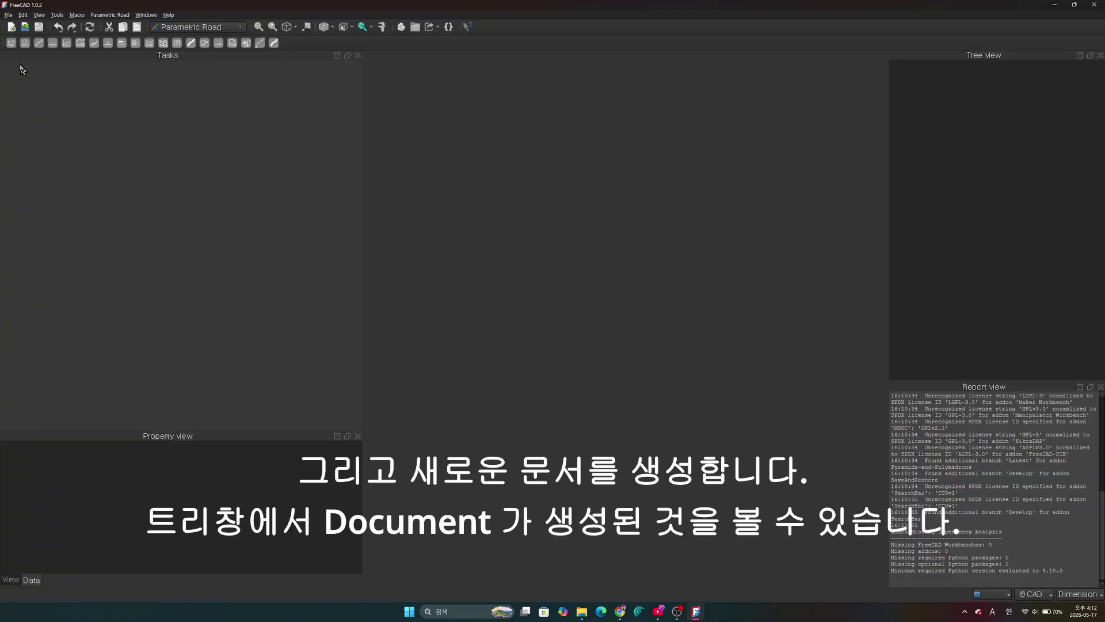
Create a new document, start Project Setup for the road project and set its design standard to AASHTO
left_click(12, 28)
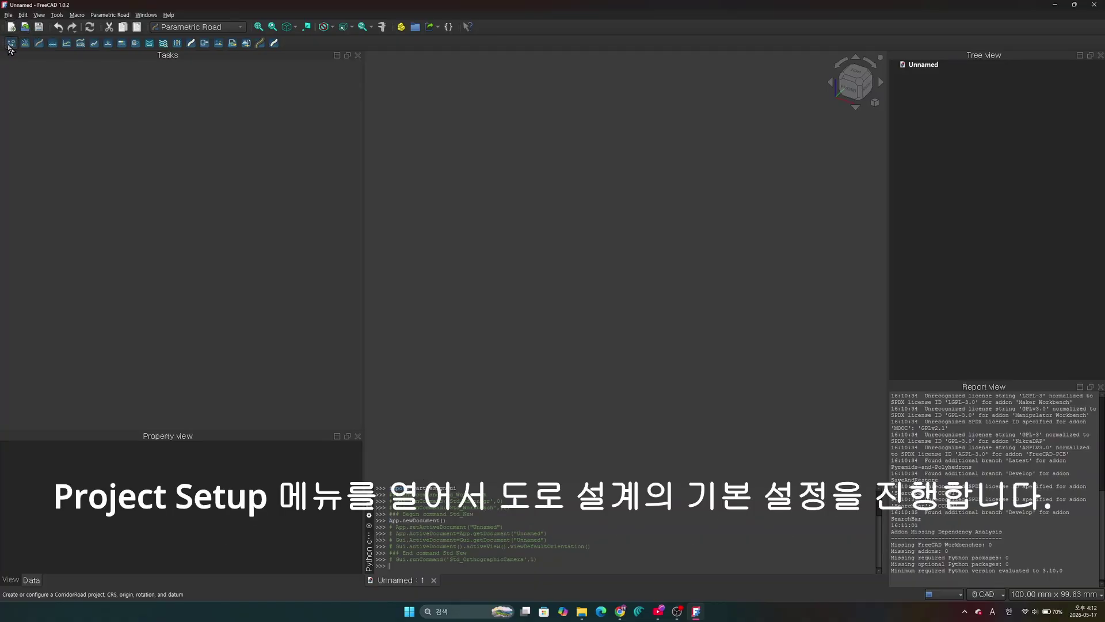
left_click(10, 44)
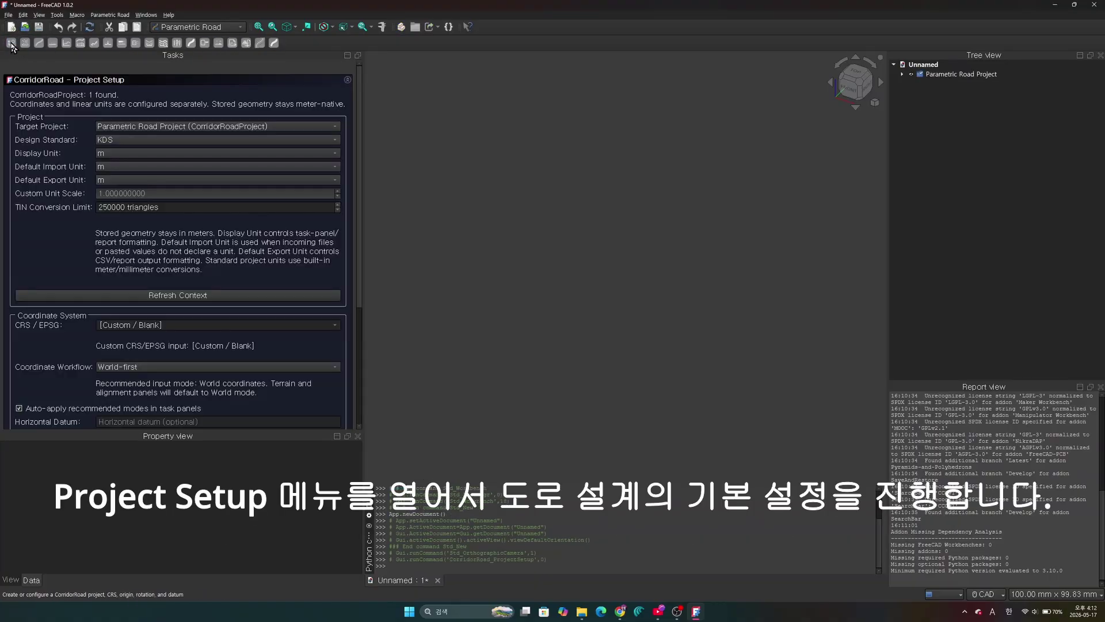
left_click(131, 140)
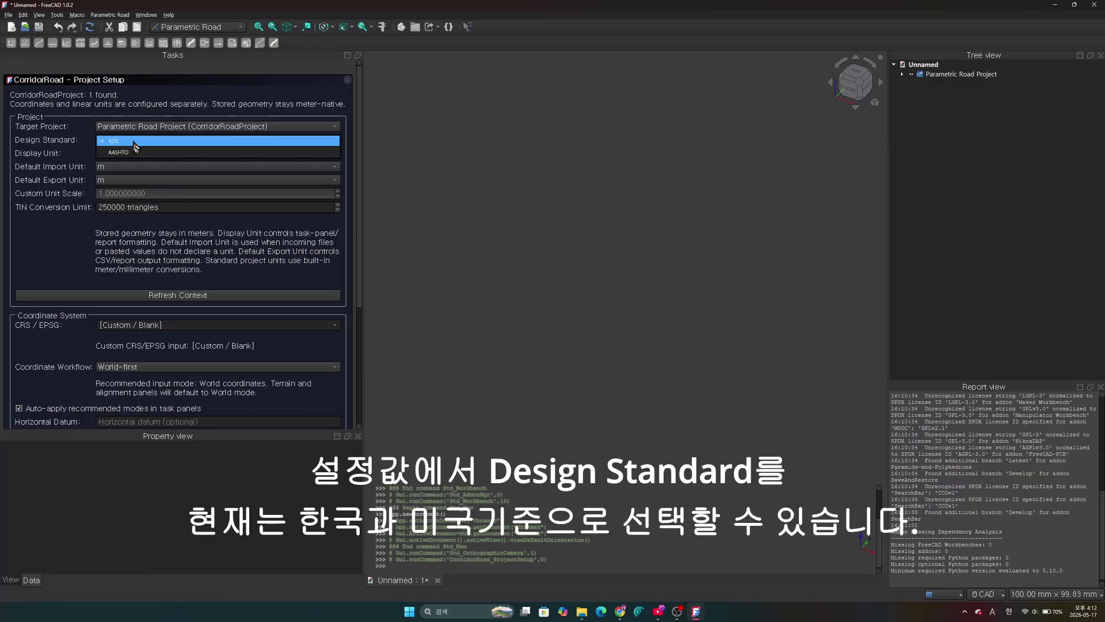
left_click(132, 151)
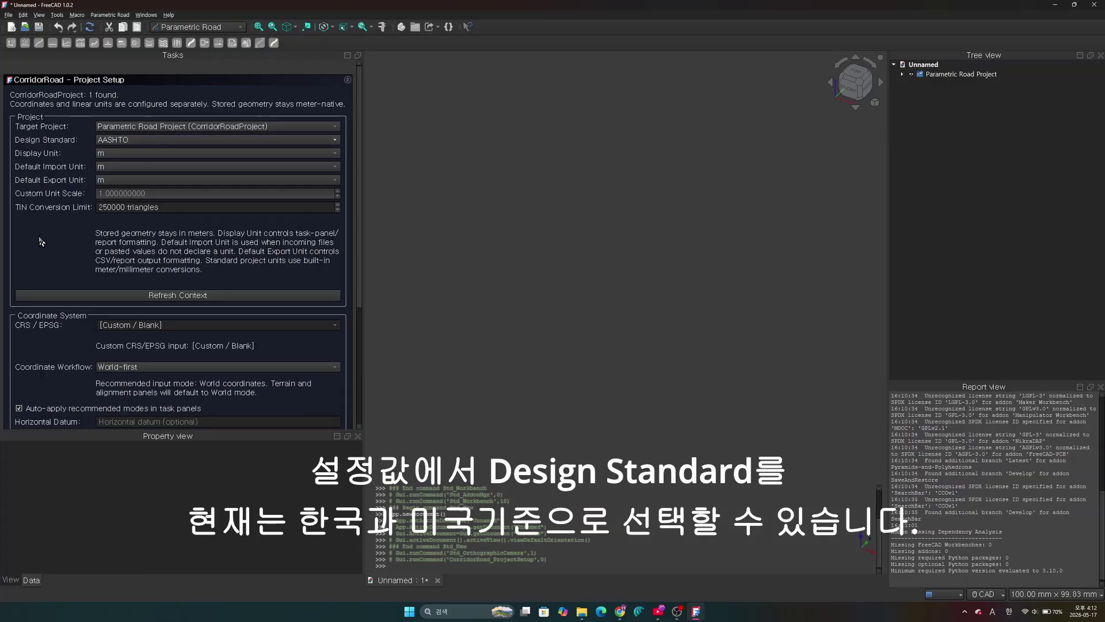
Choose the WGS 84 (EPSG:4326) preset as the project's coordinate reference system, and edit the entry to WGS 8432
left_click_drag(360, 245, 380, 349)
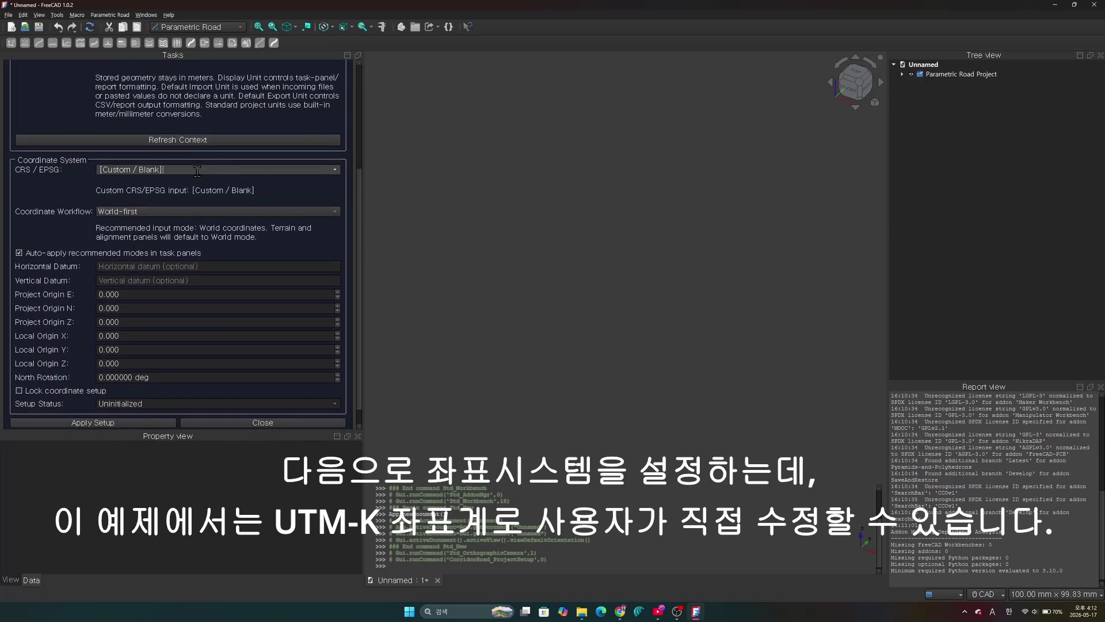
left_click(323, 171)
left_click(336, 170)
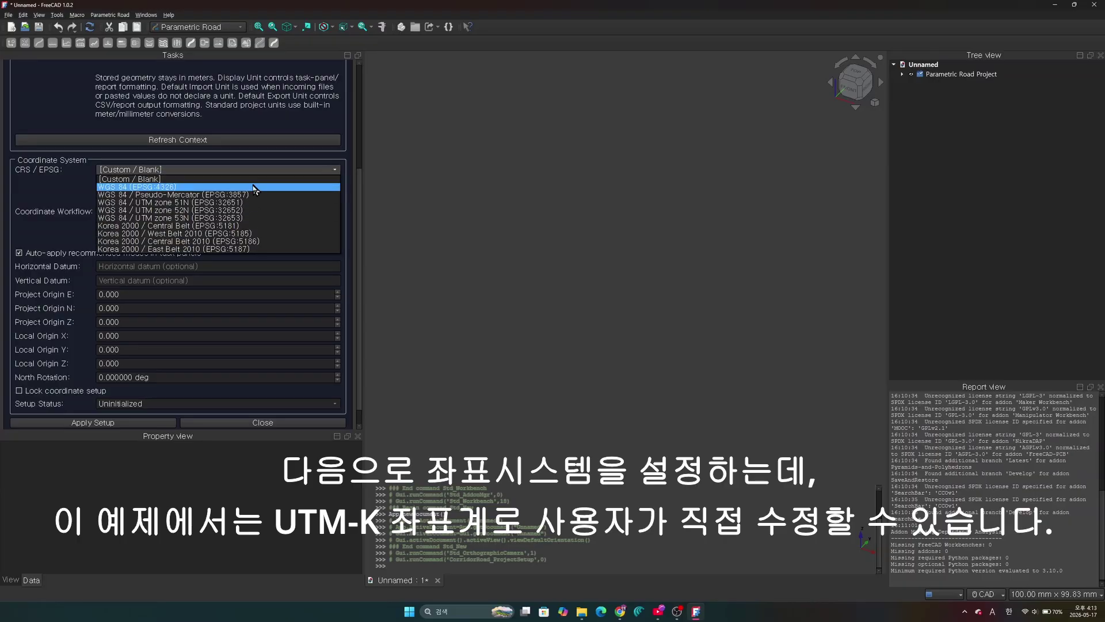
left_click(248, 189)
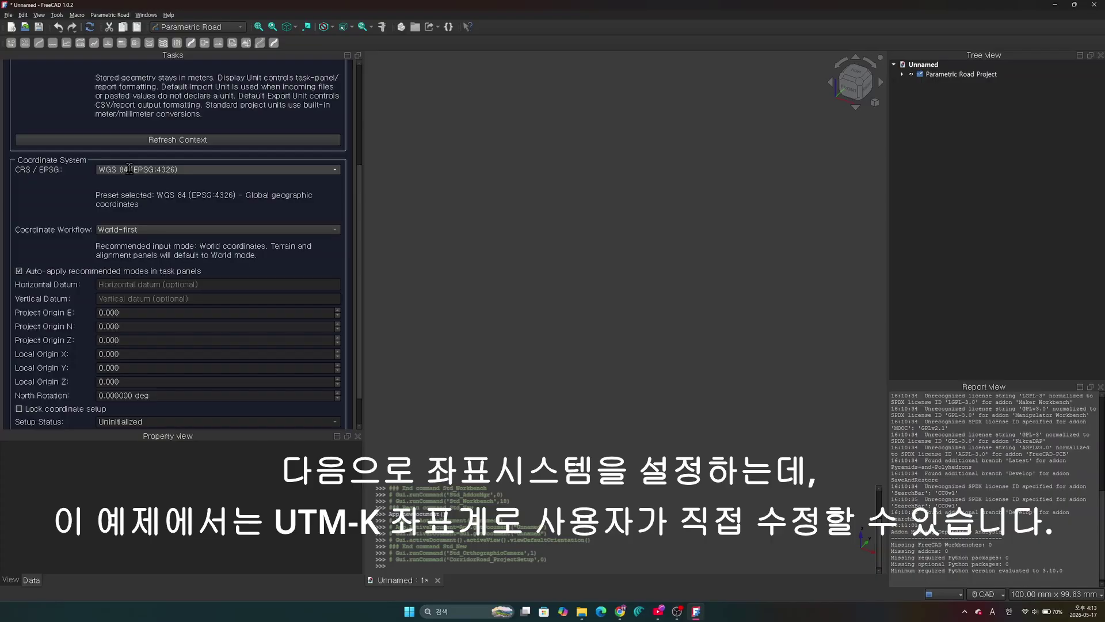
left_click_drag(130, 168, 202, 169)
key("BackSpace")
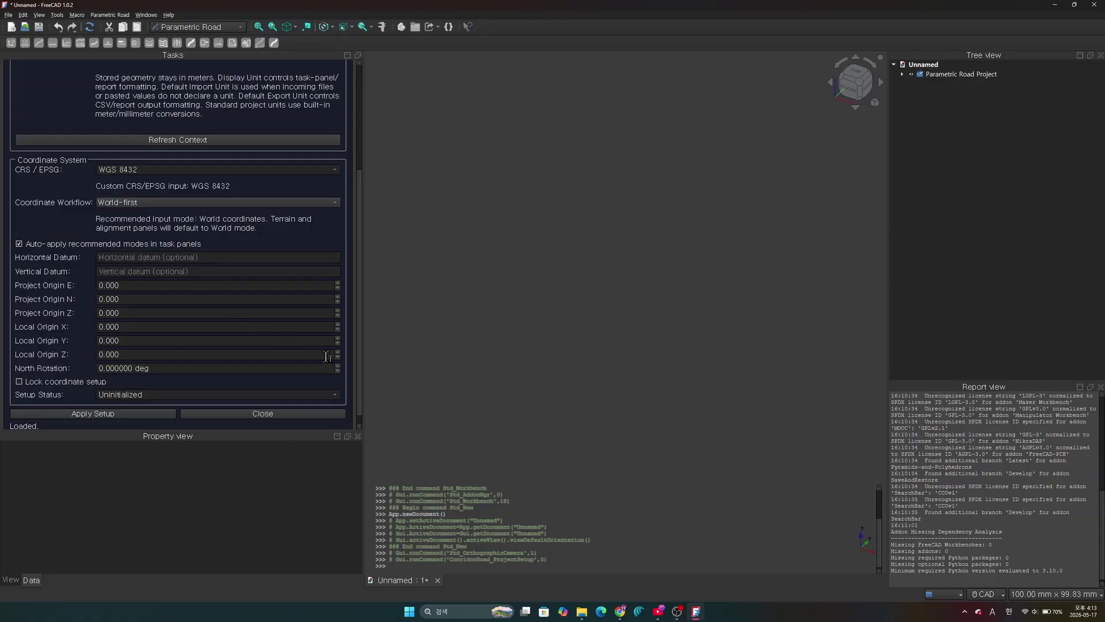
Apply the project setup, expand the Parametric Road Project in the model tree and close the setup
scroll(362, 382, "down", 1)
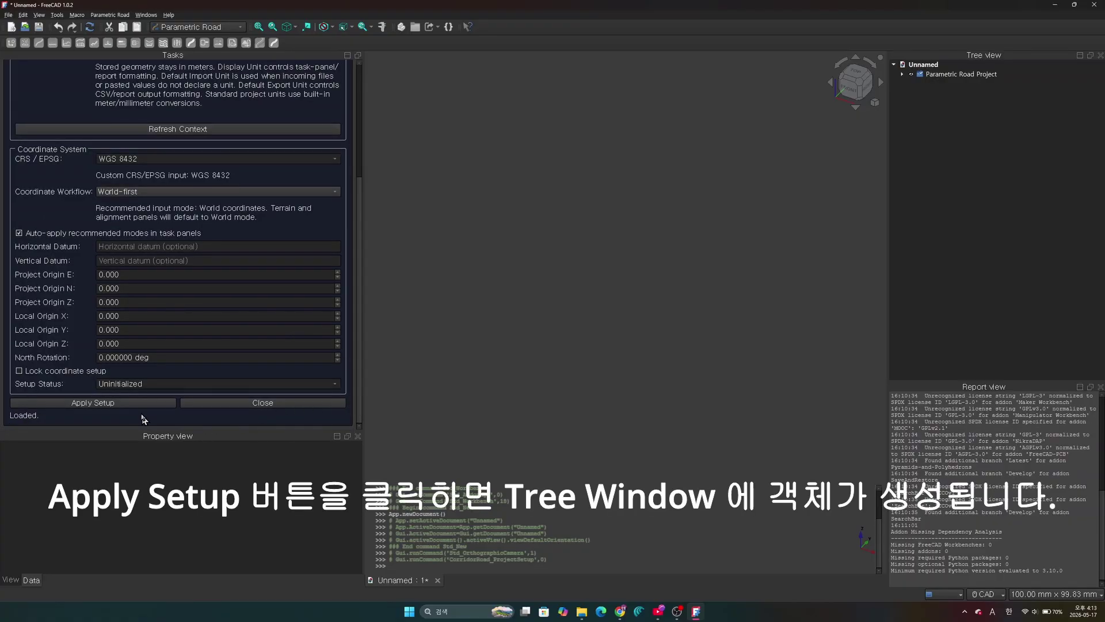
left_click(93, 403)
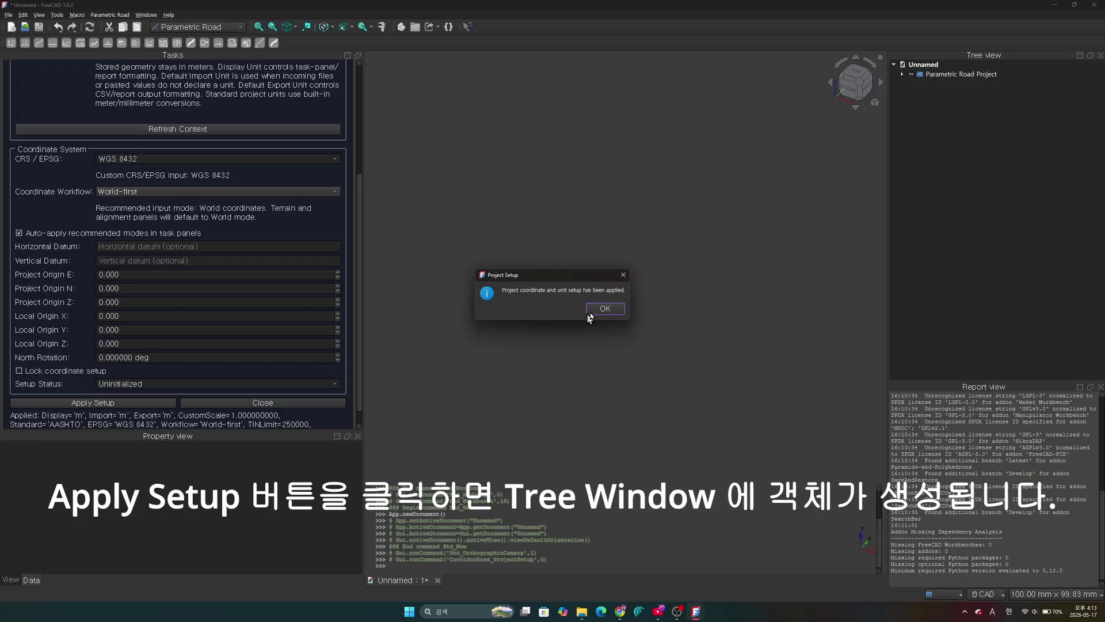
left_click(610, 309)
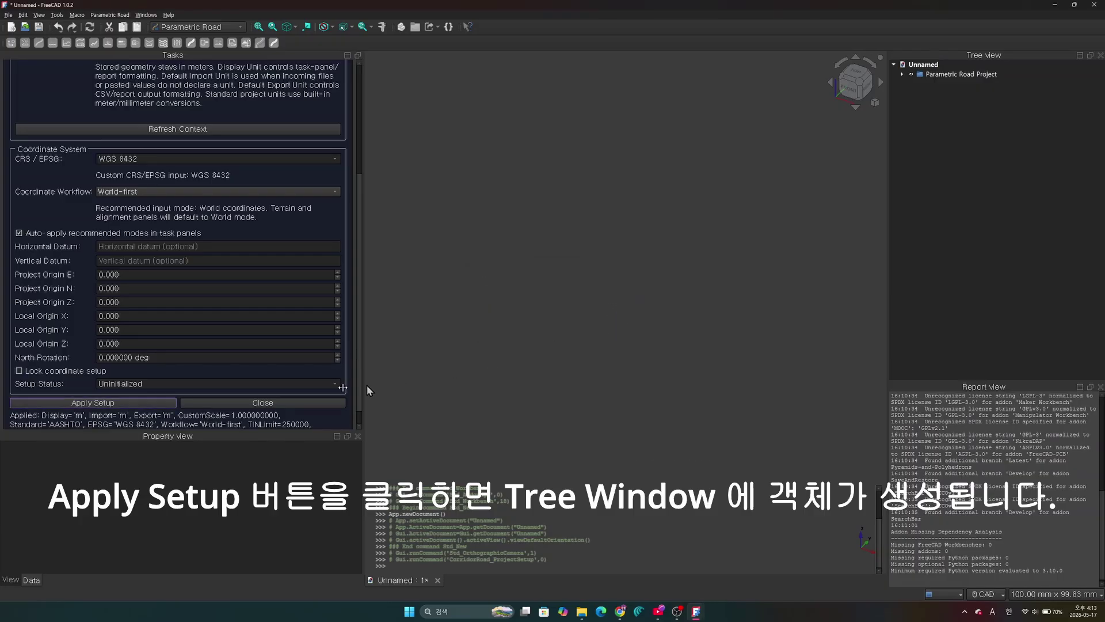
left_click(913, 76)
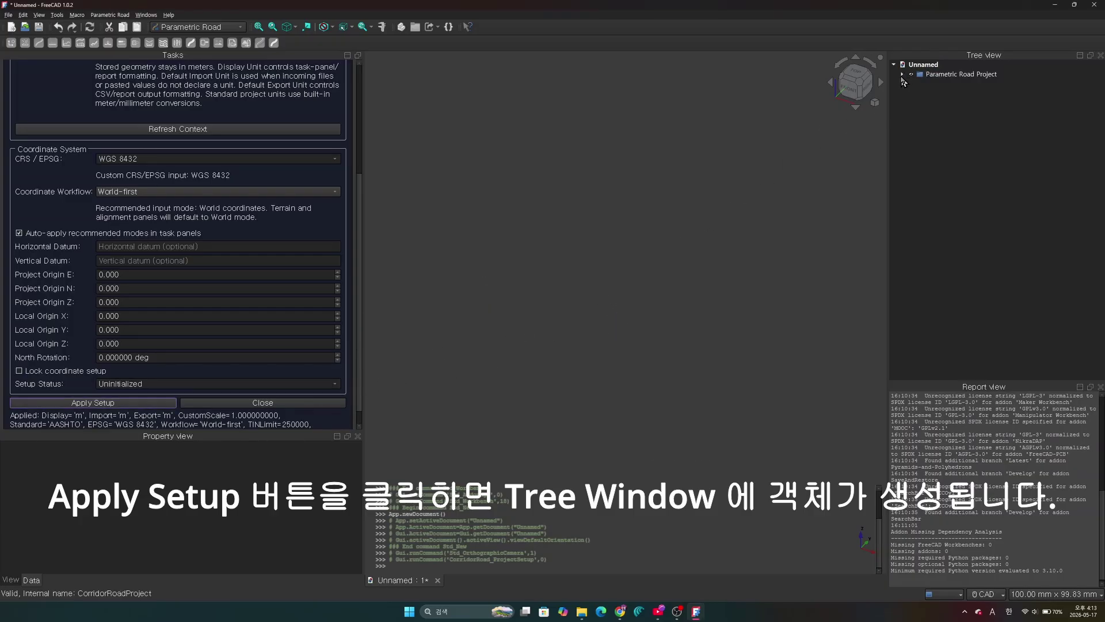
left_click(903, 75)
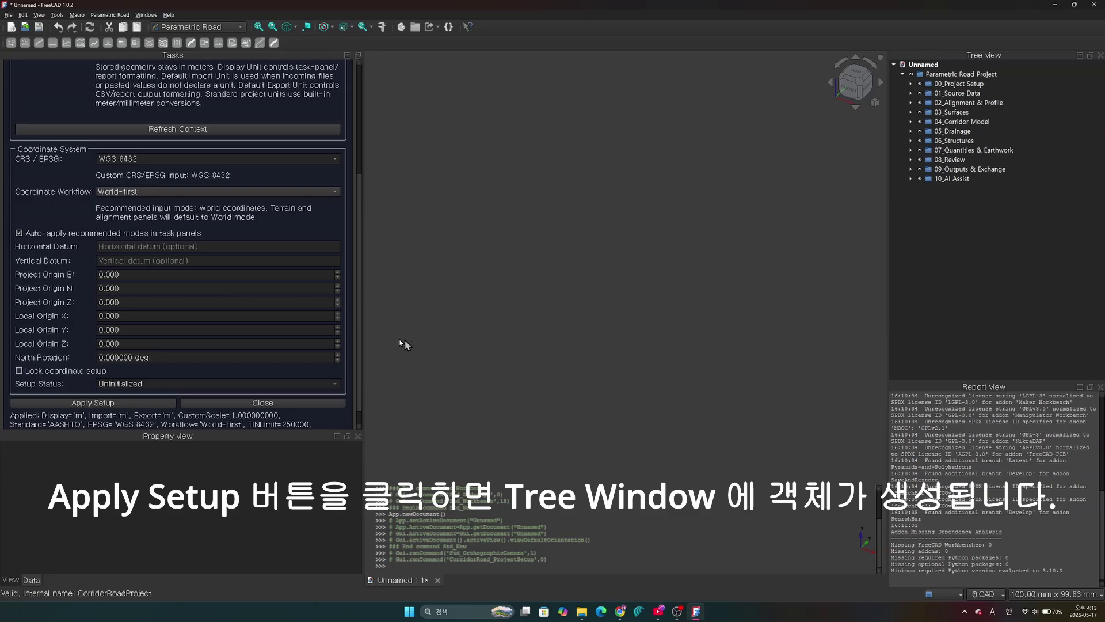
left_click(287, 403)
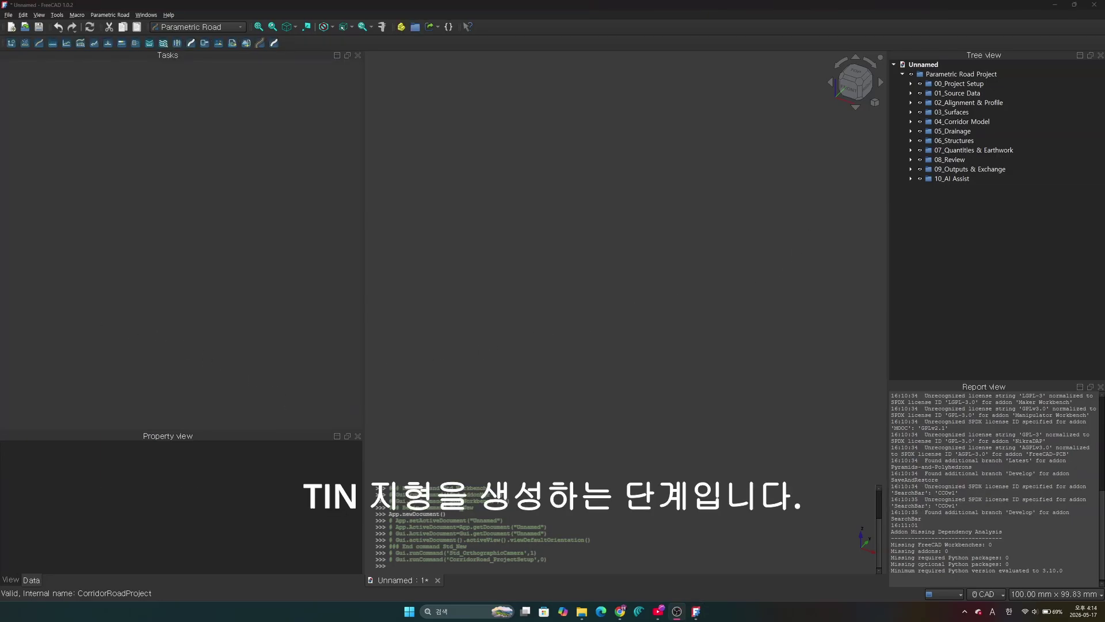
Open the TIN editor and review its Boundary, Voids, Triangles, Vertices and Diagnostics settings before returning to Source
left_click(173, 139)
left_click(24, 46)
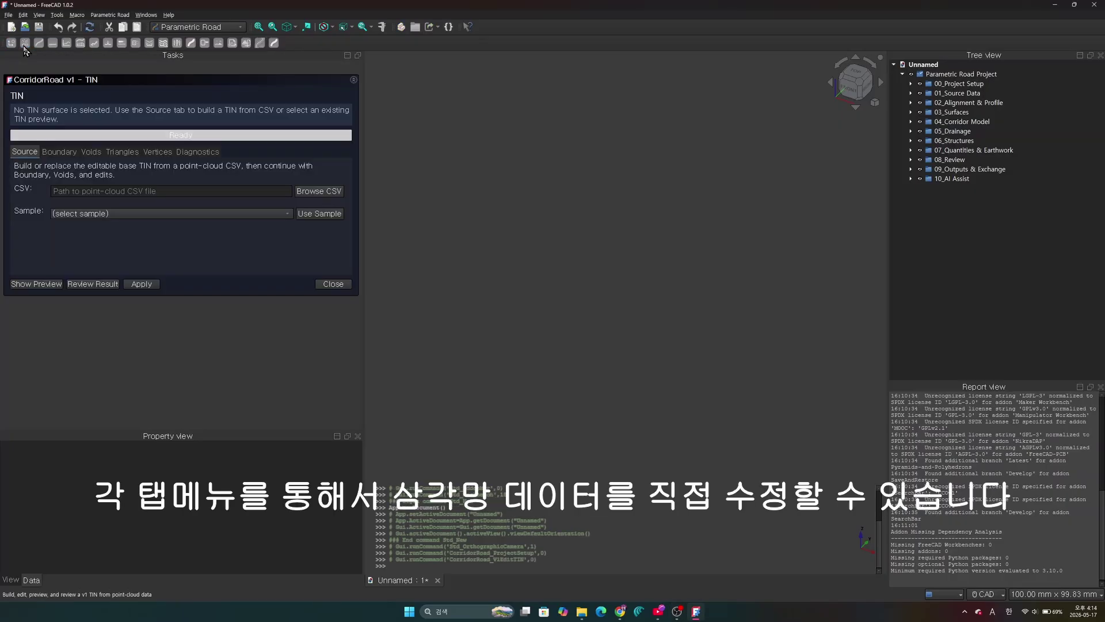
left_click(59, 152)
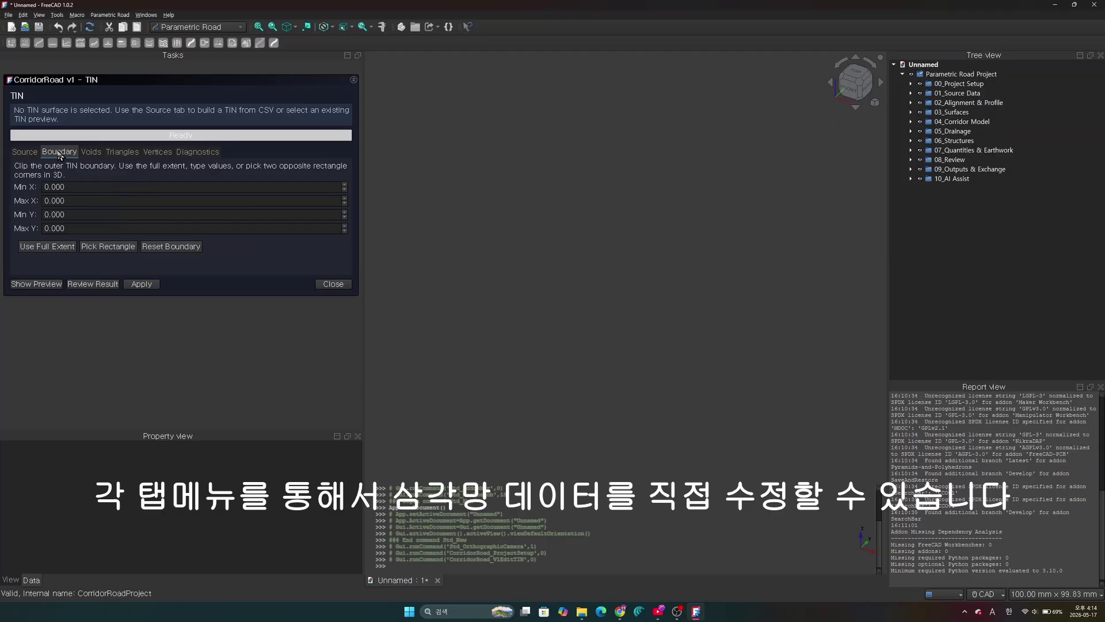
left_click(91, 152)
left_click(122, 152)
left_click(153, 155)
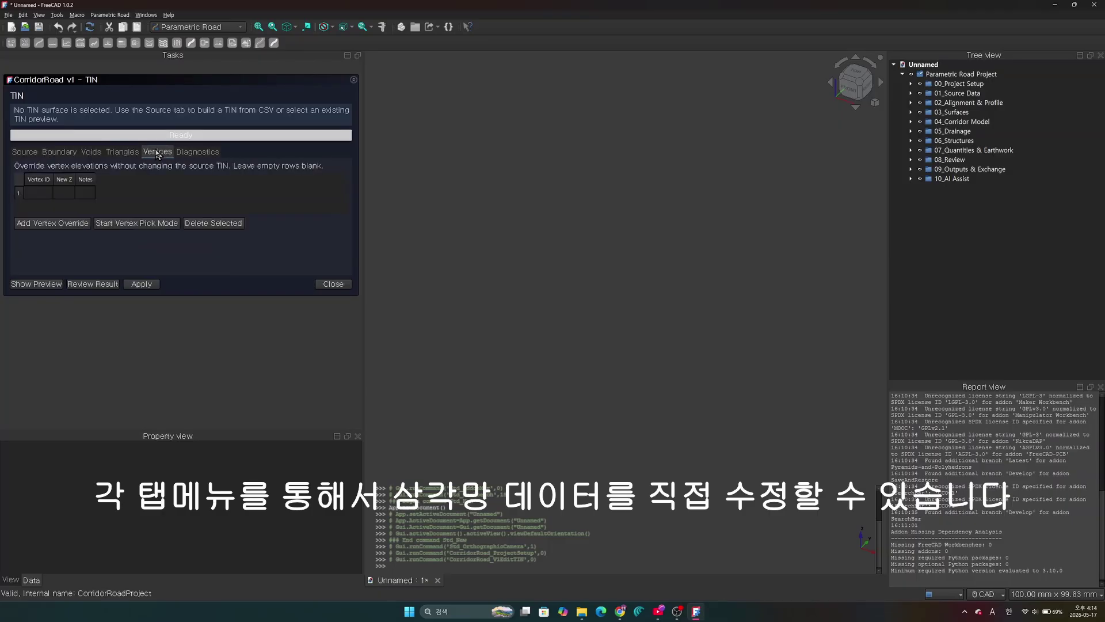
left_click(196, 153)
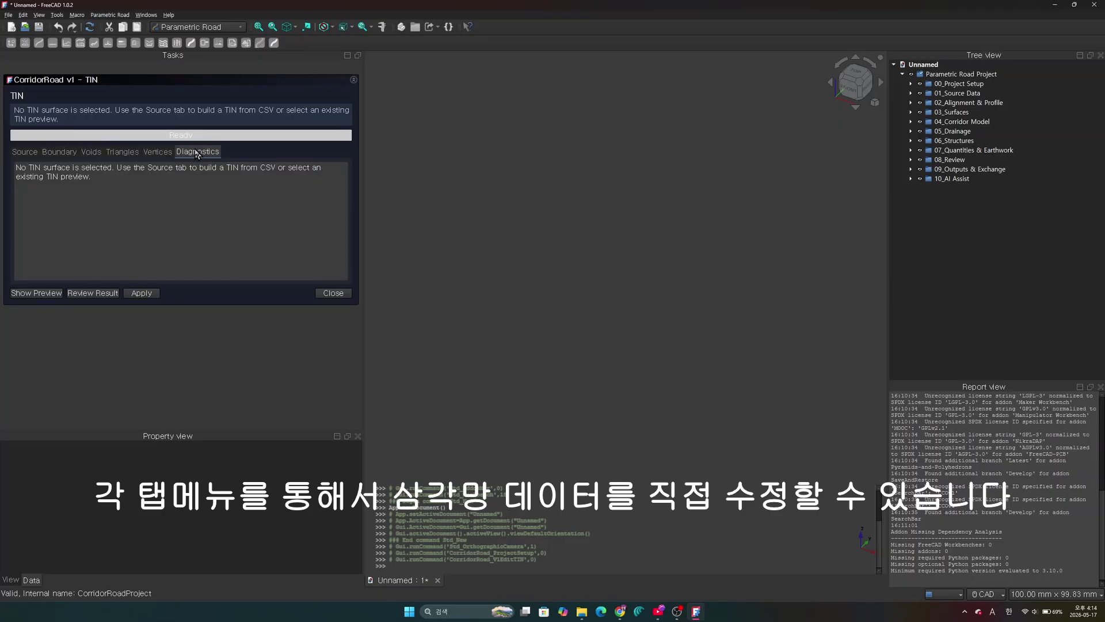
left_click(25, 152)
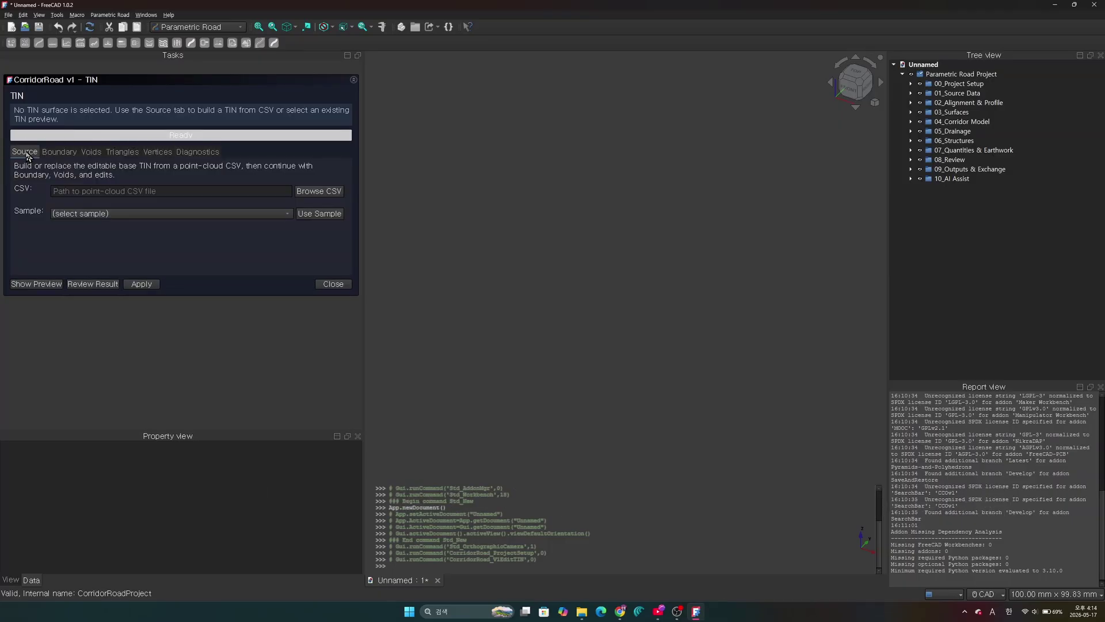
Build the TIN surface from the sample point cloud pointcloud_tin_mountain_valley_plain.csv
left_click(320, 194)
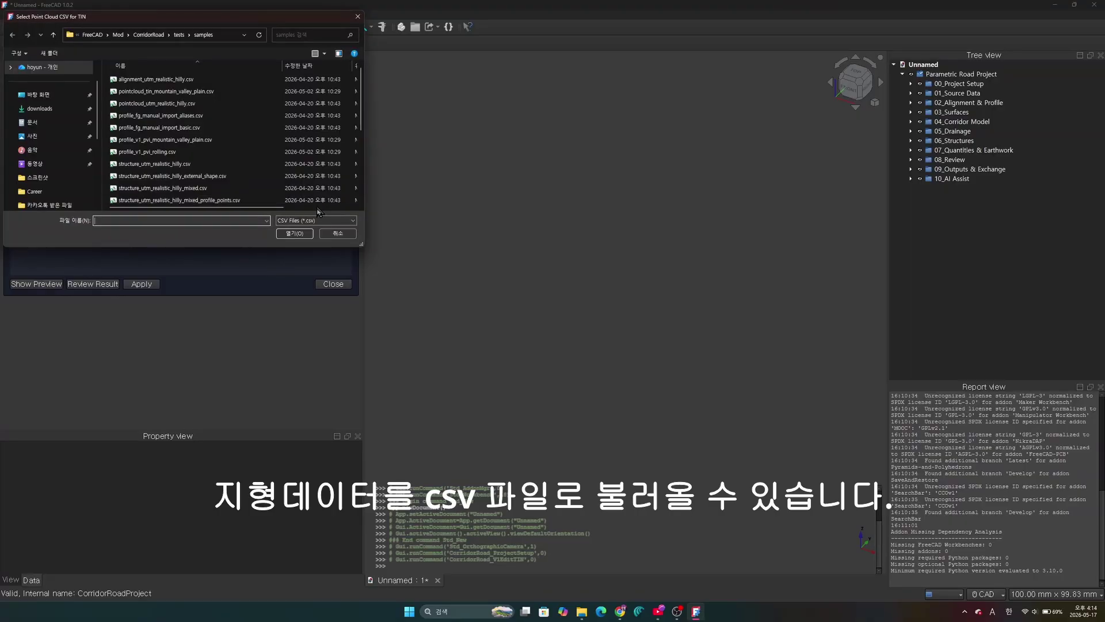
left_click(339, 235)
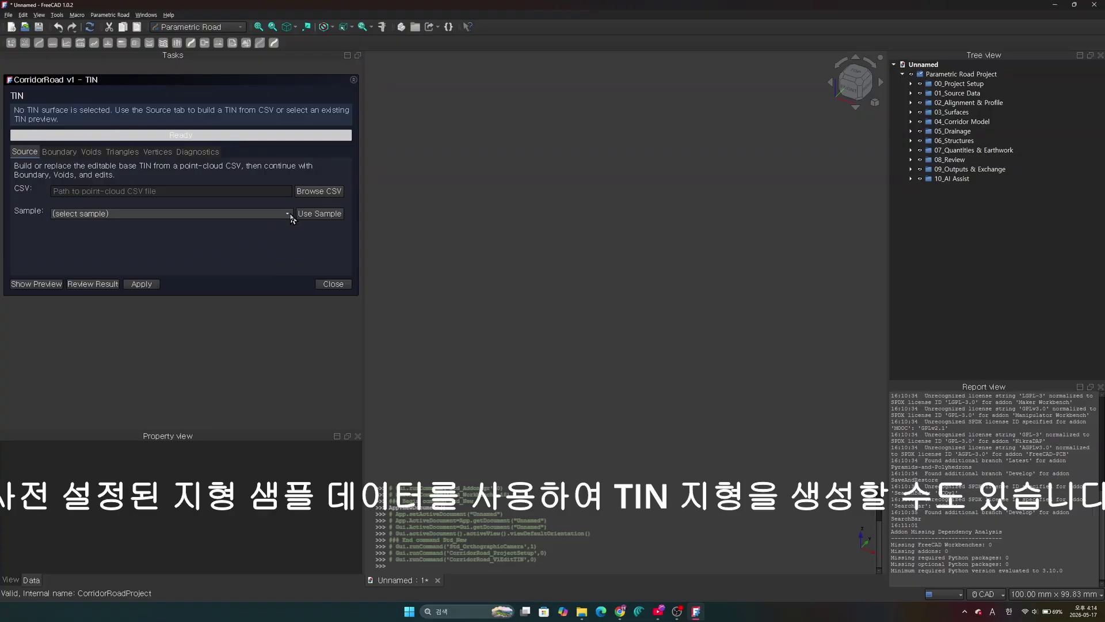
left_click(289, 214)
left_click(239, 226)
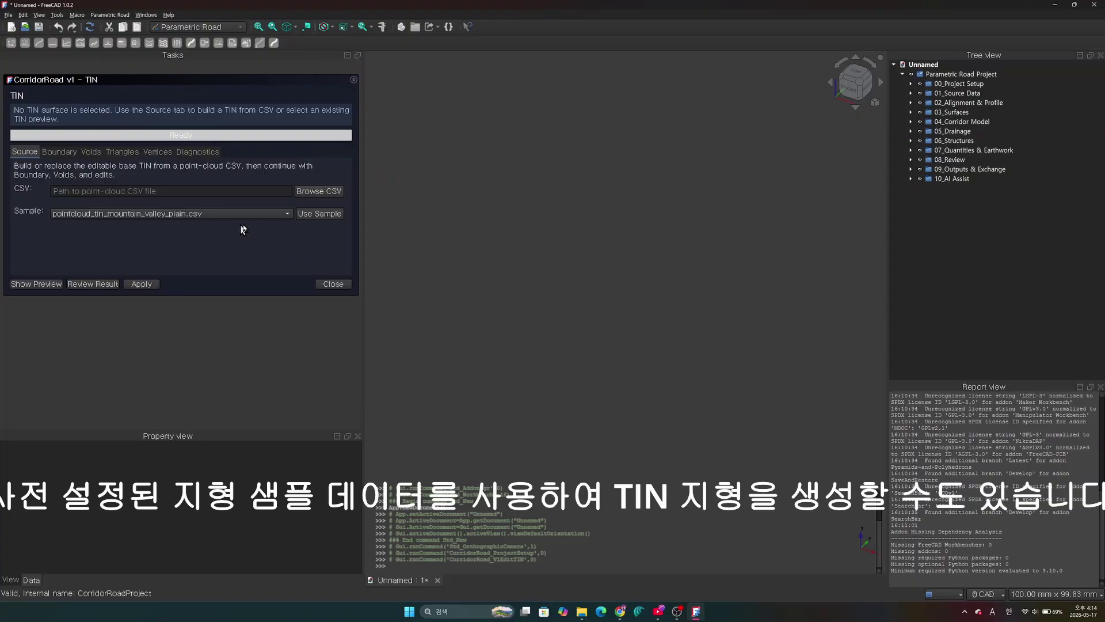
left_click(310, 217)
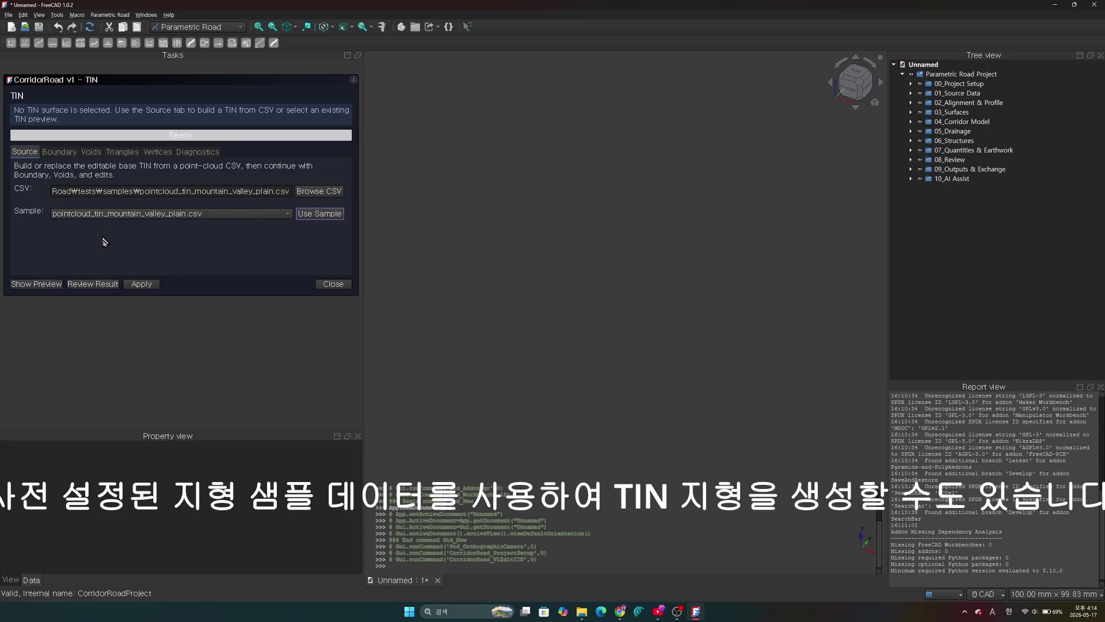
left_click(141, 285)
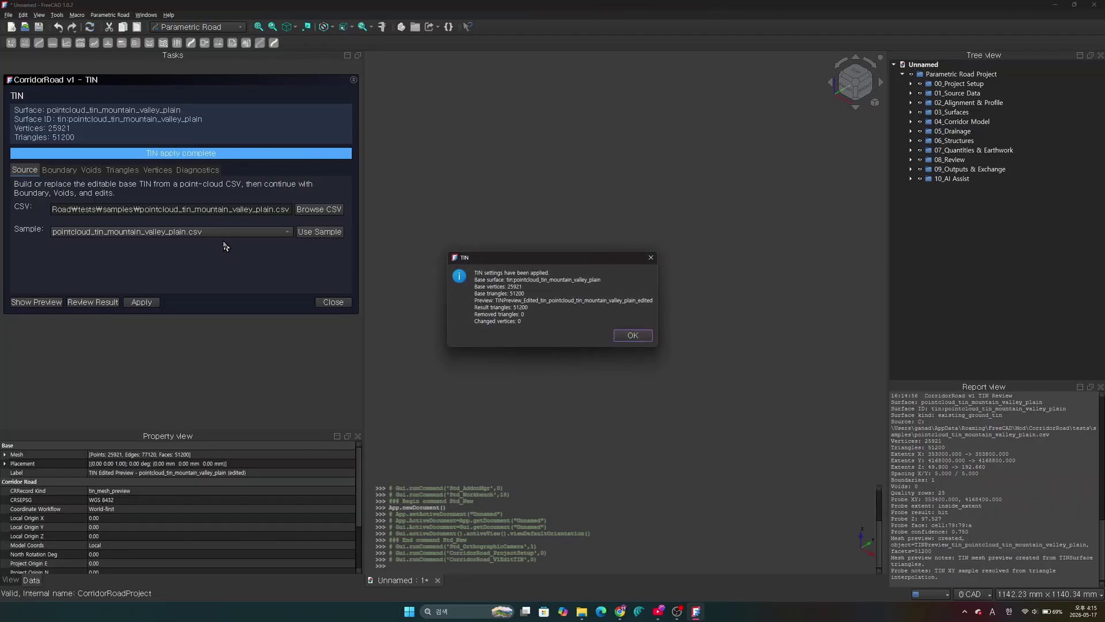
left_click(632, 335)
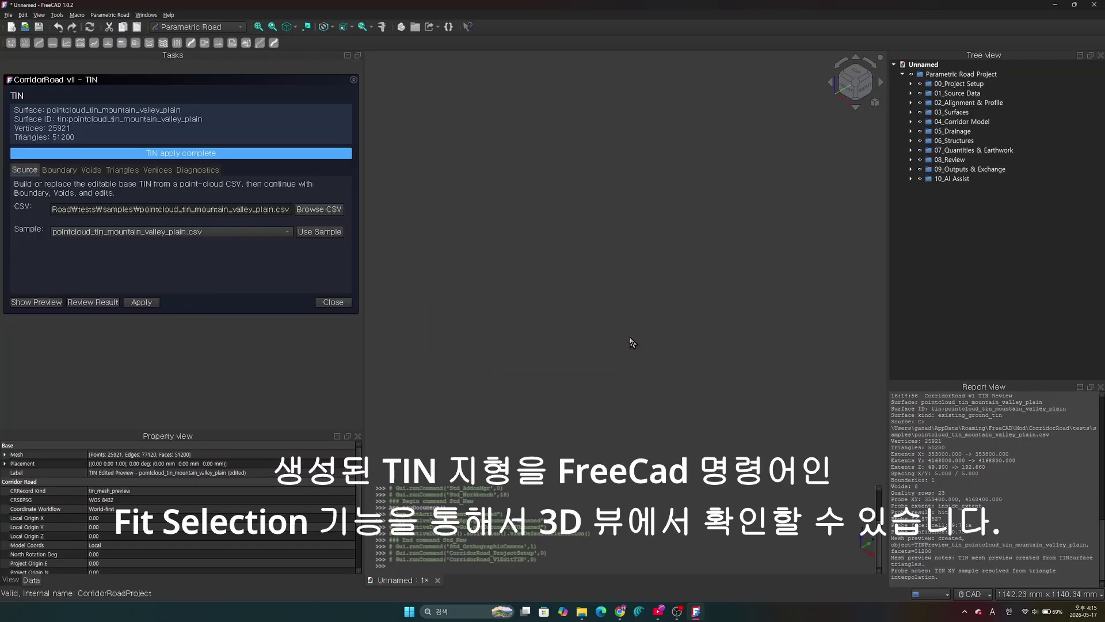
Fit the 3D view to the generated TIN terrain and inspect its surface up close
left_click(273, 27)
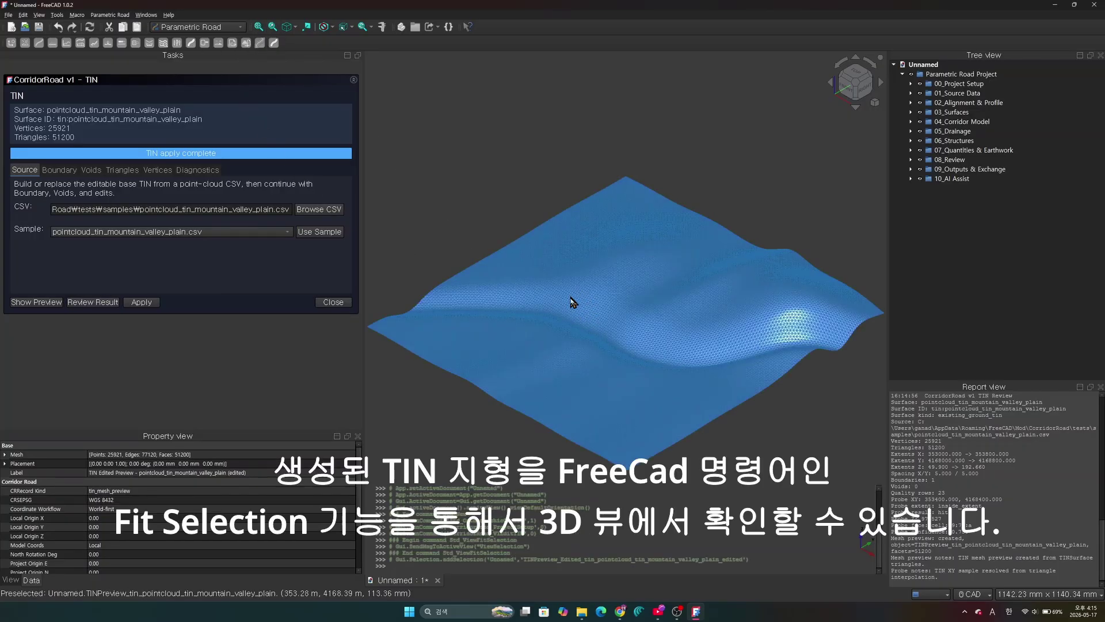
scroll(603, 319, "up", 5)
middle_click_drag(603, 319, 650, 345)
scroll(619, 305, "down", 4)
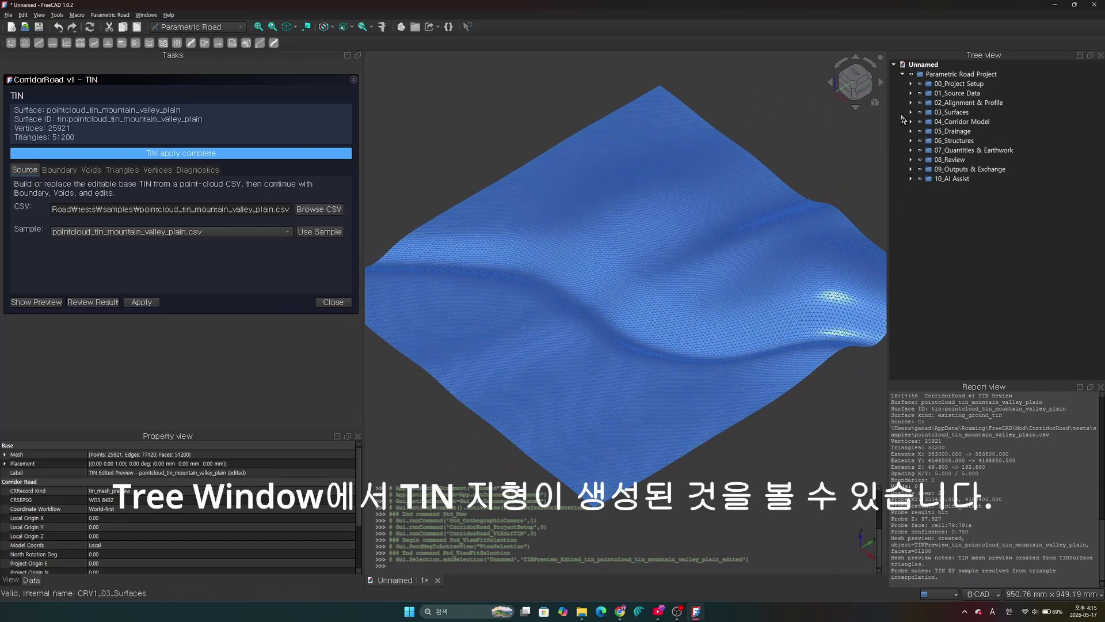
Expand 01_Source Data and 03_Surfaces, hide and show Existing Ground TIN again, and close the TIN editor
left_click(911, 113)
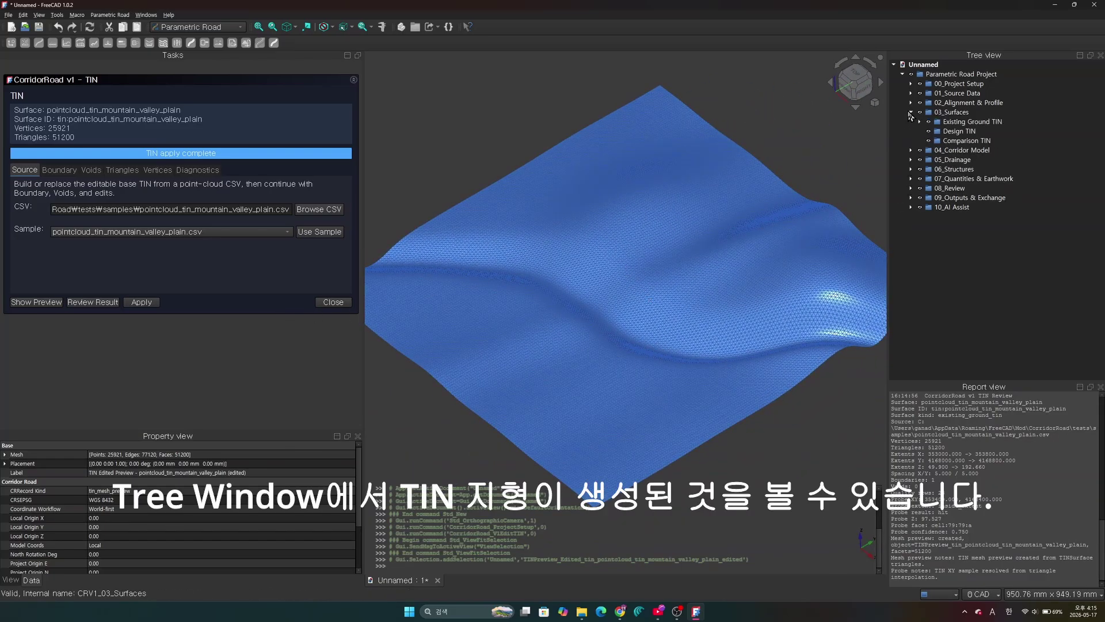
left_click(910, 94)
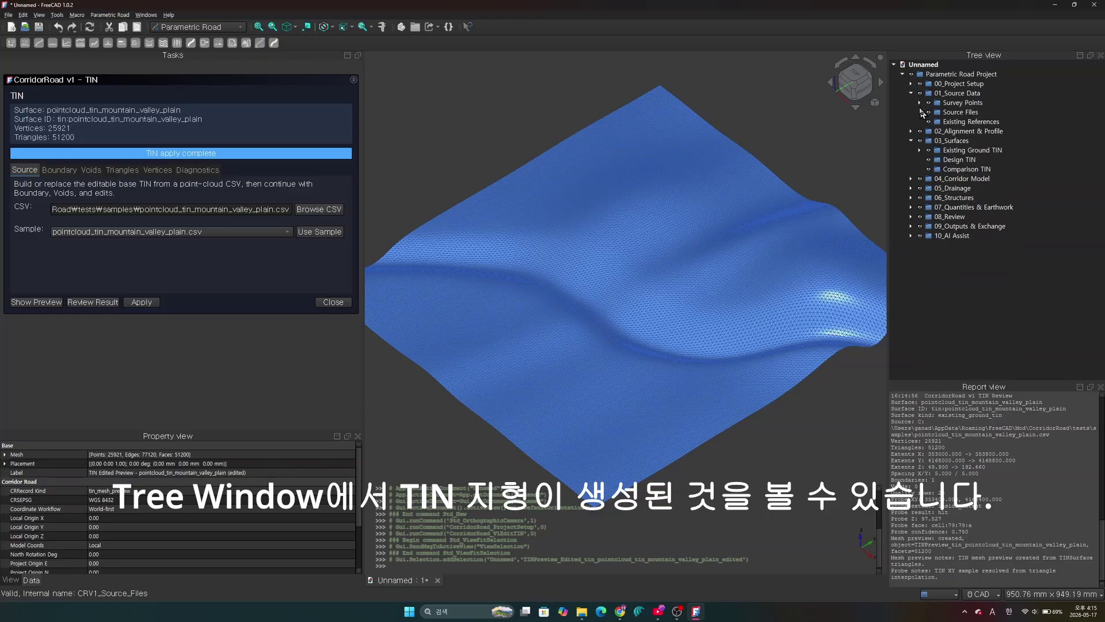
left_click(953, 170)
left_click(929, 151)
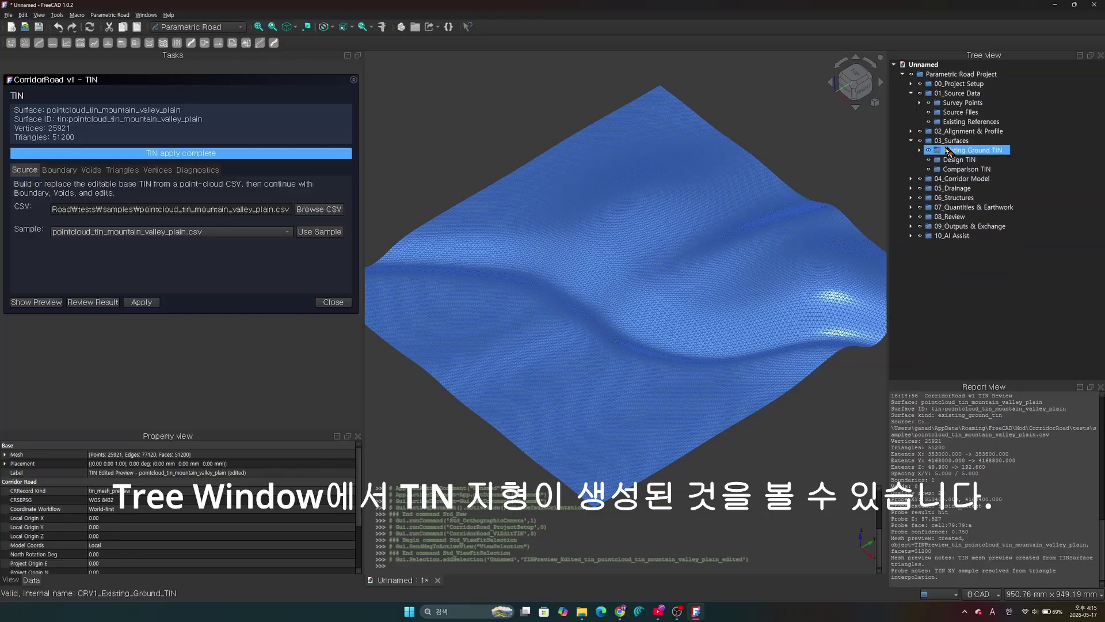
left_click(929, 150)
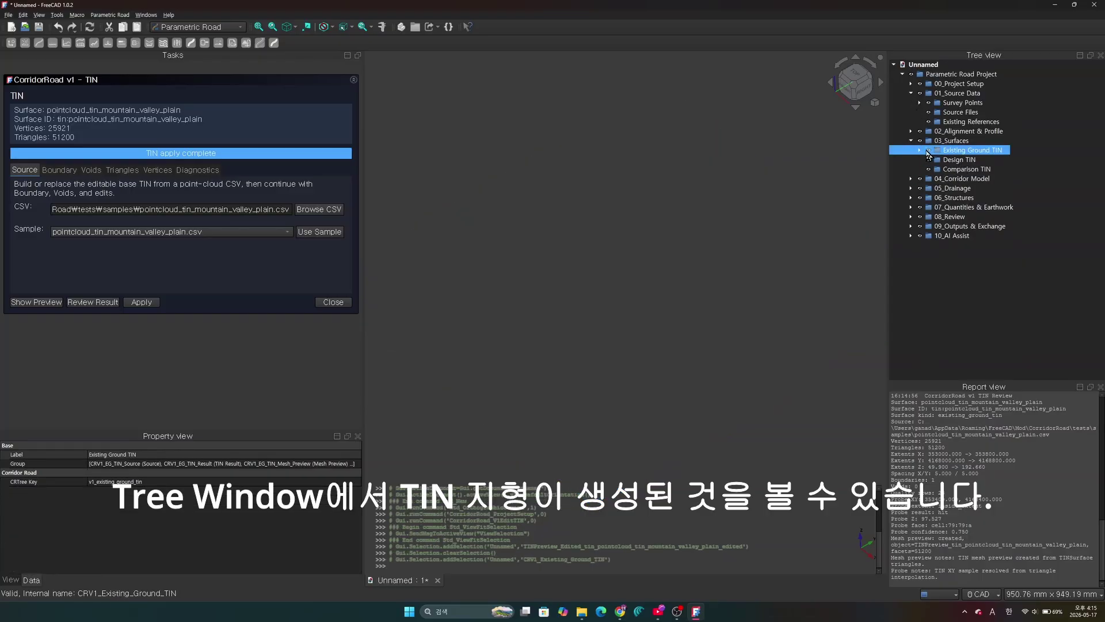
left_click(929, 151)
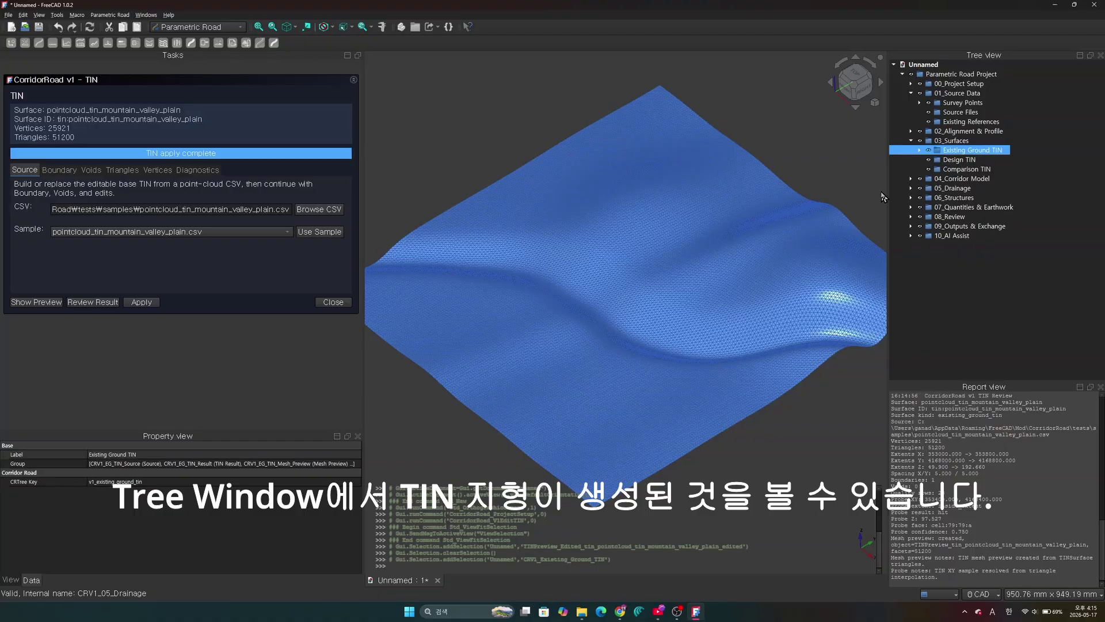
left_click(333, 302)
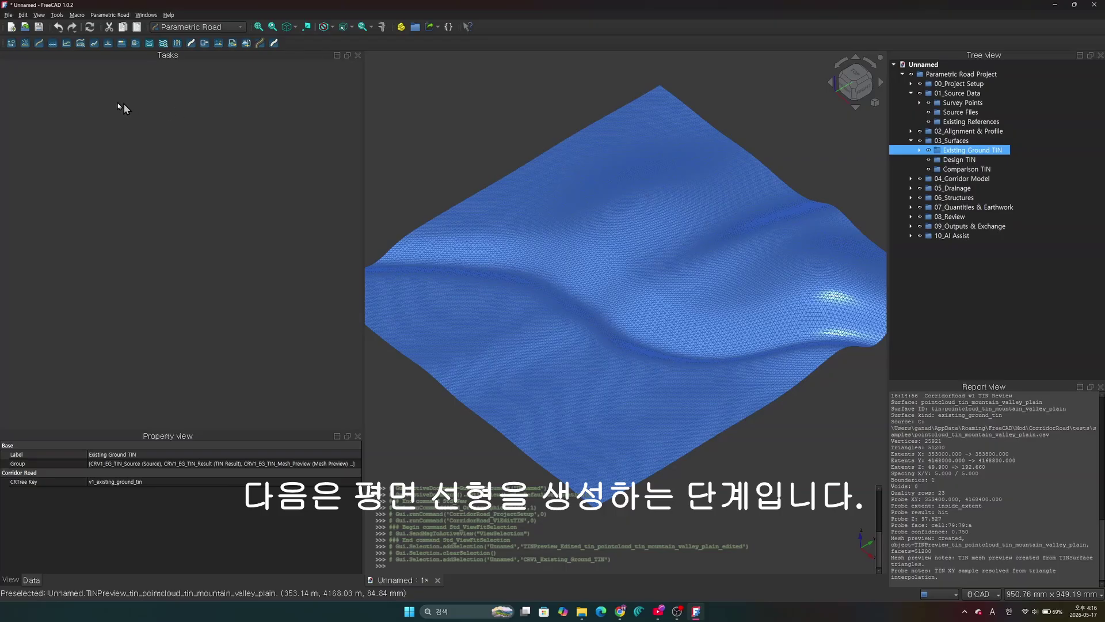
Open the Alignment editor and look over its compiled geometry and PI geometry
left_click(38, 45)
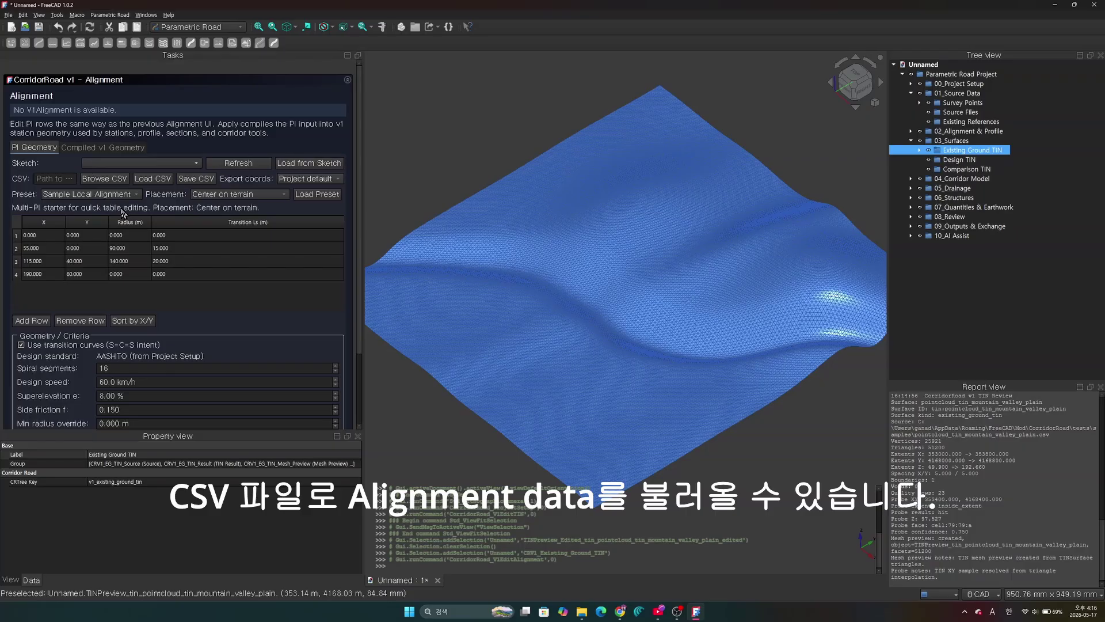
left_click(74, 151)
left_click(44, 147)
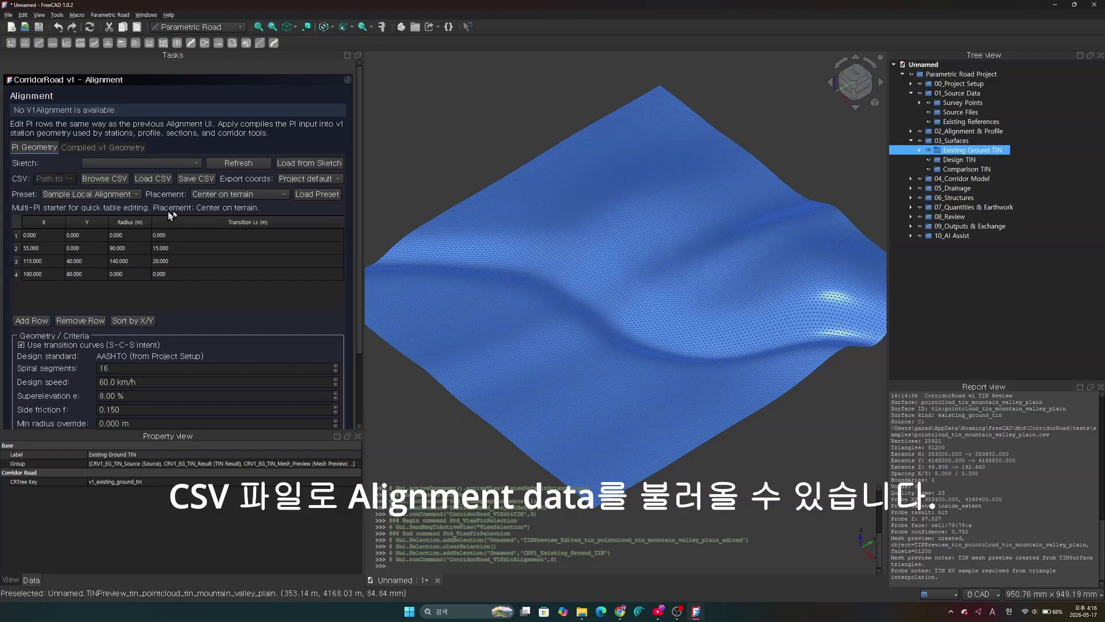
Keep the Sample Local Alignment preset and try the Pattern only, Center on terrain and Center on project origin placements
left_click(95, 195)
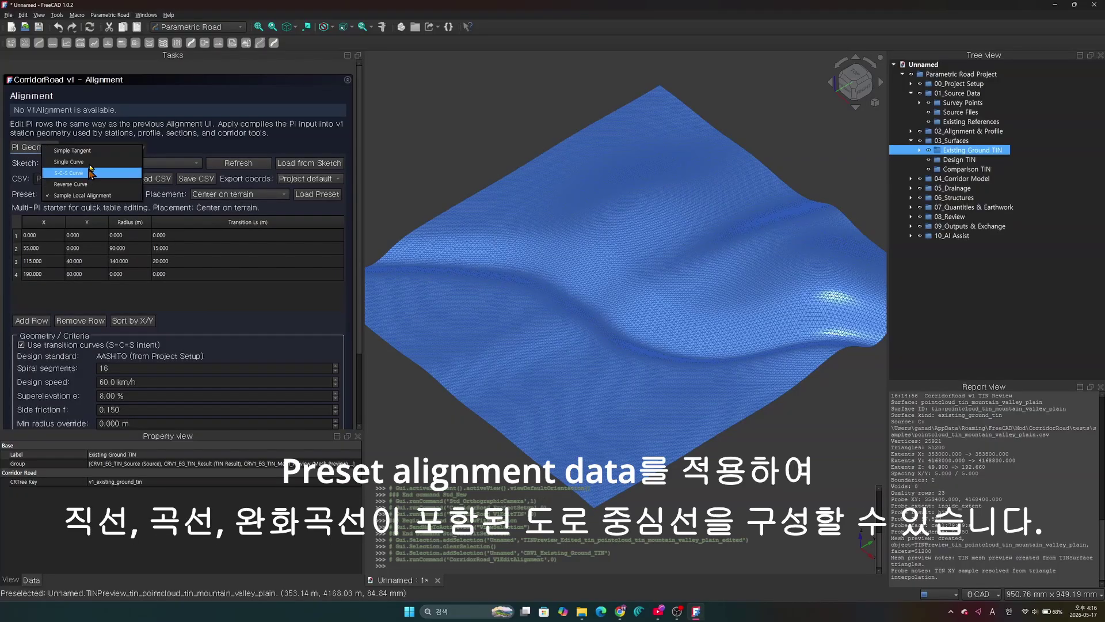
left_click(61, 197)
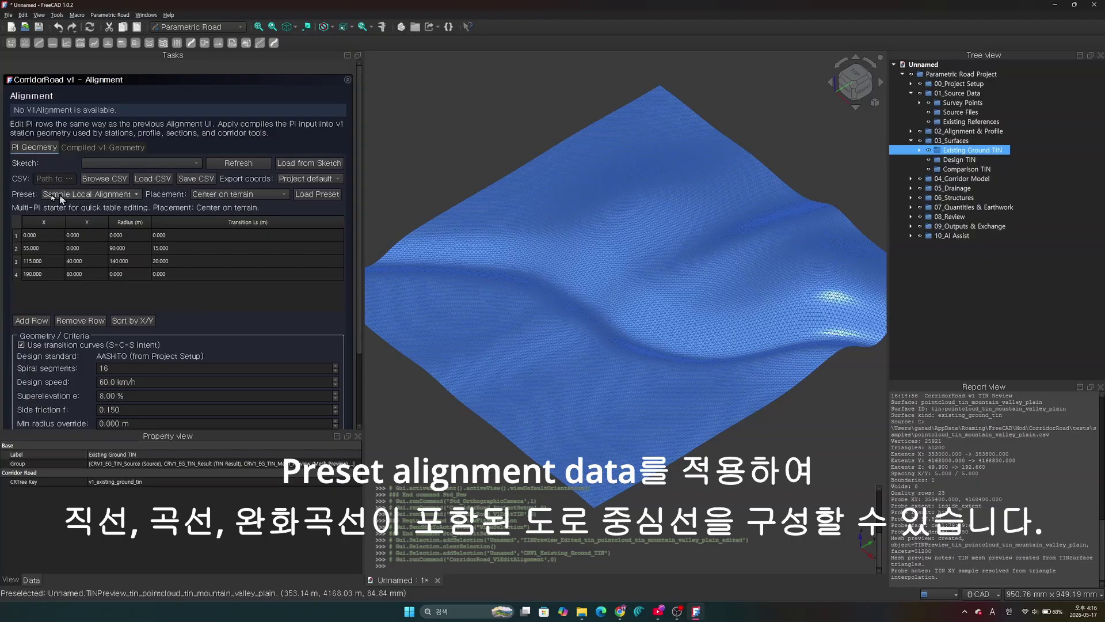
left_click(203, 195)
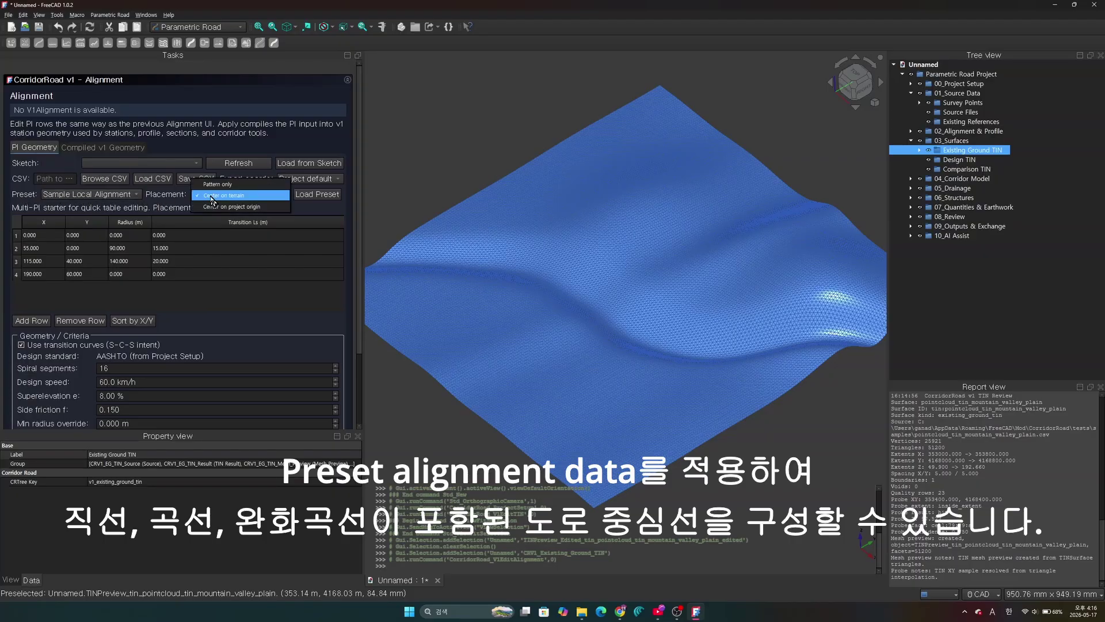
left_click(222, 200)
left_click(222, 196)
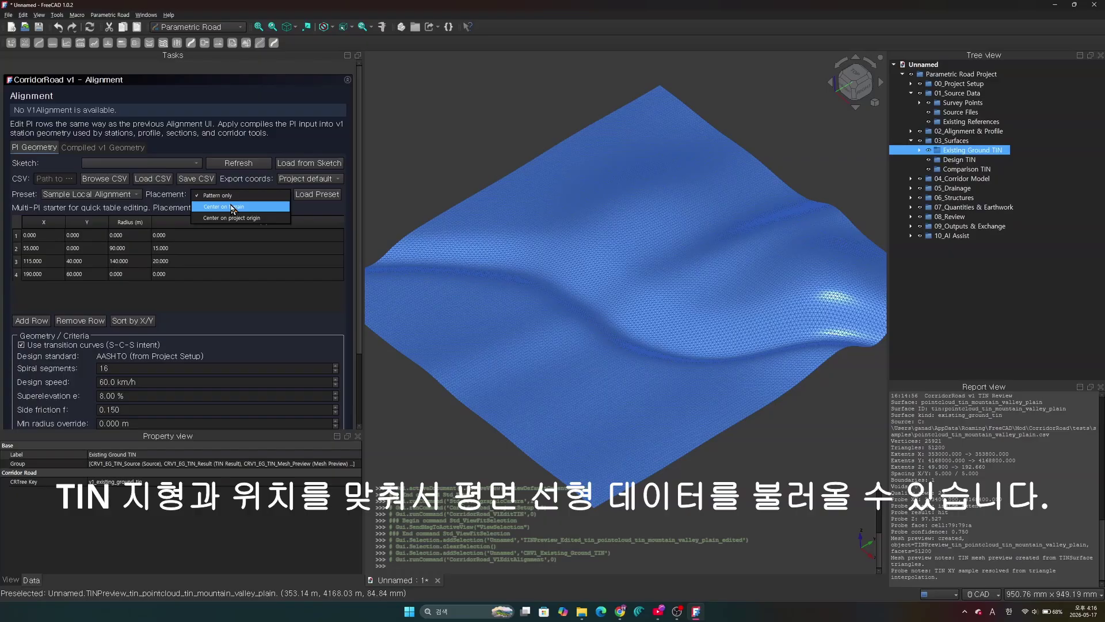
left_click(233, 208)
left_click(234, 196)
left_click(241, 208)
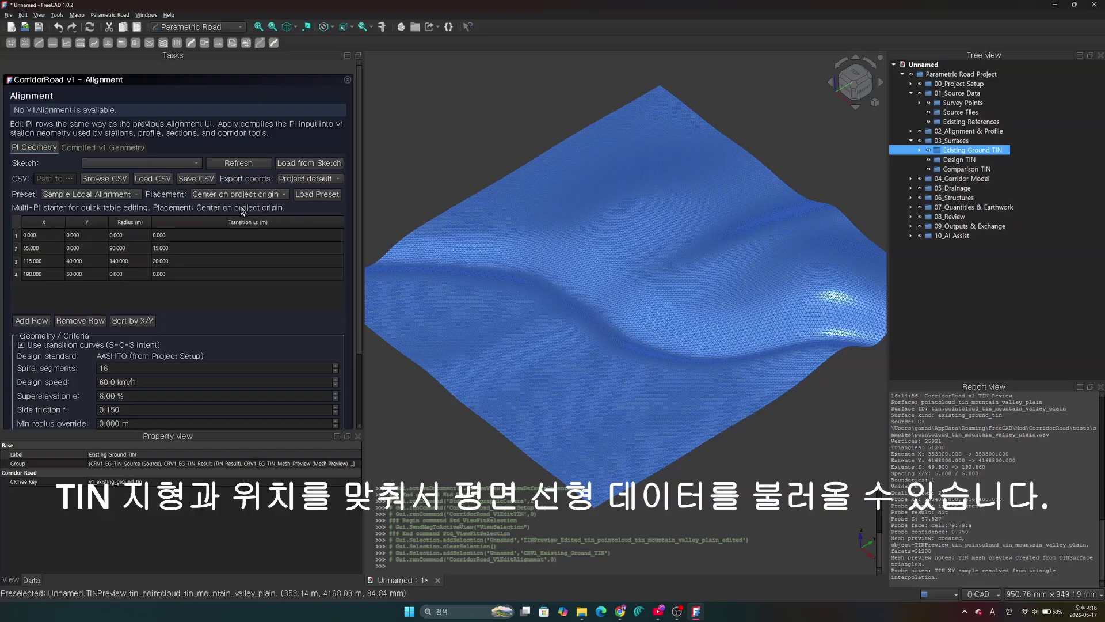
Set the placement to Center on terrain and load the Sample Local Alignment preset into the PI table
left_click(243, 196)
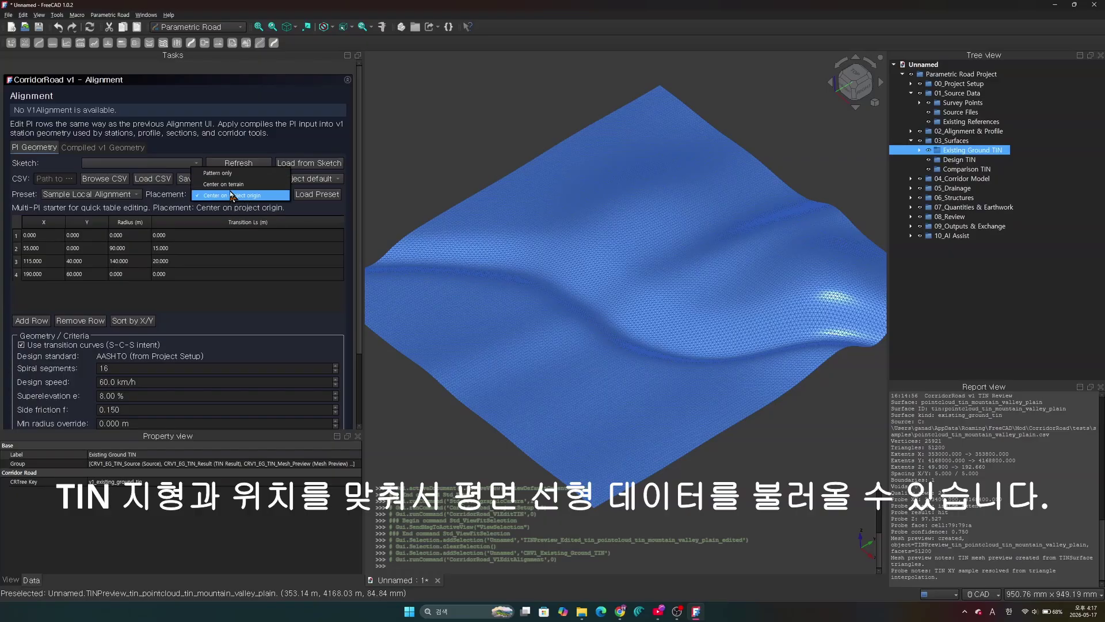
left_click(238, 183)
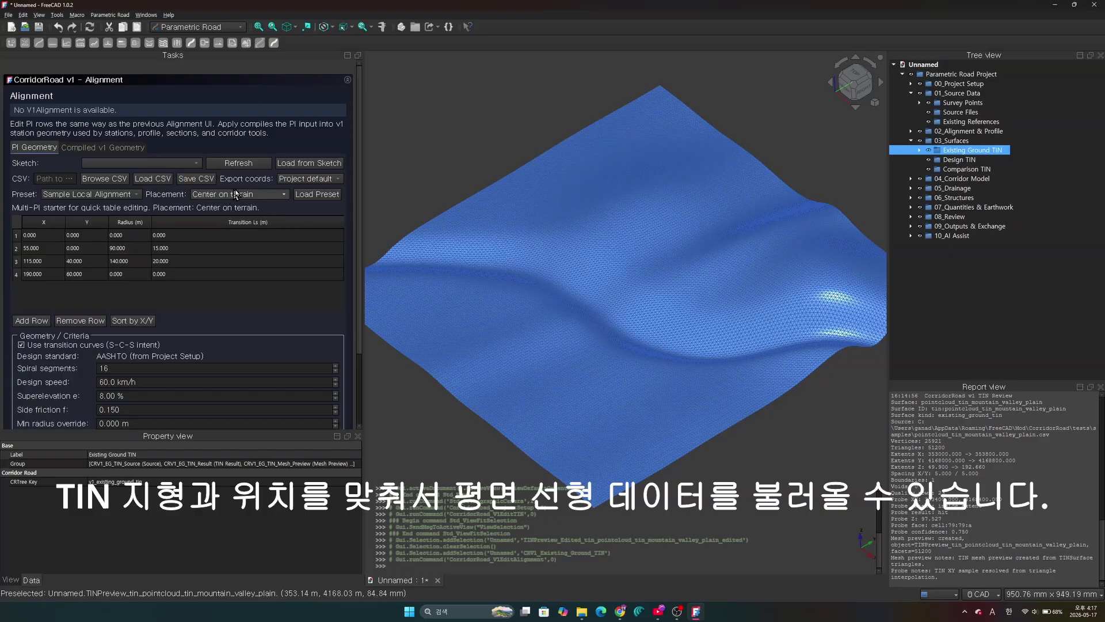
left_click(305, 196)
left_click(43, 235)
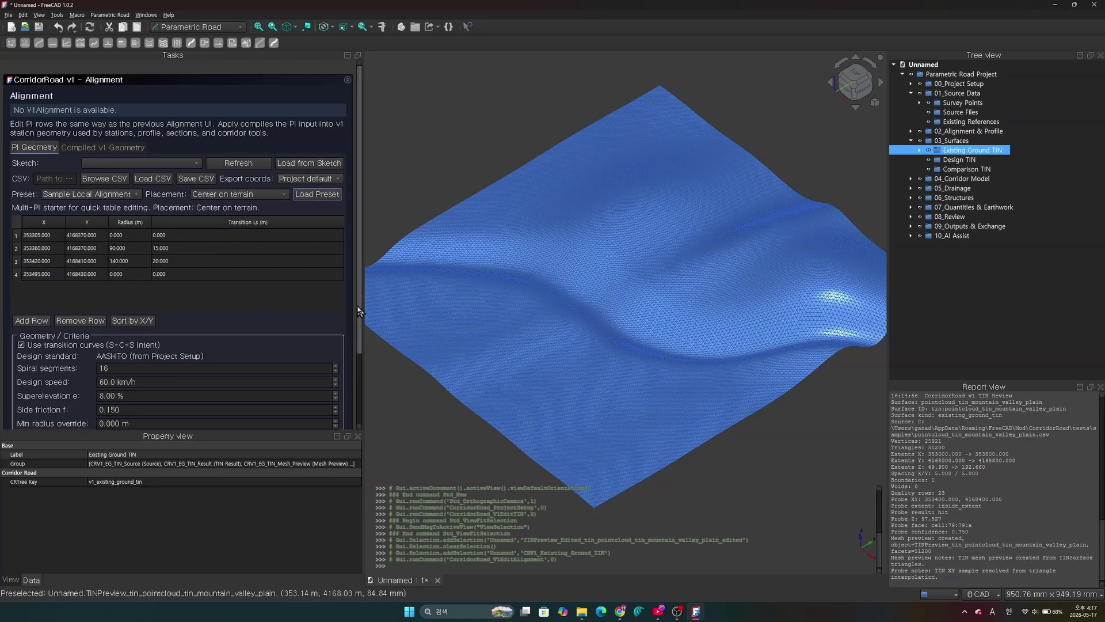
Apply the PI rows with the existing geometry criteria to generate the alignment, and dismiss the confirmation
left_click_drag(361, 307, 382, 395)
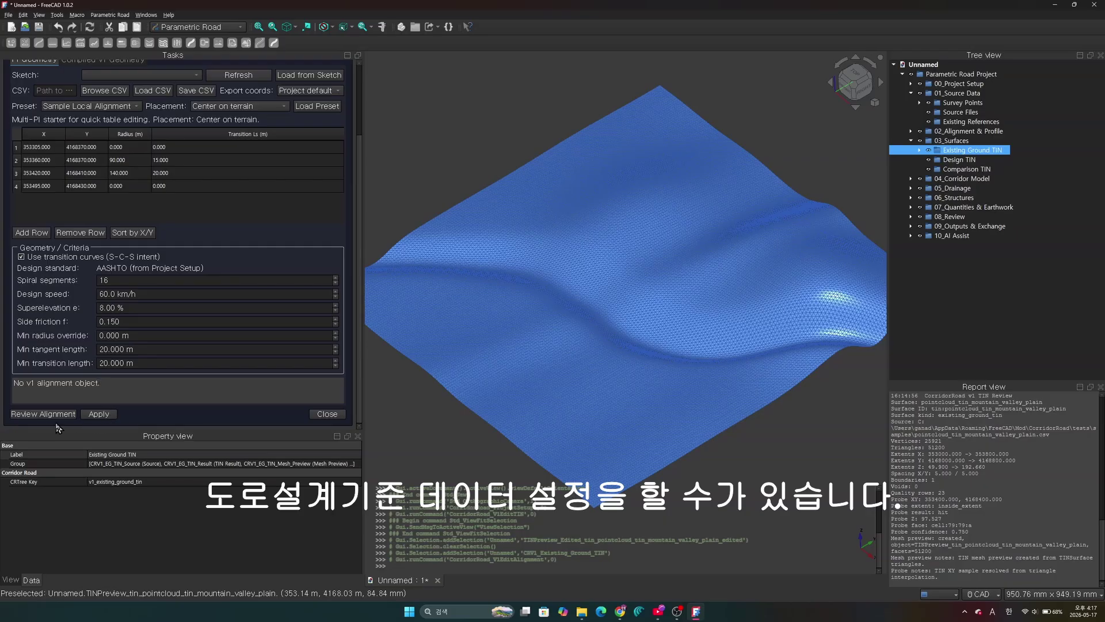
left_click(99, 418)
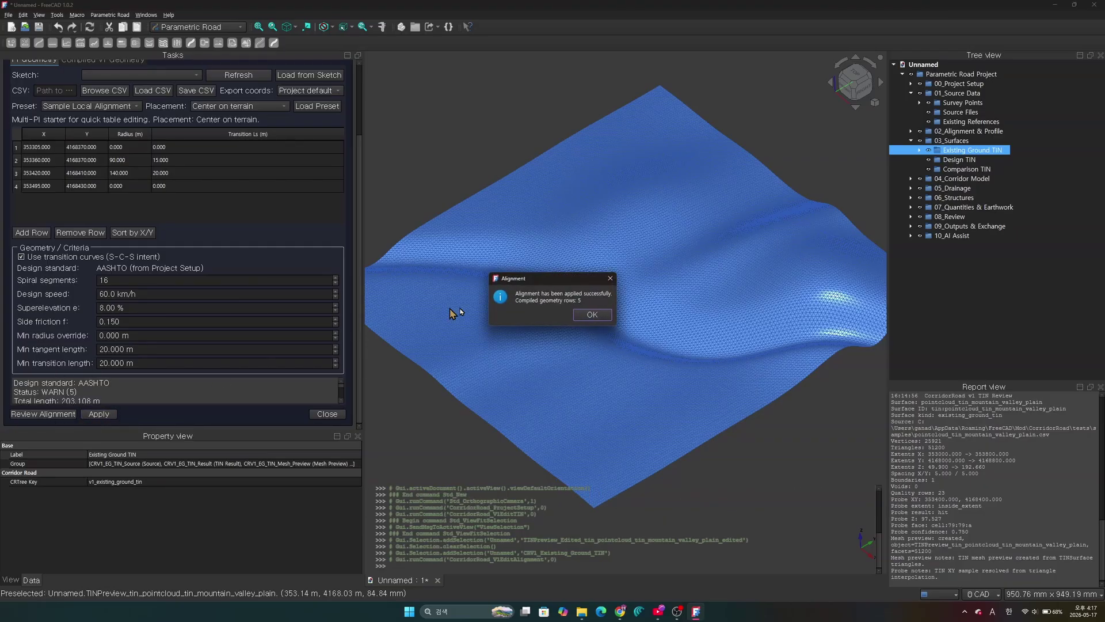
left_click(591, 315)
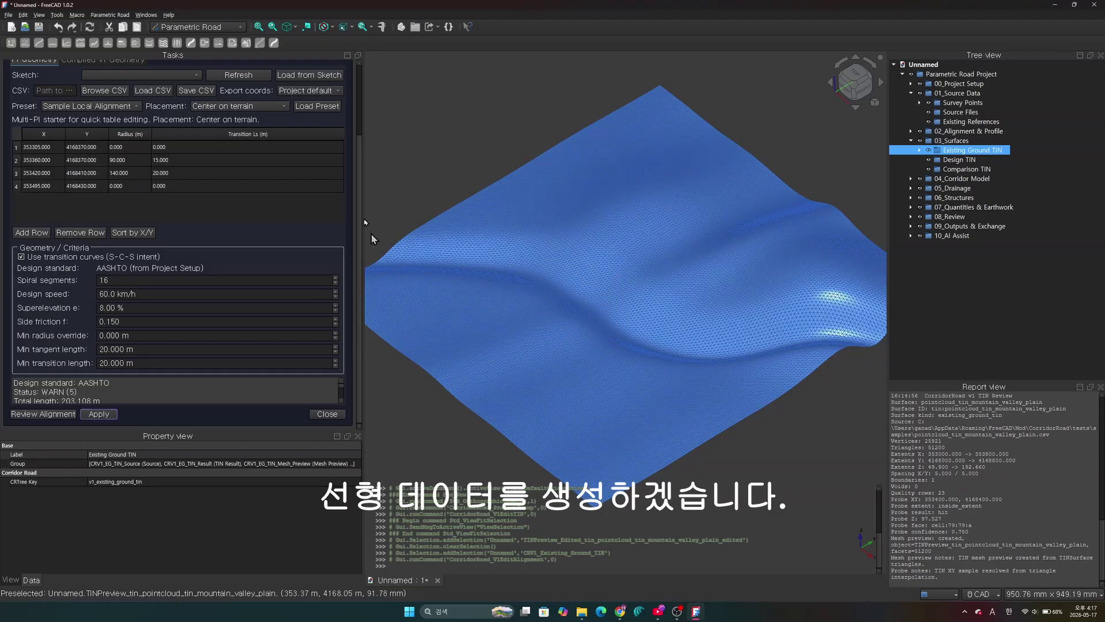
Hide the Existing Ground TIN to inspect the alignment curve up close, and close the Alignment editor
left_click(273, 28)
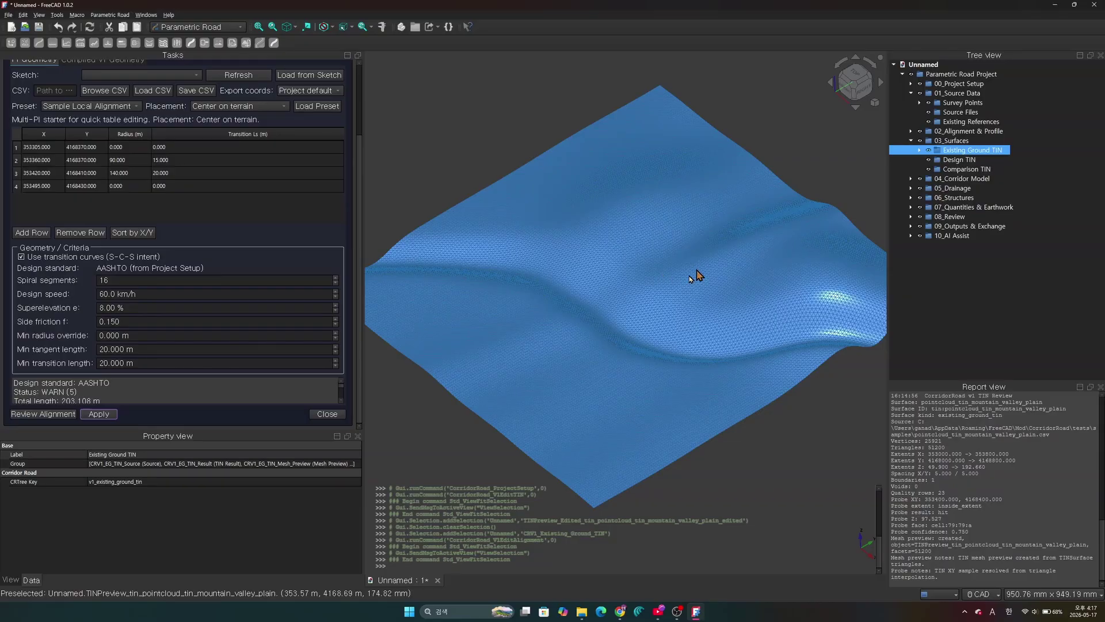
scroll(642, 323, "up", 5)
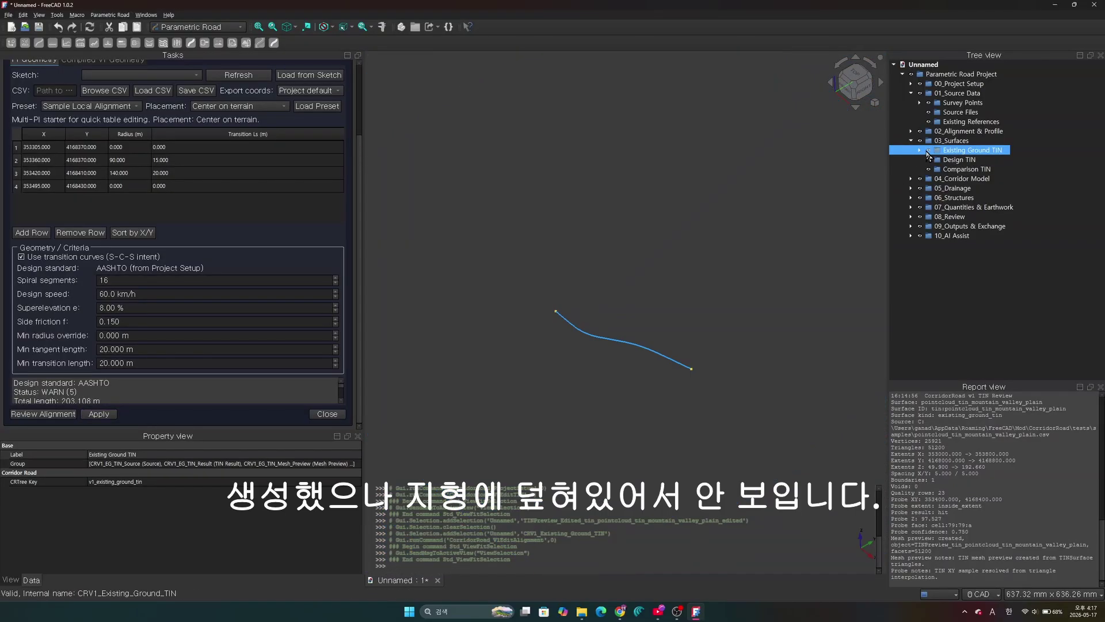
left_click(928, 150)
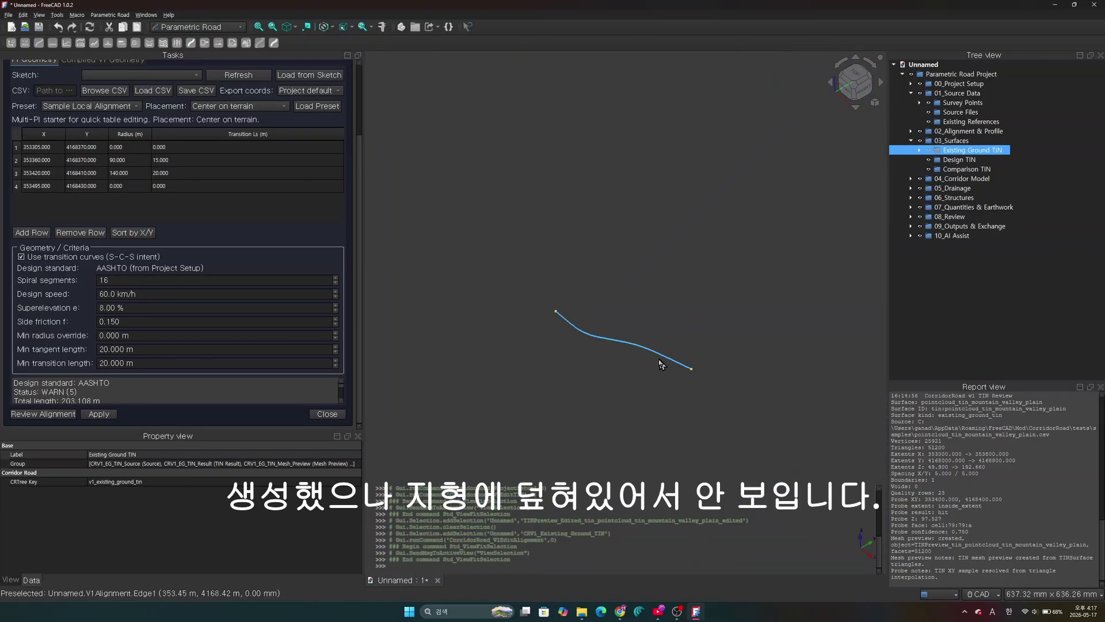
scroll(661, 364, "up", 5)
scroll(639, 347, "down", 2)
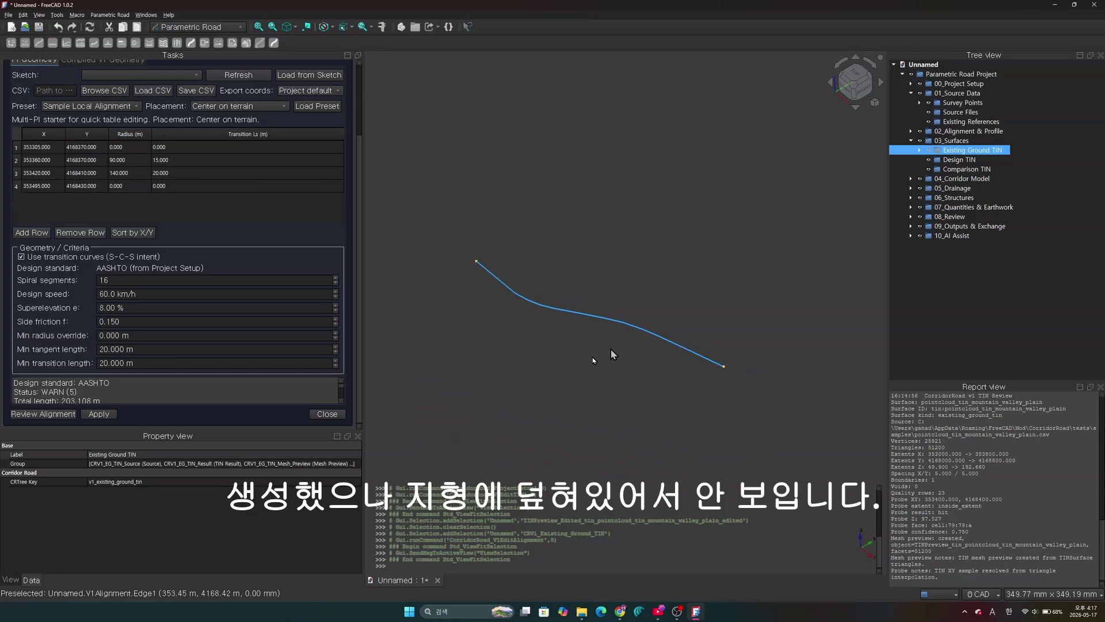
left_click(321, 416)
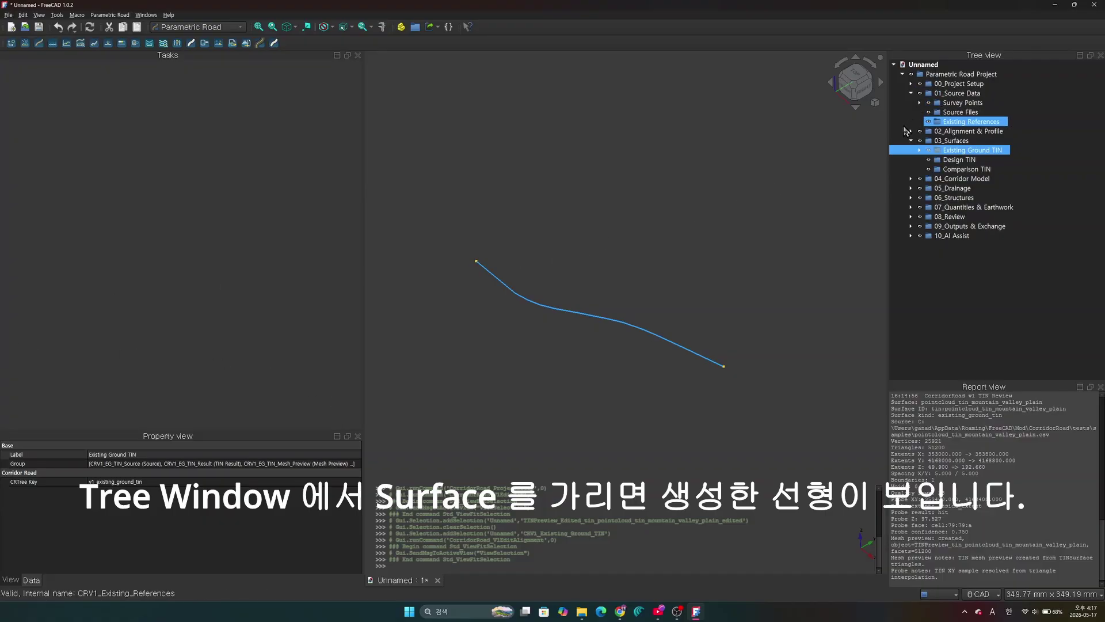
Expand 02_Alignment & Profile and hide and show the Alignments group again
left_click(911, 131)
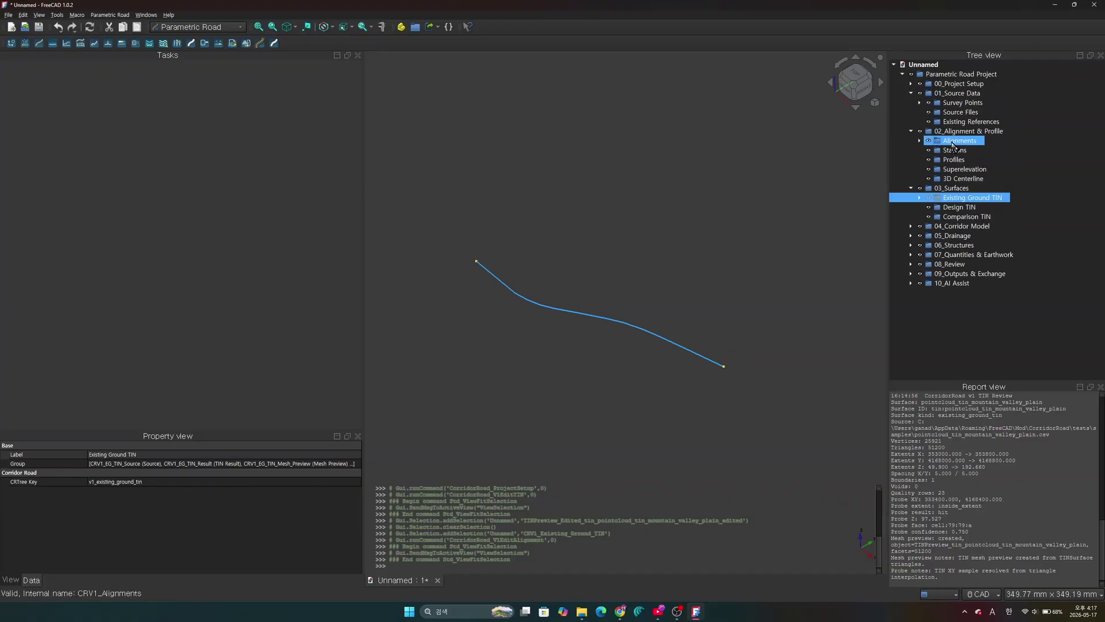
left_click(953, 142)
left_click(929, 141)
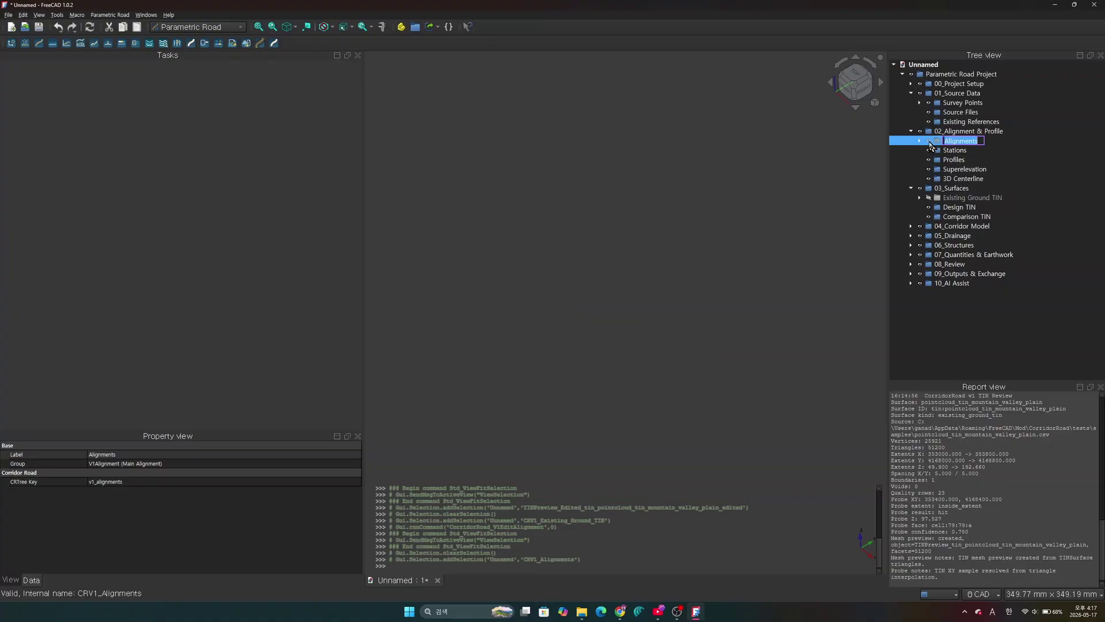
left_click(929, 142)
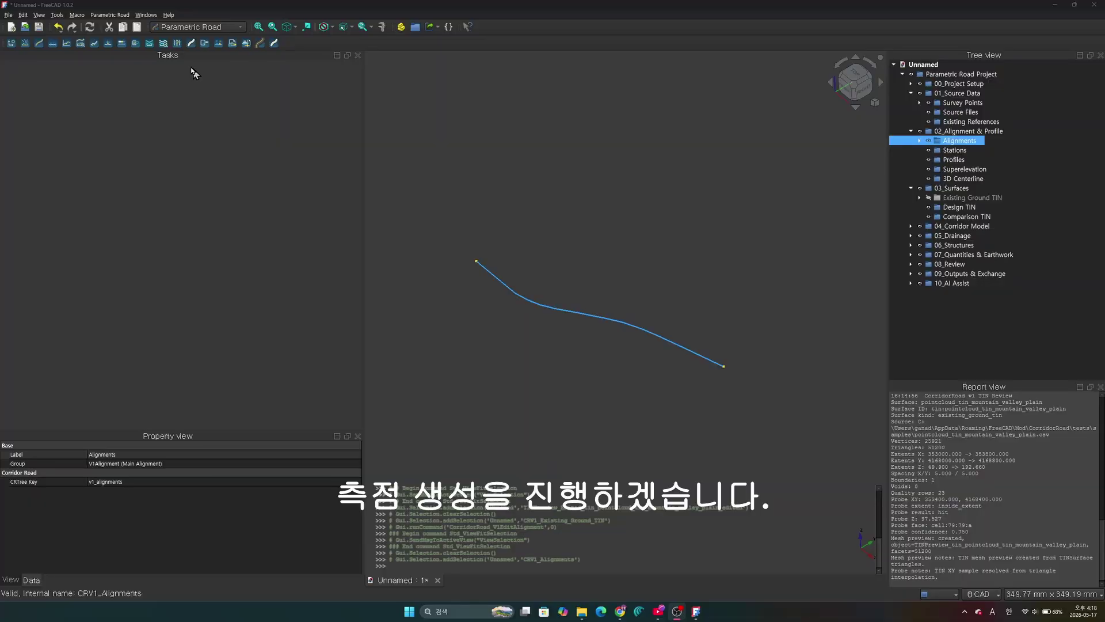
Generate stations along the alignment with a 20 m interval, 100 m major interval, zero offset and STA_DECIMAL labels
left_click(52, 44)
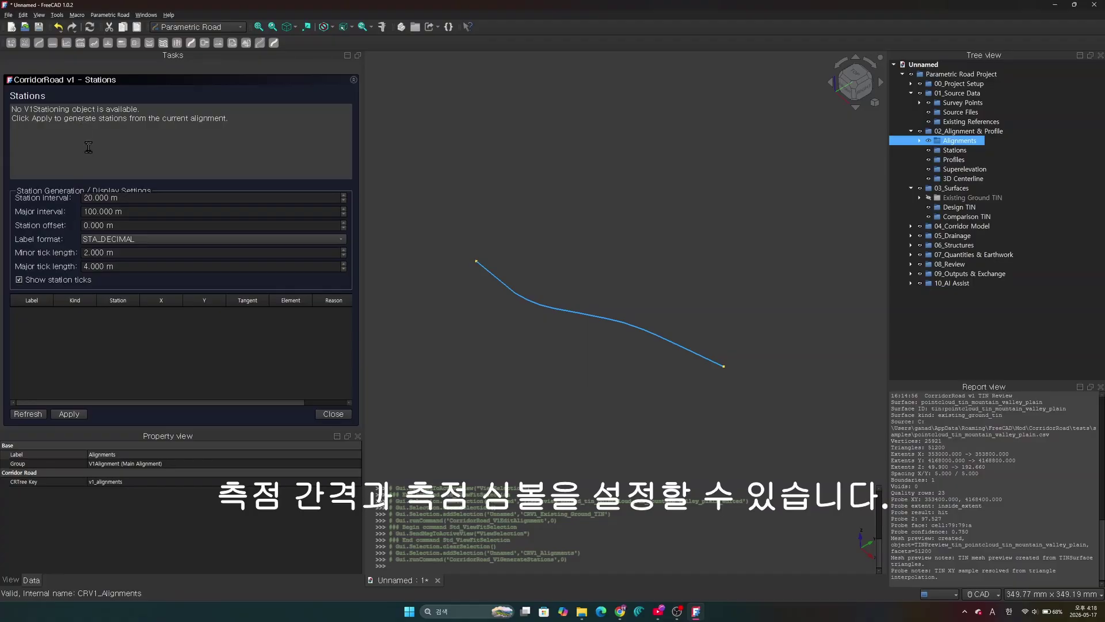
left_click(123, 199)
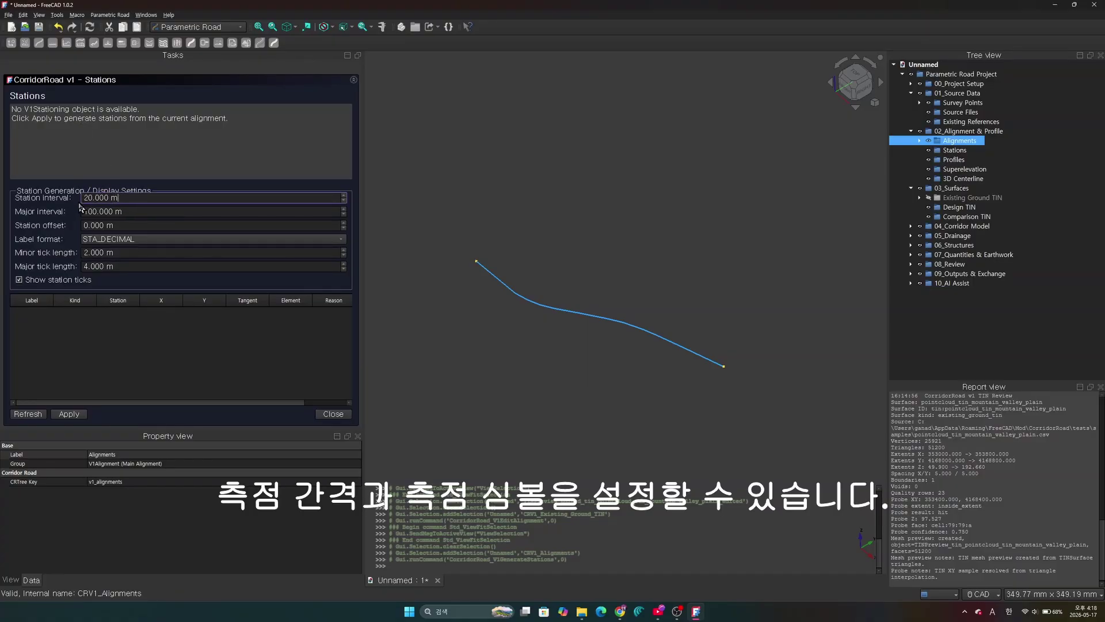
left_click(100, 209)
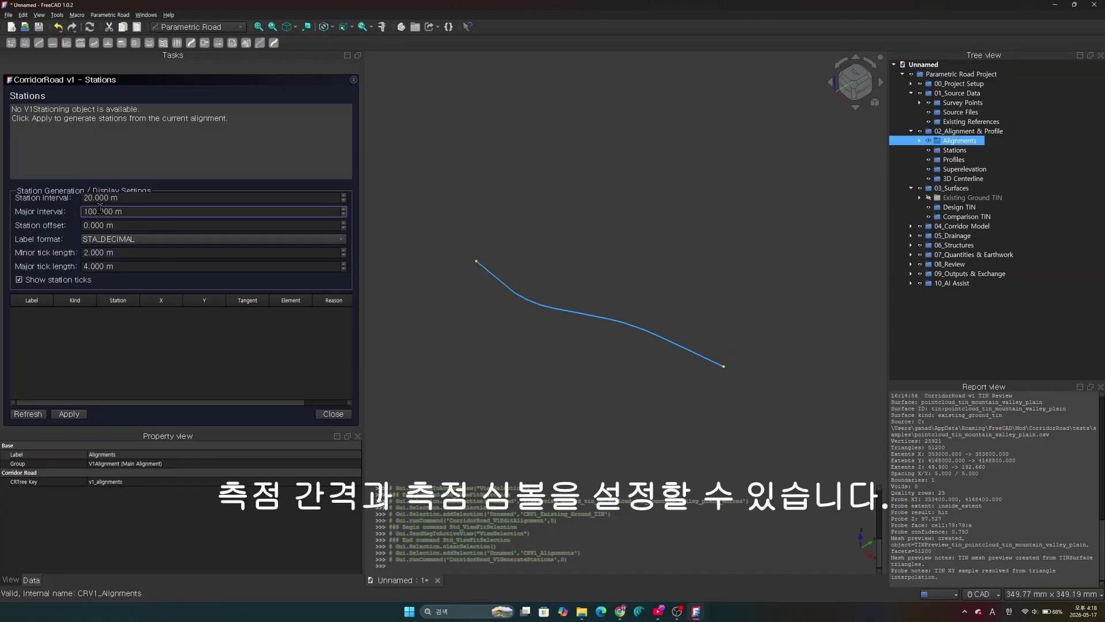
left_click(122, 225)
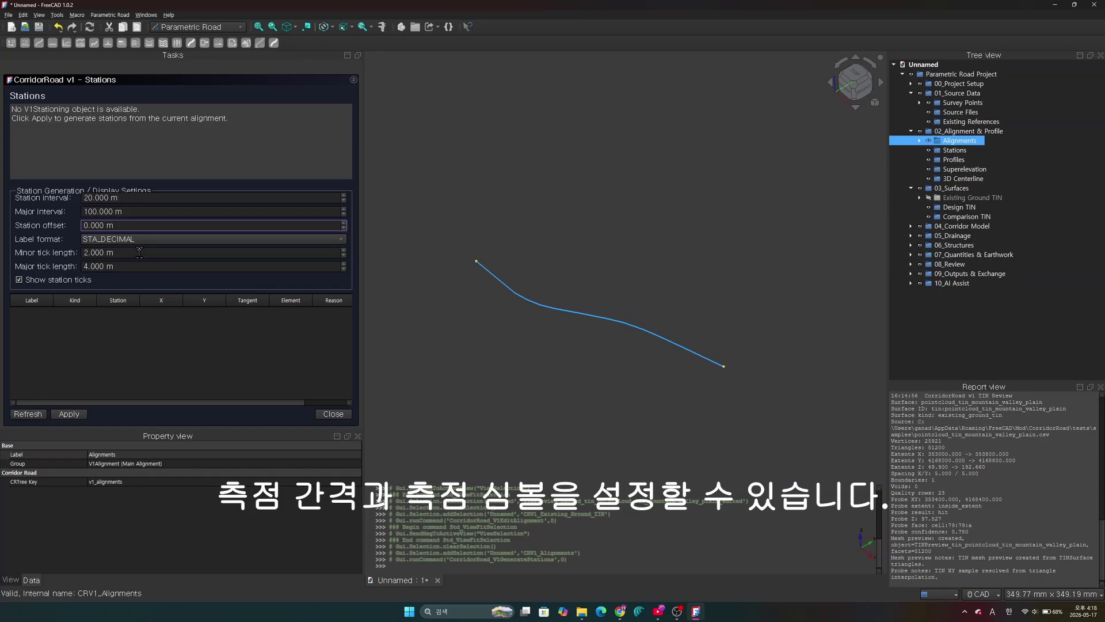
left_click(163, 240)
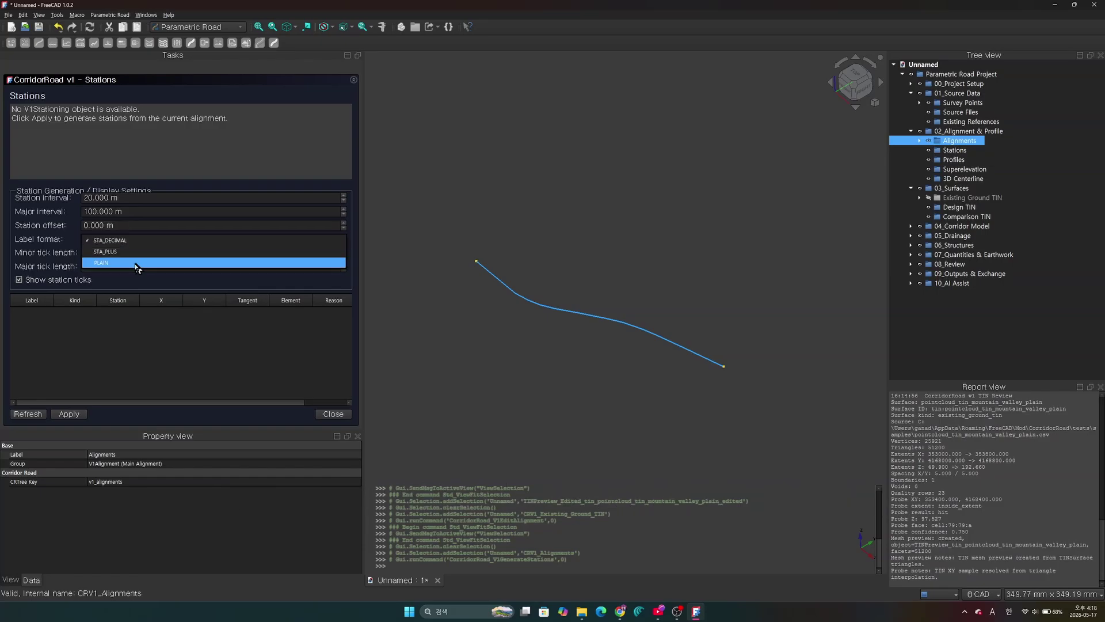
left_click(135, 245)
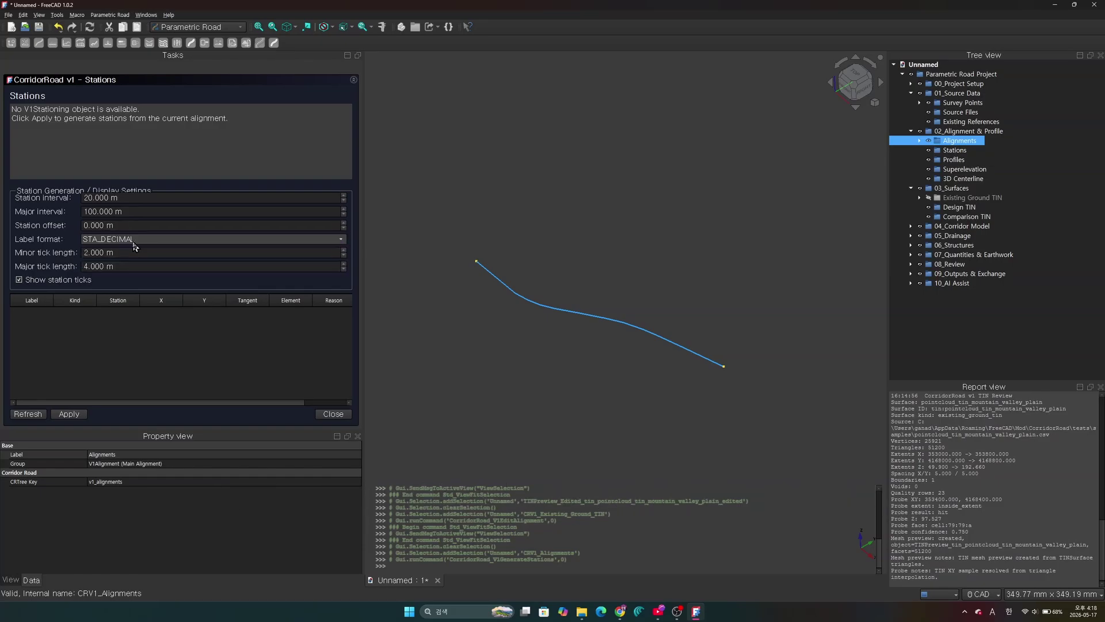
left_click(68, 418)
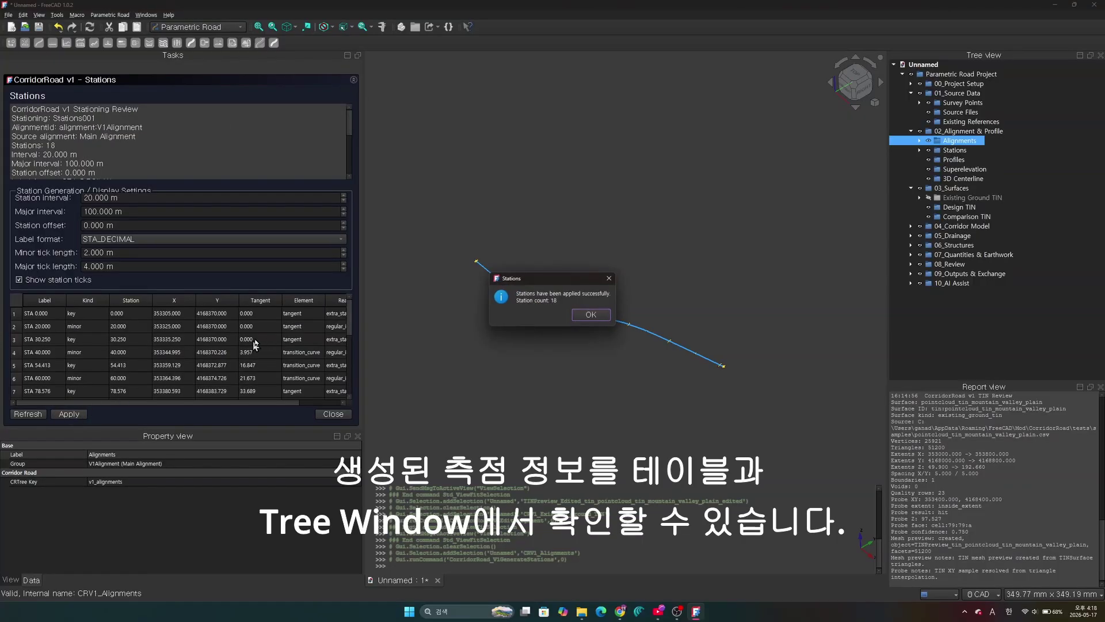
left_click(584, 316)
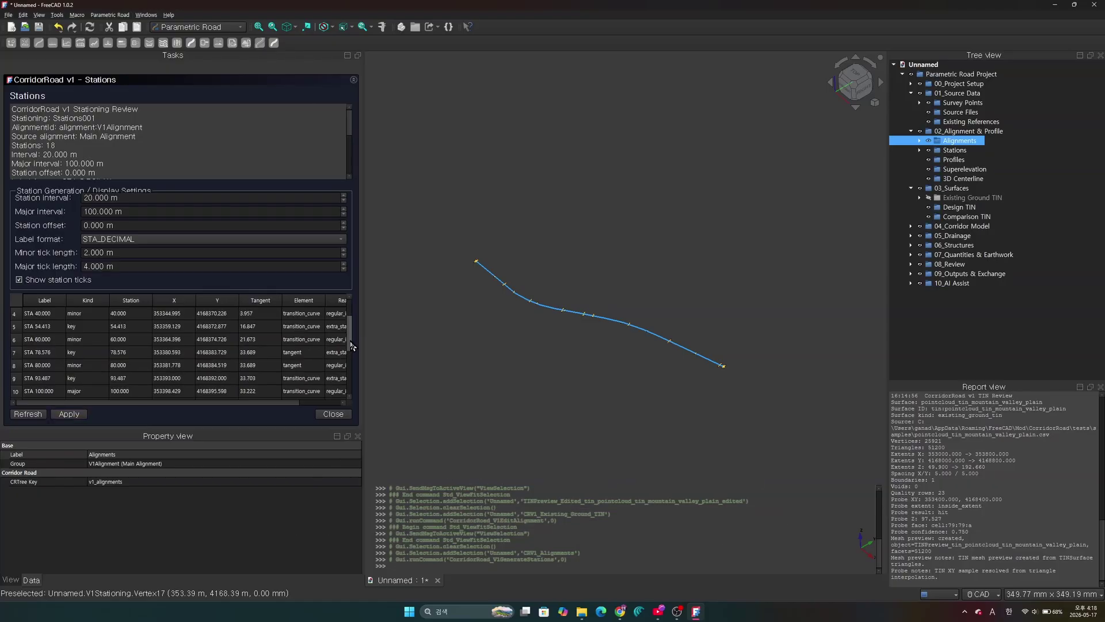
Review the generated station table, close the Stations editor, expand Stations and inspect the tick marks along the alignment
left_click_drag(349, 332, 352, 407)
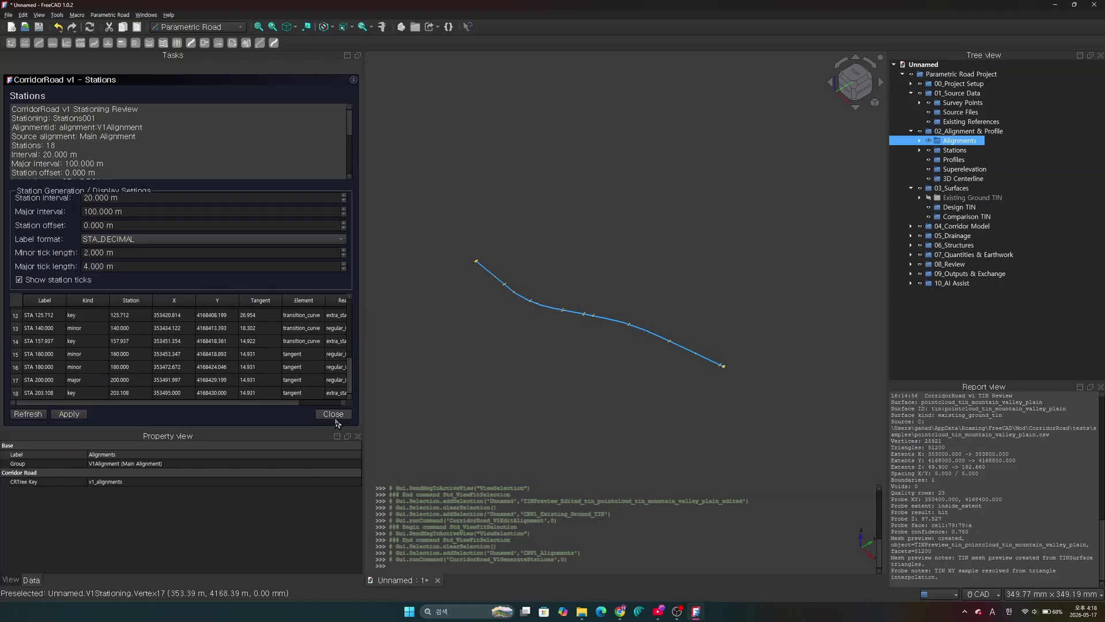
left_click(333, 415)
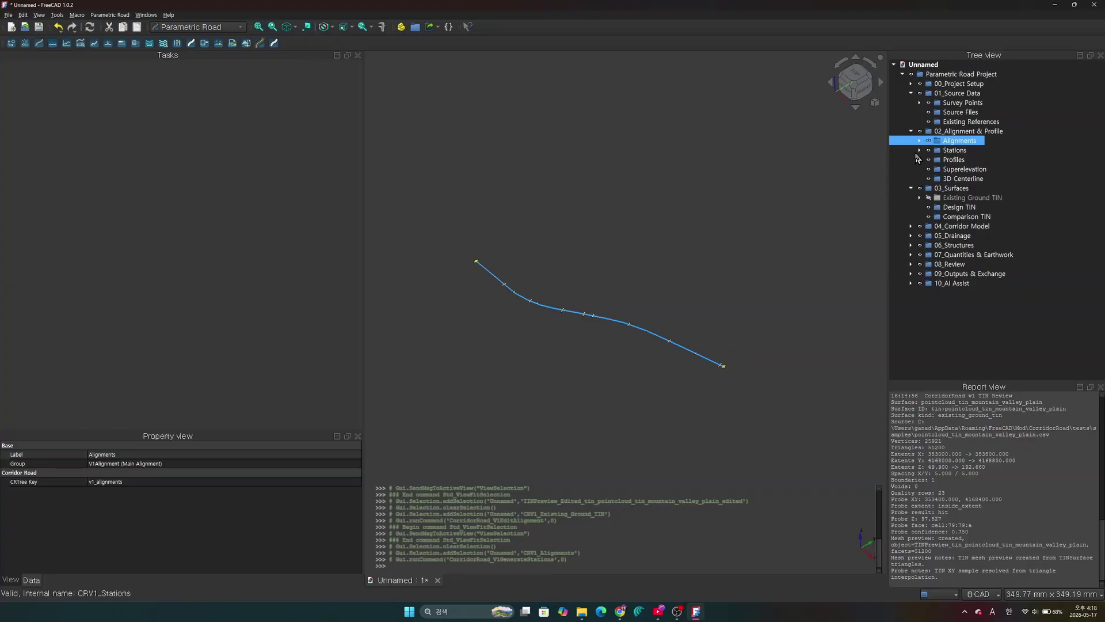
left_click(920, 151)
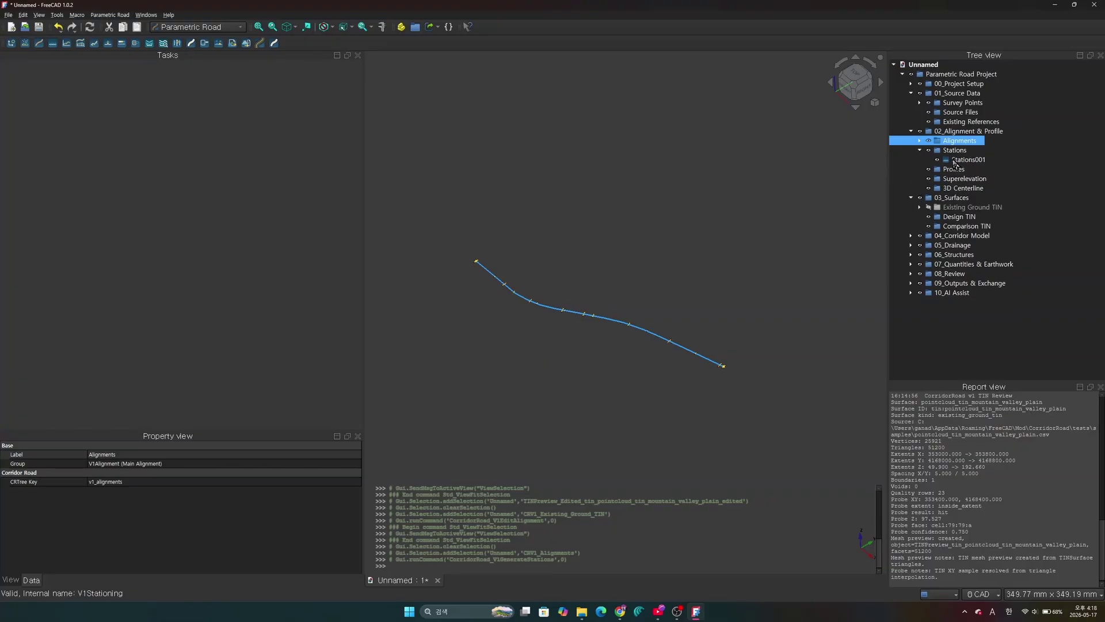
scroll(609, 292, "up", 5)
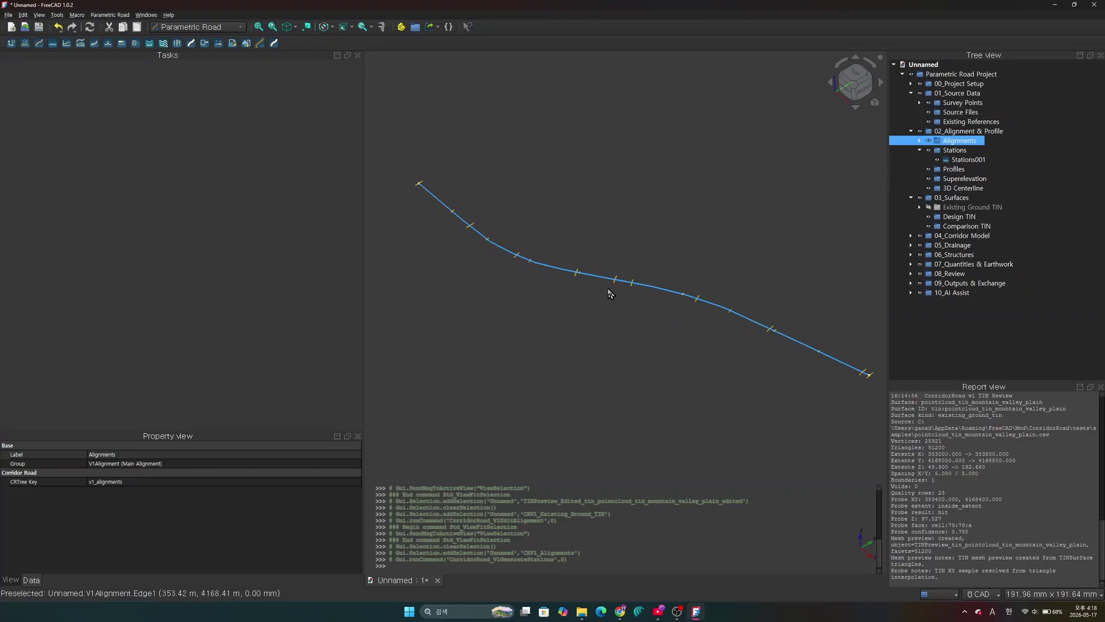
scroll(609, 292, "down", 1)
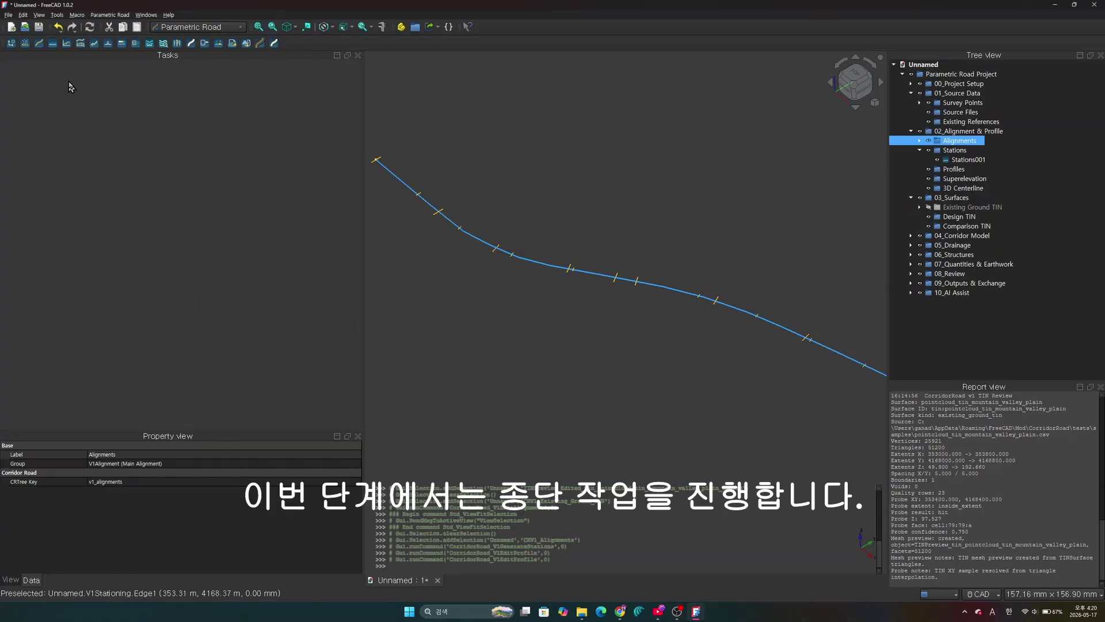
Open the Profile Editor and look over the station rows of the finished-grade profile
left_click(67, 44)
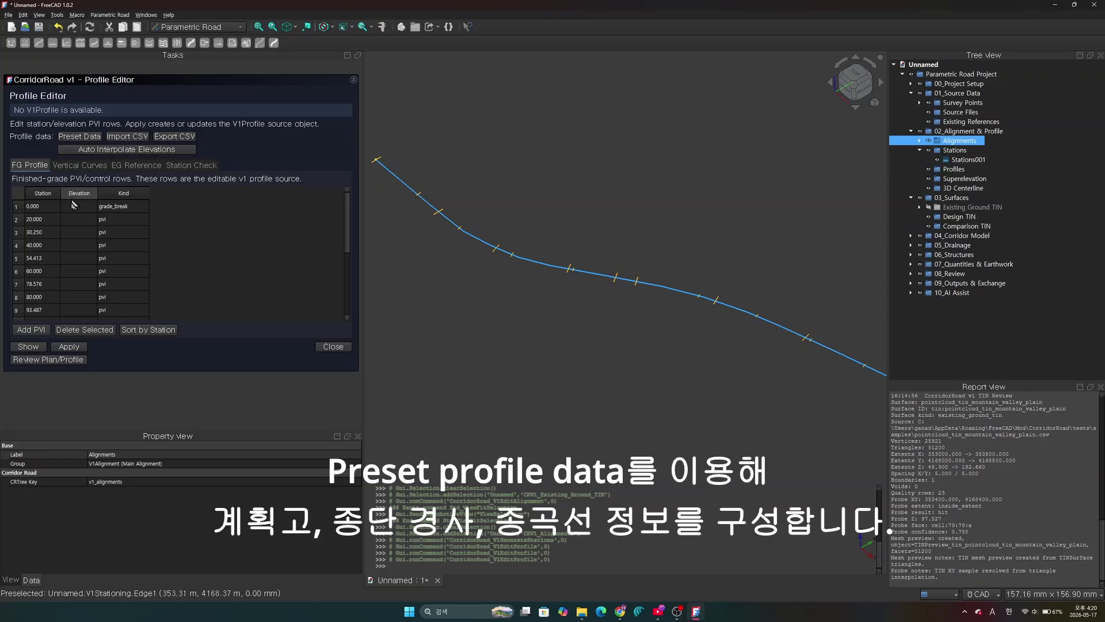
scroll(144, 266, "down", 3)
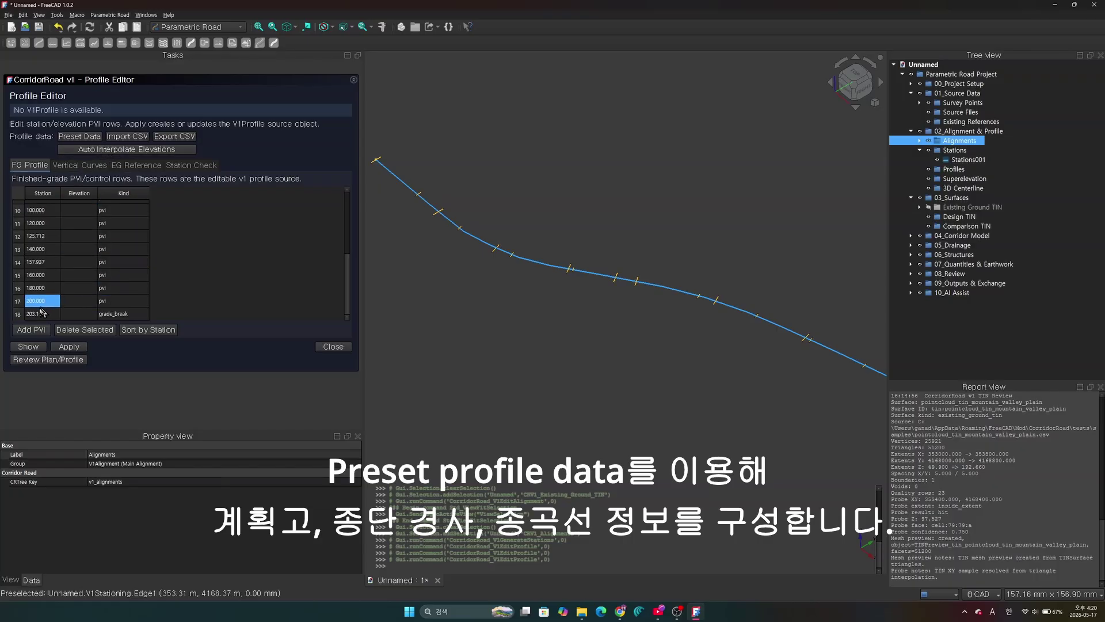
scroll(69, 253, "up", 3)
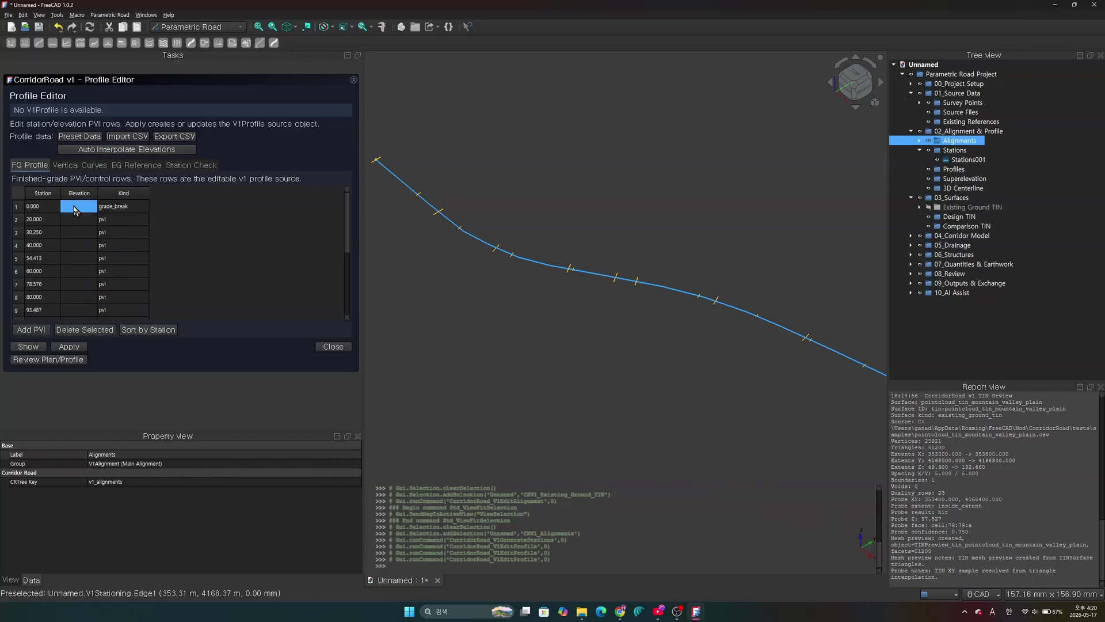
Set the finished-grade elevation to 133 at station 0.000 and to 60 at the final station 203.108
double_click(74, 207)
type("1")
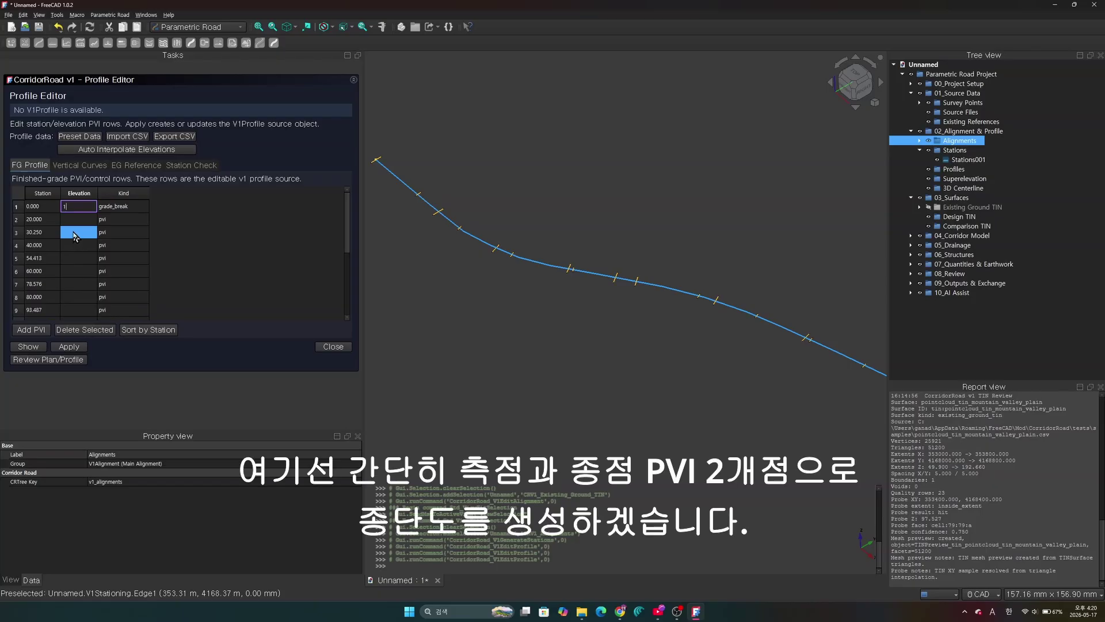
type("57.933")
key("Return")
scroll(74, 247, "down", 3)
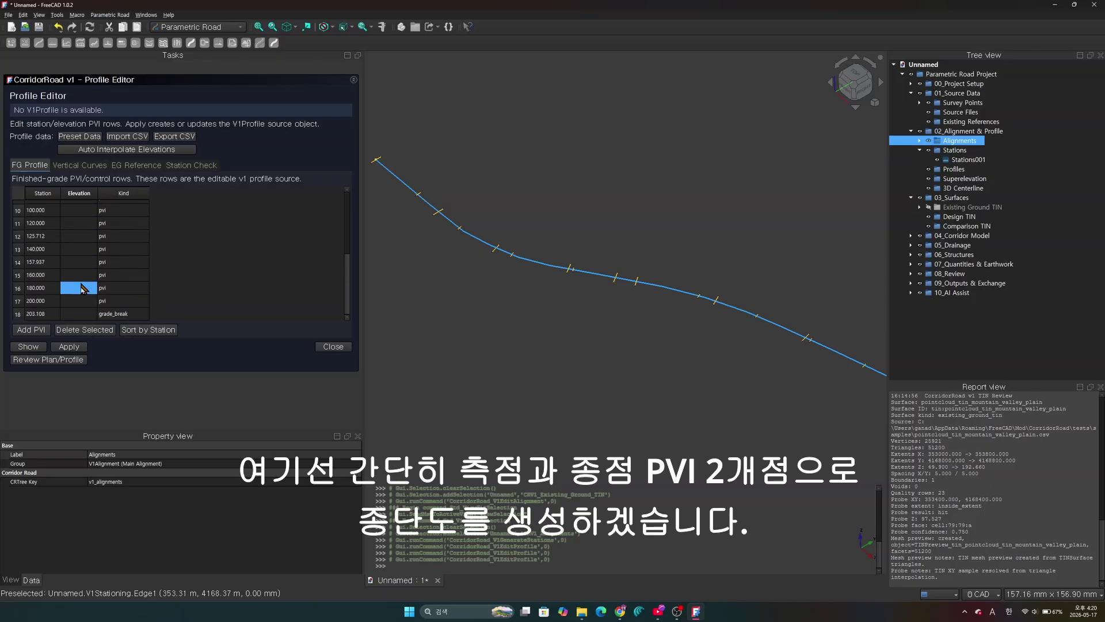
double_click(75, 314)
type("6")
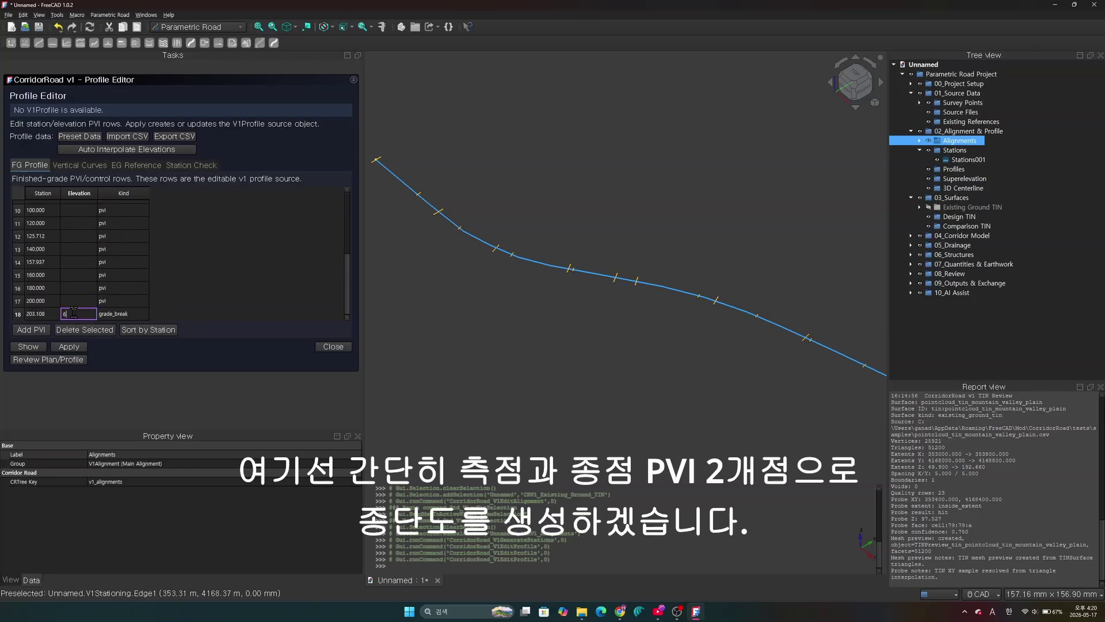
type("5")
key("Return")
Auto-interpolate the elevations of the intermediate PVI rows and apply the finished-grade profile
scroll(76, 282, "up", 3)
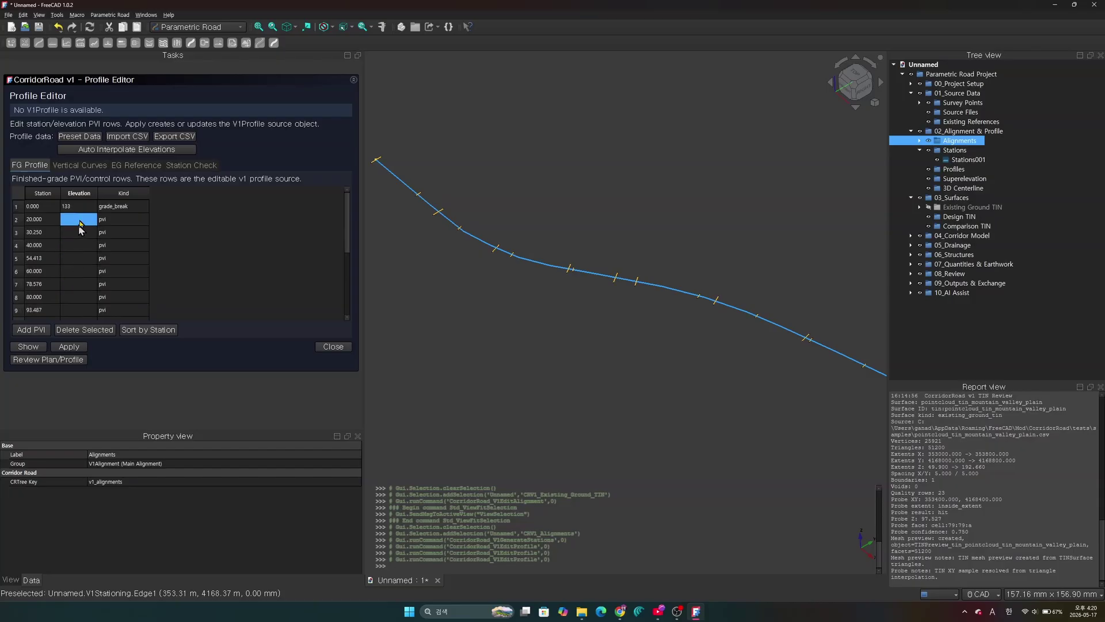
left_click(115, 151)
scroll(78, 236, "down", 3)
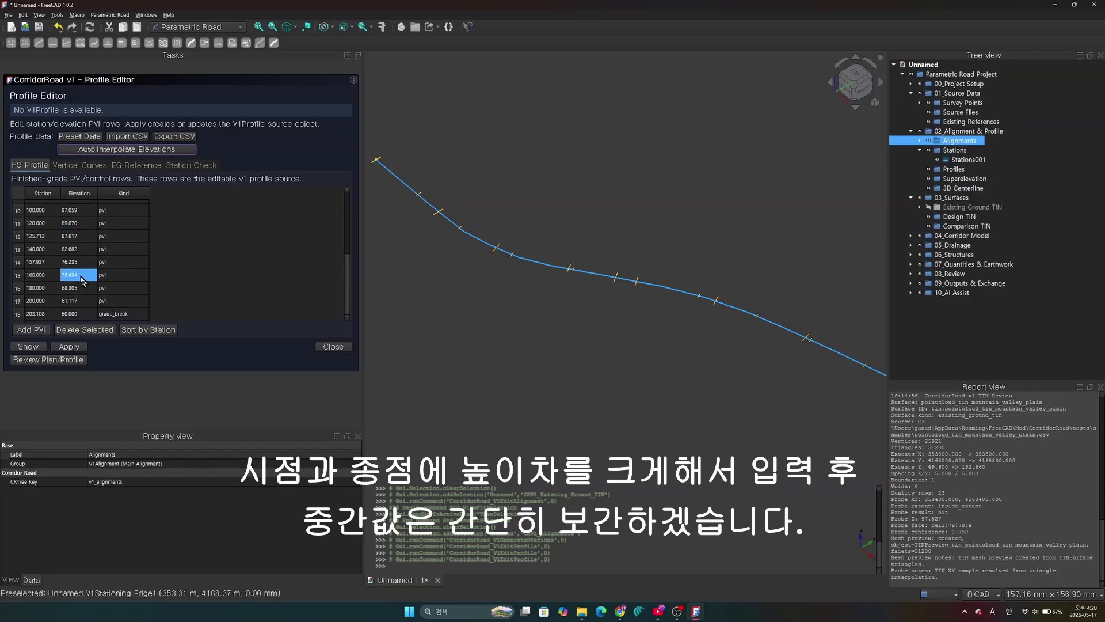
left_click(69, 347)
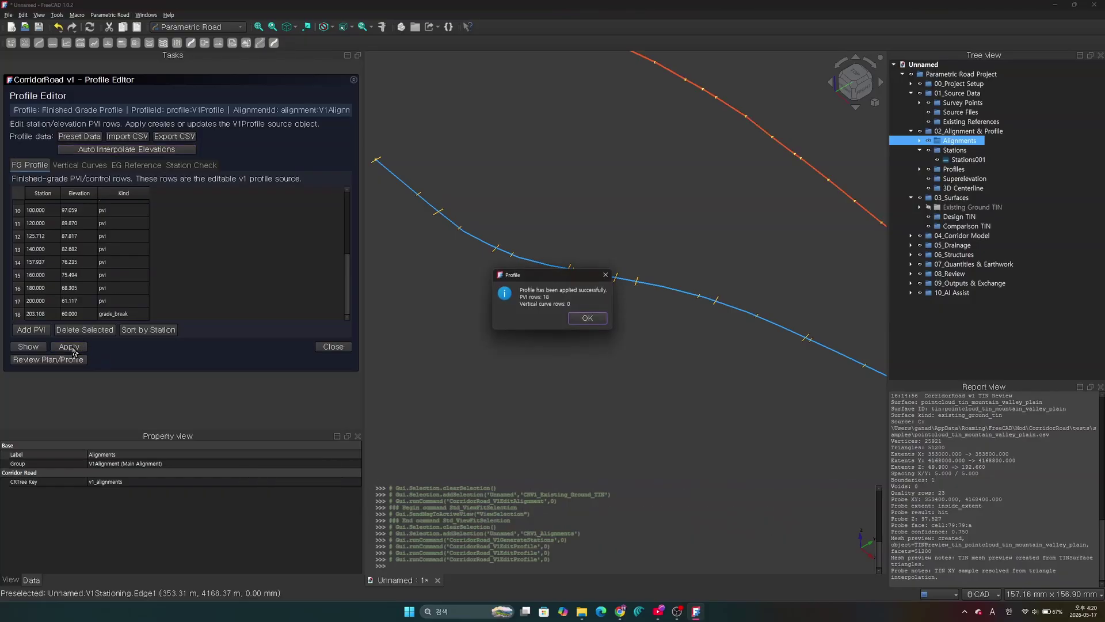
left_click(593, 324)
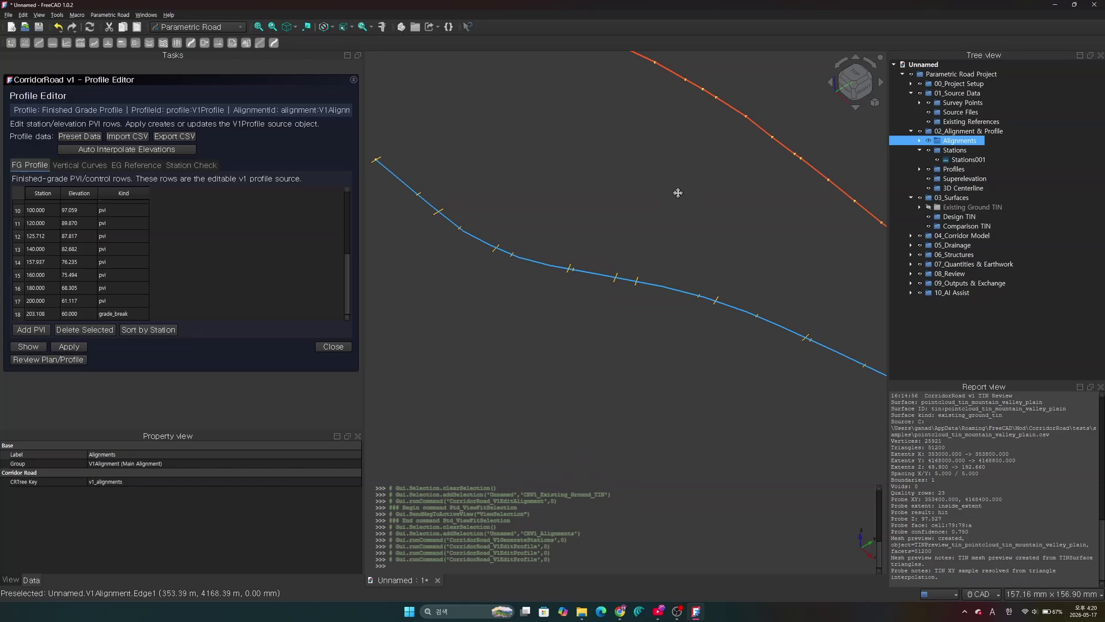
Inspect the profile line in 3D, hide and show Finished Grade Profile under Profiles, and close the Profile Editor
middle_click_drag(650, 180, 599, 249)
scroll(598, 248, "down", 5)
scroll(597, 245, "up", 6)
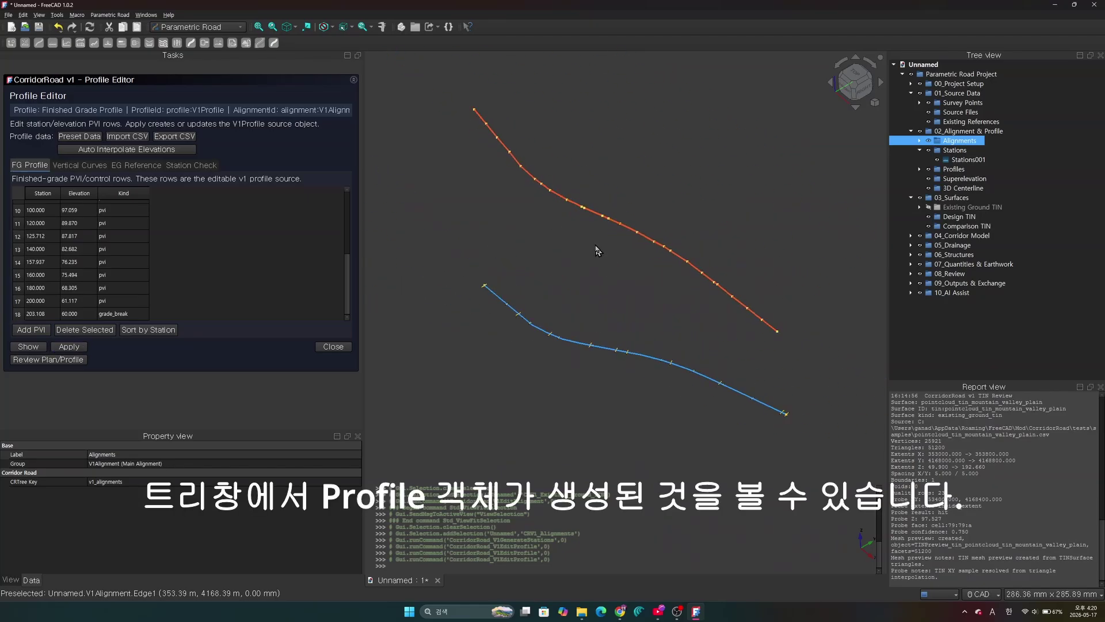
scroll(597, 249, "down", 3)
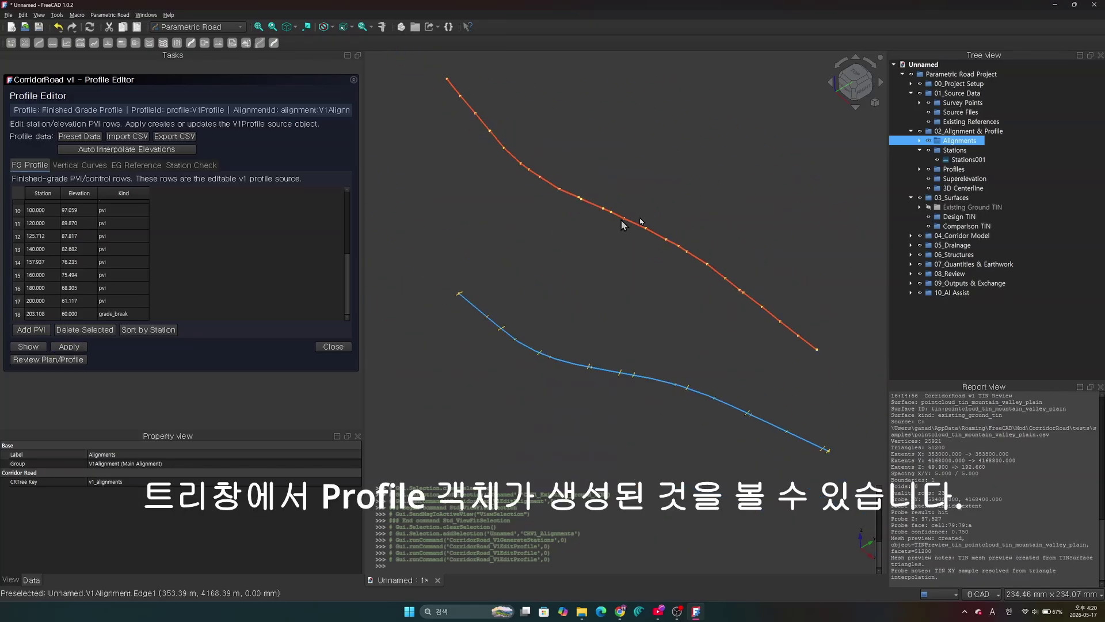
left_click(920, 150)
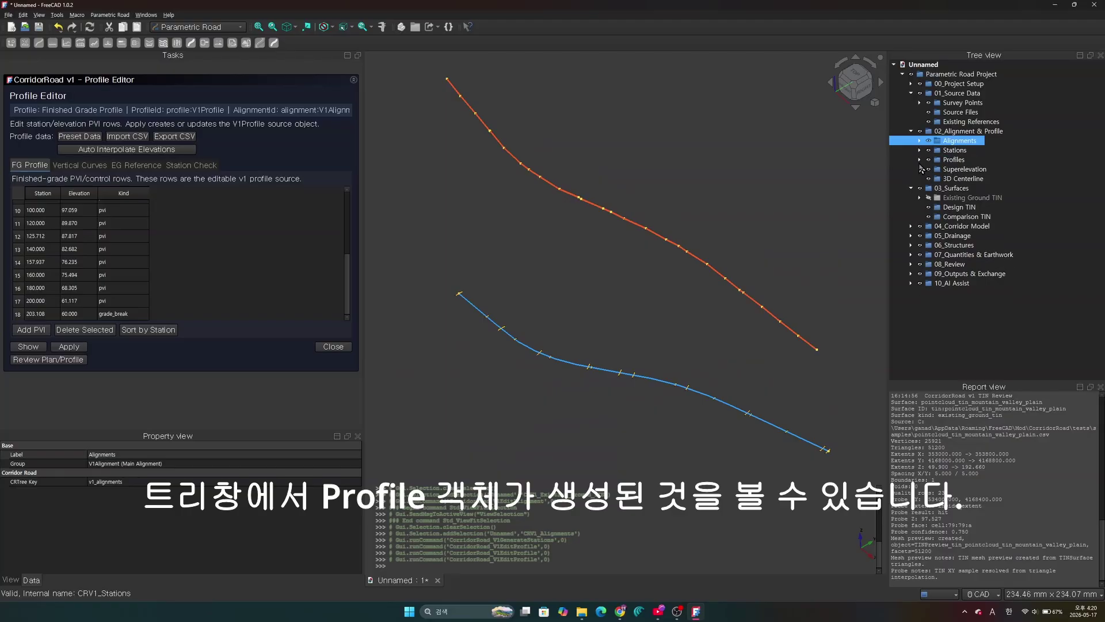
left_click(920, 161)
double_click(938, 169)
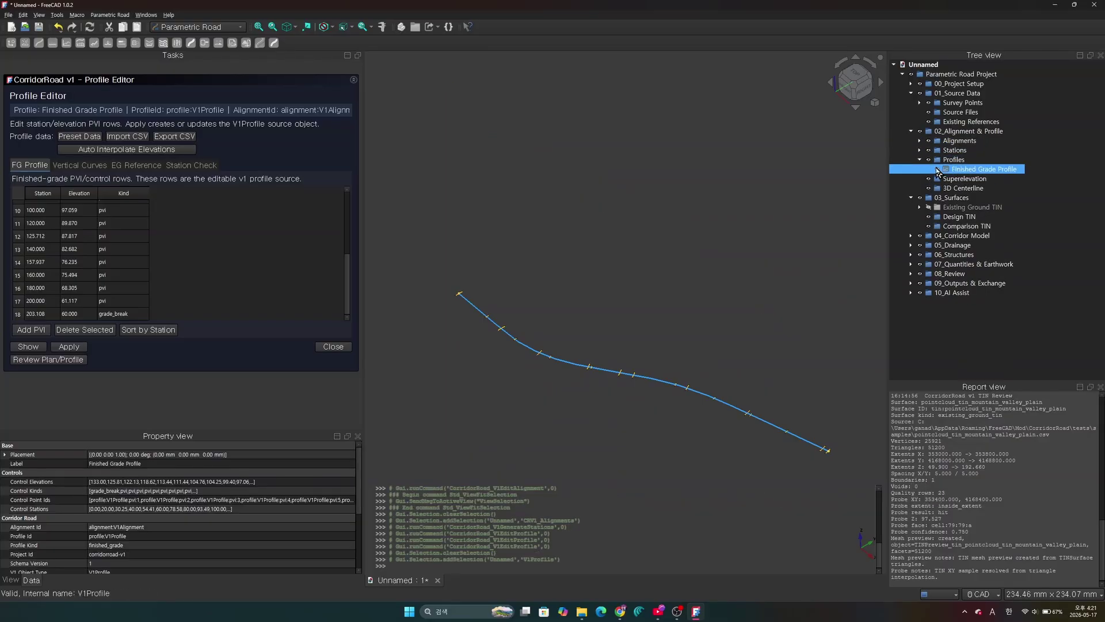
left_click(937, 169)
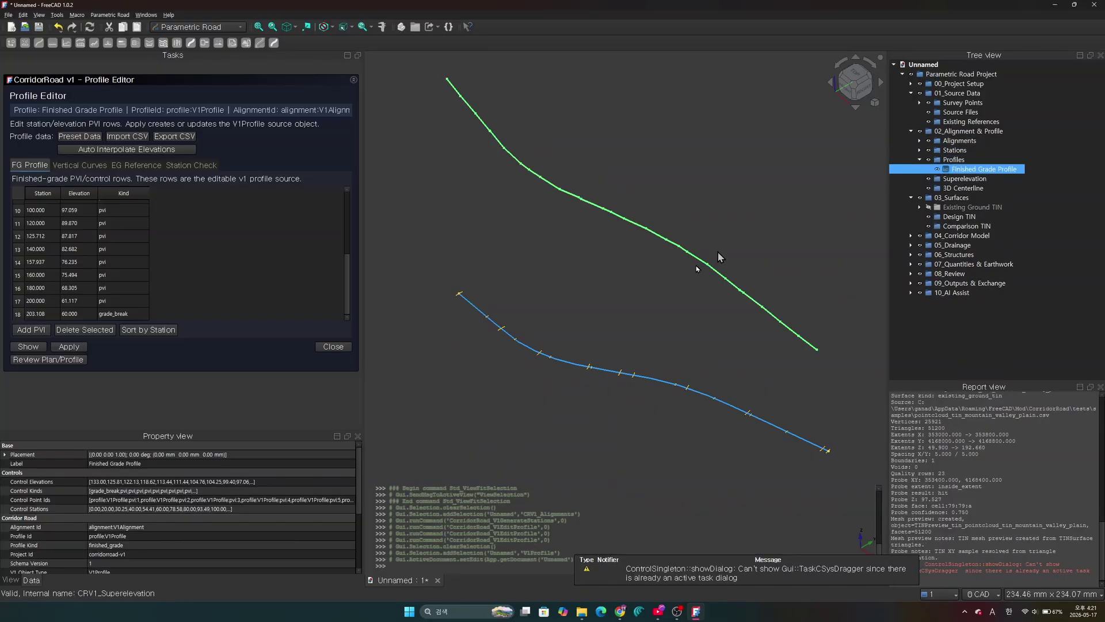
left_click(333, 346)
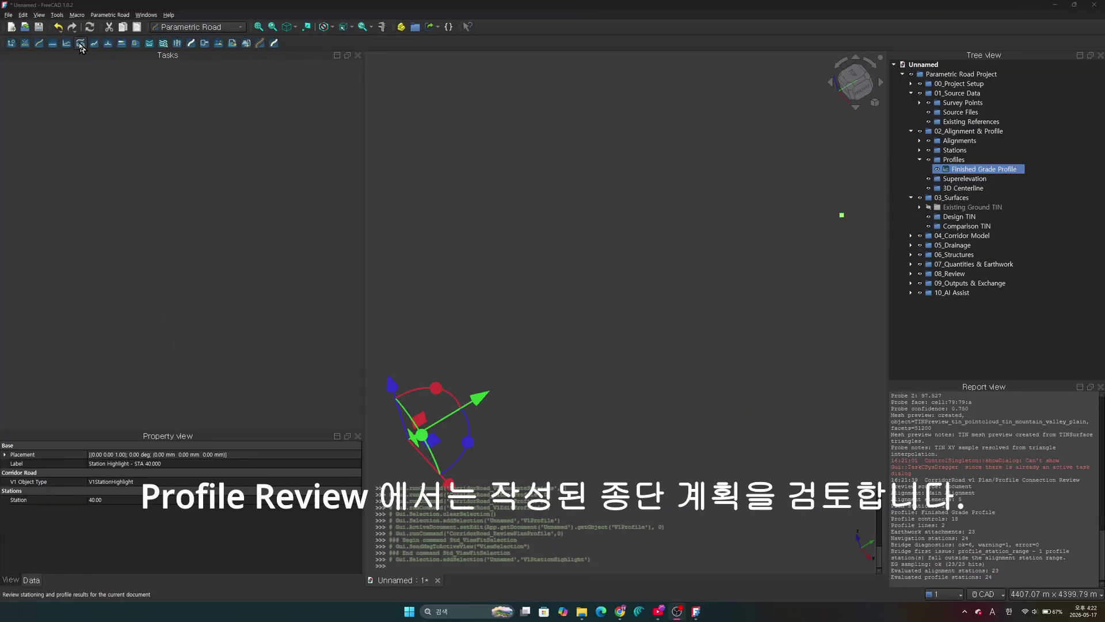
Open the Plan/Profile Connection Review and examine its source links, diagnostics, station connections and geometry tables, then close it
left_click(80, 44)
left_click(90, 252)
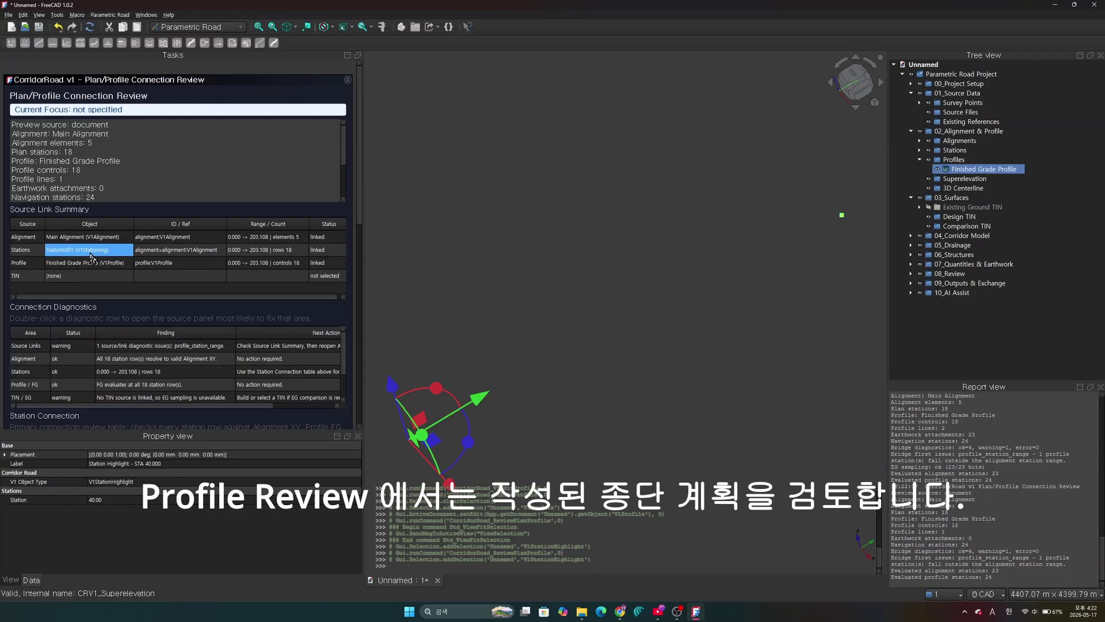
scroll(91, 254, "down", 2)
left_click(74, 320)
scroll(69, 317, "down", 6)
left_click(68, 351)
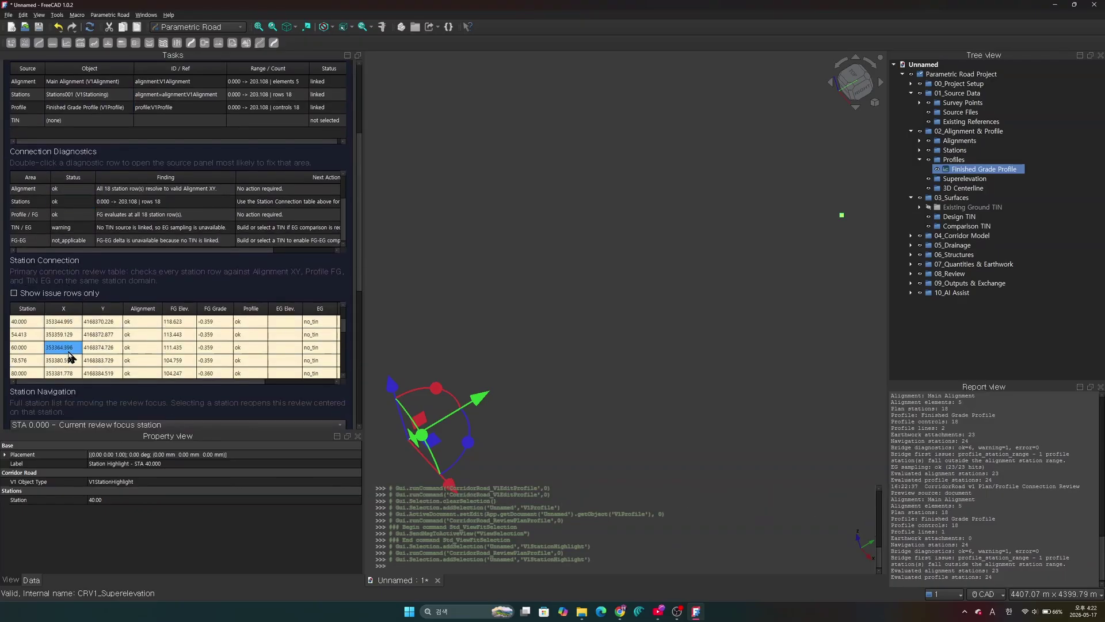
scroll(87, 345, "down", 10)
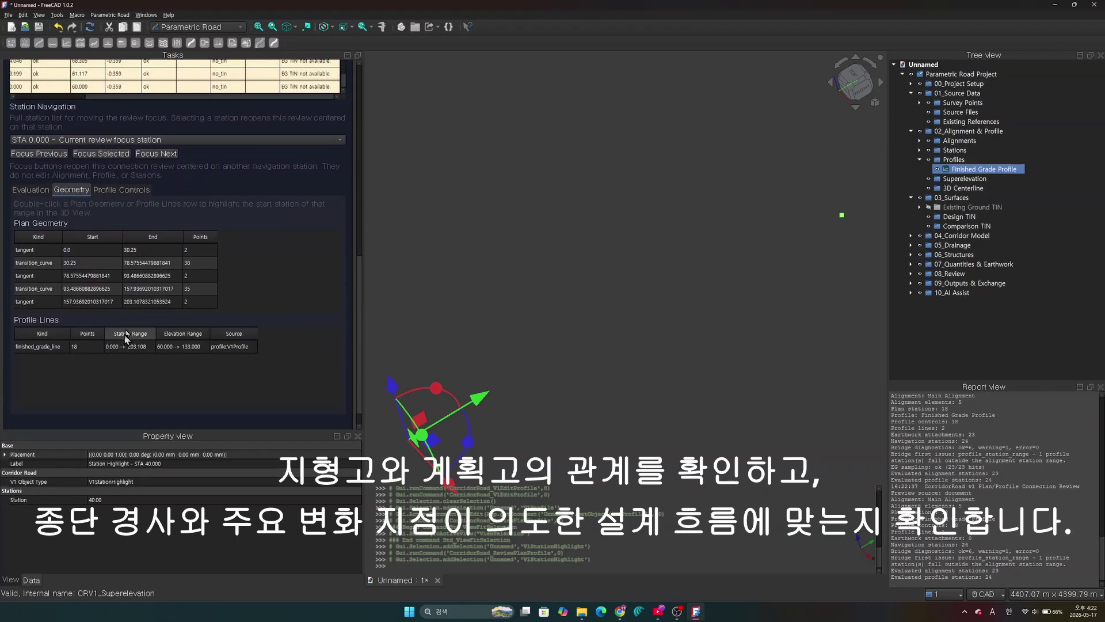
scroll(129, 346, "down", 2)
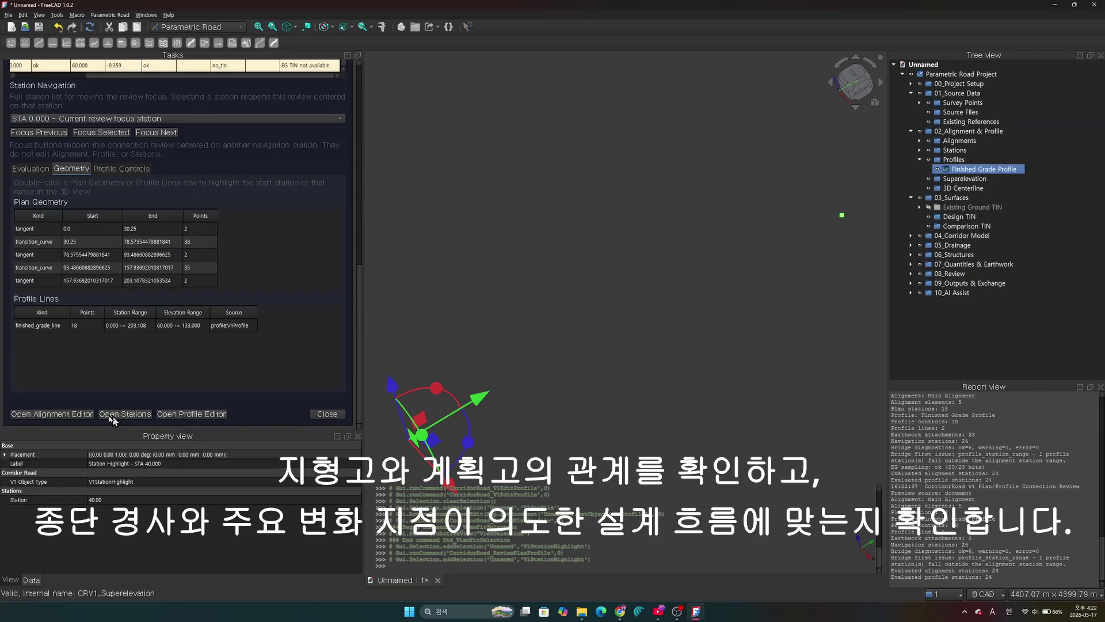
left_click(327, 414)
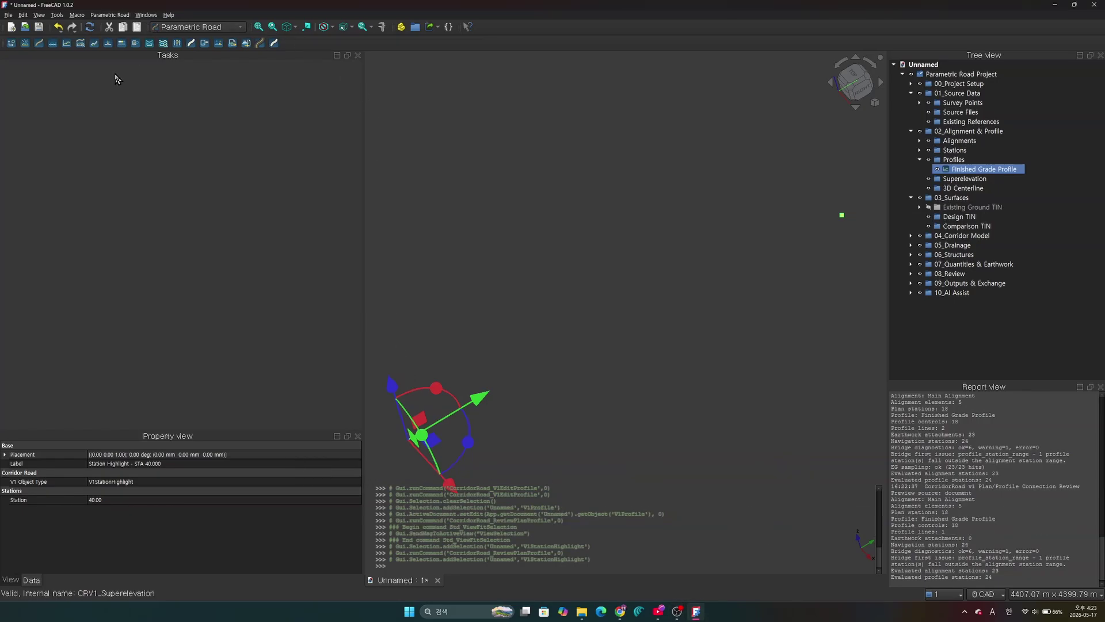
Generate the 3D centerline from the alignment, profile and stationing, and inspect it up close
left_click(94, 44)
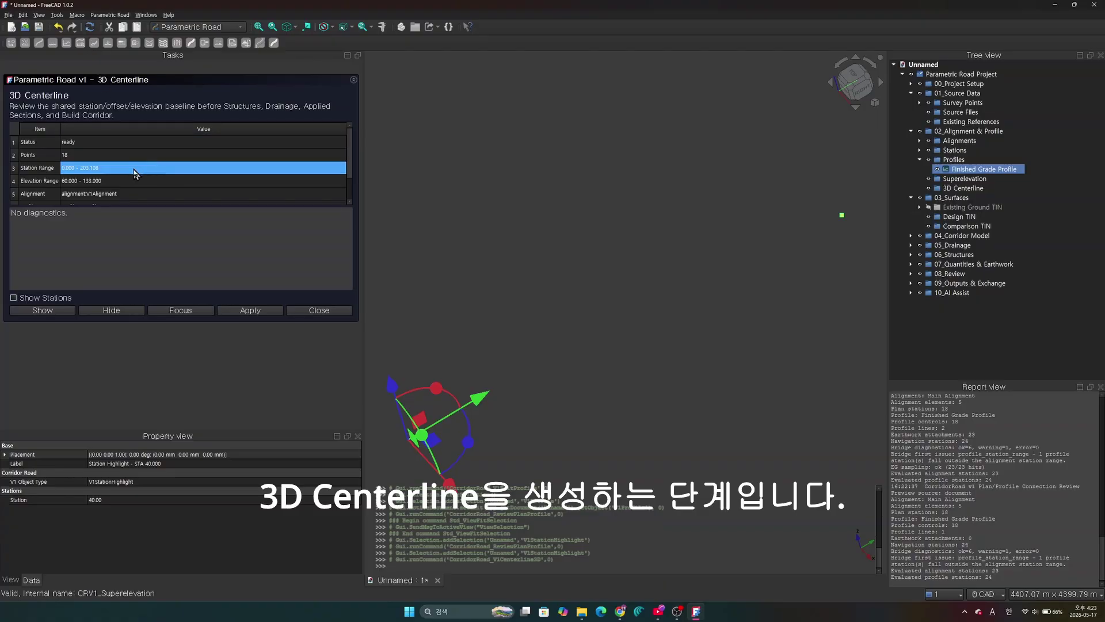
scroll(135, 174, "down", 1)
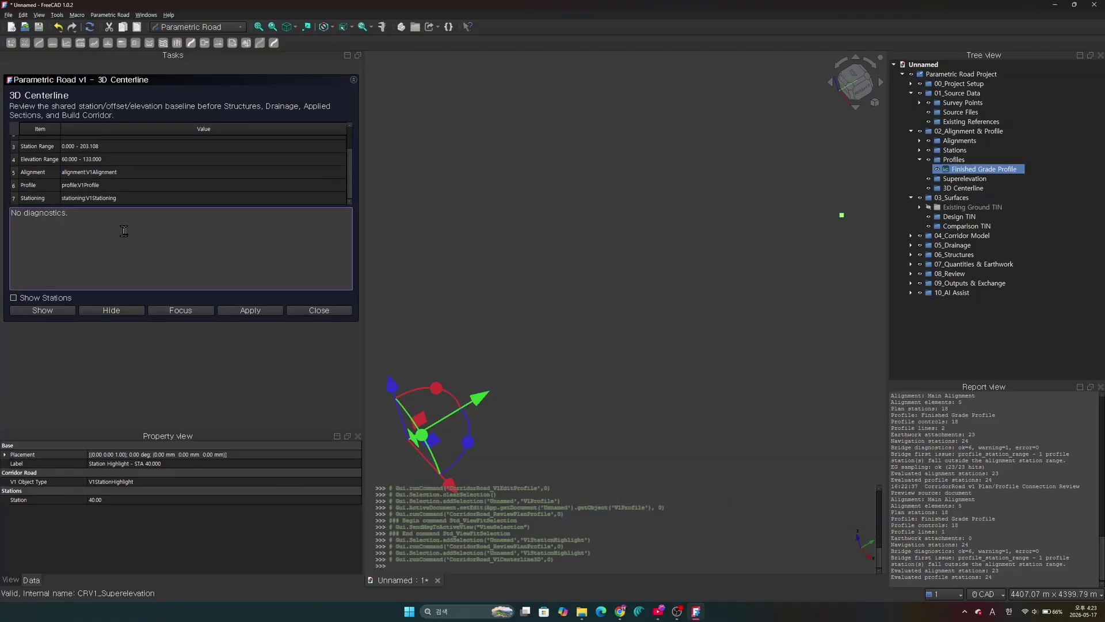
left_click(245, 314)
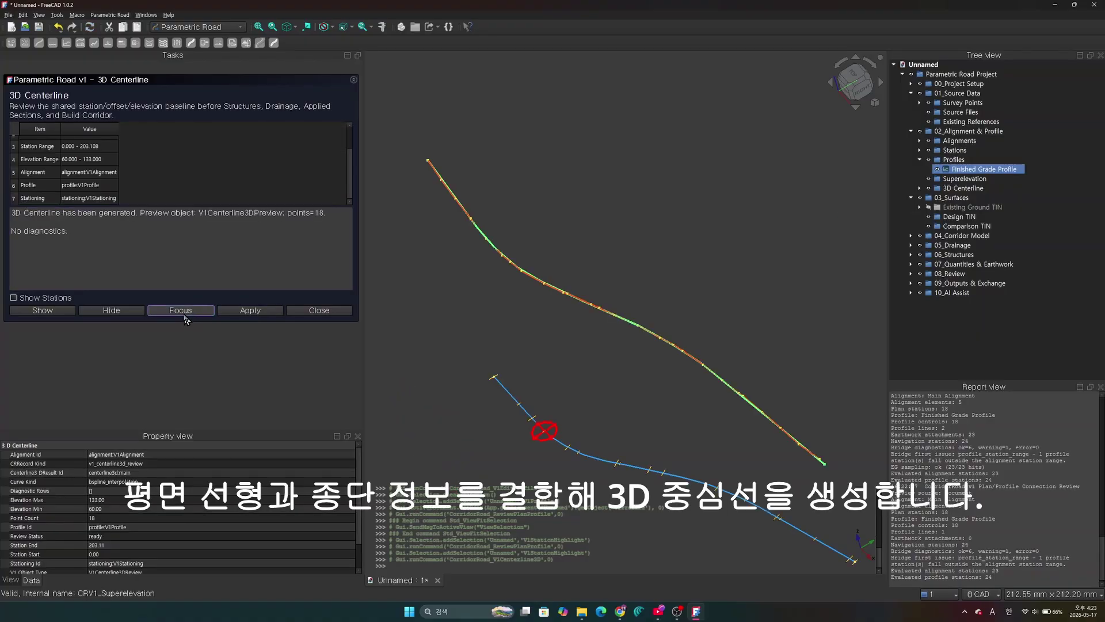
scroll(538, 301, "up", 5)
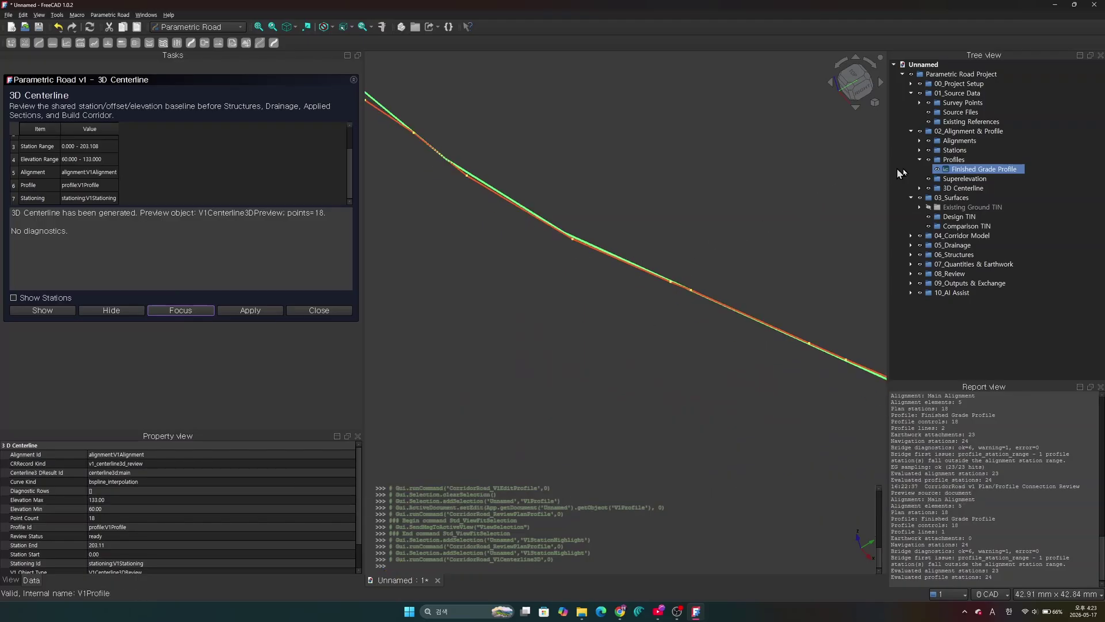
Collapse Profiles and 03_Surfaces, expand 3D Centerline, toggle the centerline's visibility off and on, and cancel the transform
left_click(919, 160)
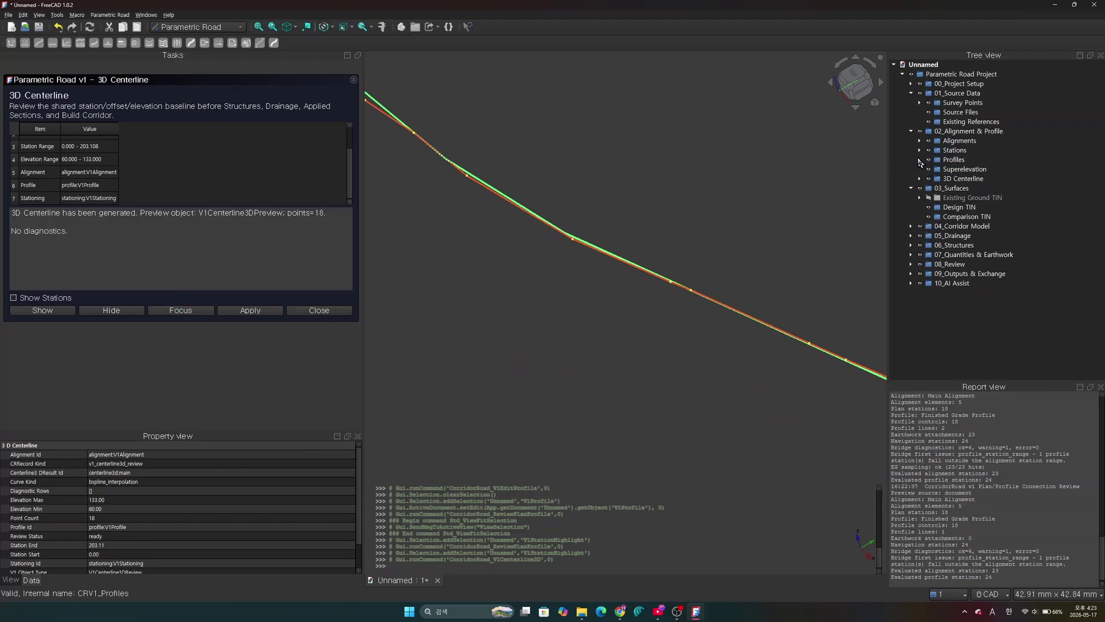
left_click(910, 188)
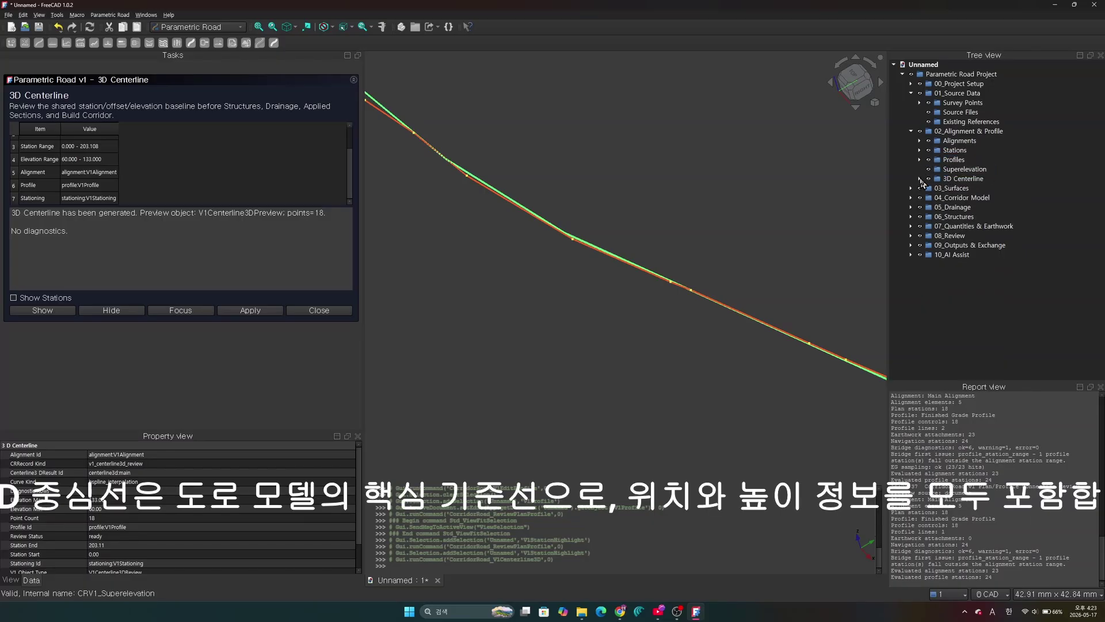
left_click(920, 179)
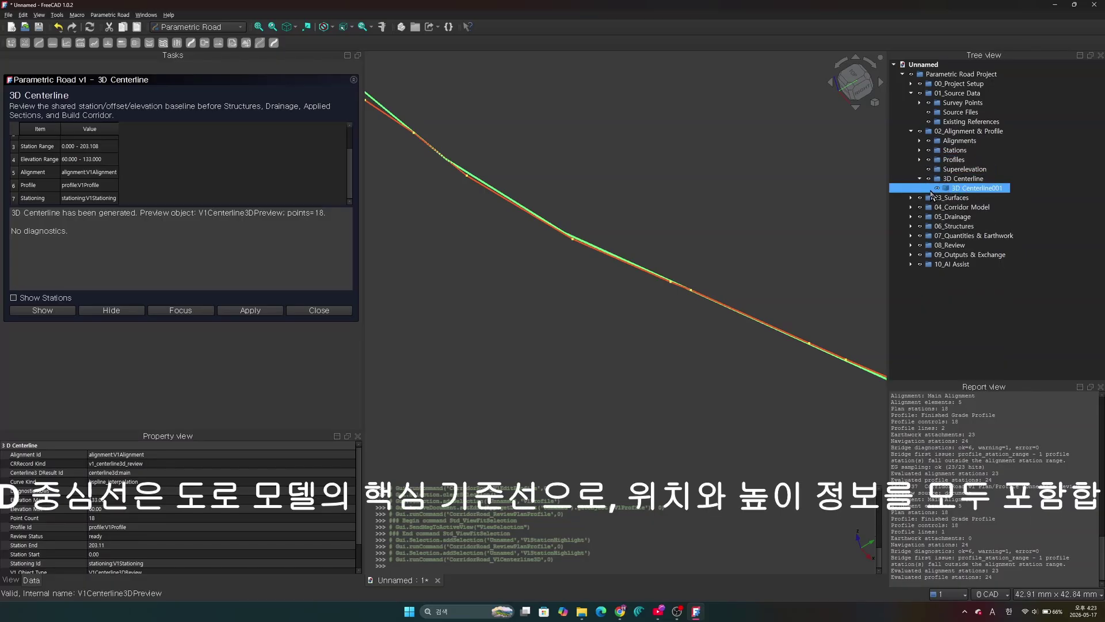
left_click(937, 189)
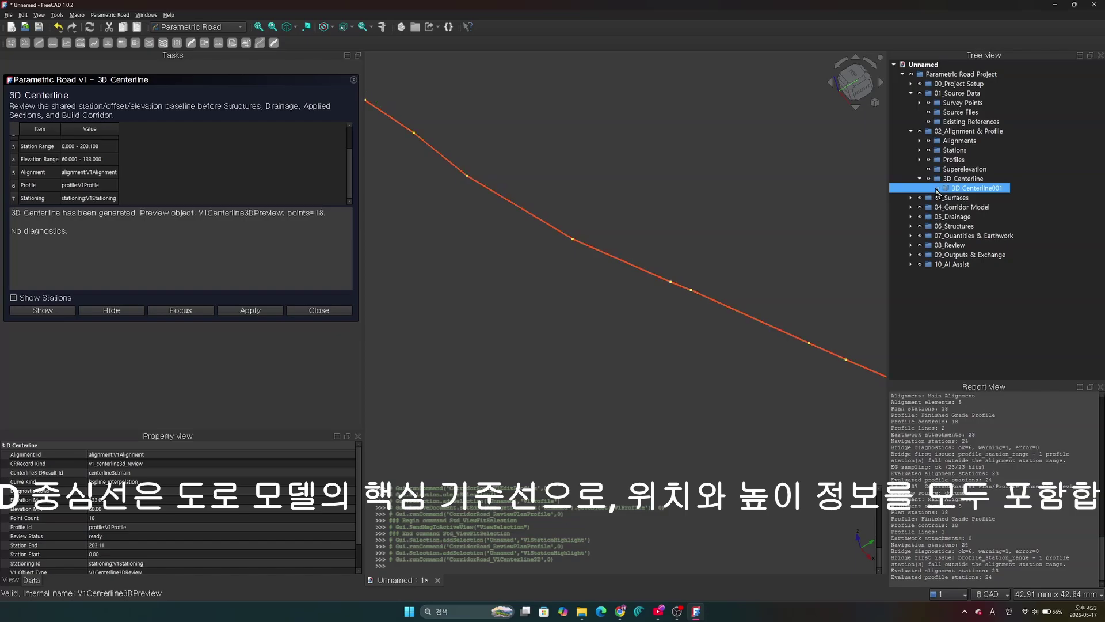
double_click(937, 189)
left_click(937, 188)
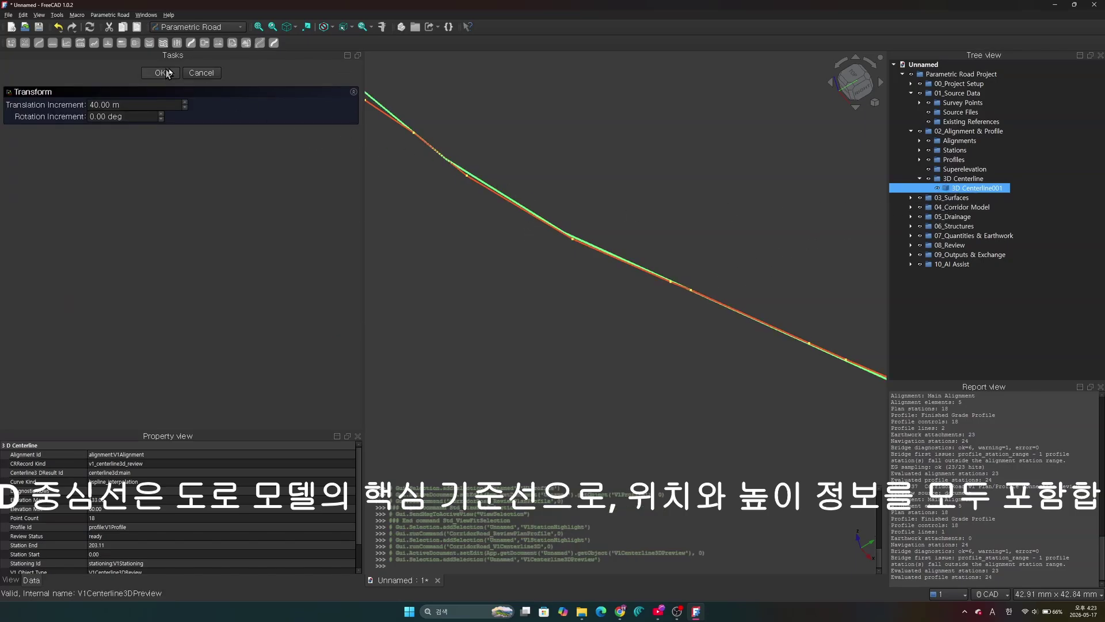
left_click(201, 73)
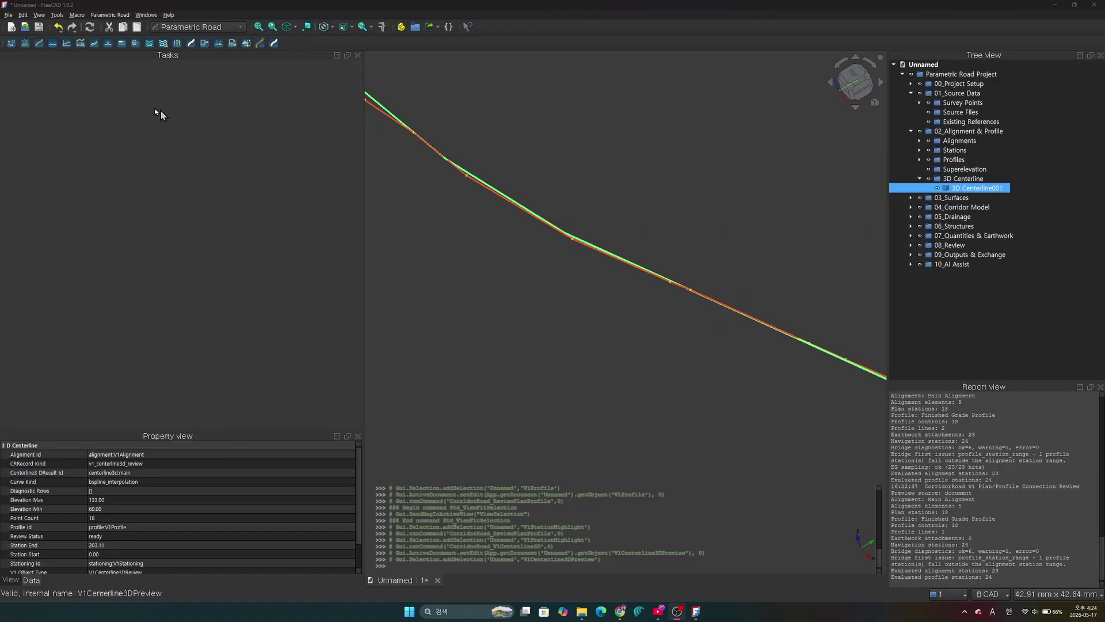
left_click(146, 104)
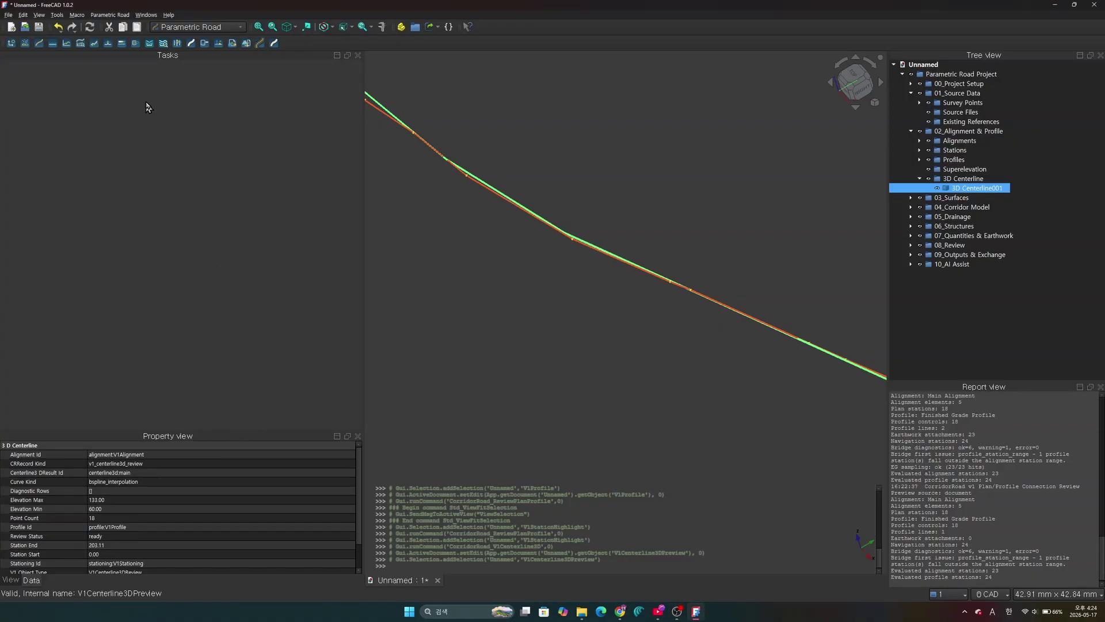
Open the Assembly editor and load the Benched Ditch Road preset into the new assembly
left_click(107, 45)
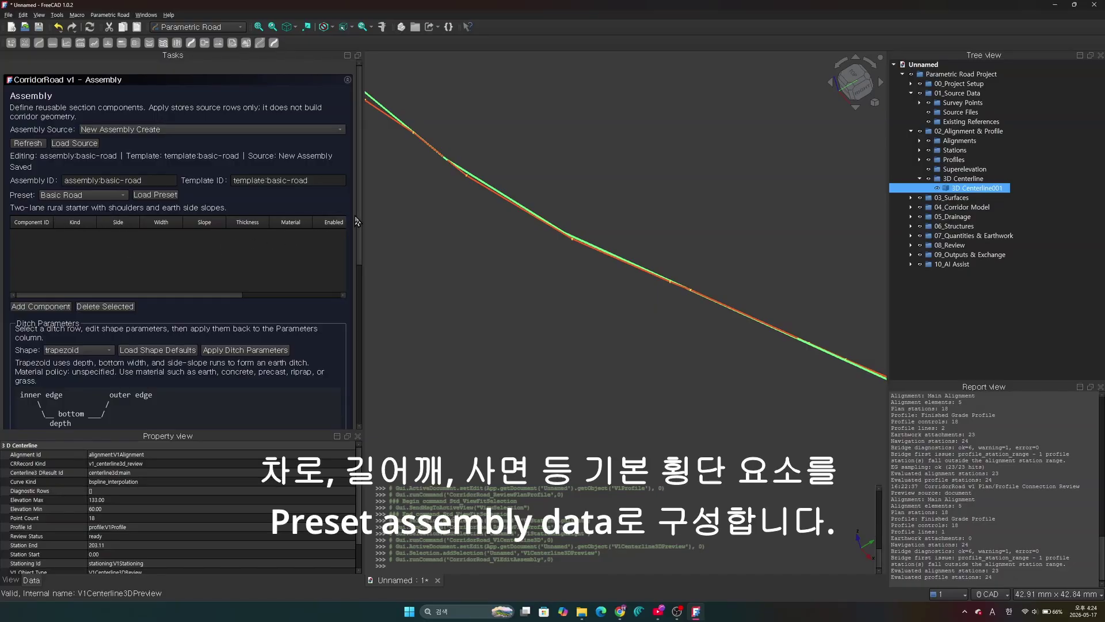
scroll(358, 220, "down", 8)
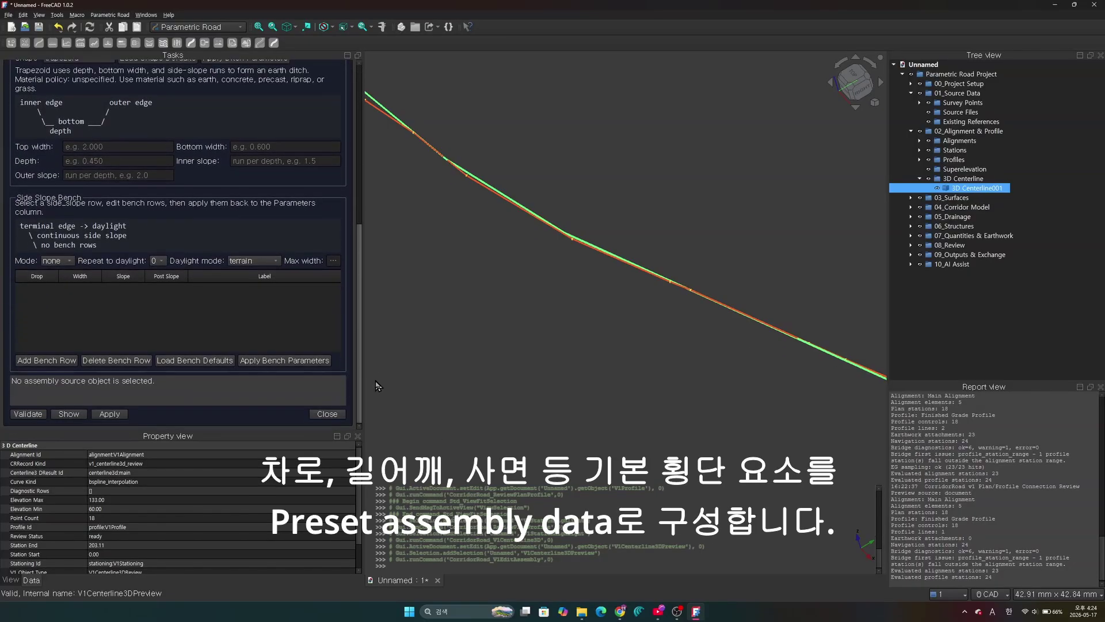
scroll(359, 230, "up", 6)
scroll(366, 236, "up", 2)
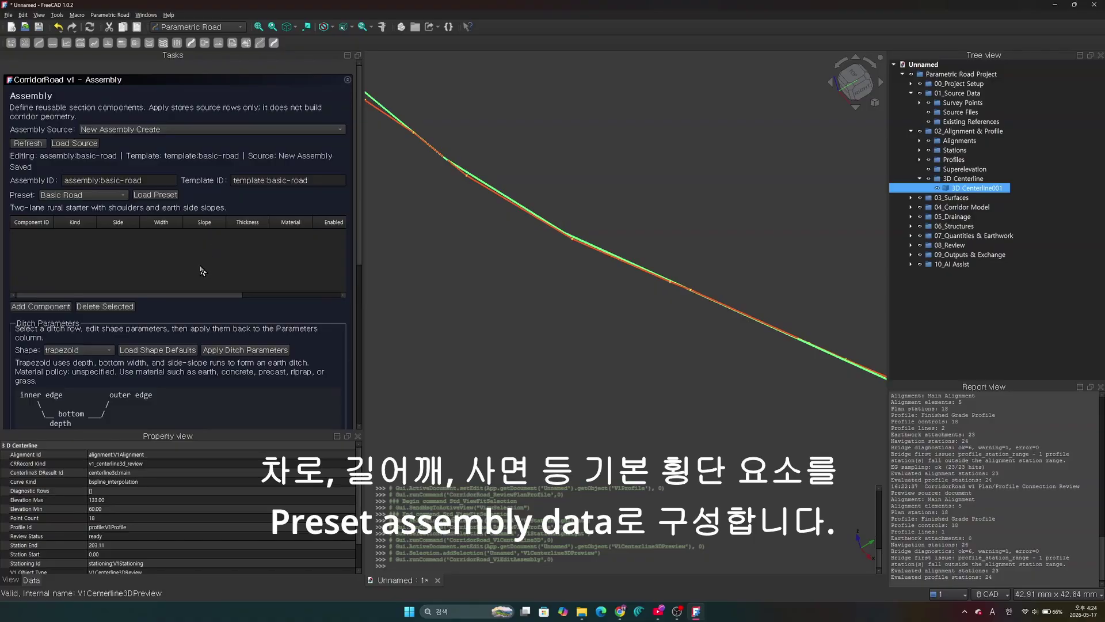
left_click(123, 195)
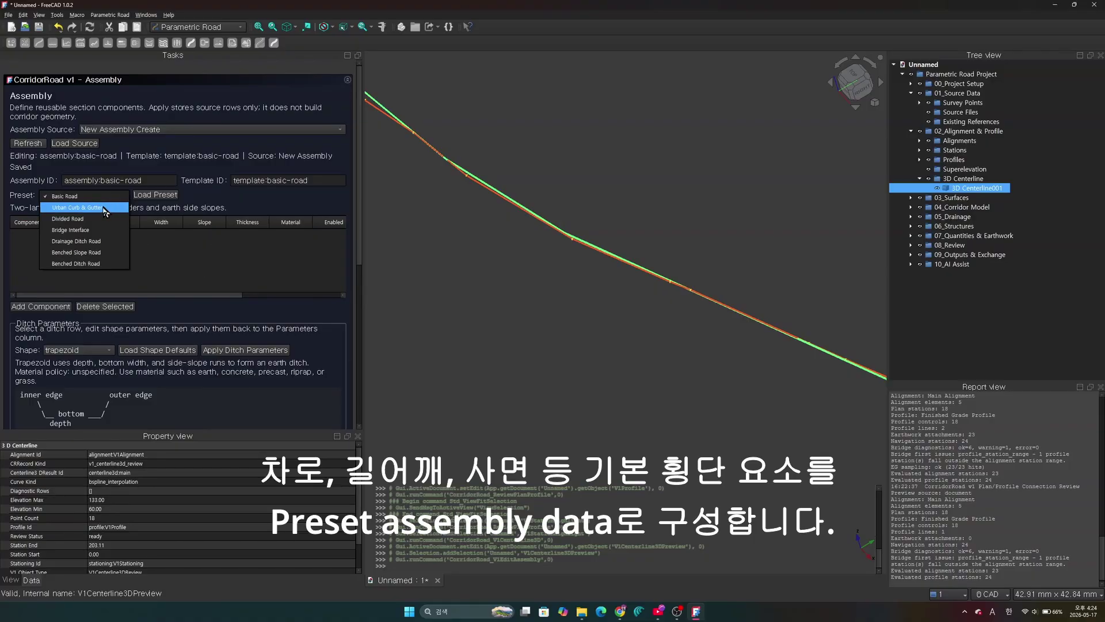
left_click(98, 266)
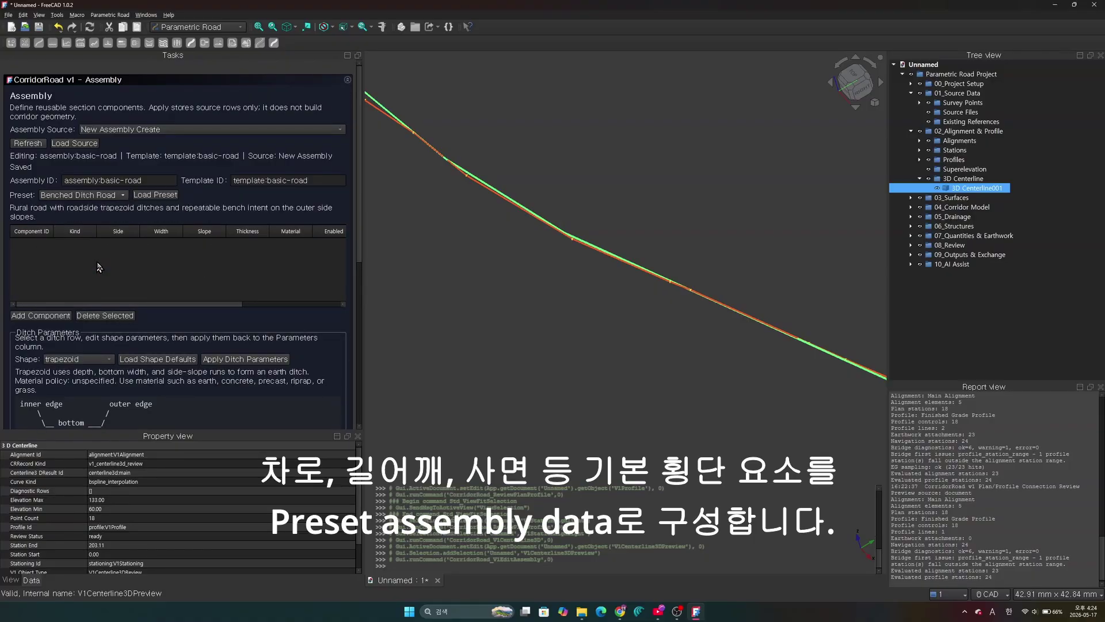
left_click(157, 196)
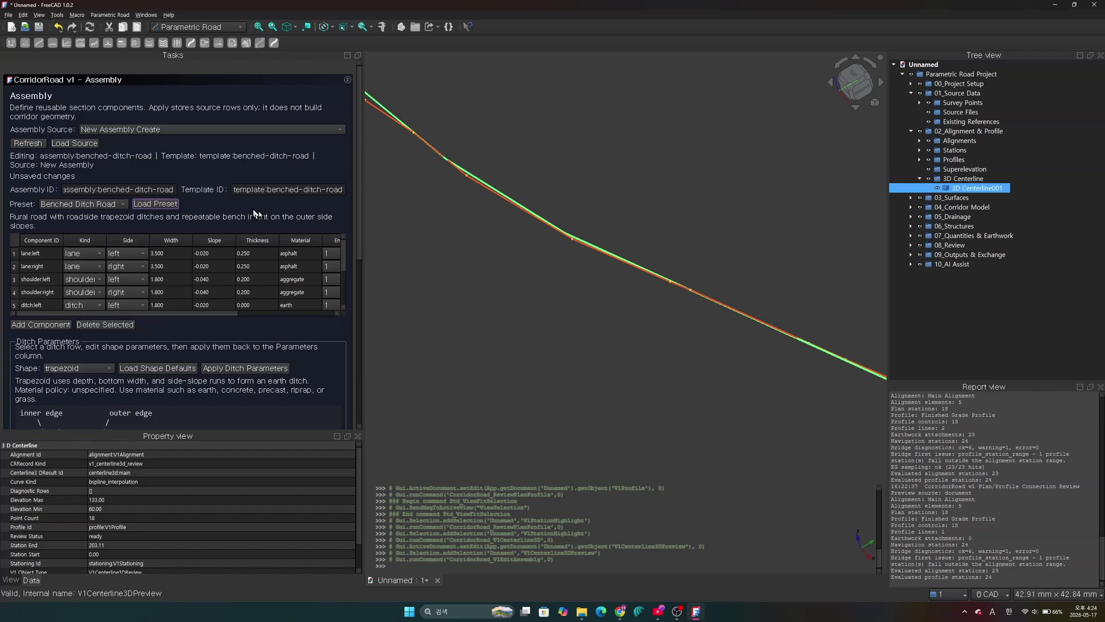
Review the assembly's component rows and side slope bench settings, and apply the Benched Ditch Road assembly to the project
left_click(115, 268)
left_click(39, 279)
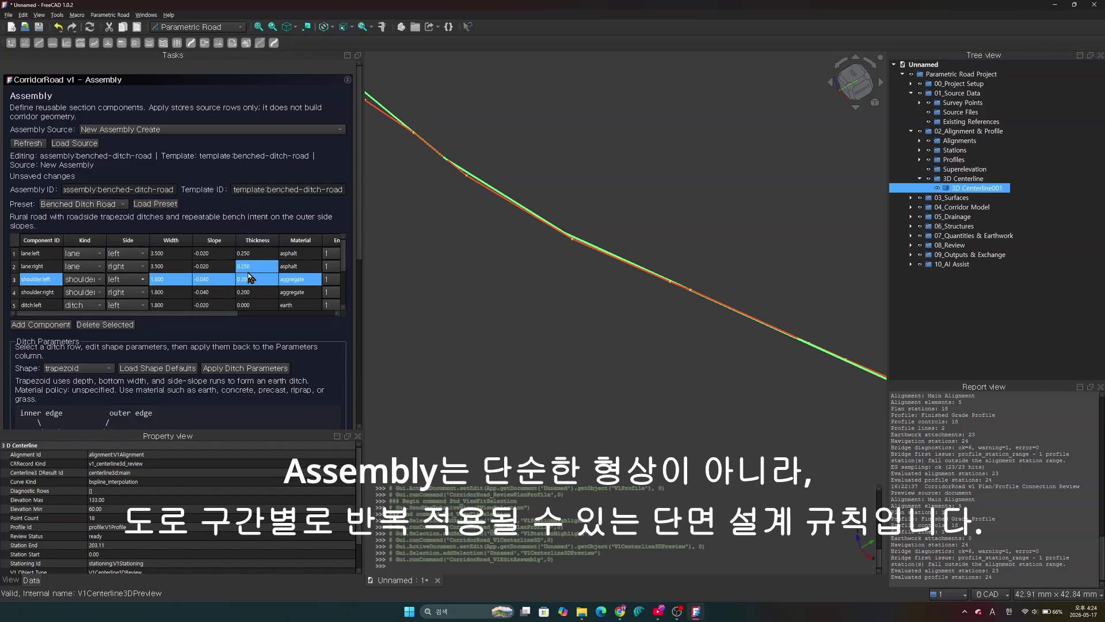
left_click(330, 268)
left_click_drag(348, 264, 348, 283)
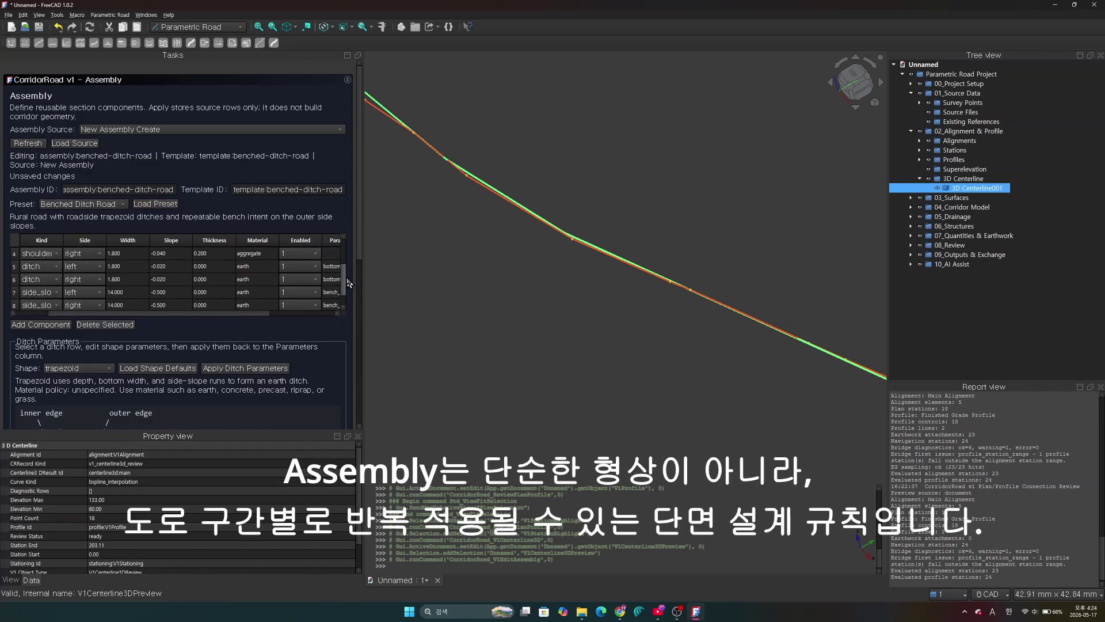
left_click(359, 283)
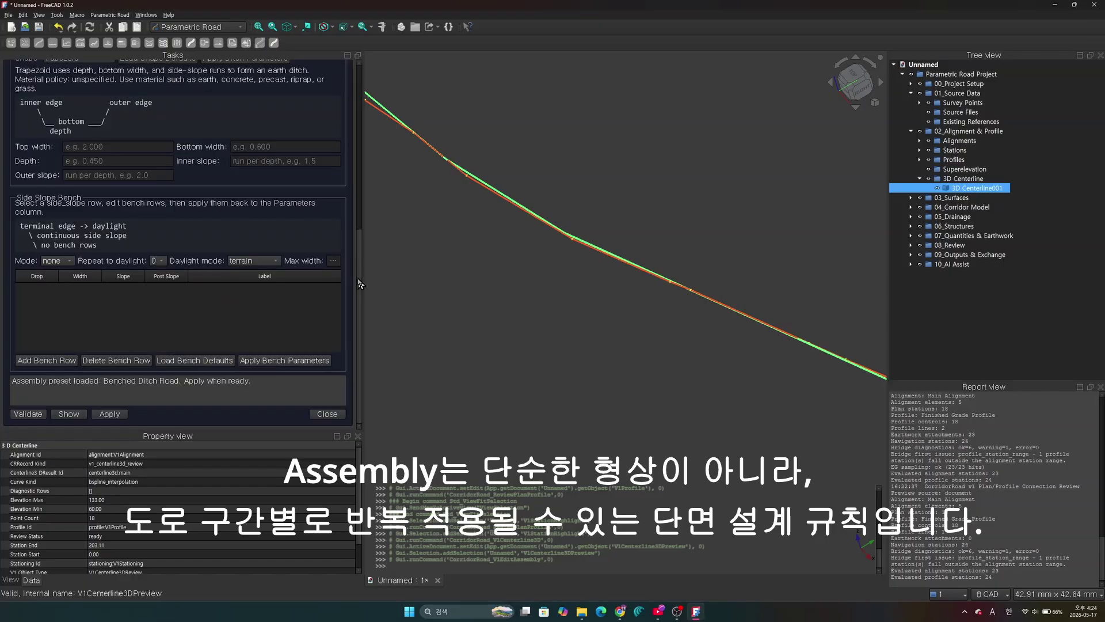
mouse_move(360, 284)
left_mouse_down()
mouse_move(351, 221)
mouse_move(365, 305)
left_mouse_up()
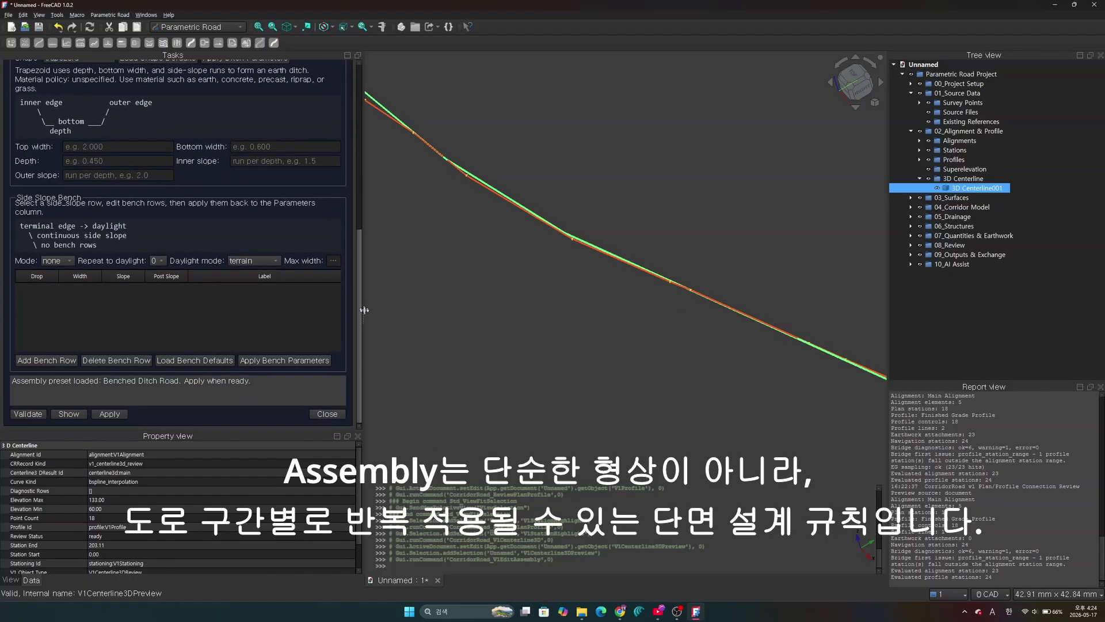
left_click(105, 416)
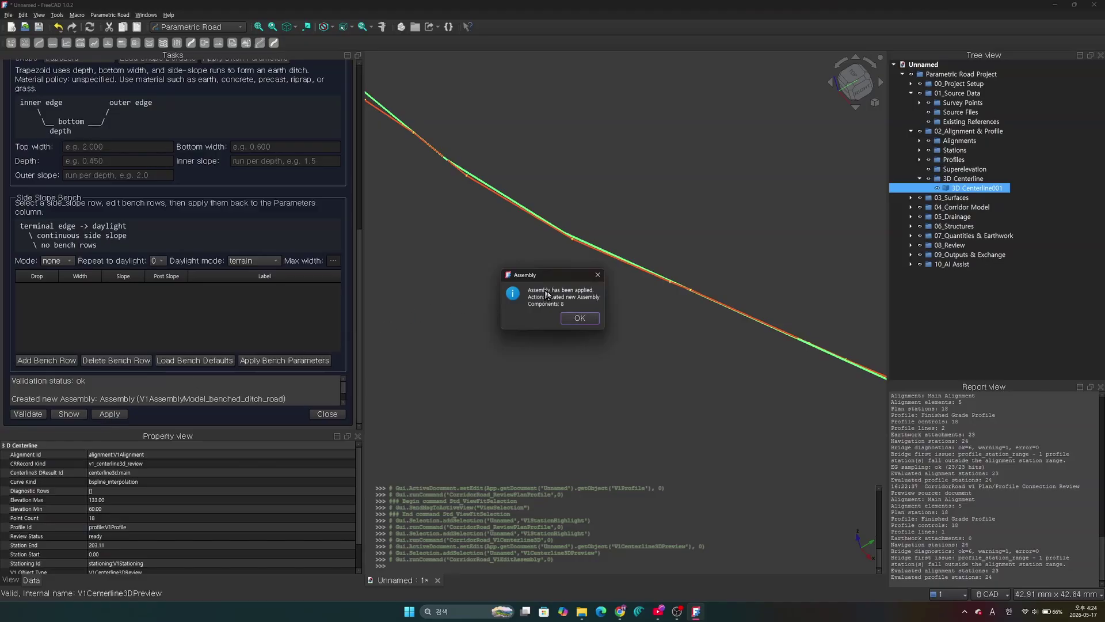
left_click(578, 318)
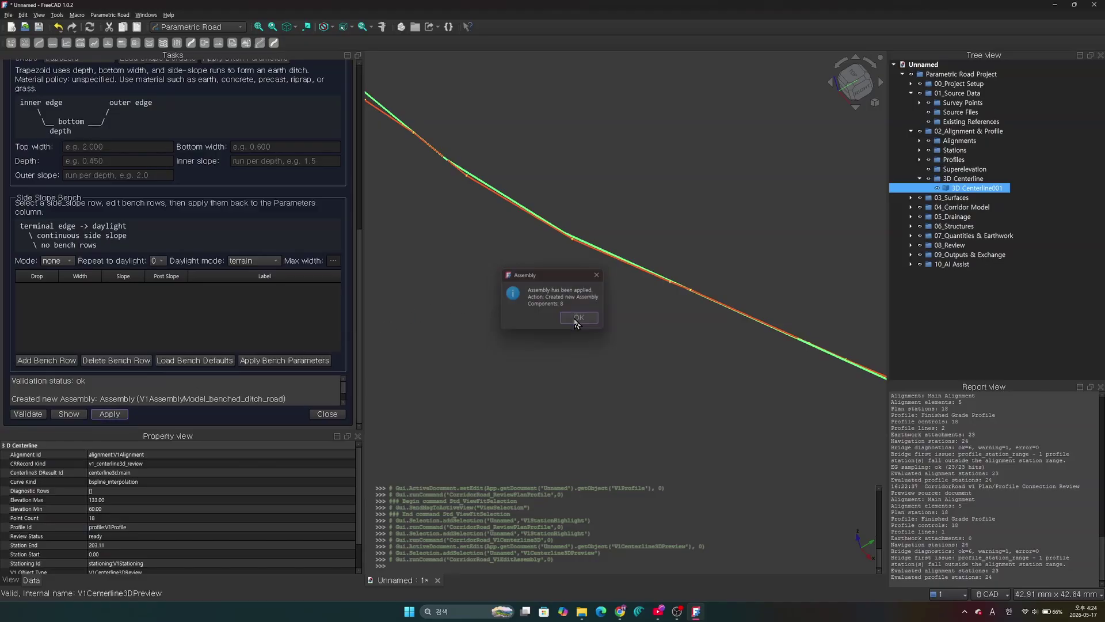
Show the assembly preview in the 3D view, fit it to the selection, inspect the cross-section, and close the Assembly editor
left_click(64, 416)
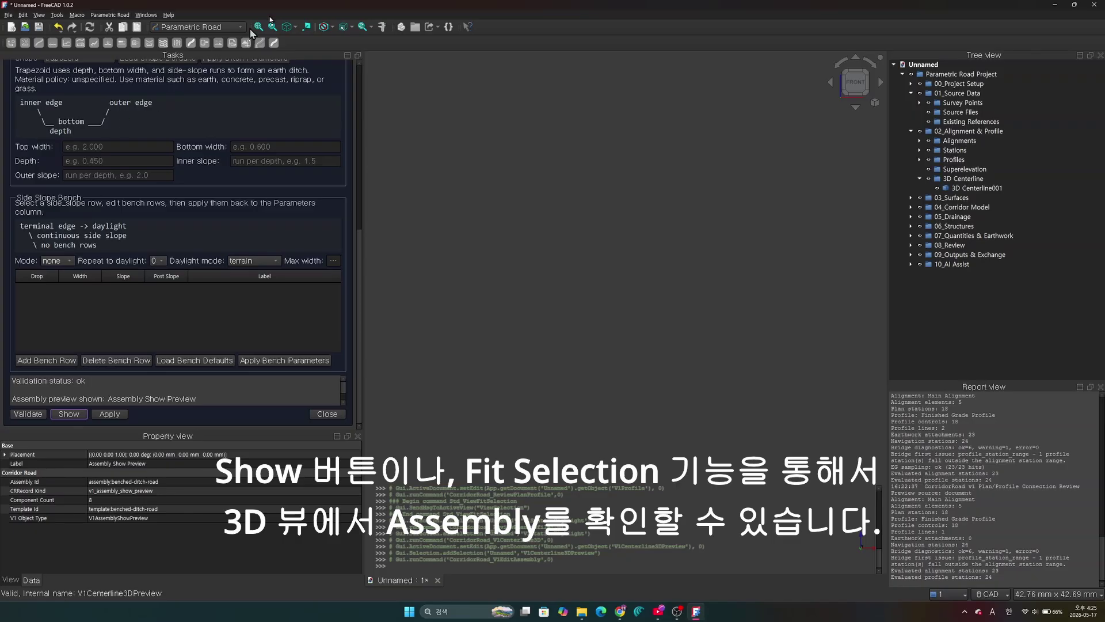
left_click(274, 27)
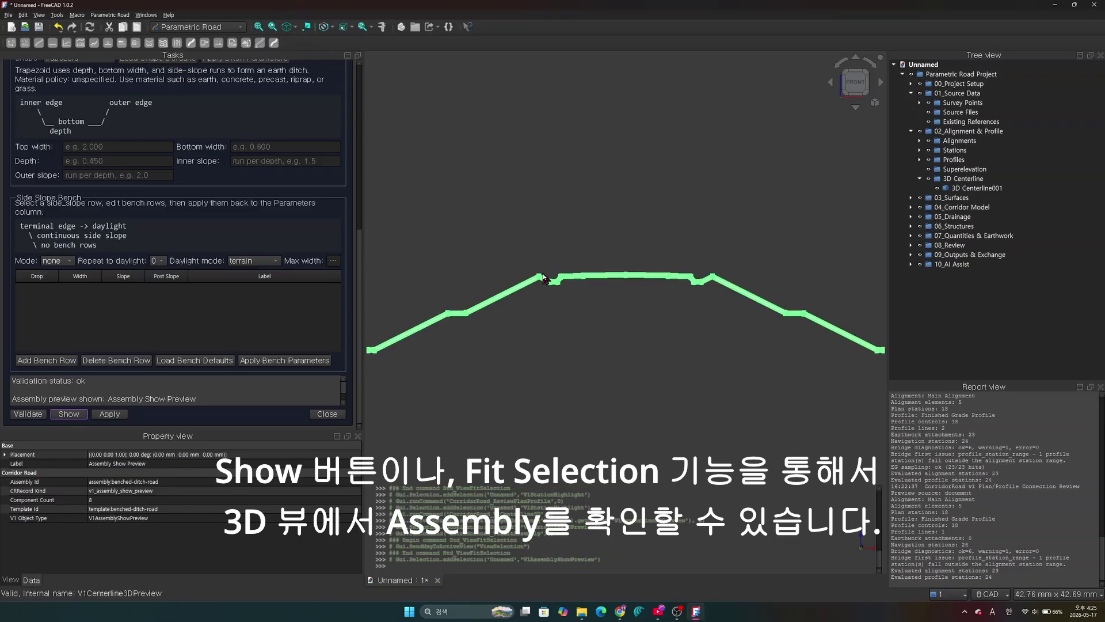
scroll(469, 348, "down", 2)
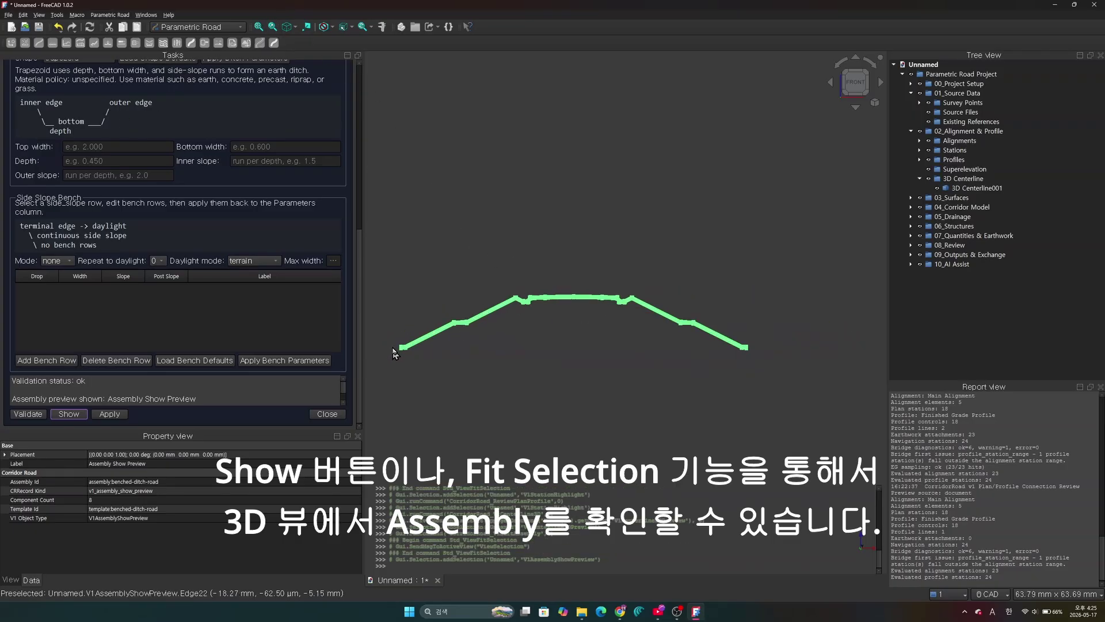
scroll(570, 320, "up", 3)
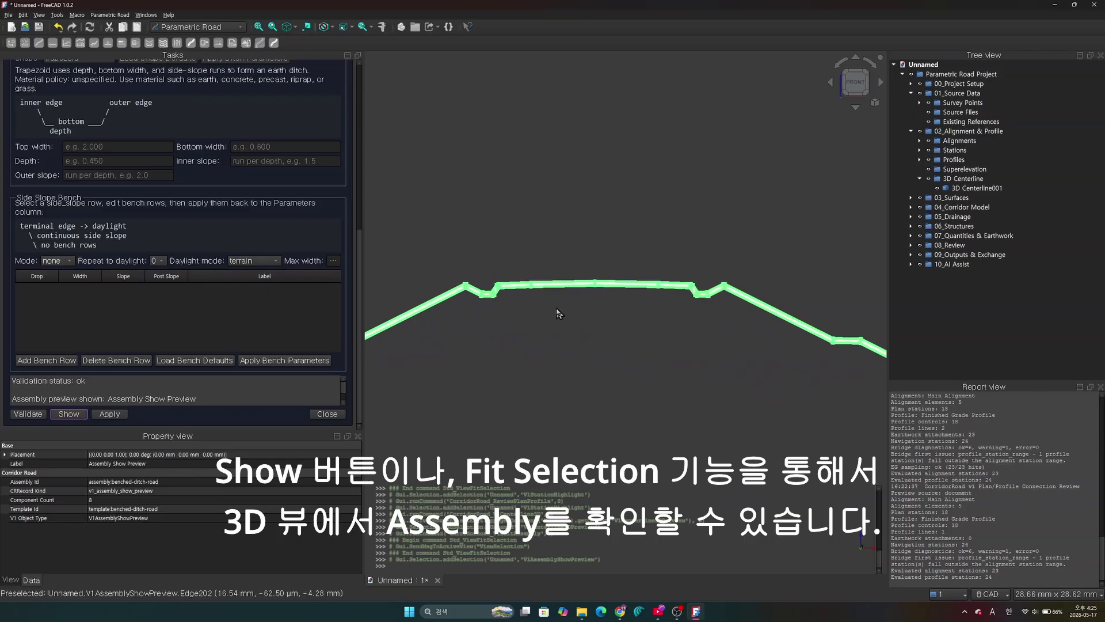
scroll(559, 314, "down", 3)
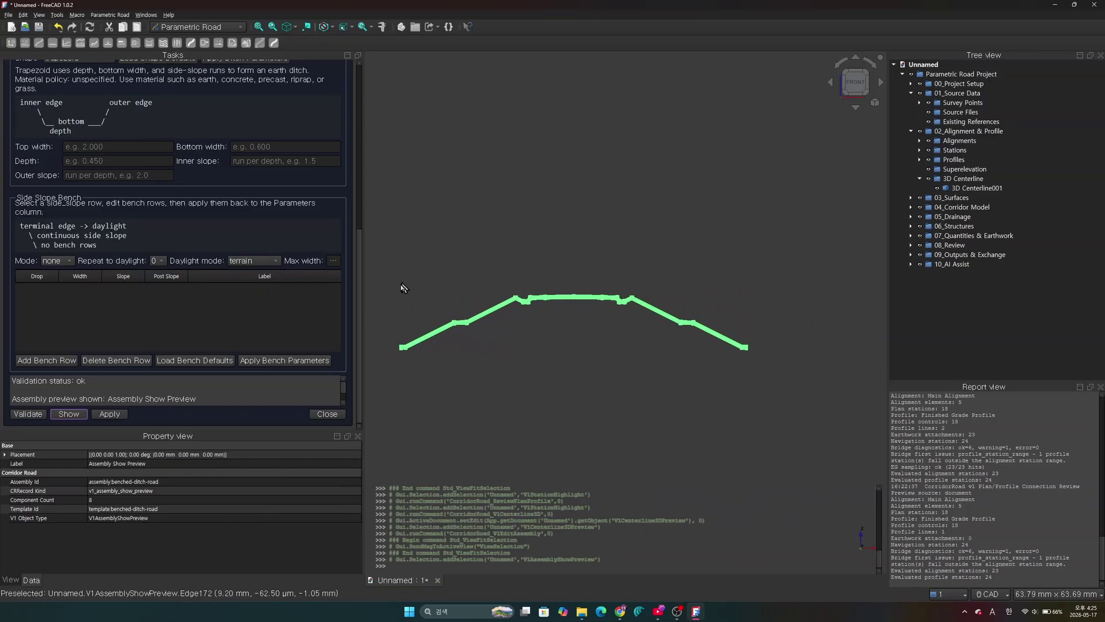
left_click(327, 415)
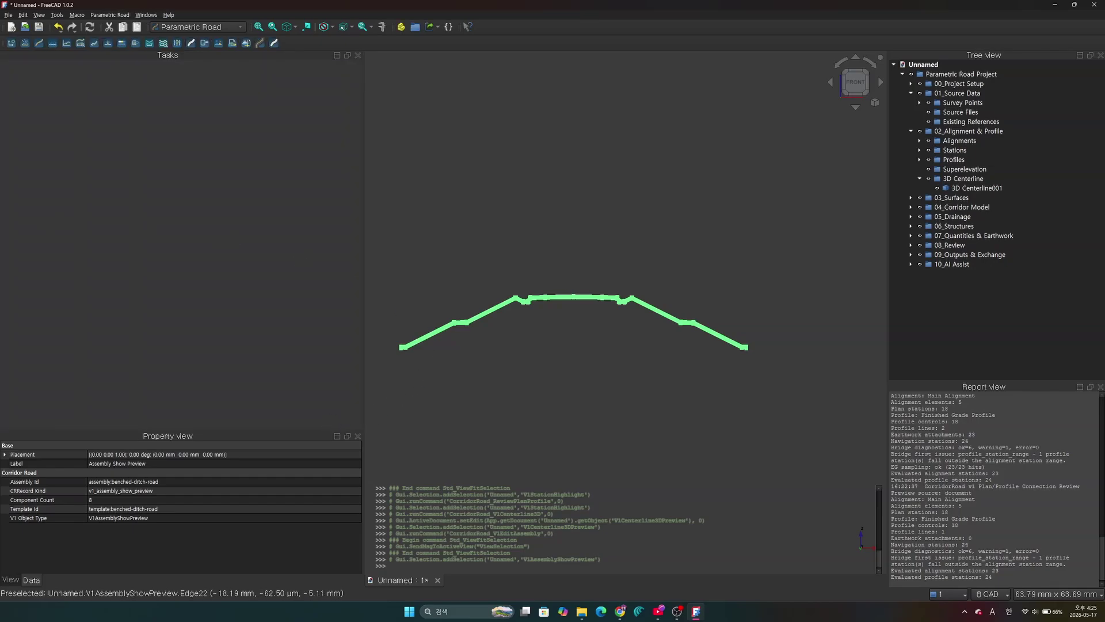
Open the Regions editor and load the Basic Road preset
left_click(120, 46)
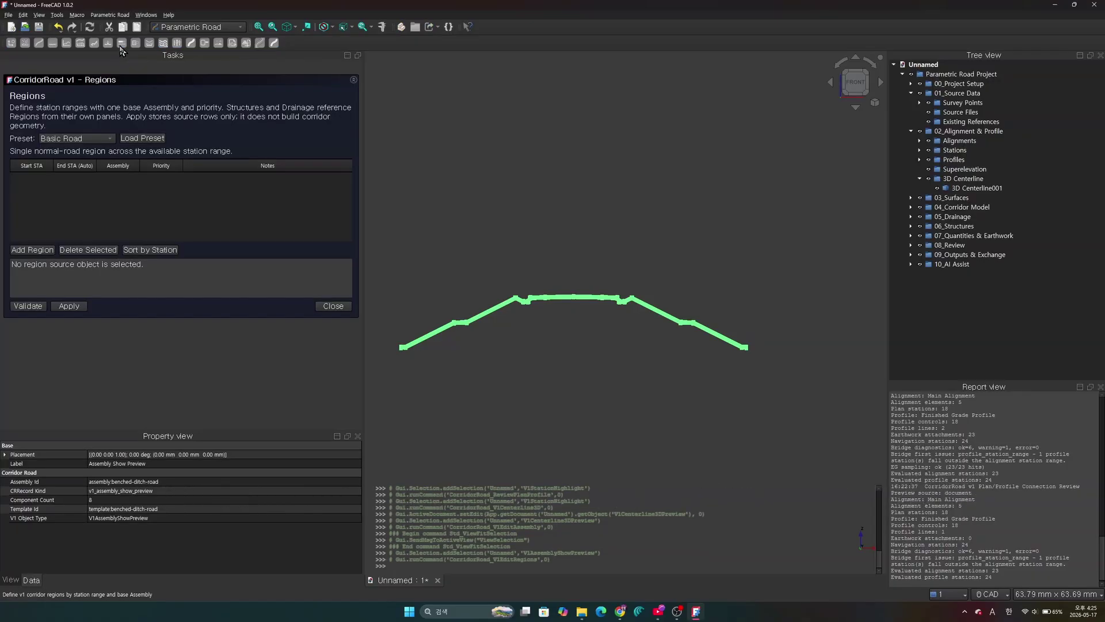
left_click(67, 139)
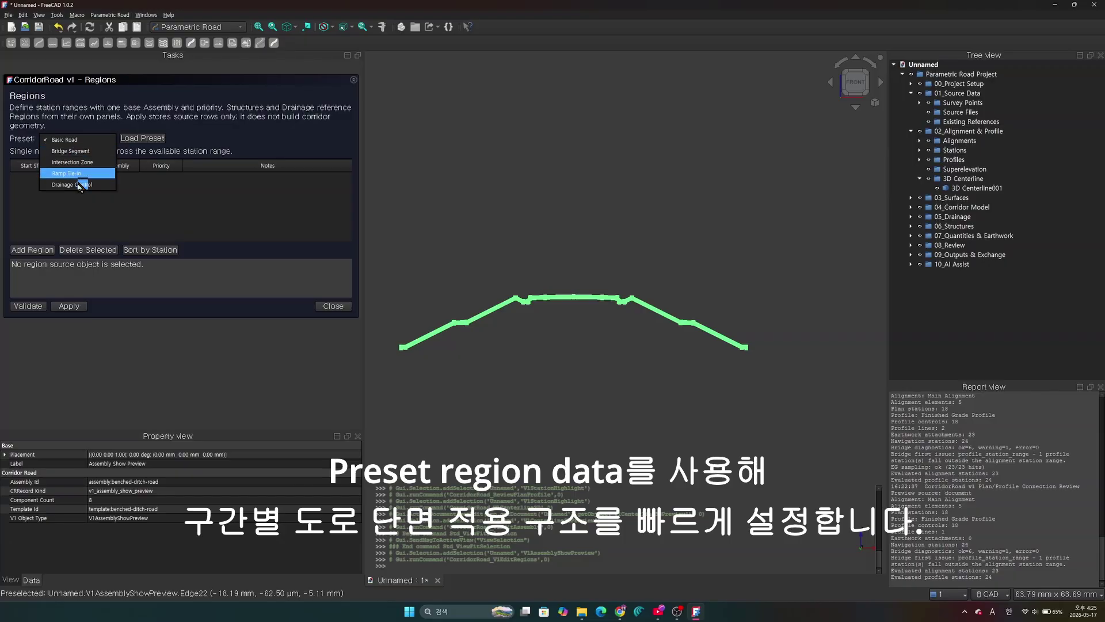
left_click(74, 143)
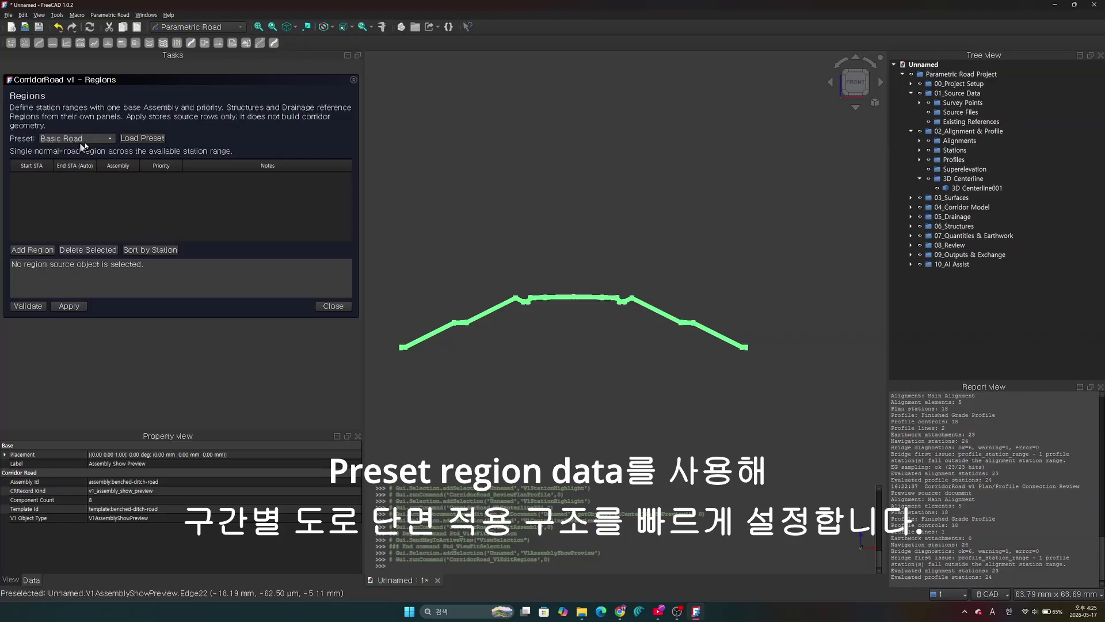
left_click(142, 140)
Widen the Assembly column and assign the benched-ditch-road assembly to the region starting at station 0.000
left_click(84, 179)
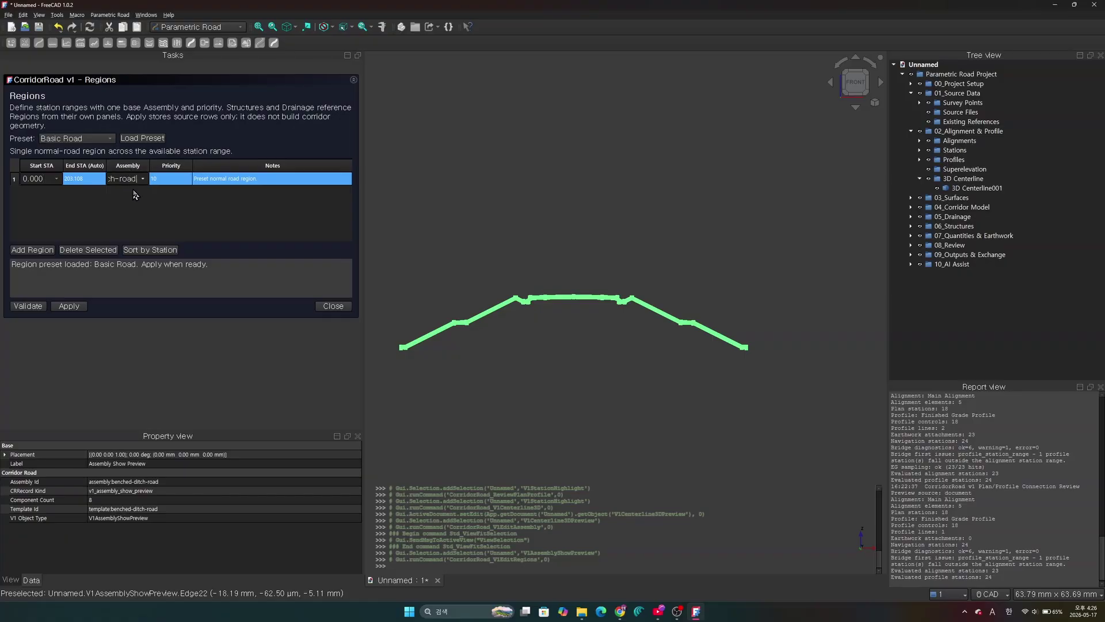
left_click_drag(148, 162, 196, 163)
left_click(190, 179)
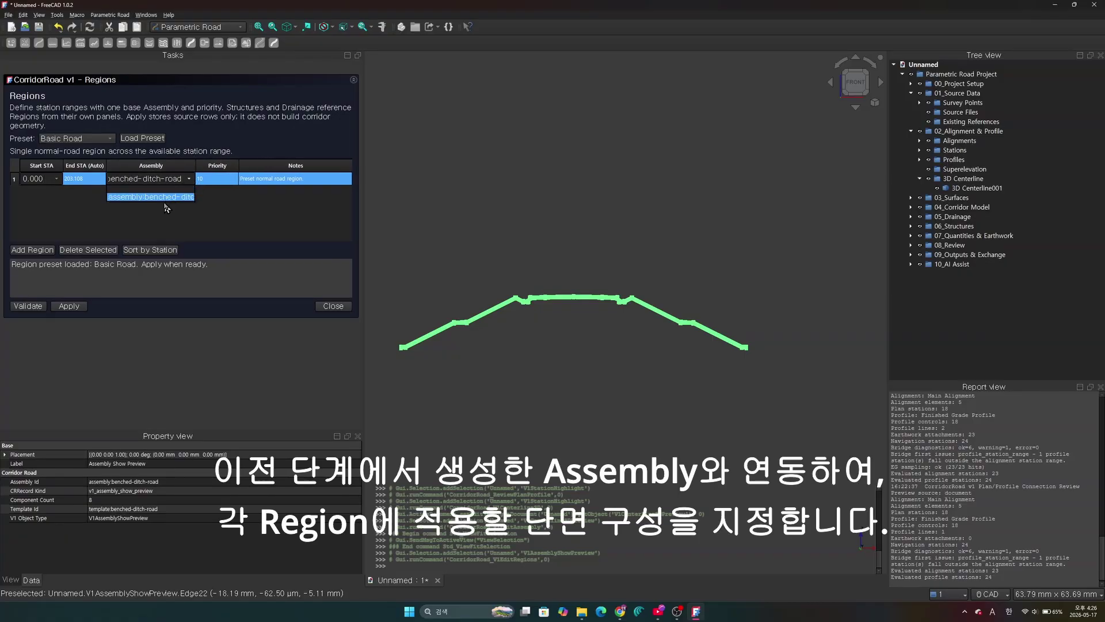
left_click(165, 197)
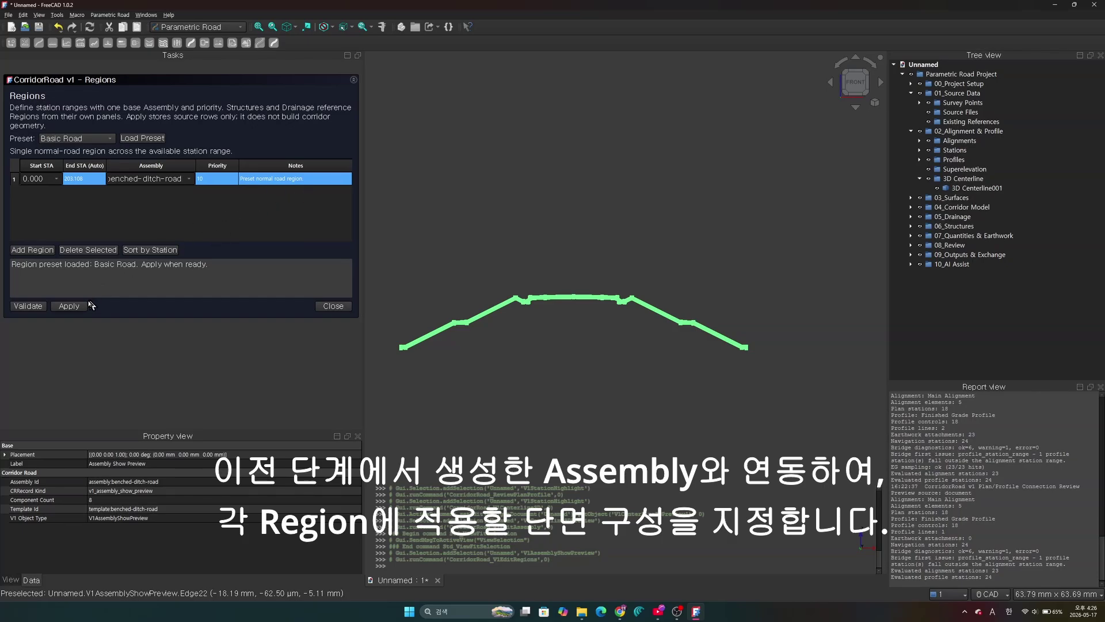
Validate and apply the region definition, and close the Regions editor
left_click(42, 306)
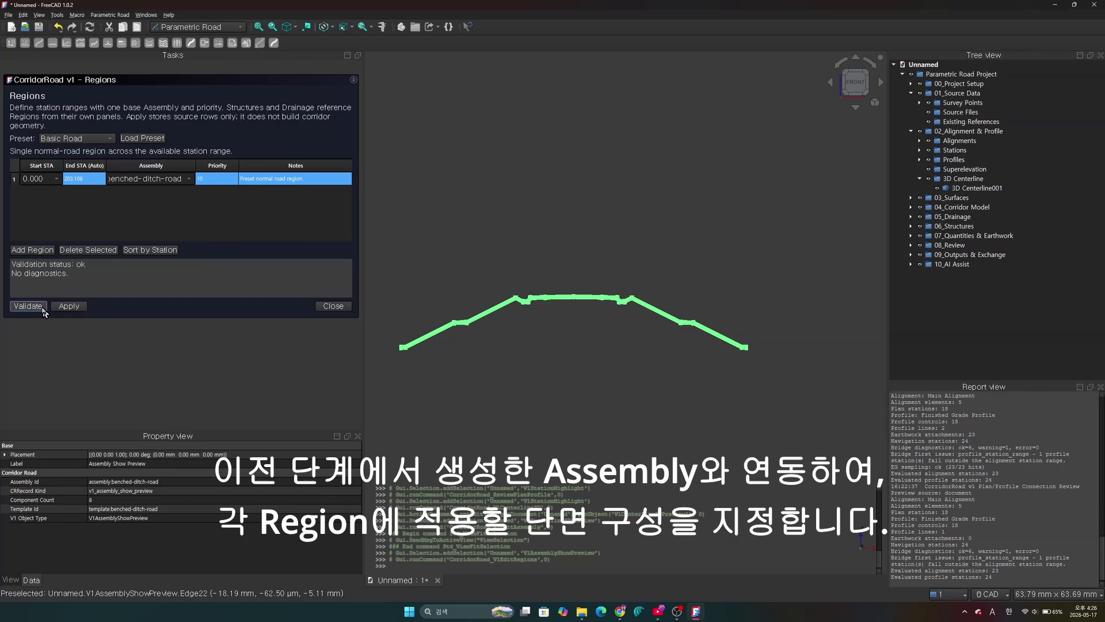
left_click(77, 307)
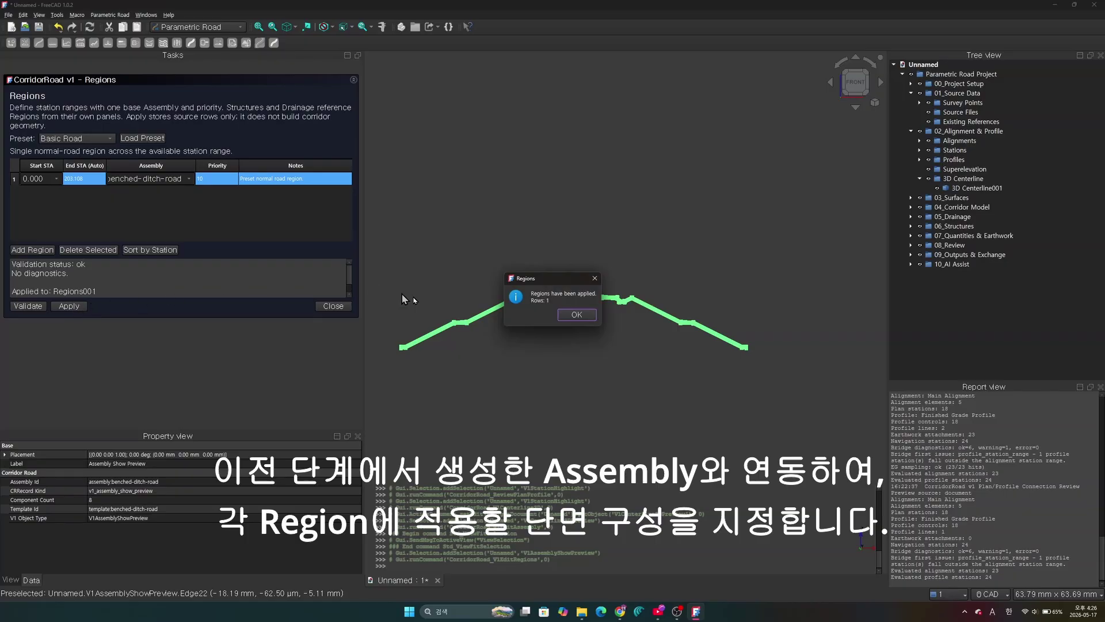
left_click(576, 315)
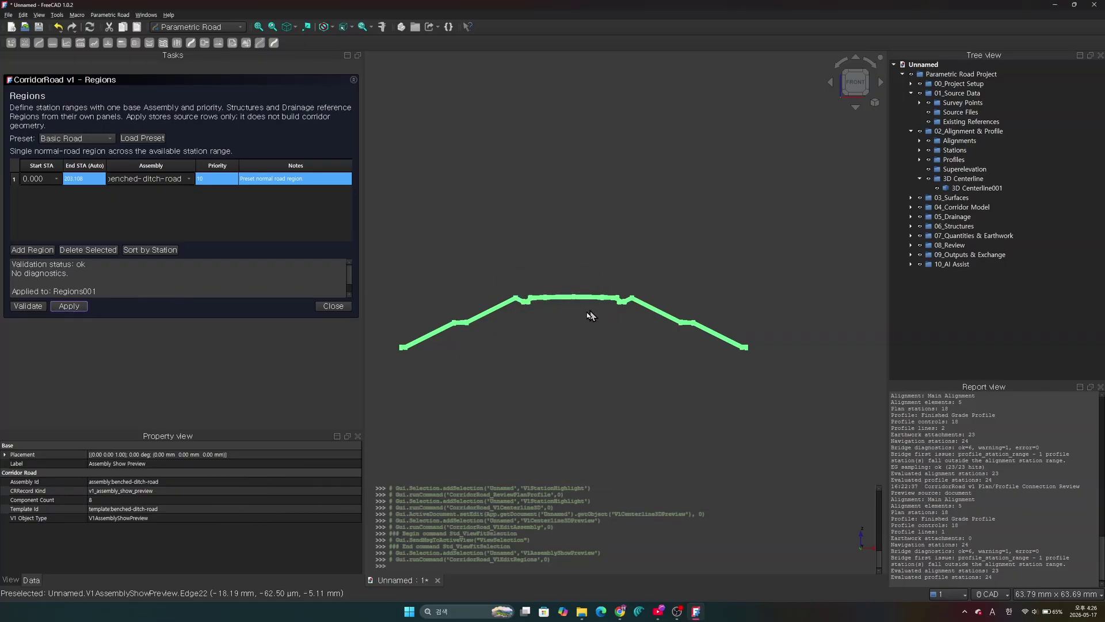
left_click(332, 306)
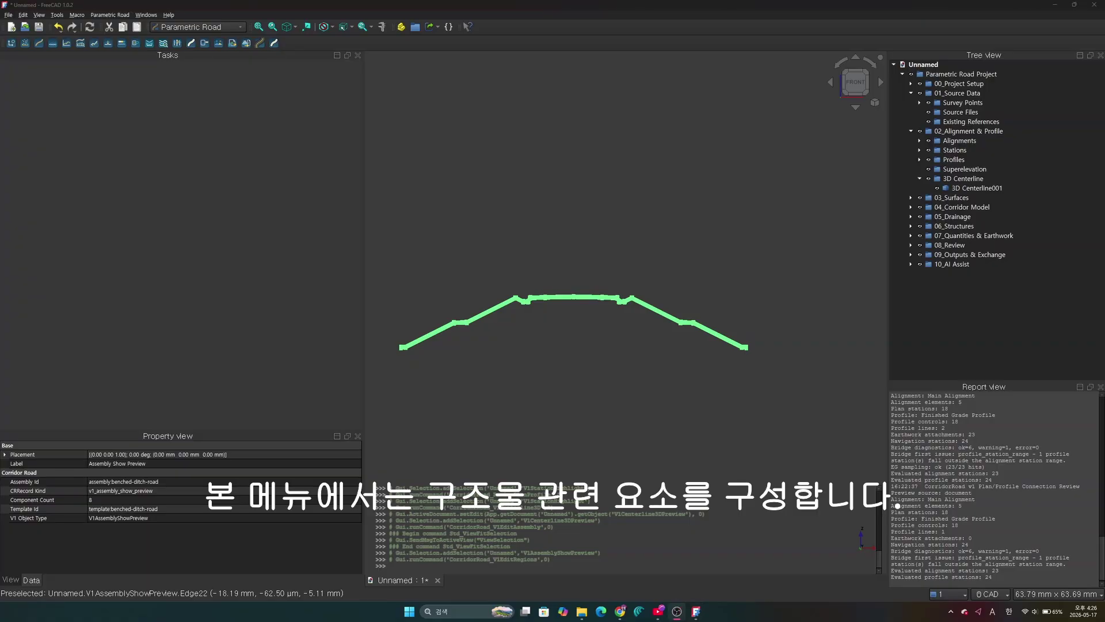
Open the Structures editor and load the Drainage Structures preset
left_click(252, 158)
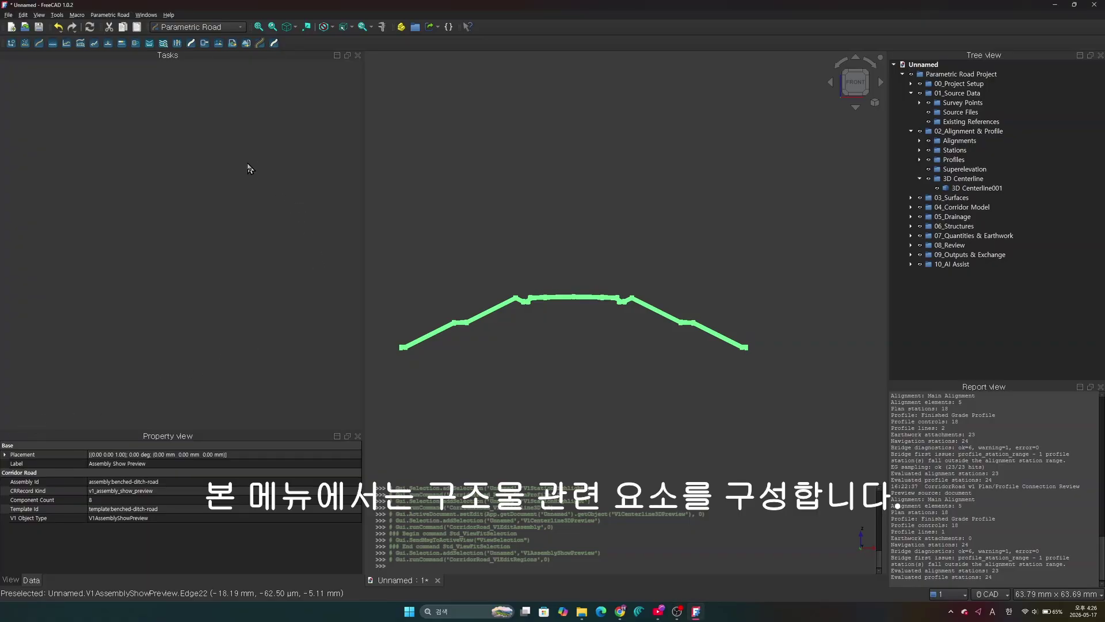
left_click(136, 44)
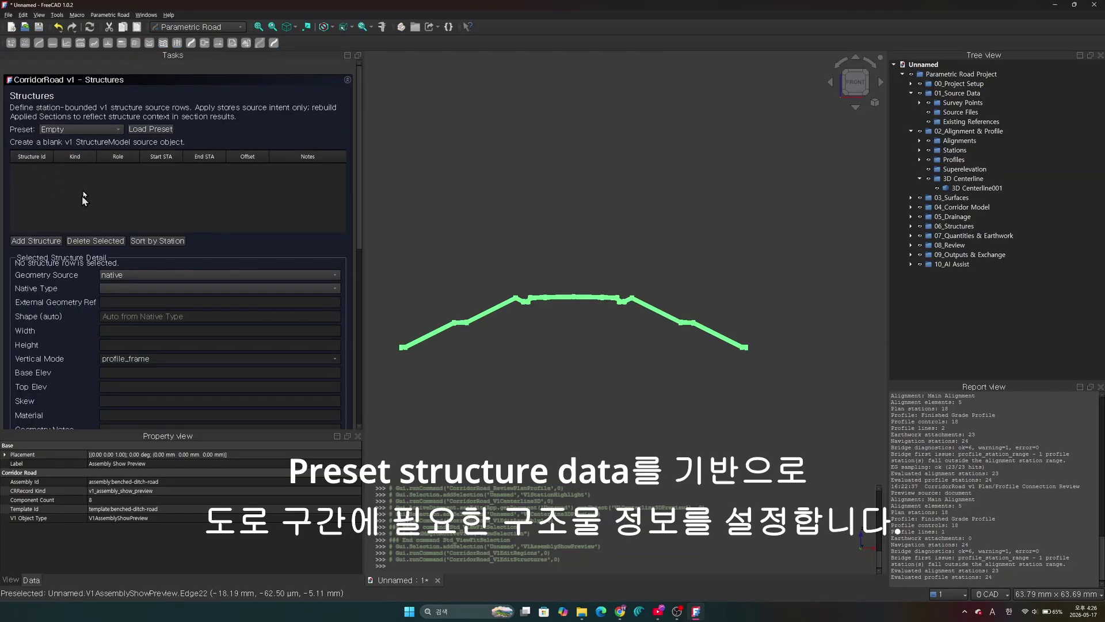
left_click(114, 130)
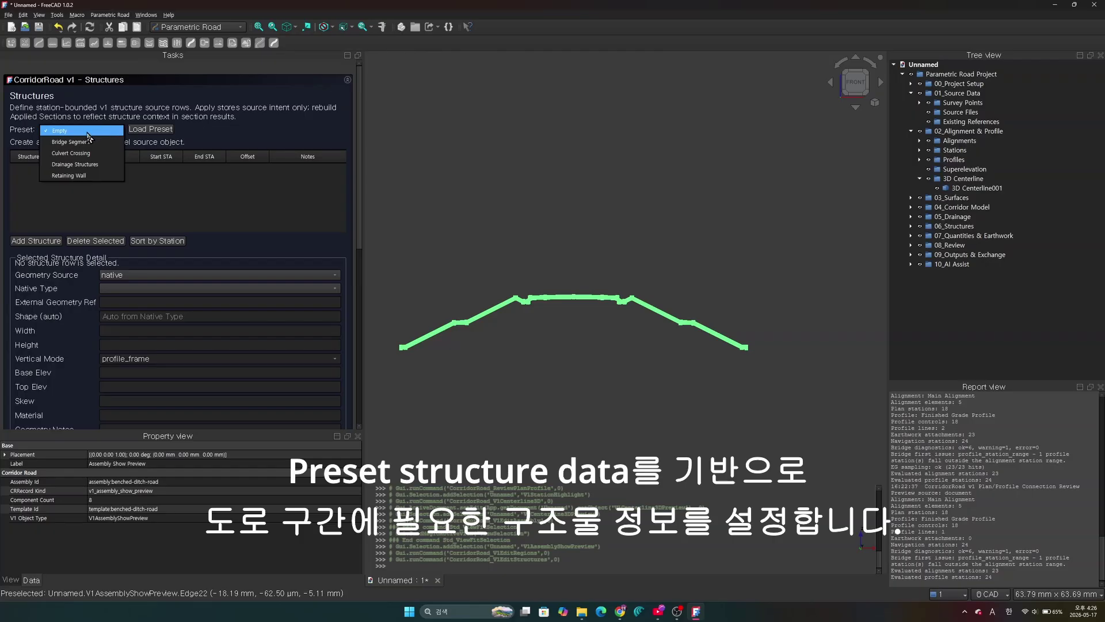
left_click(92, 167)
left_click(144, 133)
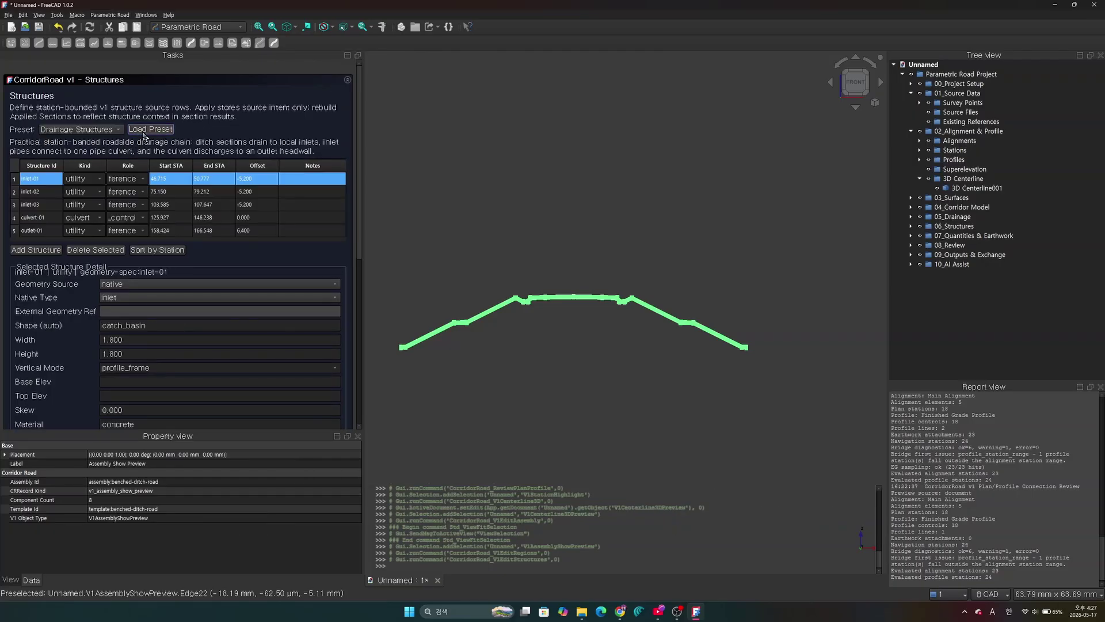
Switch the kind of structure inlet-03 to bridge, check the available kinds, and set it back to utility
scroll(75, 208, "up", 2)
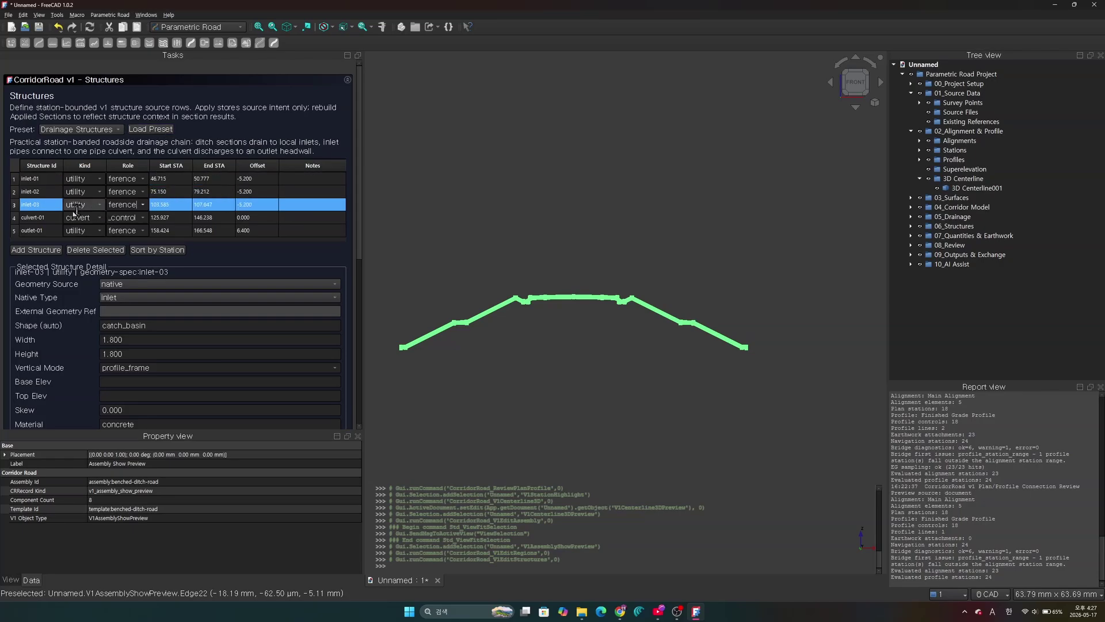
scroll(92, 210, "down", 1)
scroll(92, 207, "up", 2)
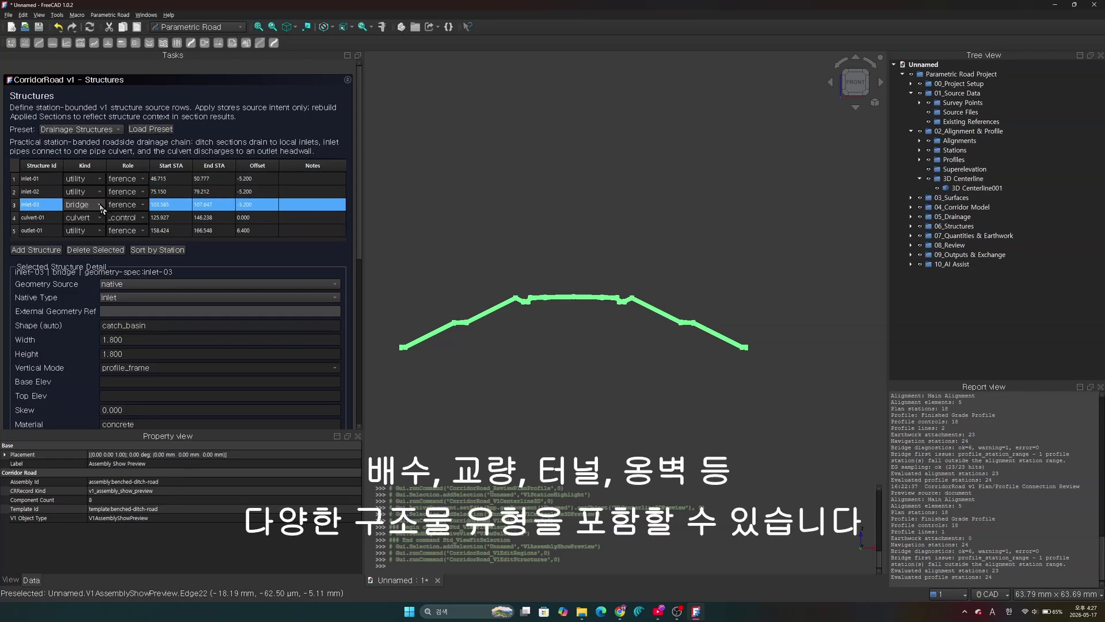
left_click(101, 206)
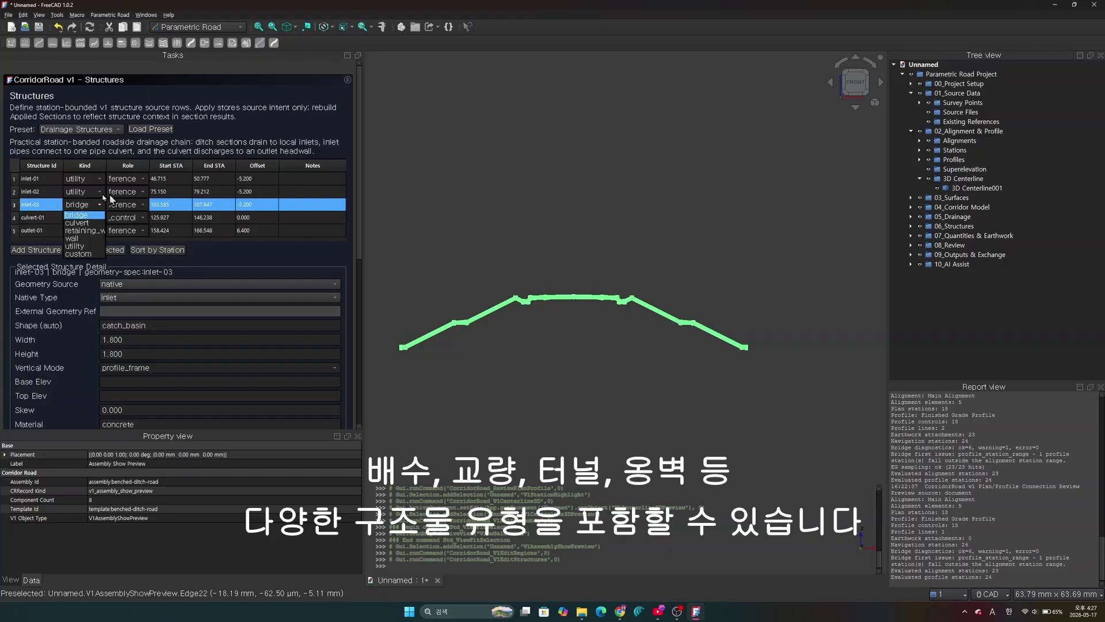
left_click(302, 209)
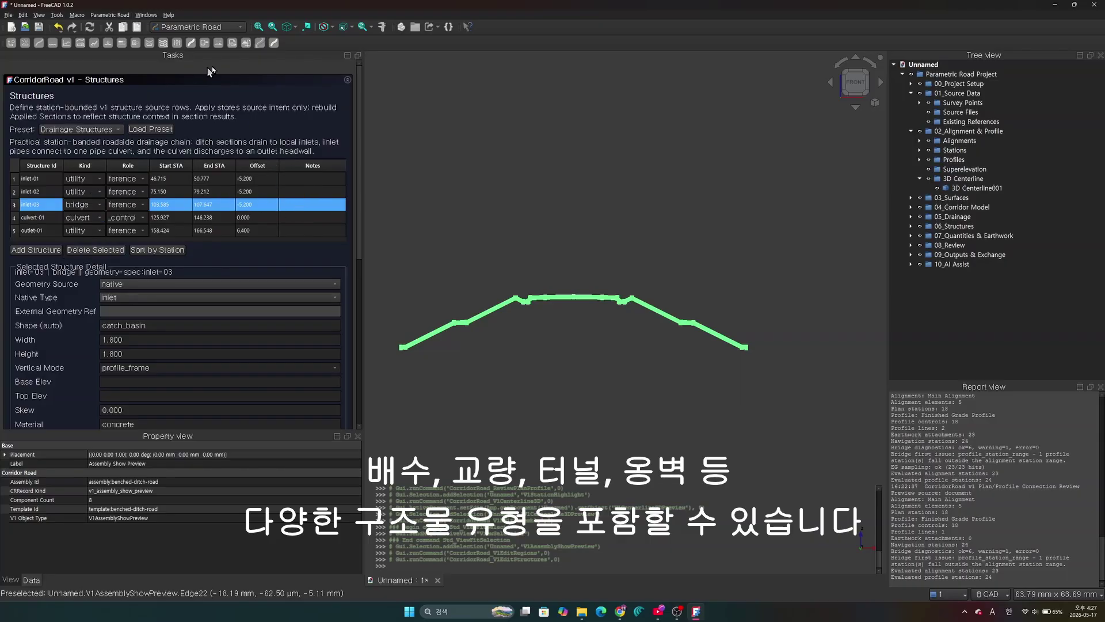
left_click(33, 219)
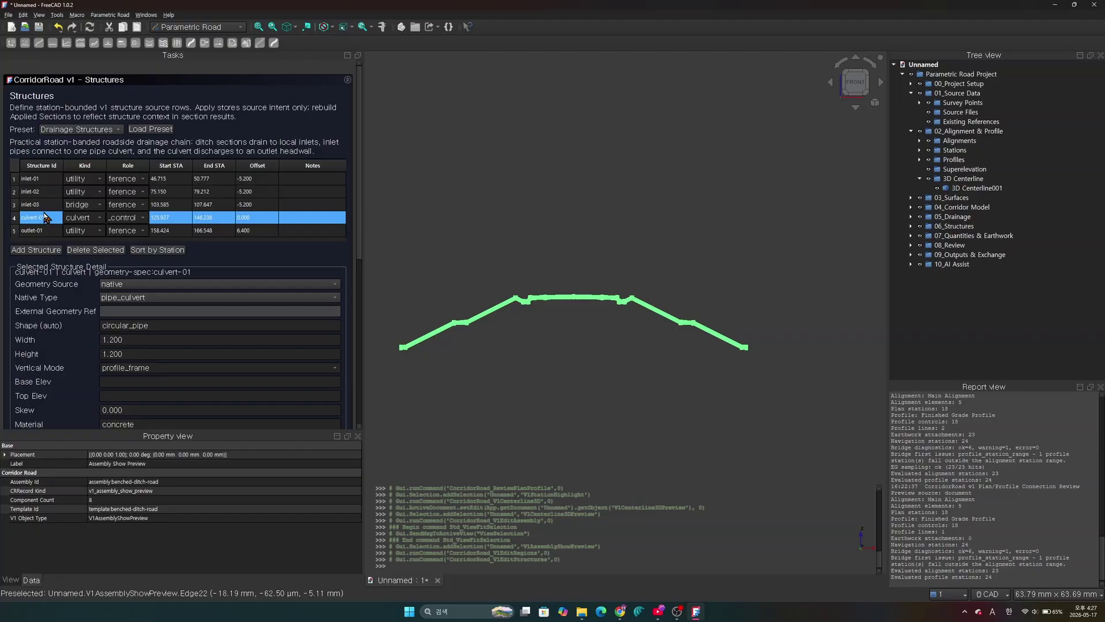
left_click(102, 209)
left_click(102, 206)
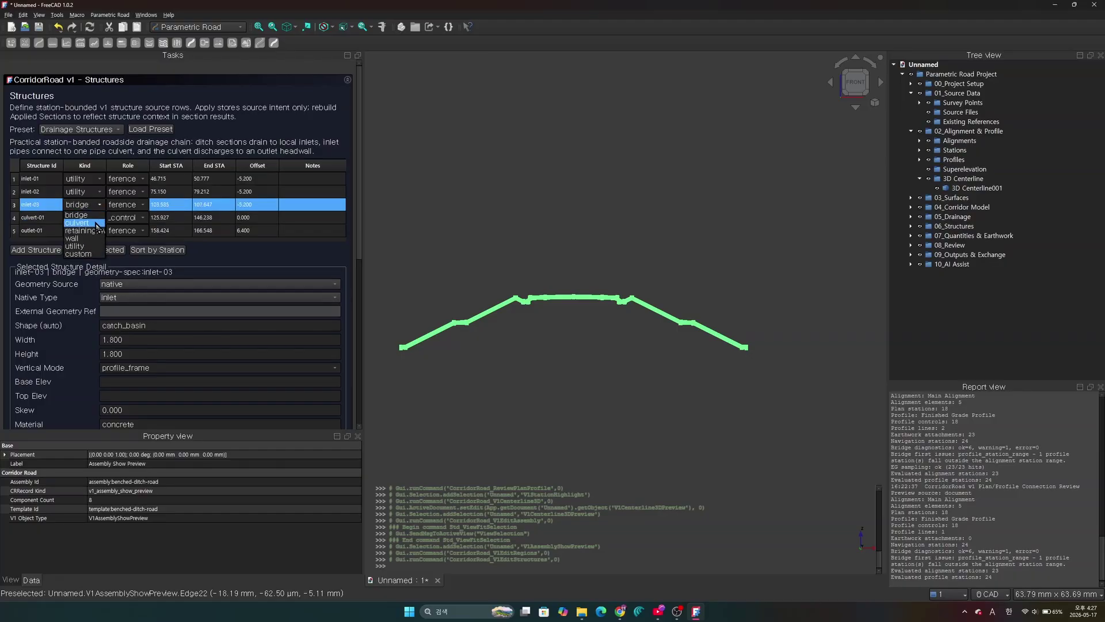
left_click(86, 247)
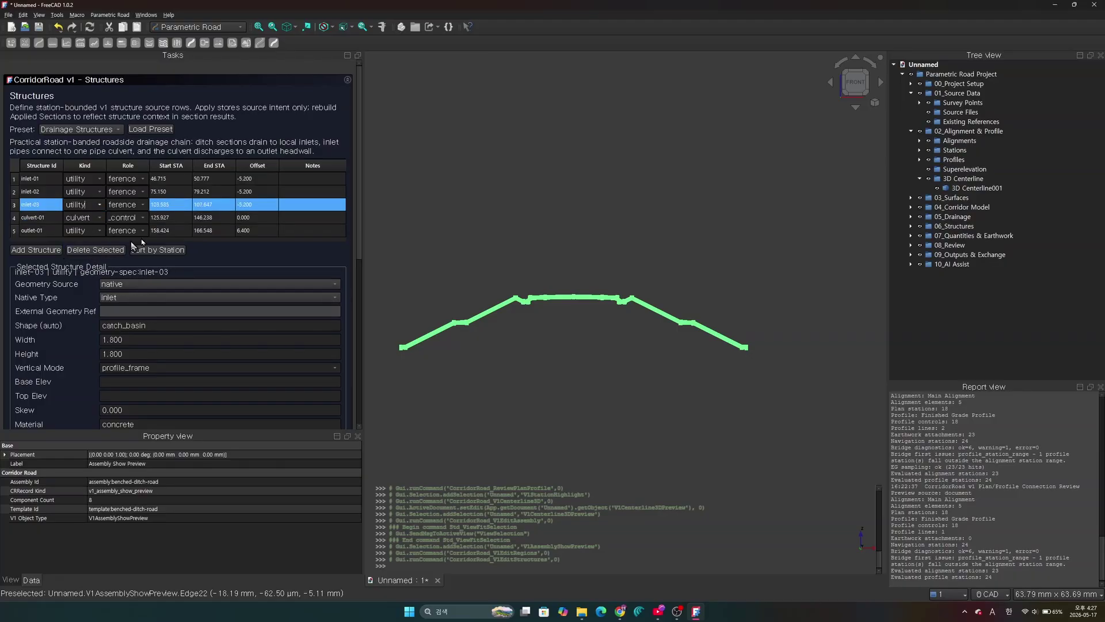
Review the detail settings of the structures outlet-01, culvert-01 and inlet-02 in the structure table
left_click(305, 230)
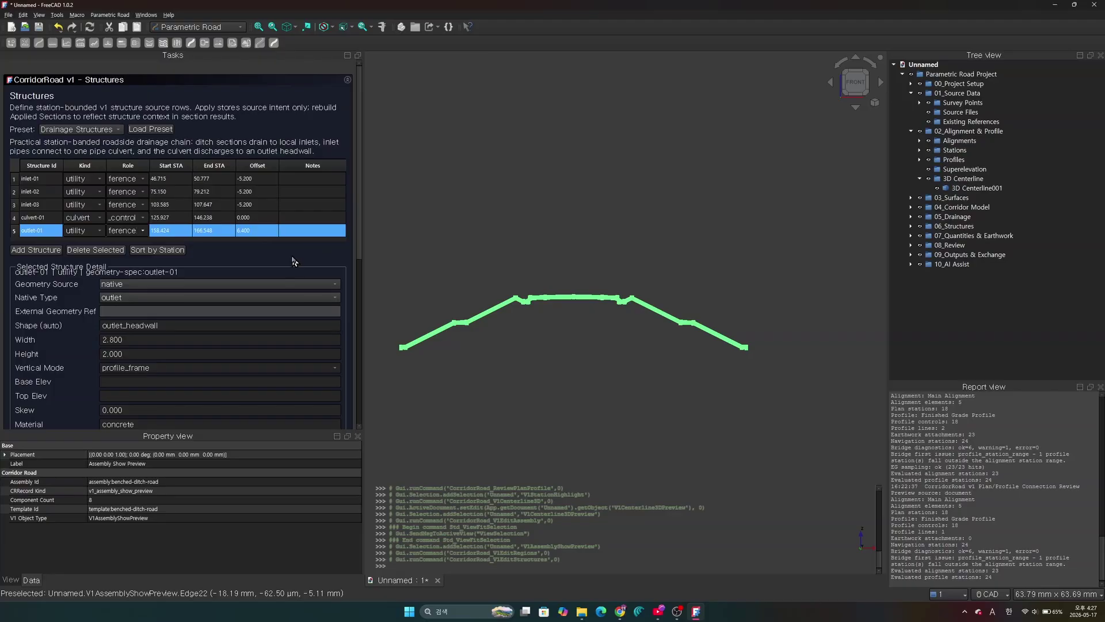
scroll(361, 254, "down", 2)
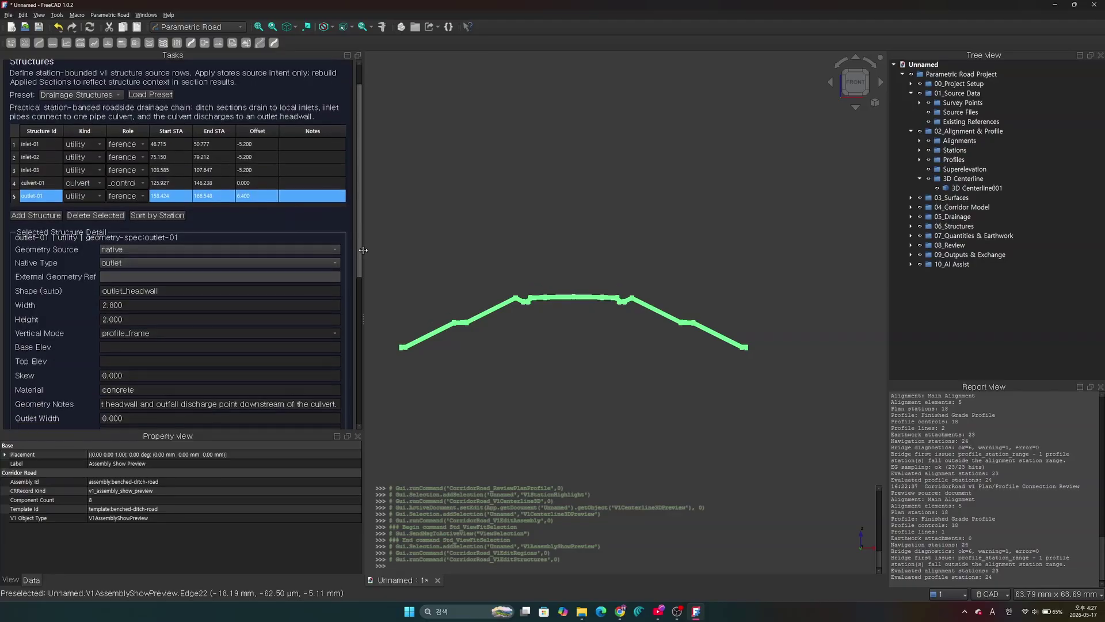
scroll(361, 255, "down", 5)
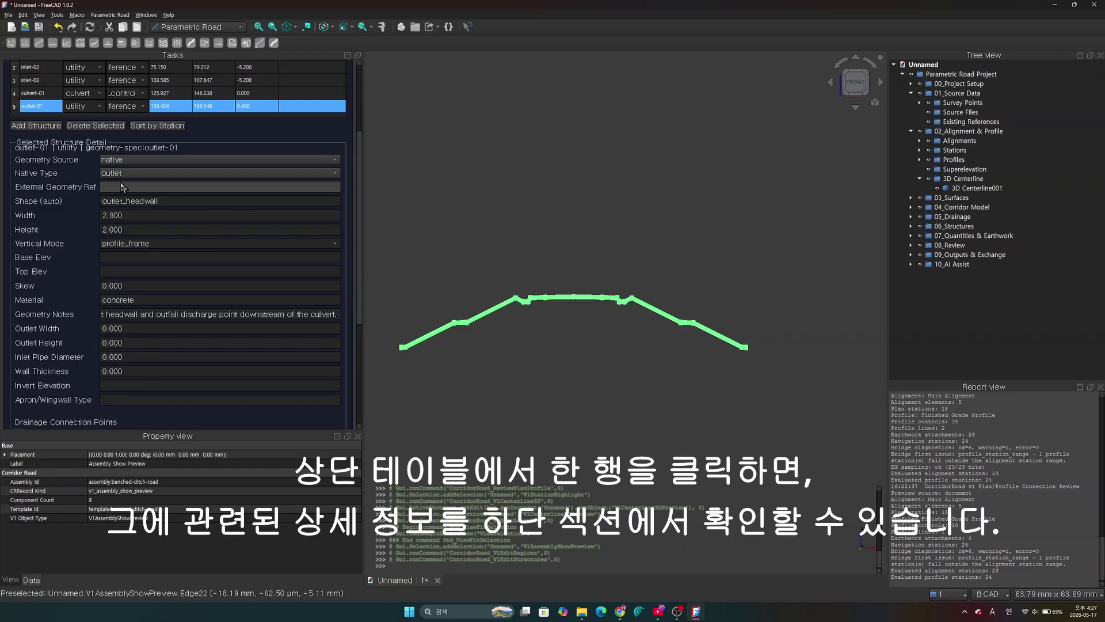
left_click(21, 91)
left_click(25, 81)
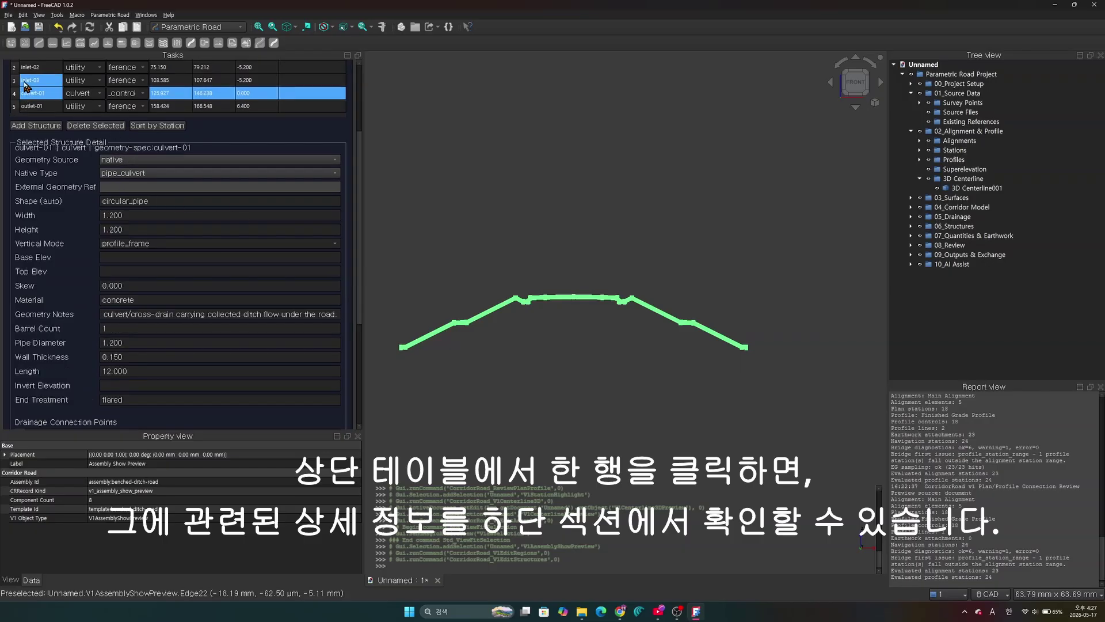
left_click(24, 69)
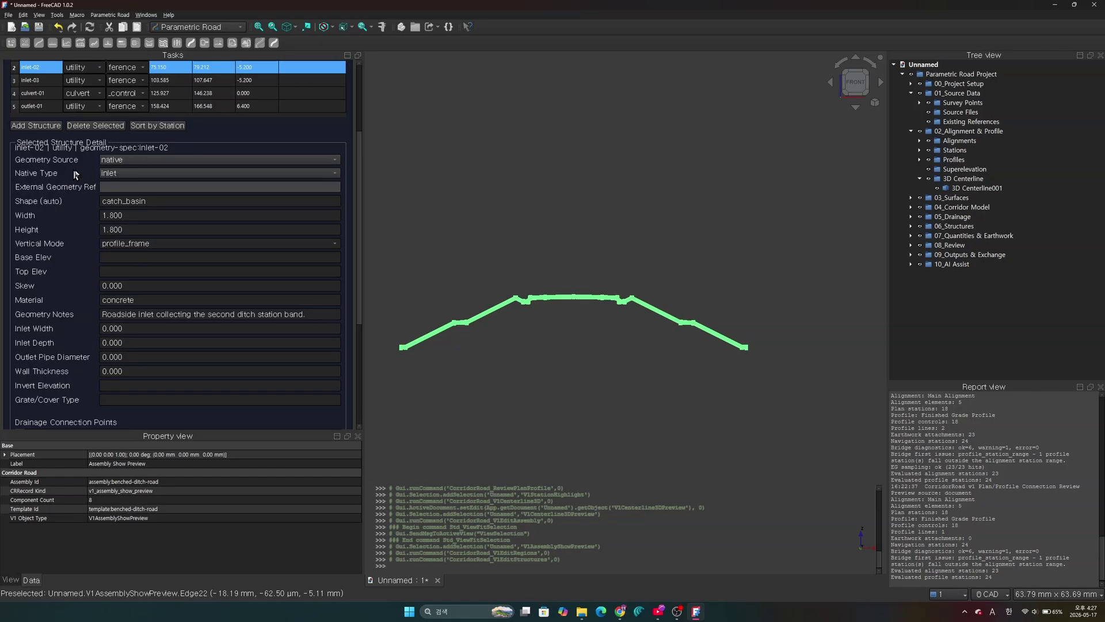
Preview the pipe-in and pipe-out drainage connection points of inlet-02 and fit the 3D view to the previewed point
left_click_drag(362, 284, 396, 379)
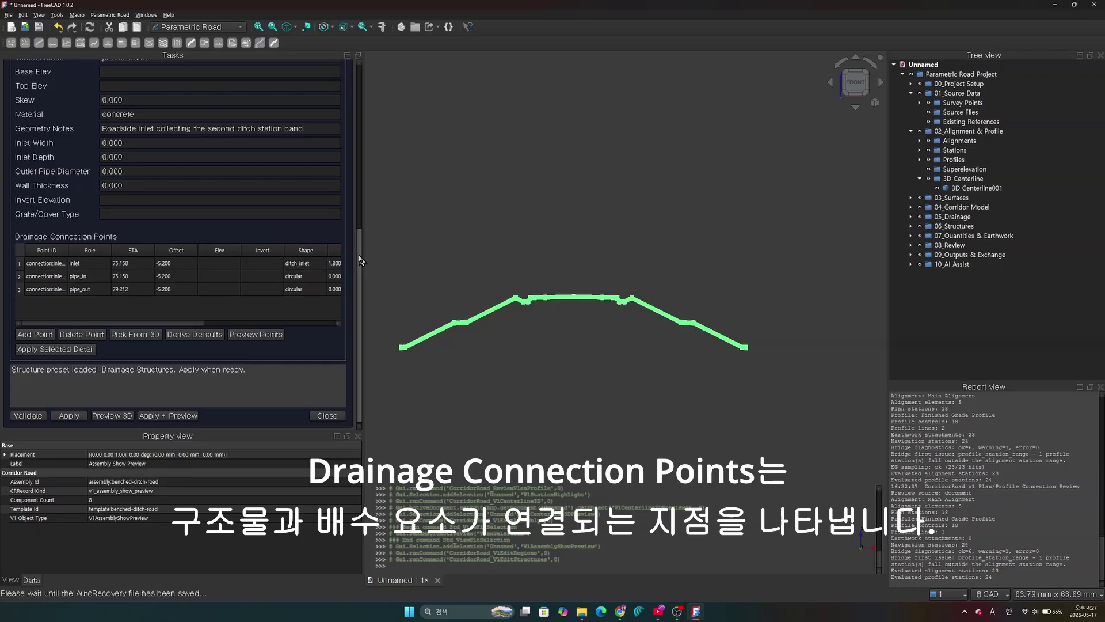
double_click(33, 282)
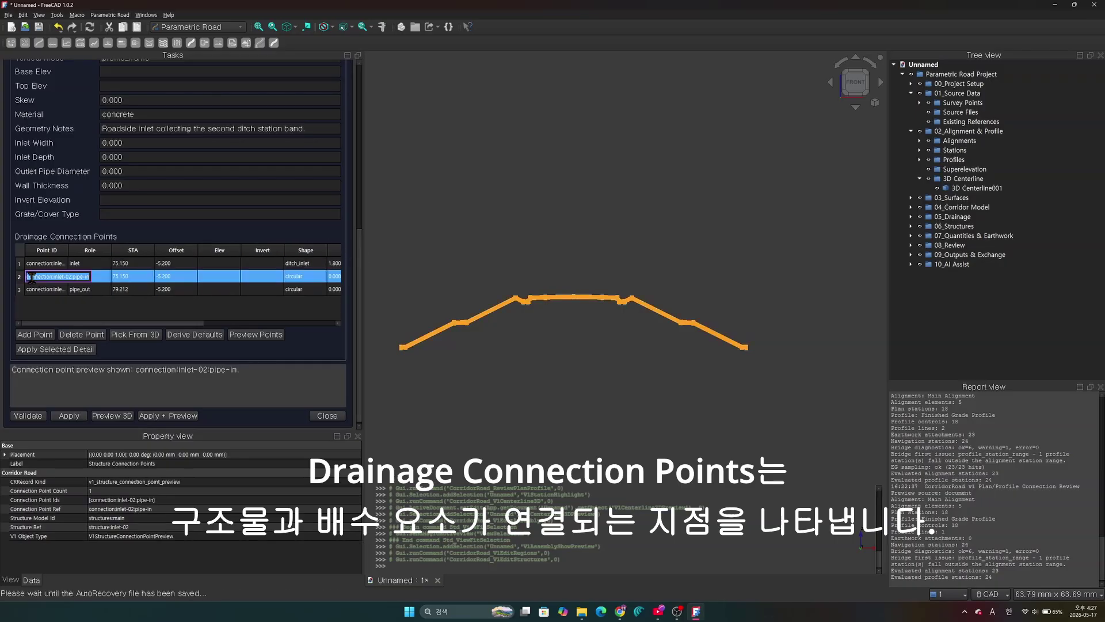
double_click(37, 290)
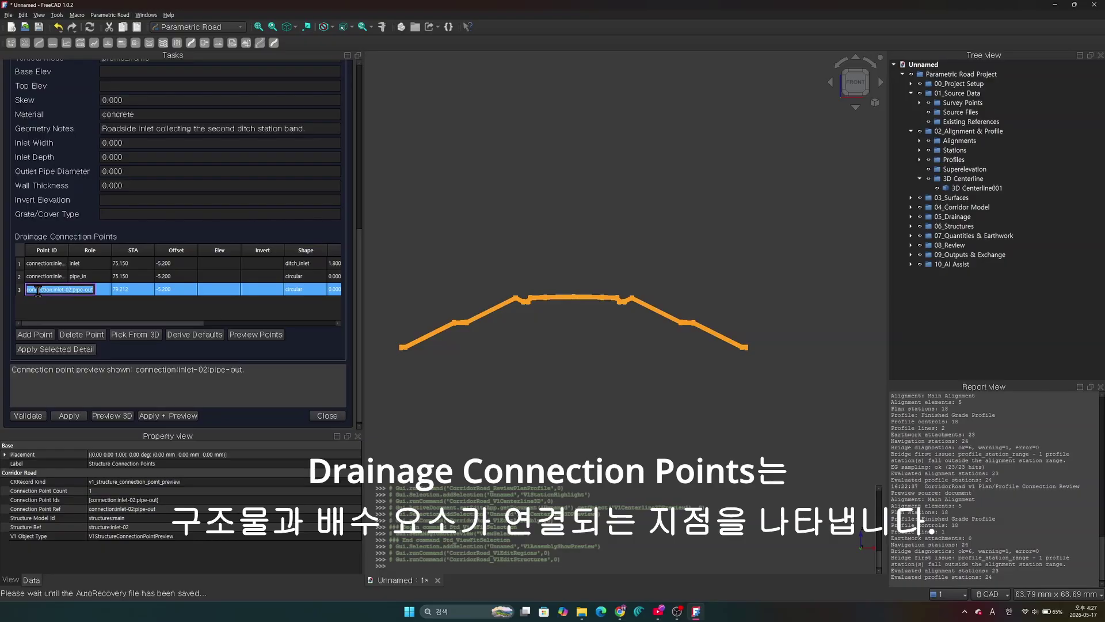
left_click(272, 27)
scroll(538, 288, "down", 10)
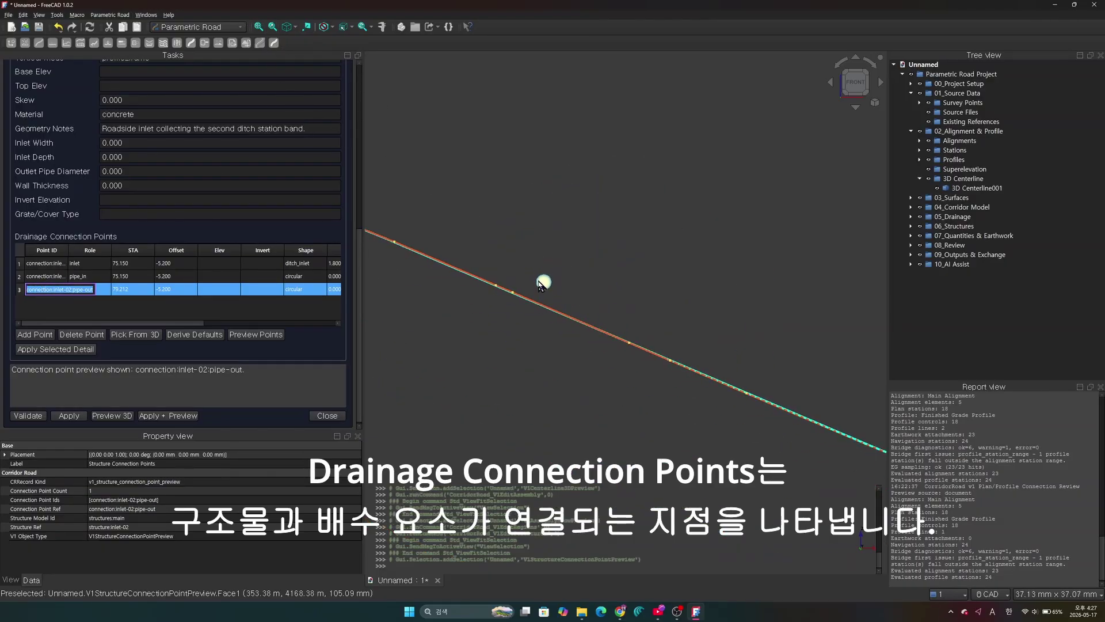
Apply the drainage structures with their 3D preview and acknowledge the confirmation
left_click_drag(359, 315, 359, 329)
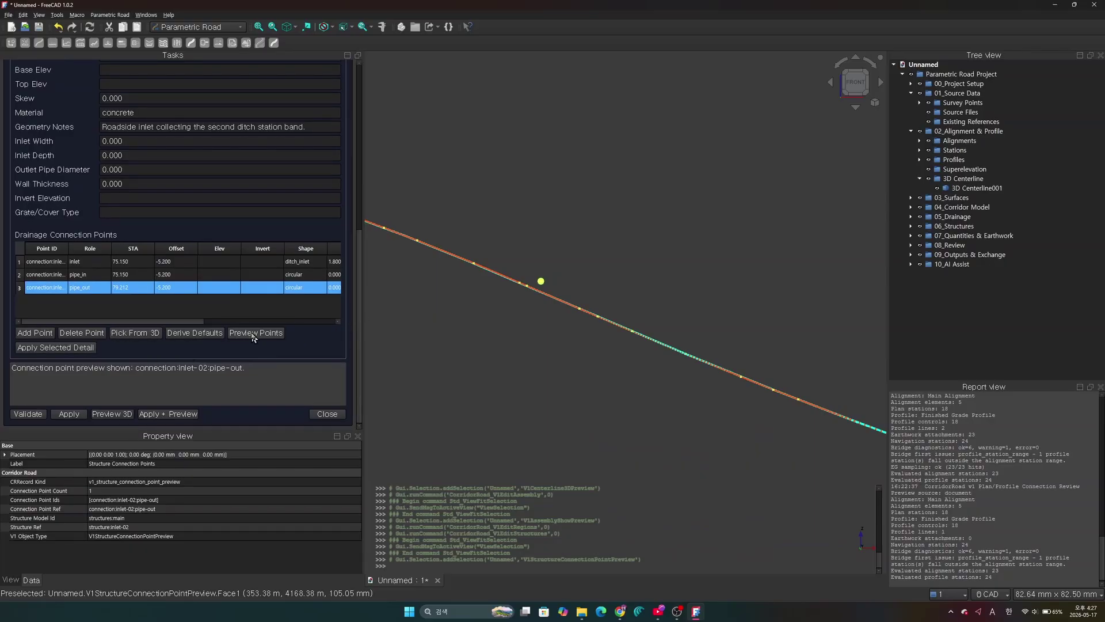
left_click(164, 420)
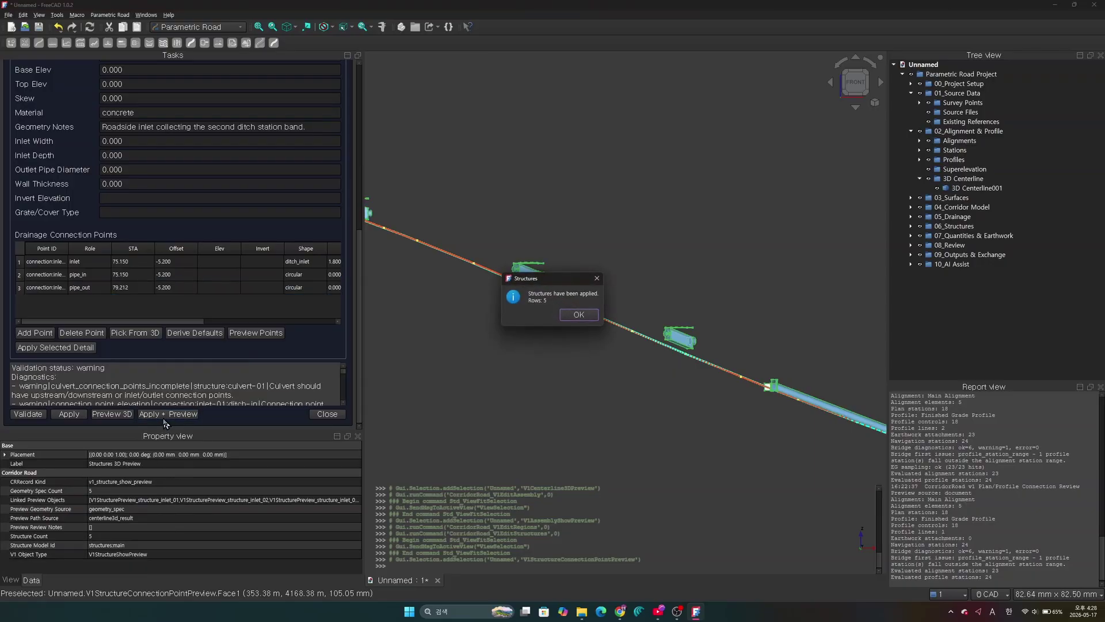
left_click(578, 315)
Examine the previewed inlet-02 catch basin and its pipe connections up close from several angles
scroll(535, 293, "up", 4)
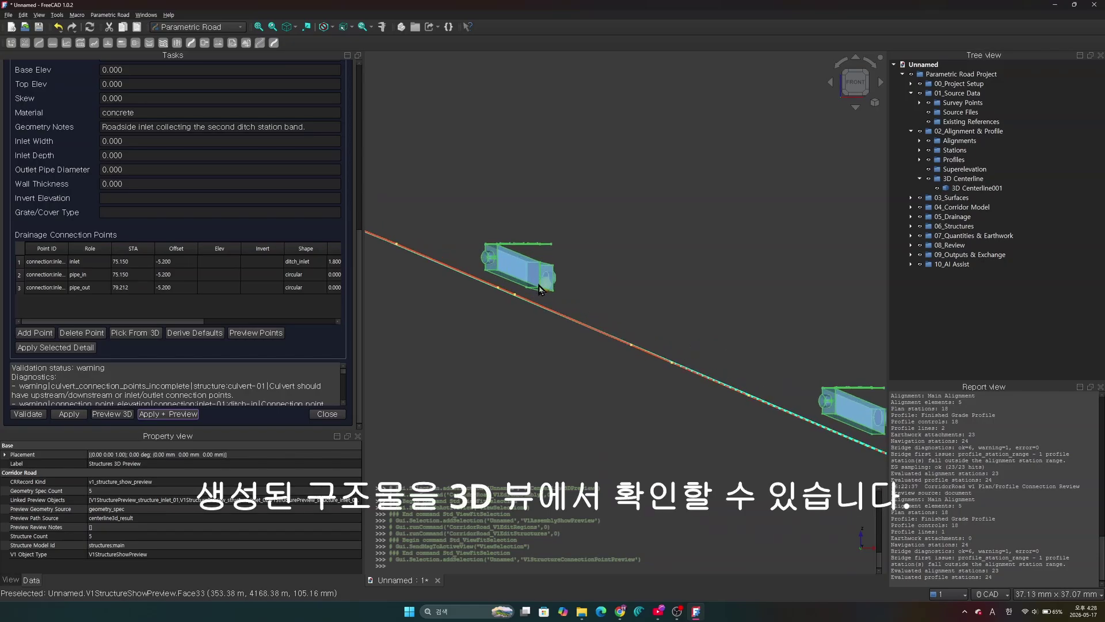
scroll(540, 290, "up", 3)
scroll(539, 282, "down", 5)
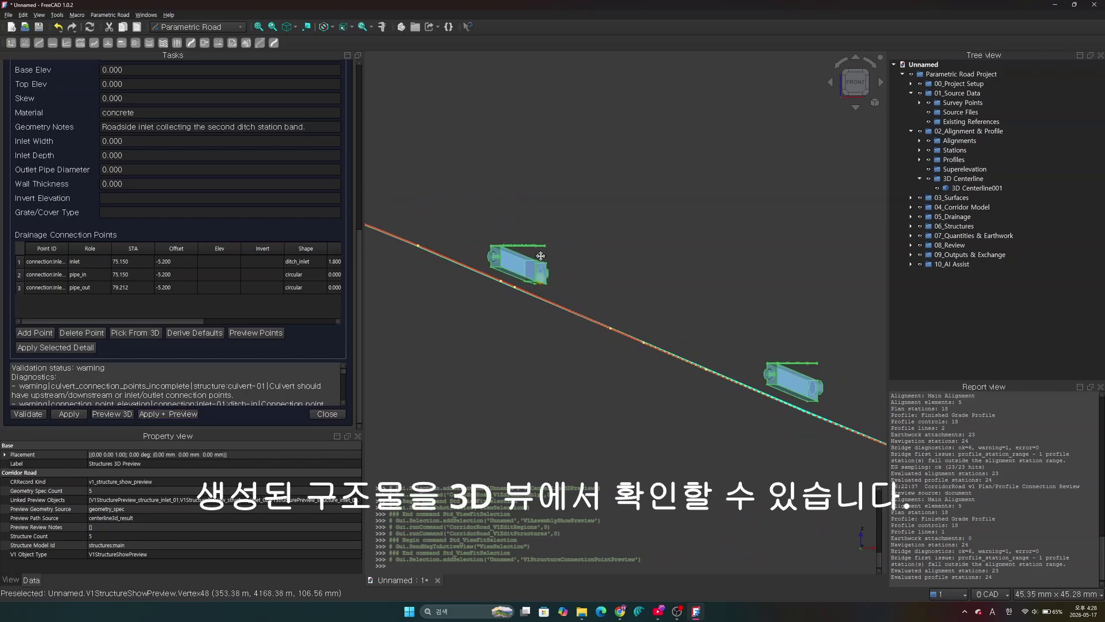
middle_click_drag(541, 256, 530, 296)
scroll(533, 271, "up", 7)
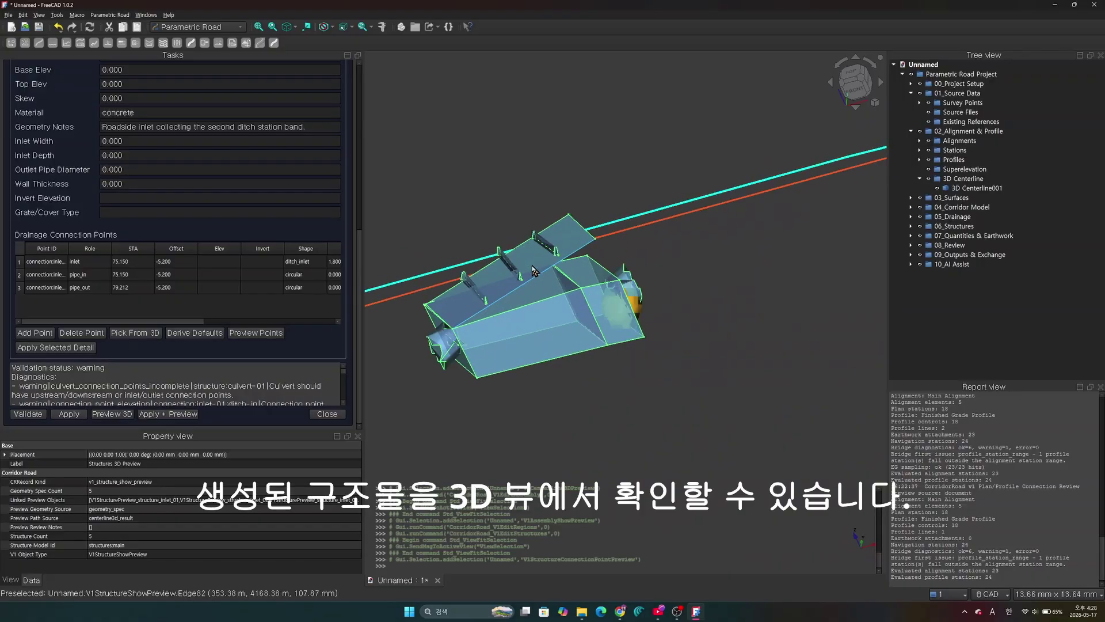
scroll(536, 272, "up", 5)
scroll(587, 263, "down", 6)
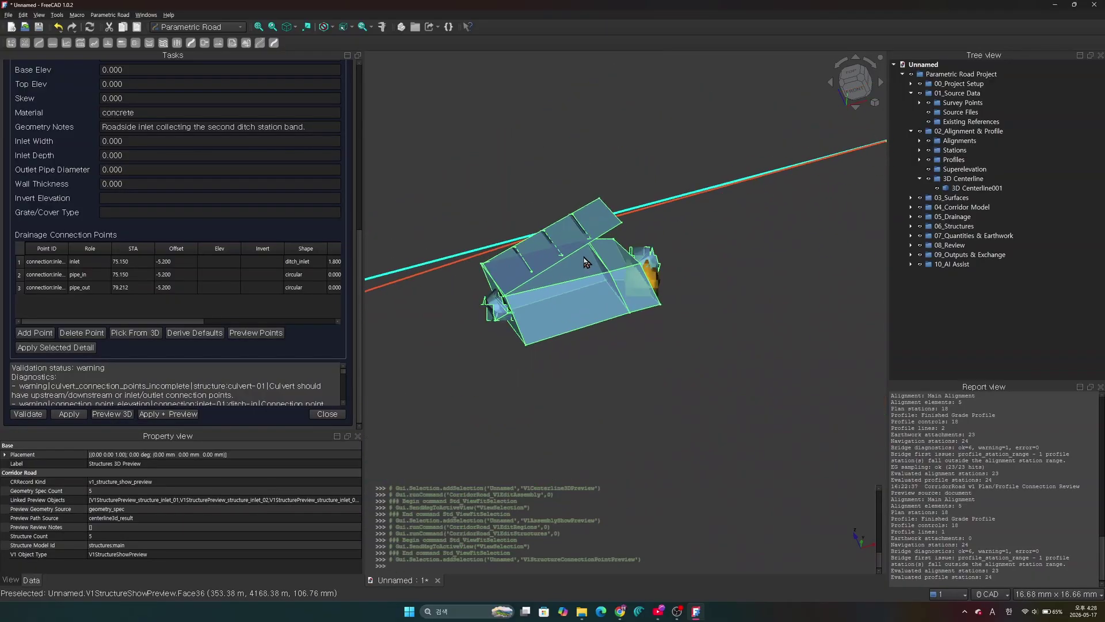
middle_click_drag(608, 314, 512, 327)
Examine the pipe culvert and its end treatments in relation to the road centerline
scroll(547, 299, "down", 10)
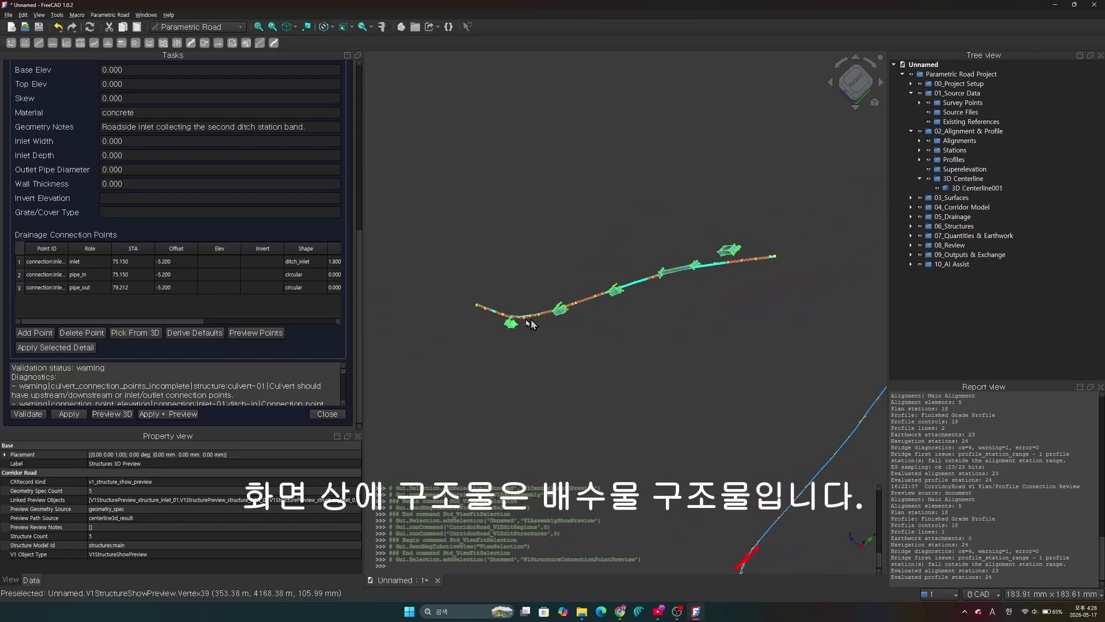
scroll(581, 269, "up", 10)
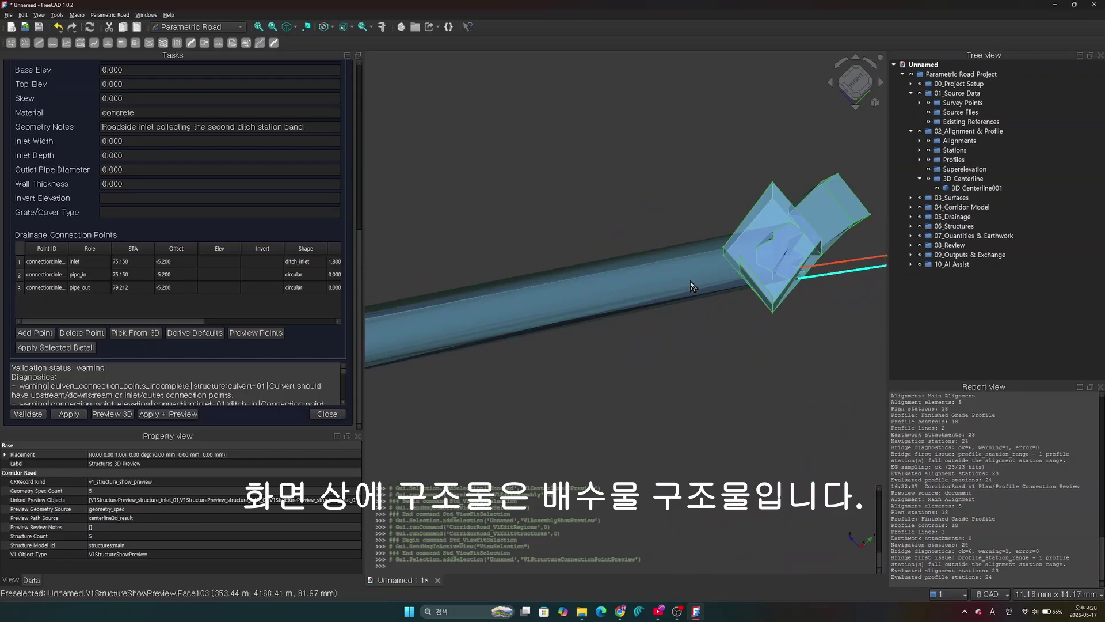
middle_click_drag(688, 281, 715, 324)
scroll(698, 304, "down", 6)
scroll(649, 323, "down", 1)
middle_click_drag(530, 282, 651, 321)
scroll(648, 327, "down", 2)
scroll(639, 291, "up", 6)
scroll(651, 321, "up", 1)
scroll(652, 320, "down", 14)
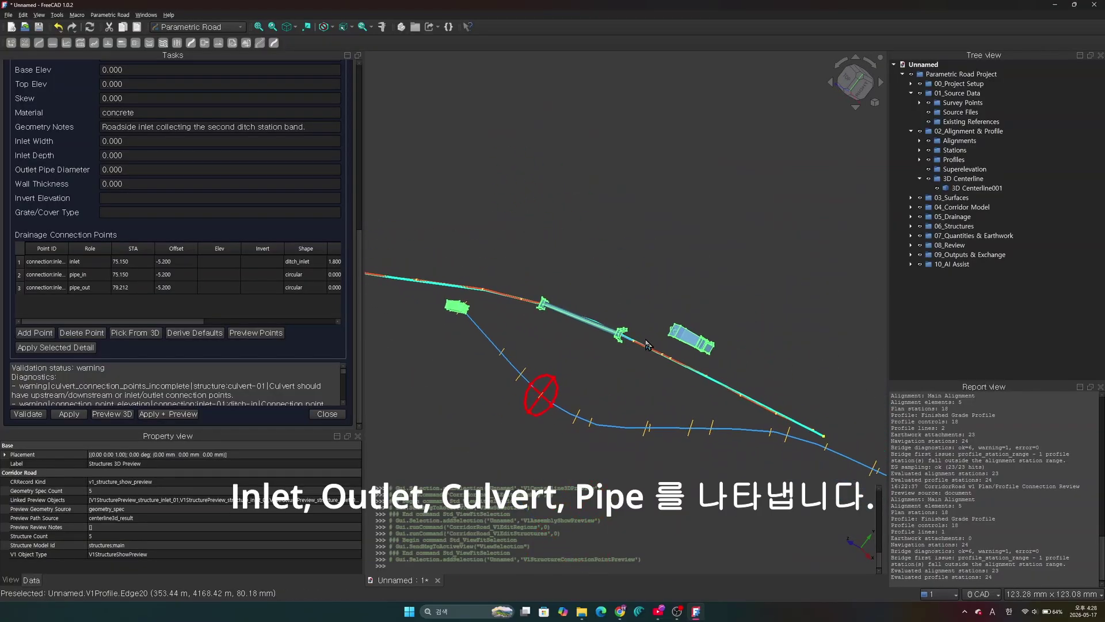
Inspect the outlet headwall and the row of inlets, comparing the whole drainage chain with the alignment and profile
scroll(654, 340, "up", 6)
scroll(688, 316, "up", 7)
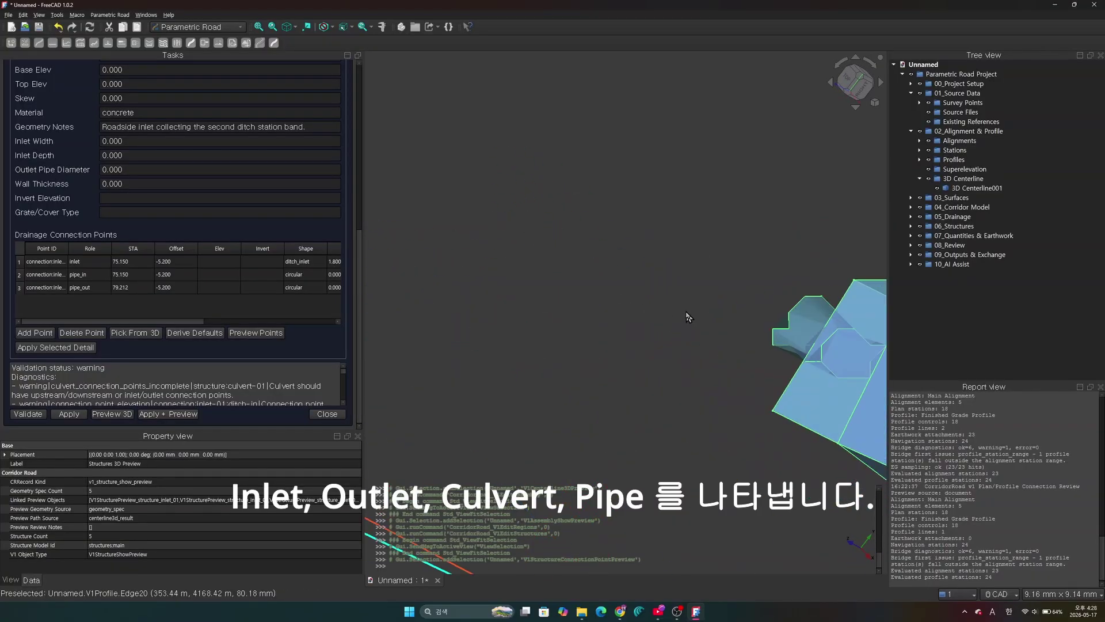
scroll(681, 299, "down", 7)
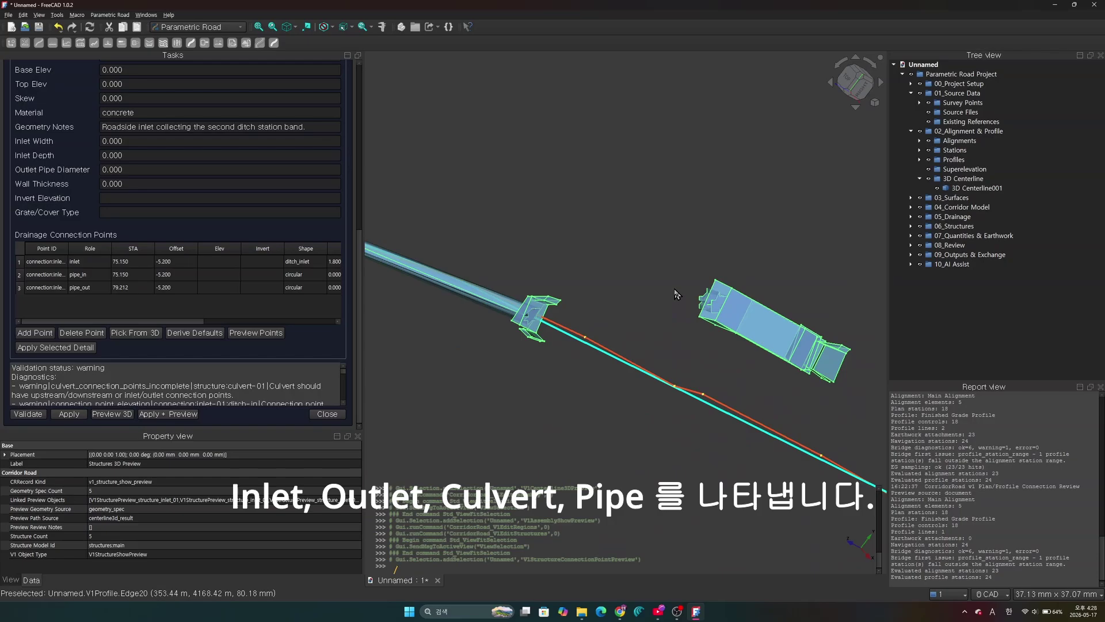
scroll(676, 294, "down", 4)
scroll(602, 299, "down", 3)
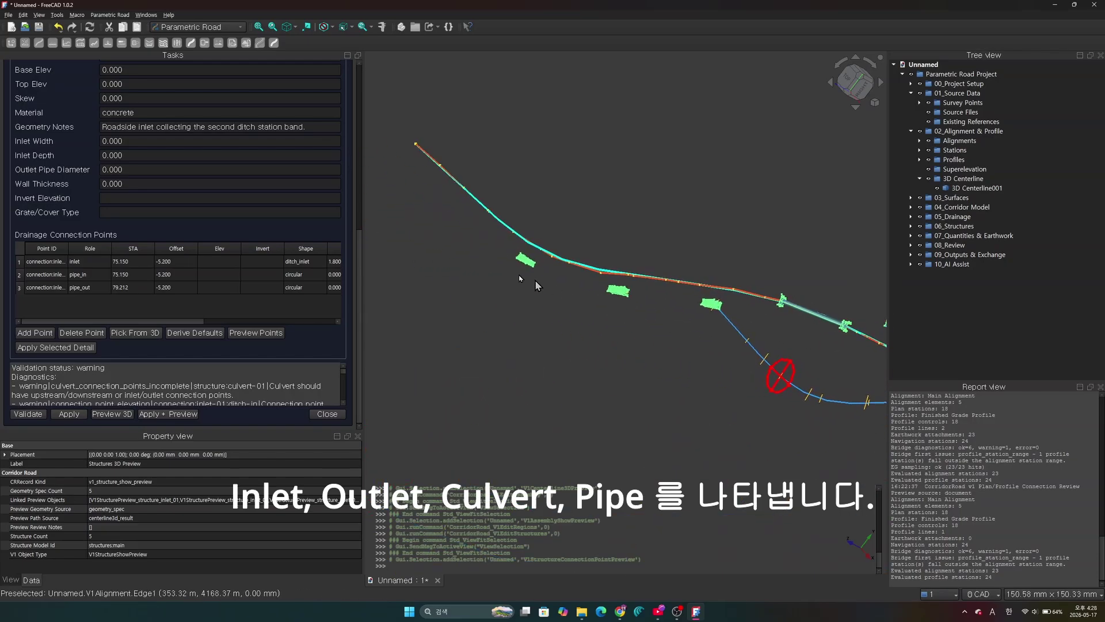
scroll(598, 265, "up", 6)
scroll(675, 263, "down", 3)
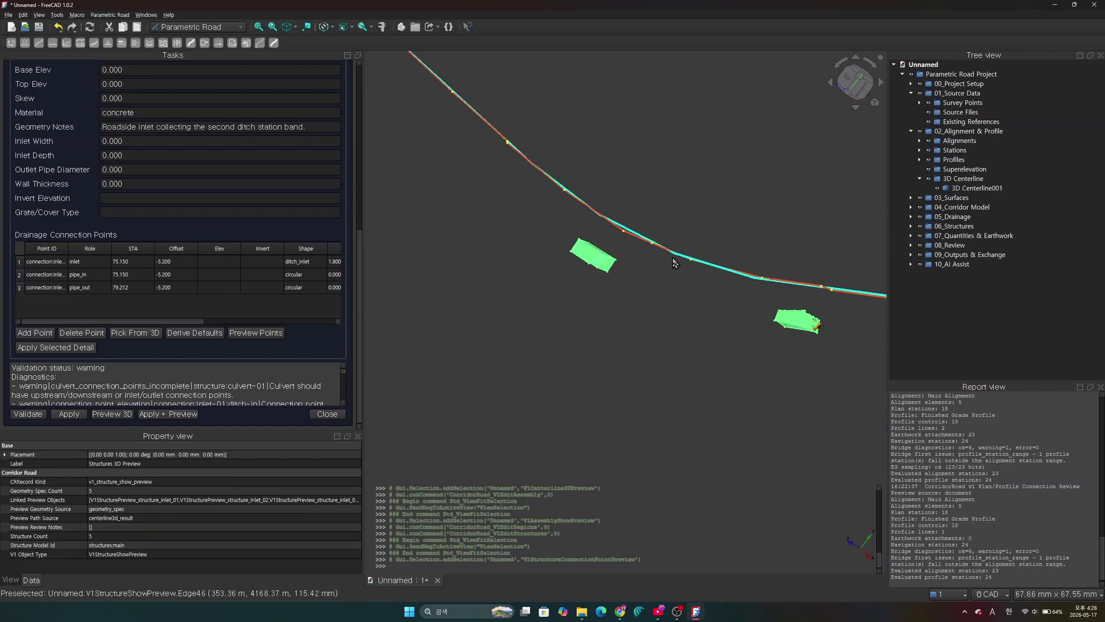
scroll(675, 263, "down", 3)
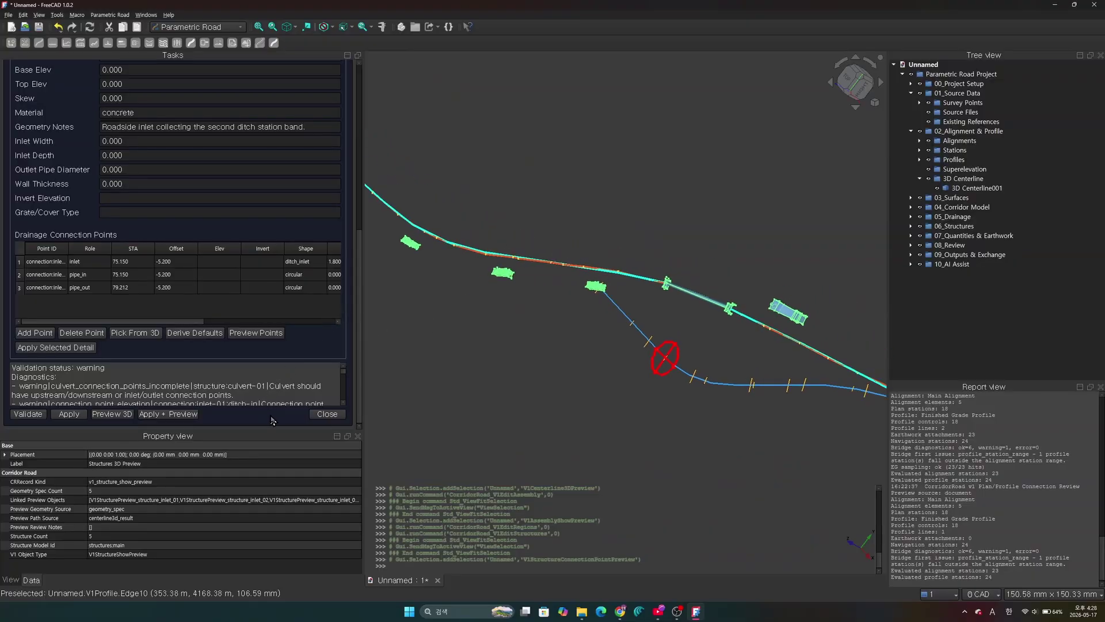
scroll(604, 311, "down", 3)
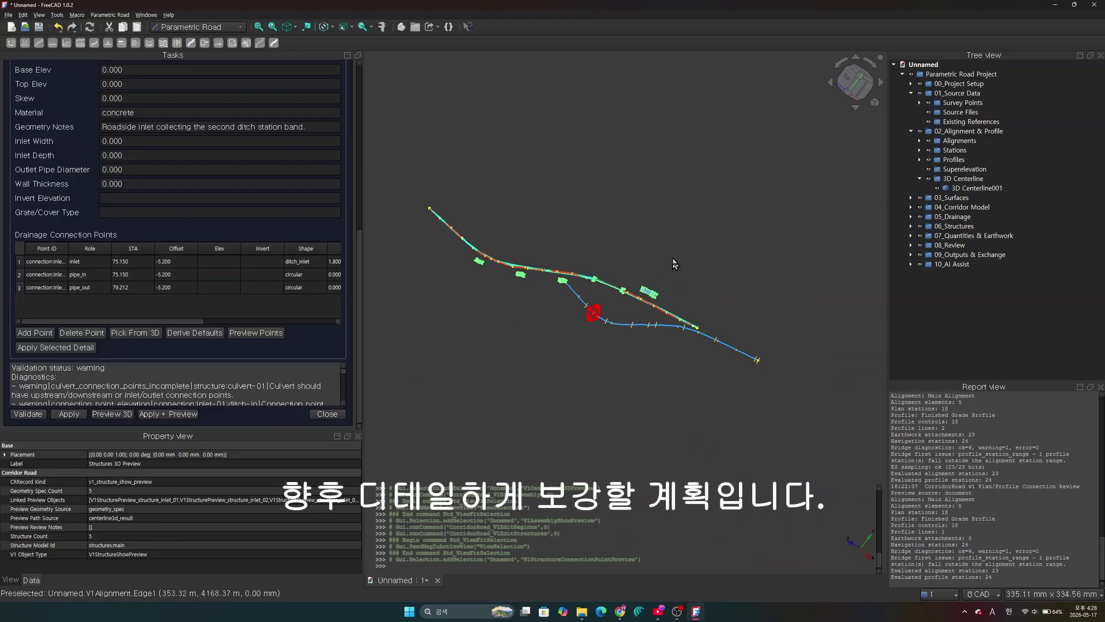
scroll(606, 290, "up", 4)
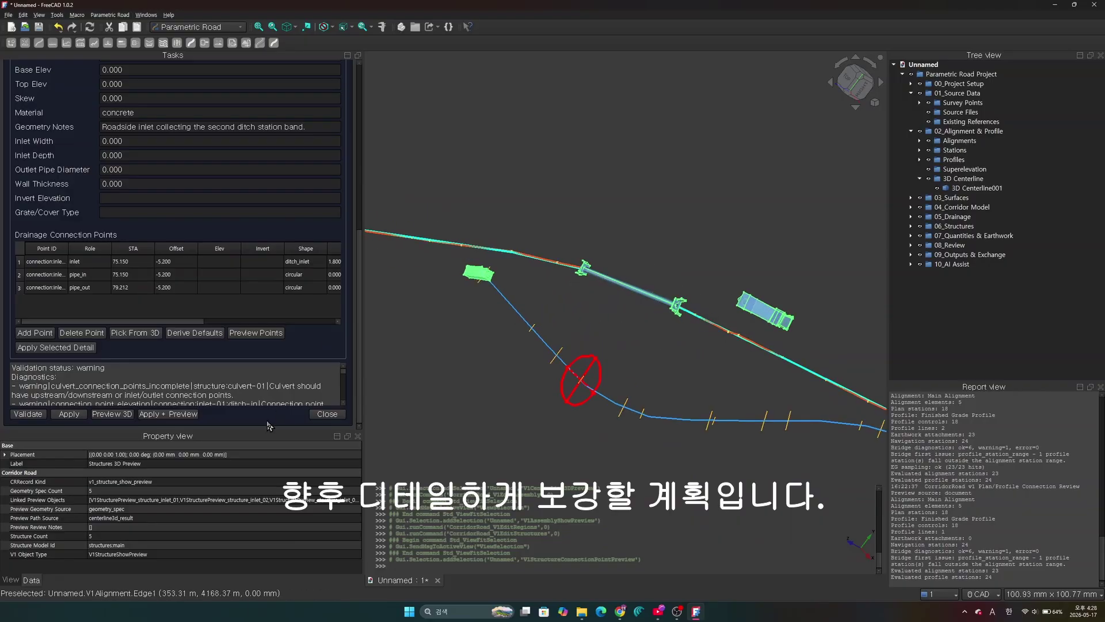
Close the Structures editor and open the Drainage editor
left_click(327, 414)
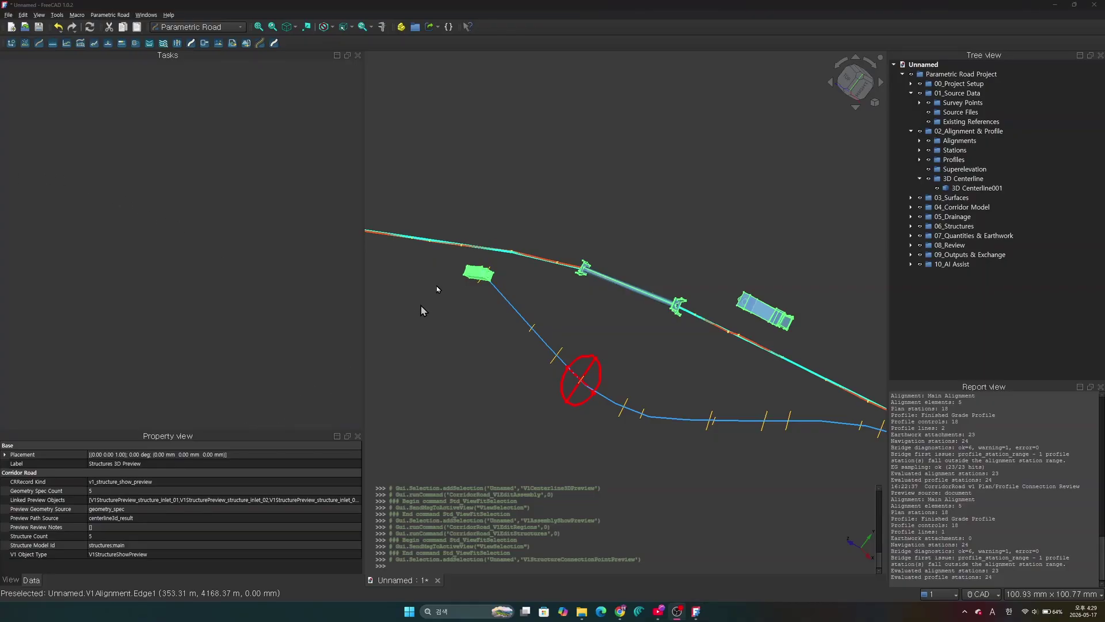
left_click(203, 154)
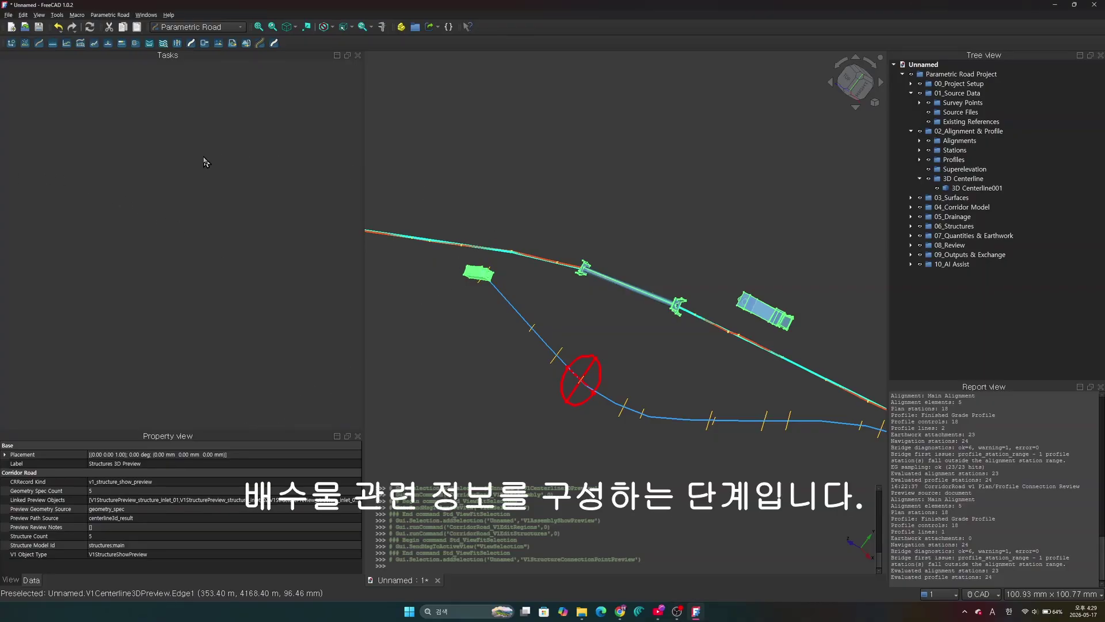
left_click(148, 44)
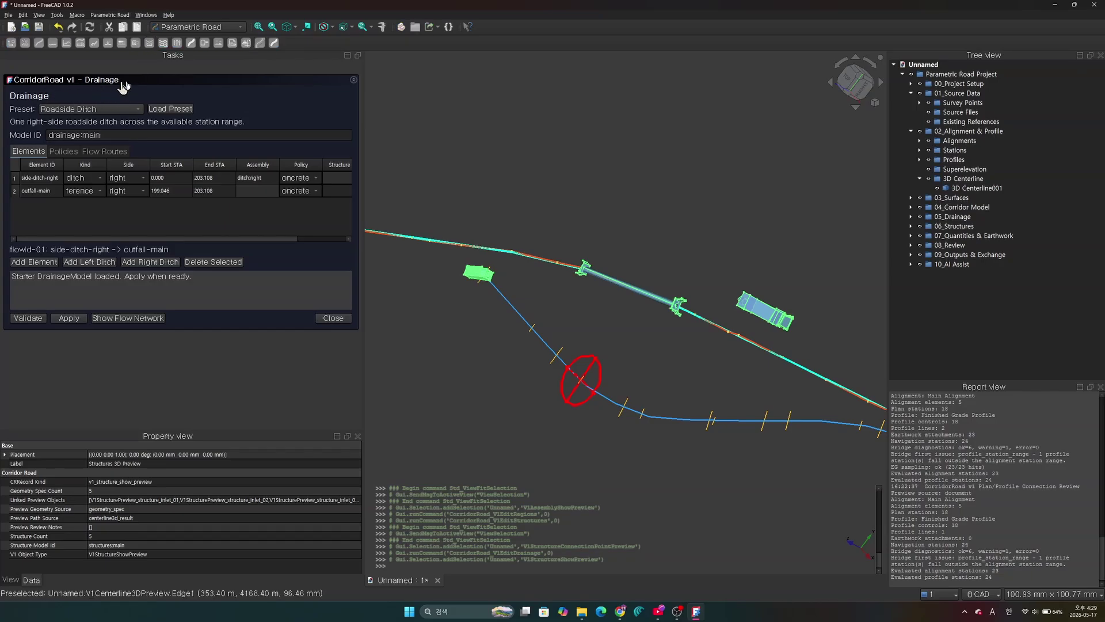
Load the Drainage Structures Flow preset into the drainage model and look through its elements down to outlet-01
left_click(124, 178)
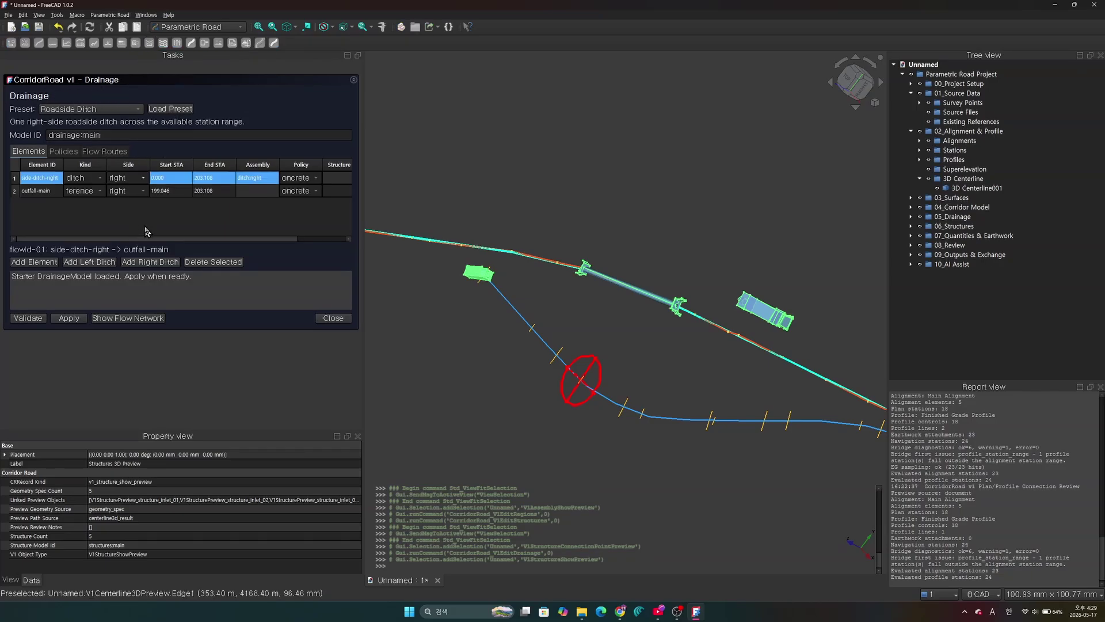
left_click(141, 191)
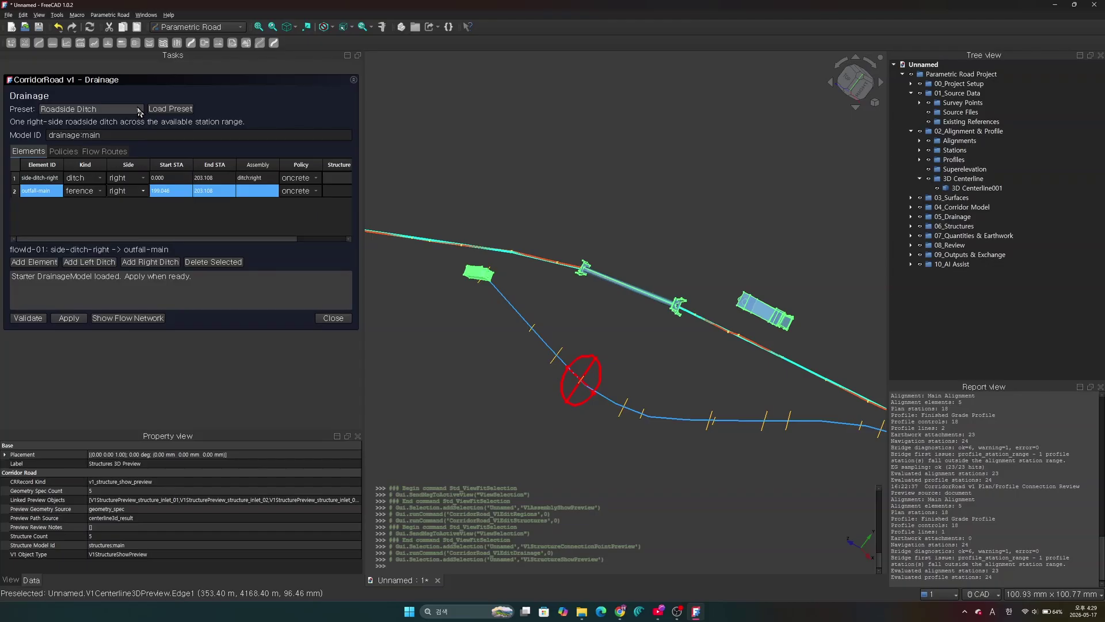
left_click(140, 111)
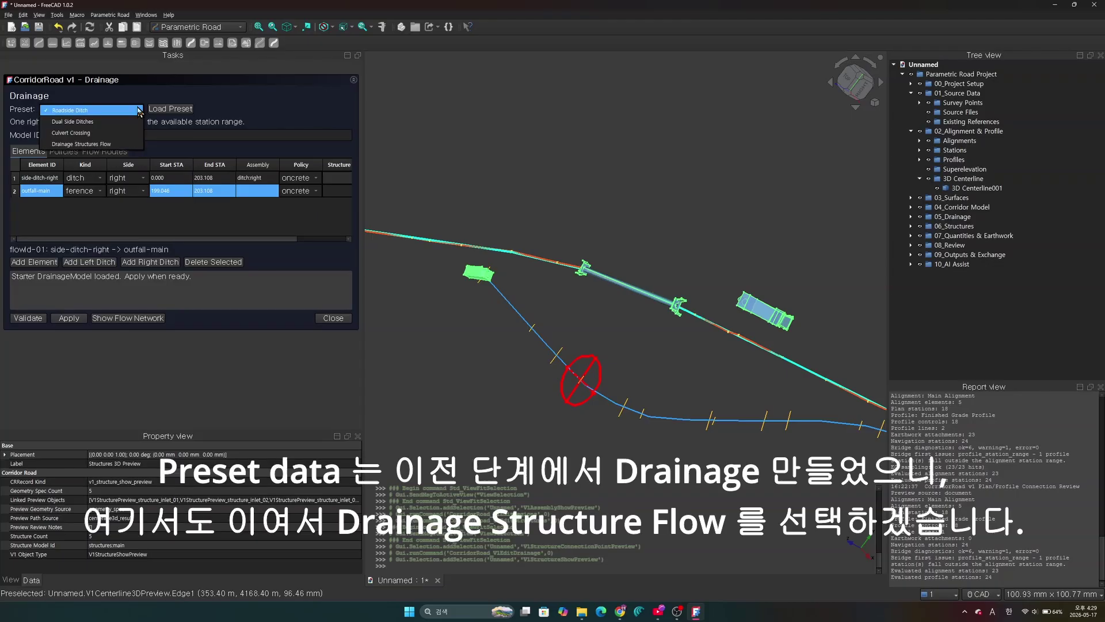
left_click(82, 146)
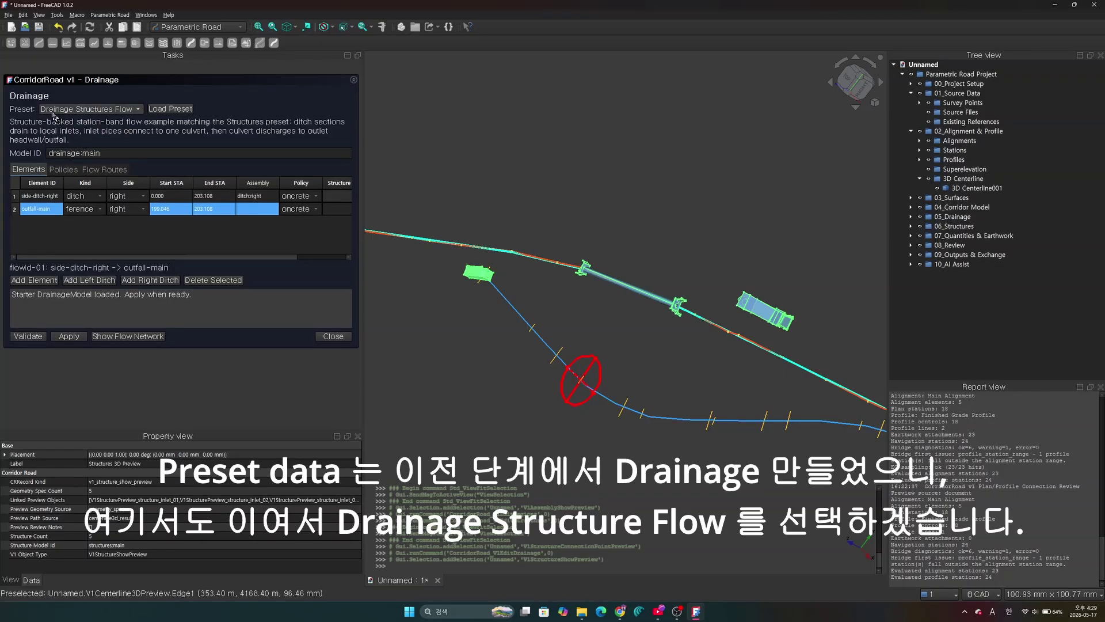
left_click(160, 114)
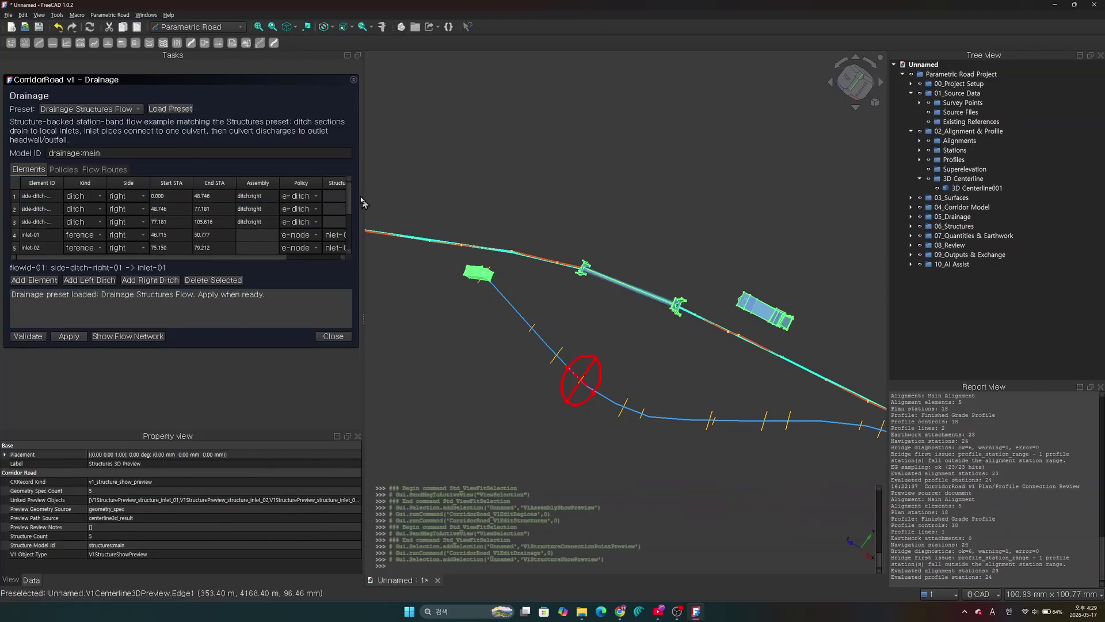
left_click(332, 247)
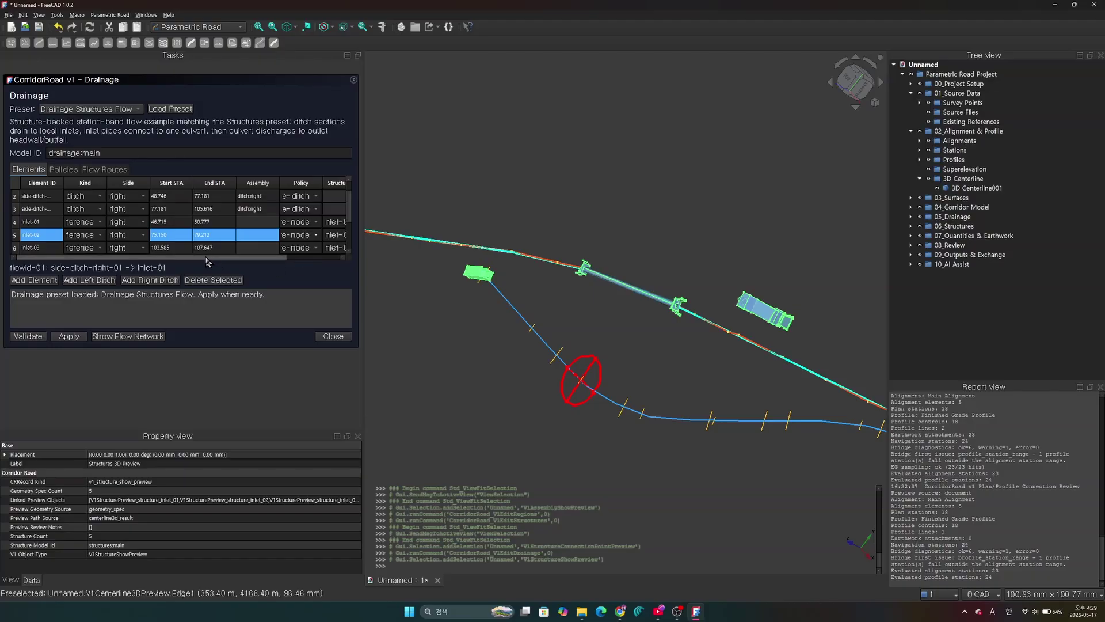
scroll(352, 228, "down", 2)
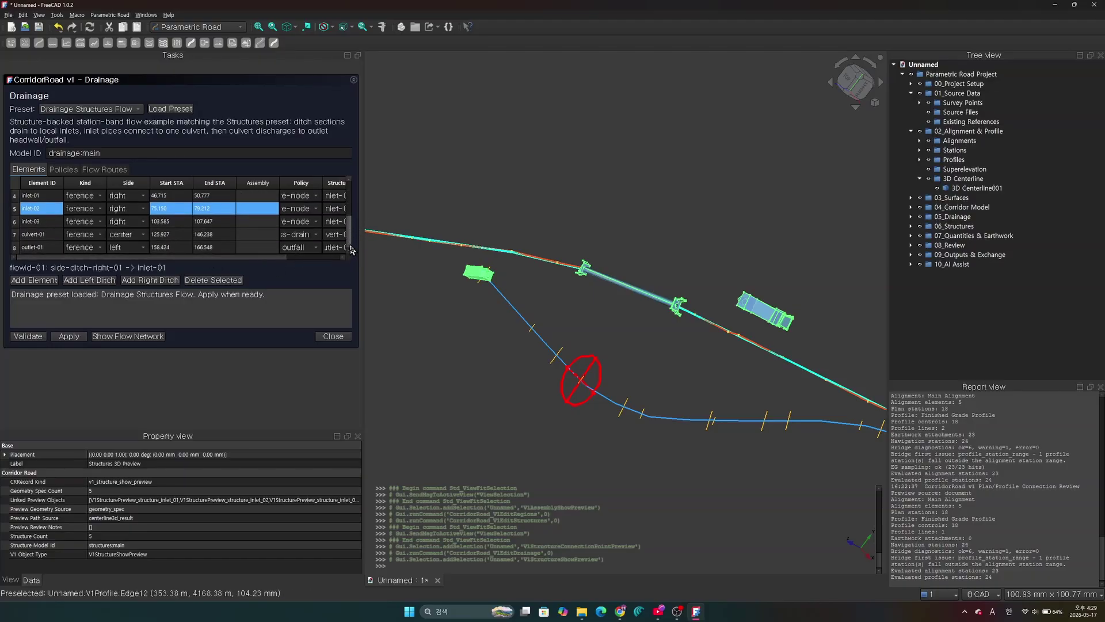
Look through the drainage elements and check the structure reference choices for inlet-01 and inlet-02
scroll(348, 231, "up", 3)
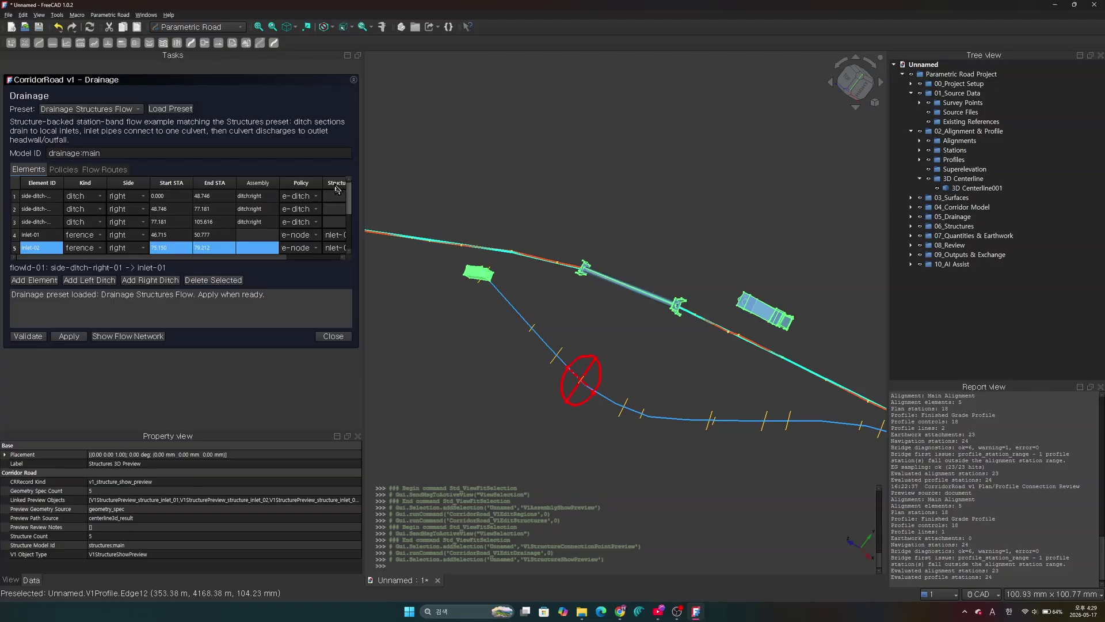
scroll(334, 207, "down", 3)
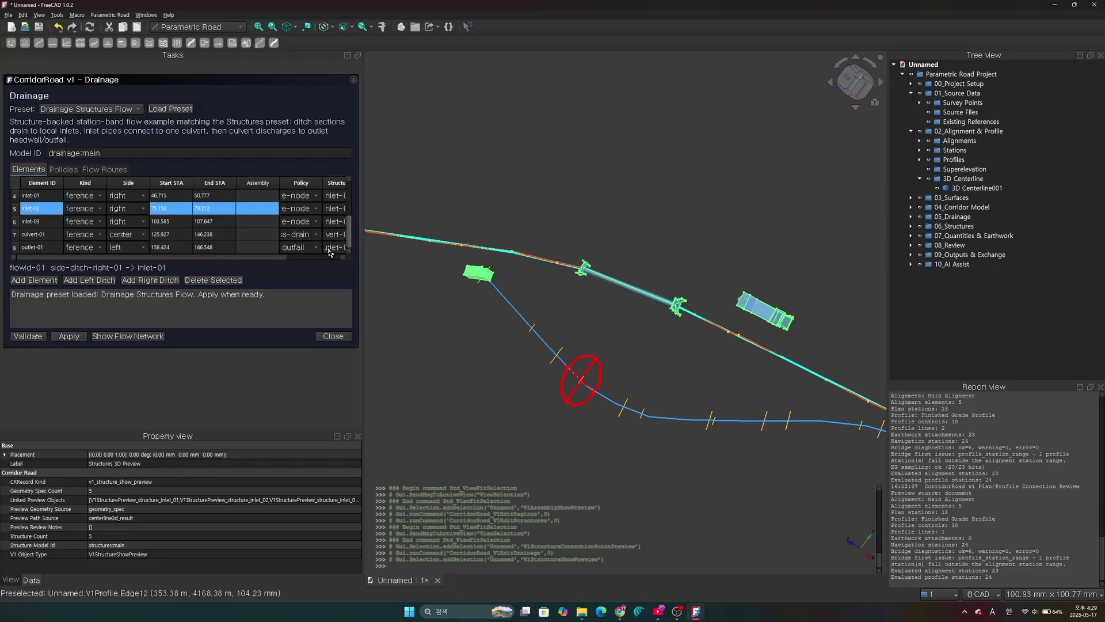
scroll(328, 249, "right", 1)
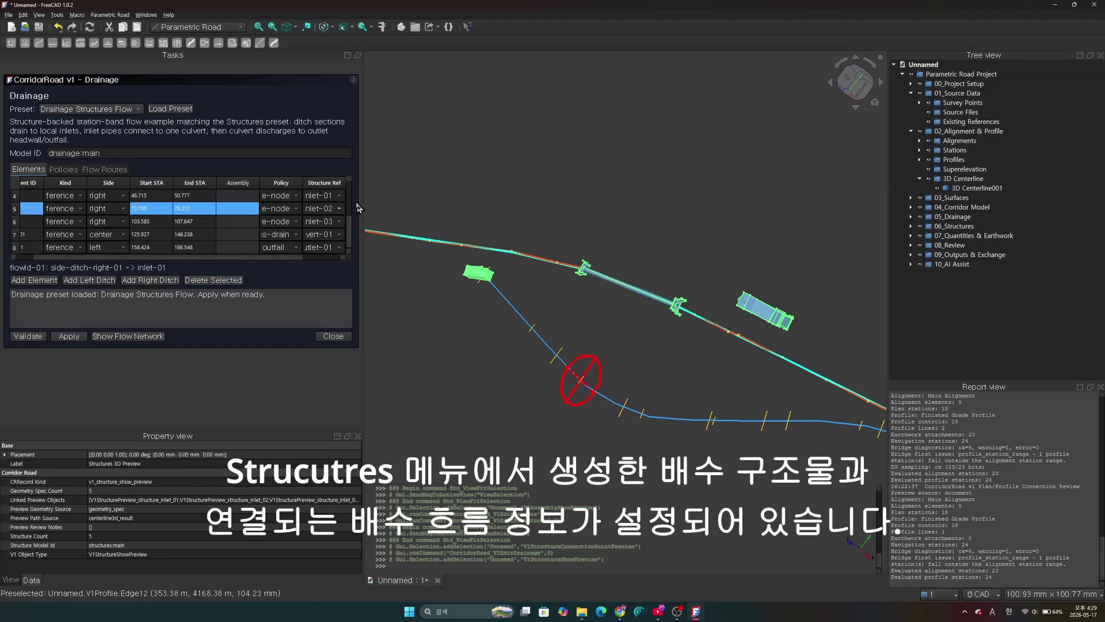
scroll(325, 264, "right", 2)
left_click(301, 196)
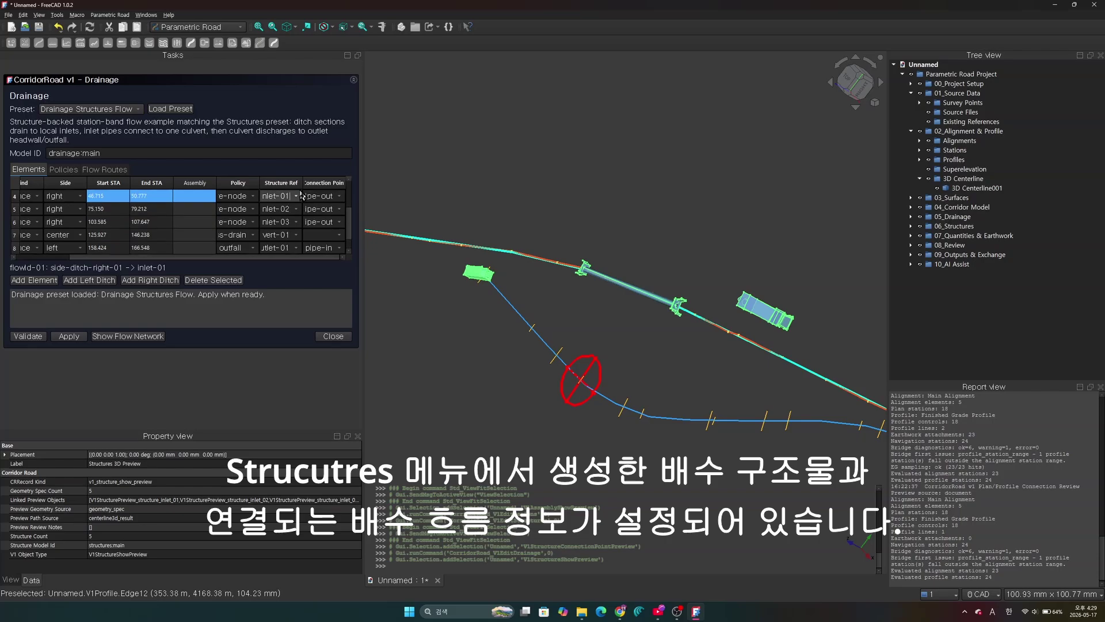
left_click(296, 196)
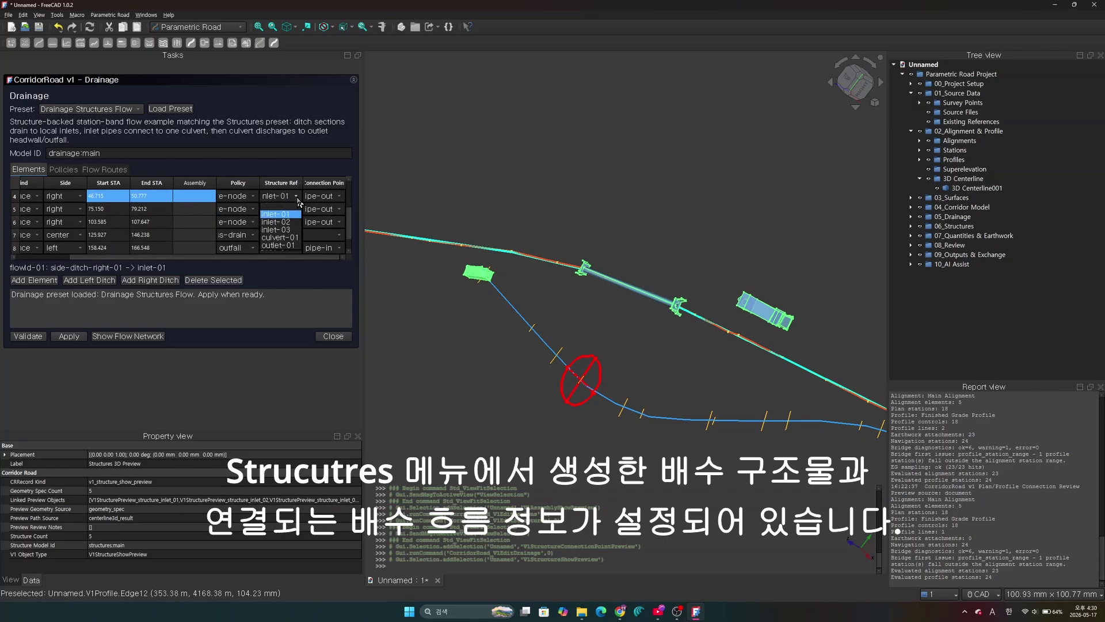
left_click(298, 202)
left_click(299, 210)
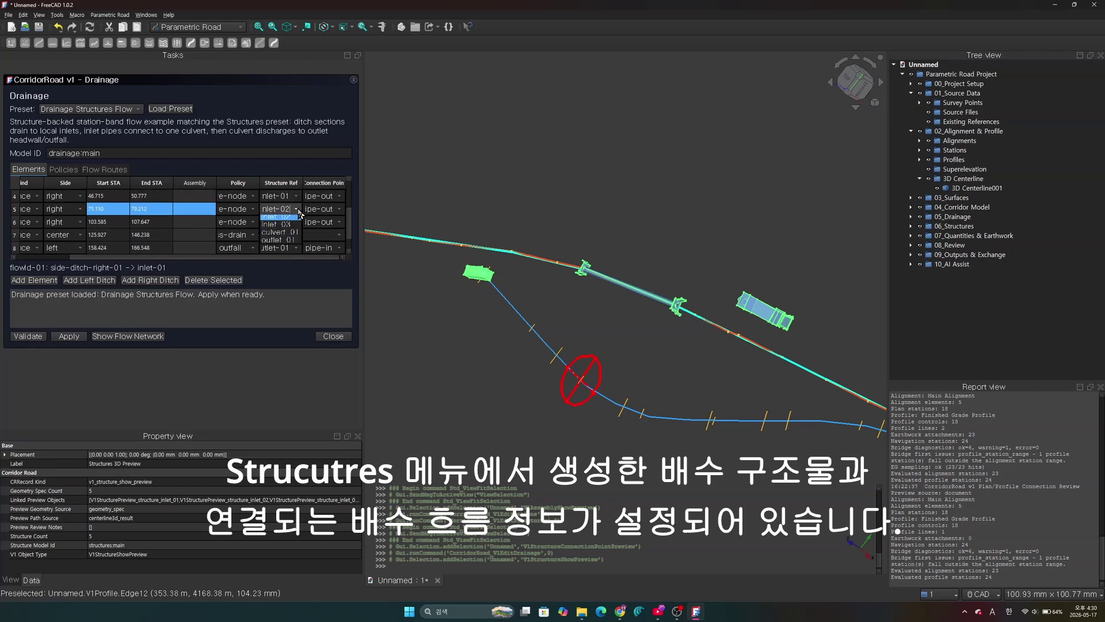
left_click(298, 210)
left_click(298, 210)
Check the connection point choices of the inlet-03, inlet-02 and inlet-01 drainage elements
left_click(339, 223)
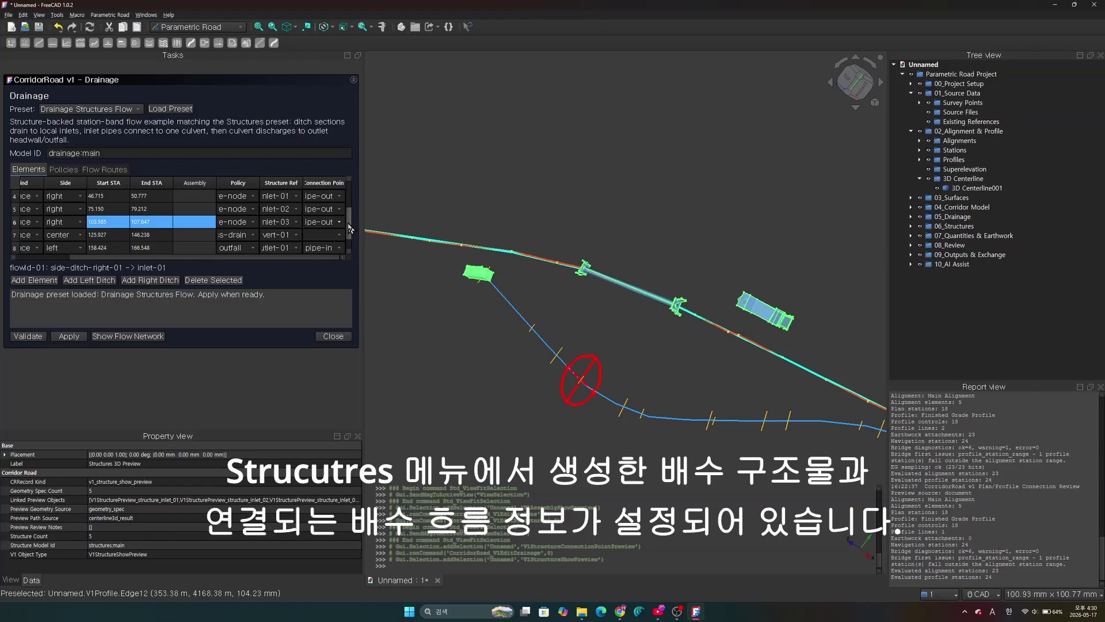
left_click_drag(349, 228, 350, 242)
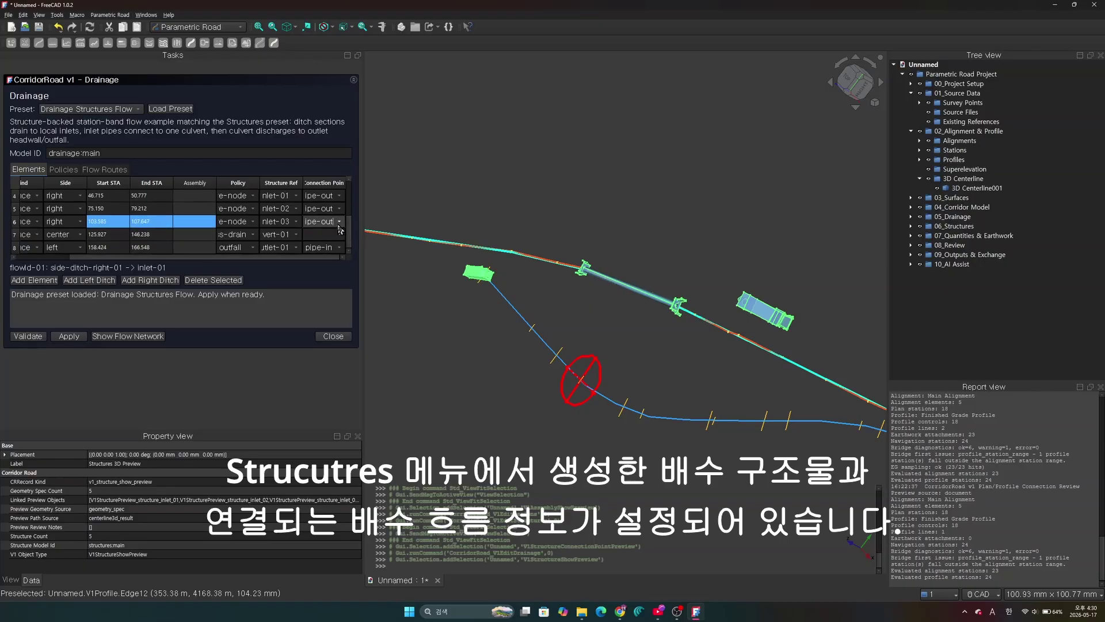
left_click(339, 221)
left_click(340, 225)
left_click(339, 209)
left_click(338, 209)
left_click(338, 212)
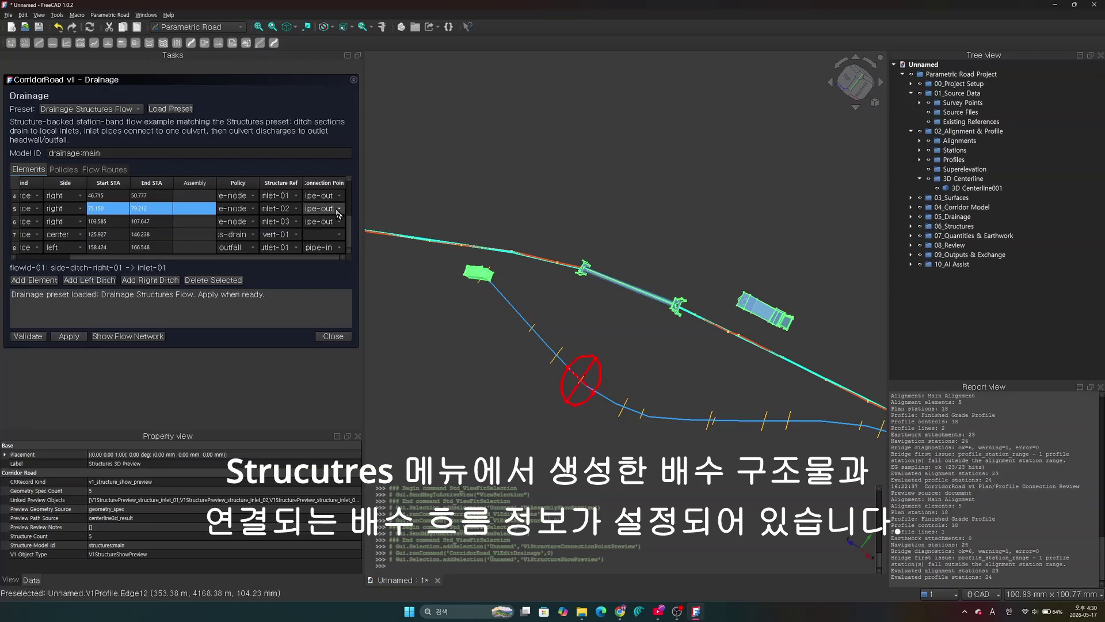
left_click(331, 197)
left_click(339, 197)
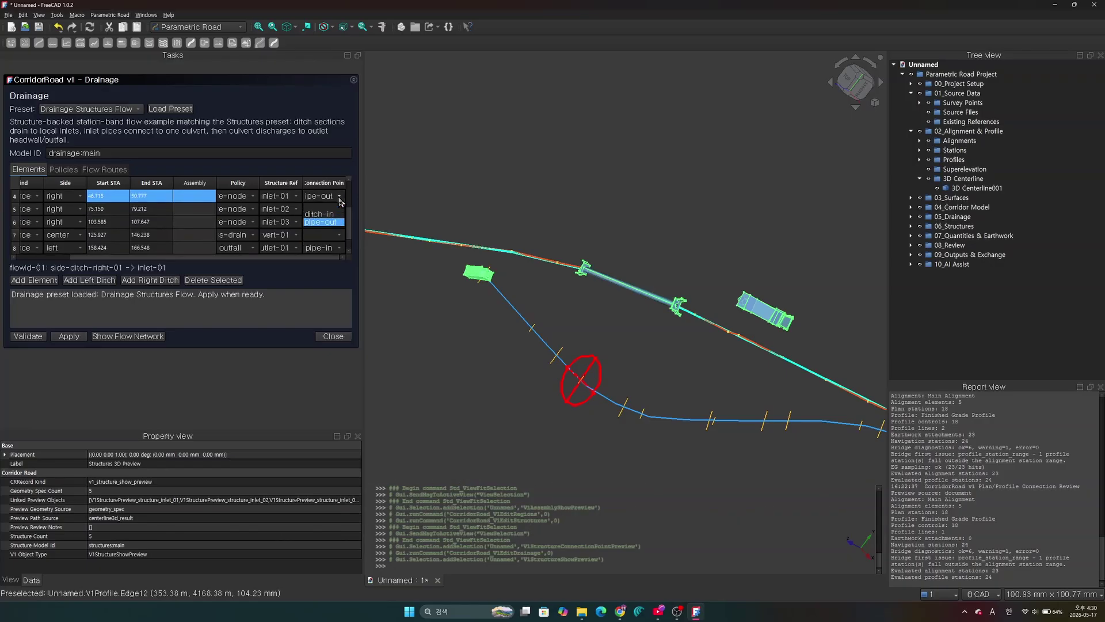
left_click(341, 202)
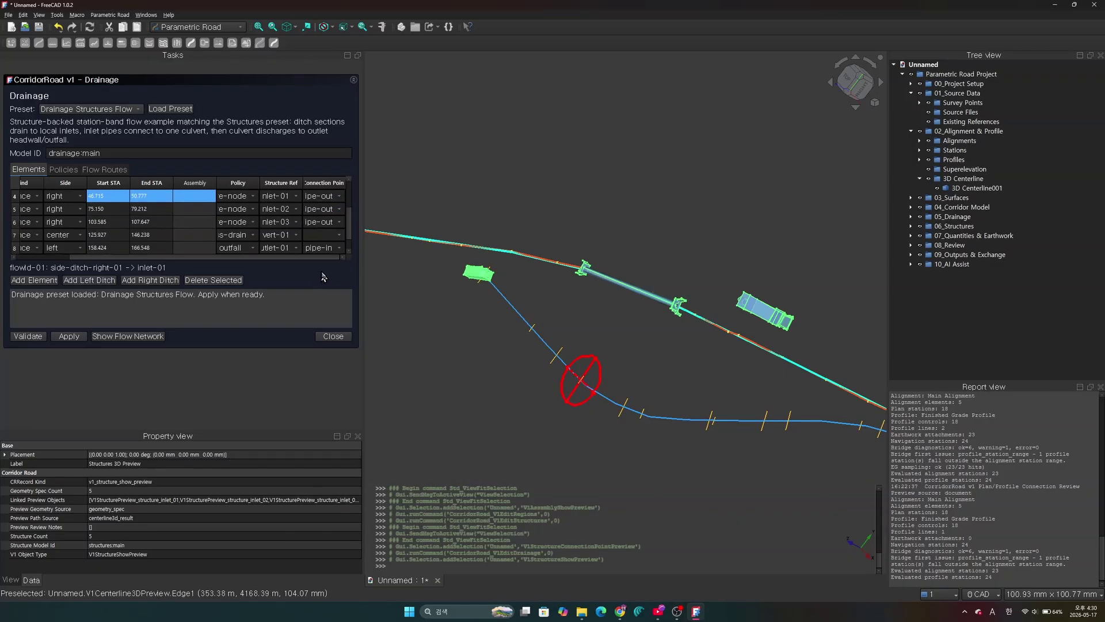
Apply the drainage model and show its flow network in the 3D view
left_click(70, 337)
left_click(584, 316)
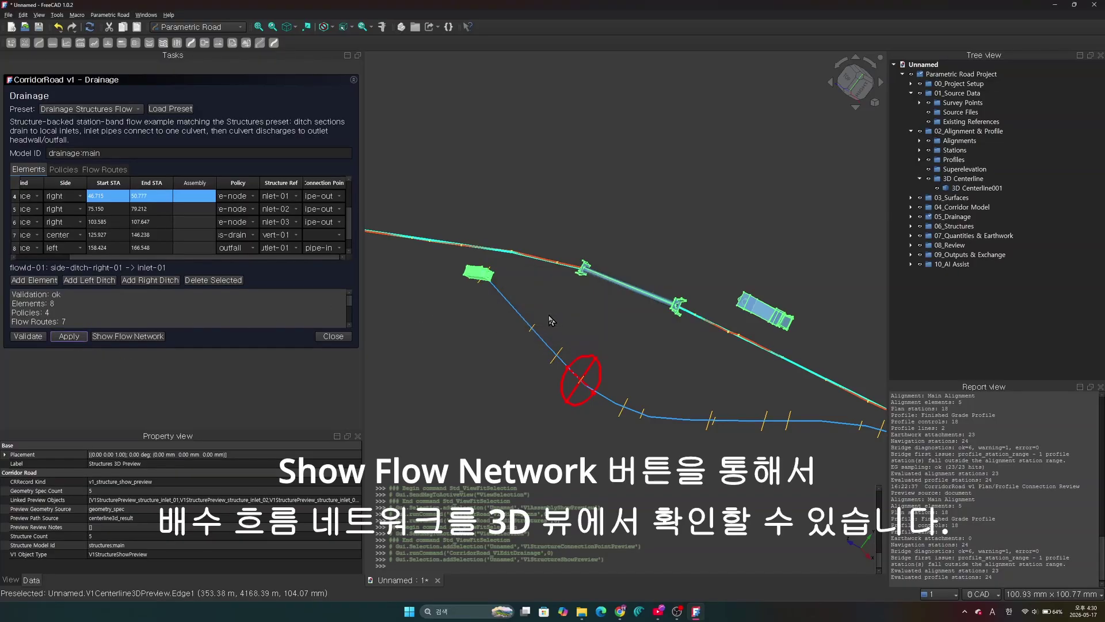
left_click(135, 341)
Examine the overall flow network and the pipe joining the last inlet to the culvert
scroll(525, 310, "down", 5)
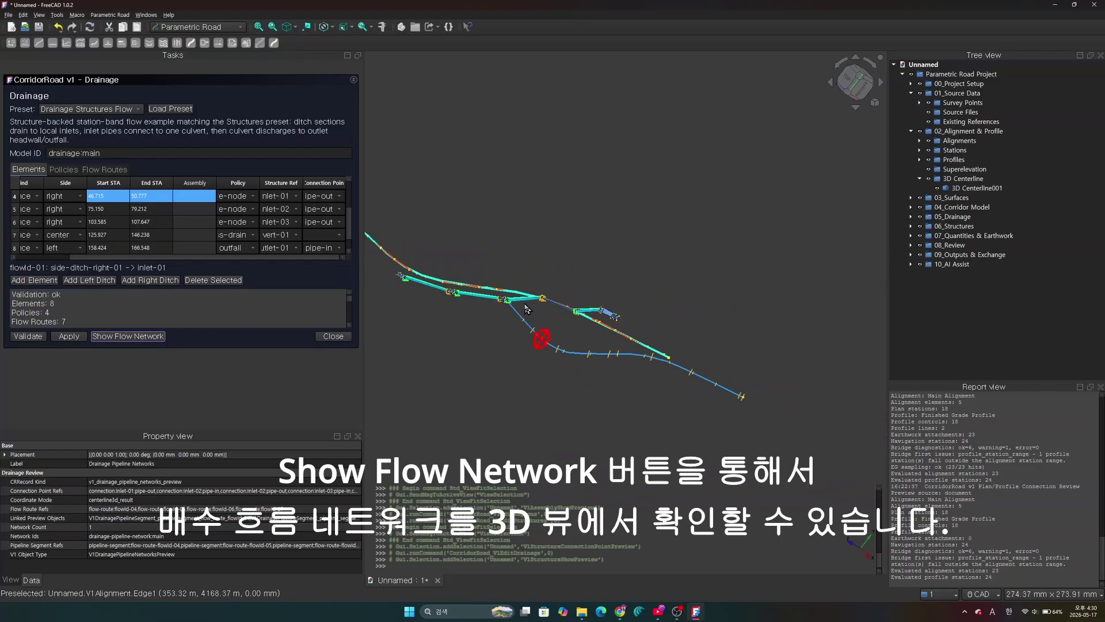
scroll(524, 308, "up", 5)
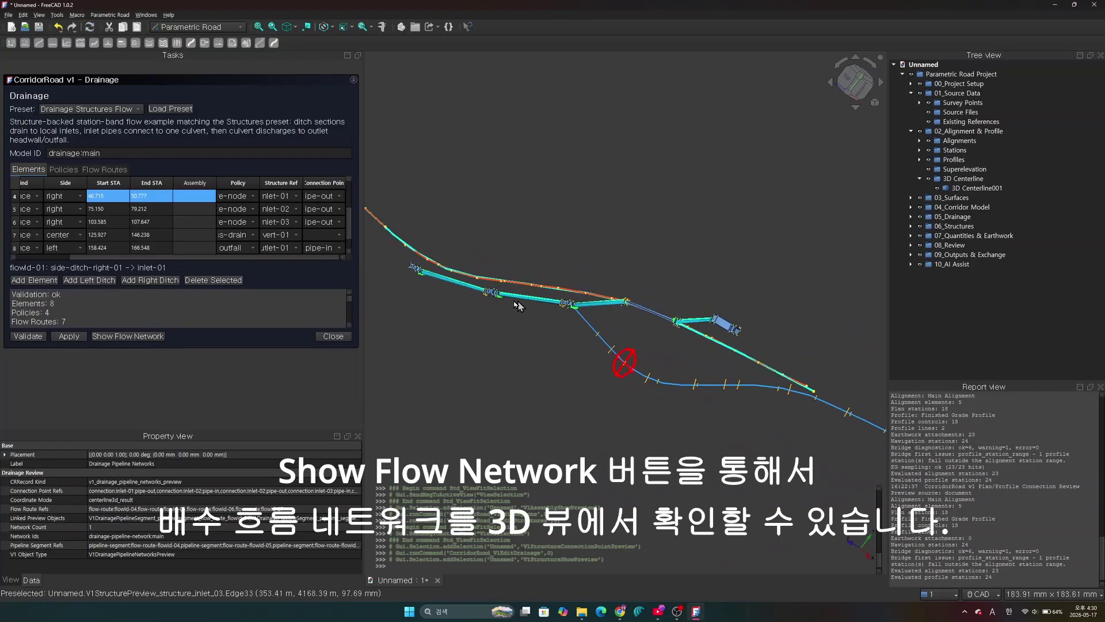
middle_click_drag(518, 305, 501, 259)
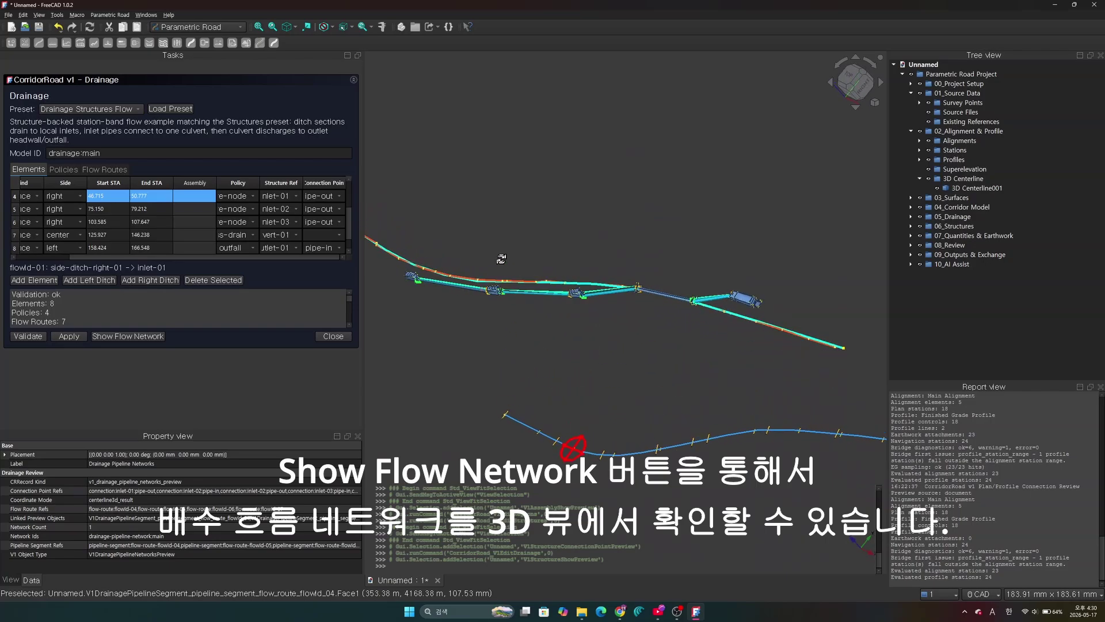
scroll(631, 284, "up", 4)
scroll(658, 285, "up", 1)
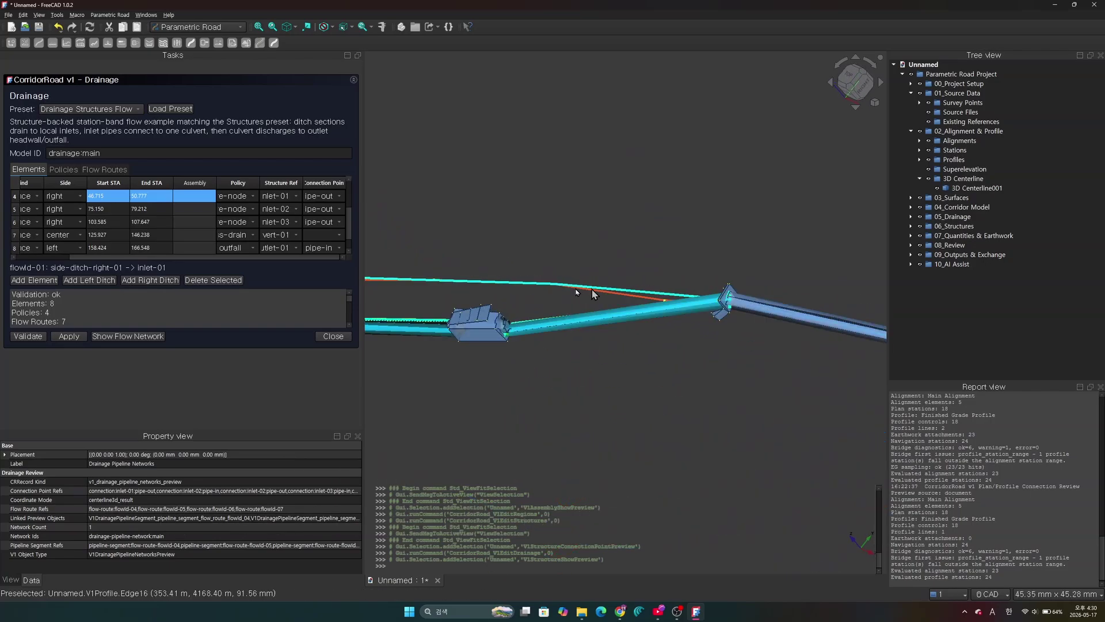
Inspect the collector pipes between the three inlets and the pipe linking the culvert to the outlet headwall
scroll(542, 266, "down", 3)
middle_click_drag(484, 323, 629, 300)
scroll(564, 299, "up", 6)
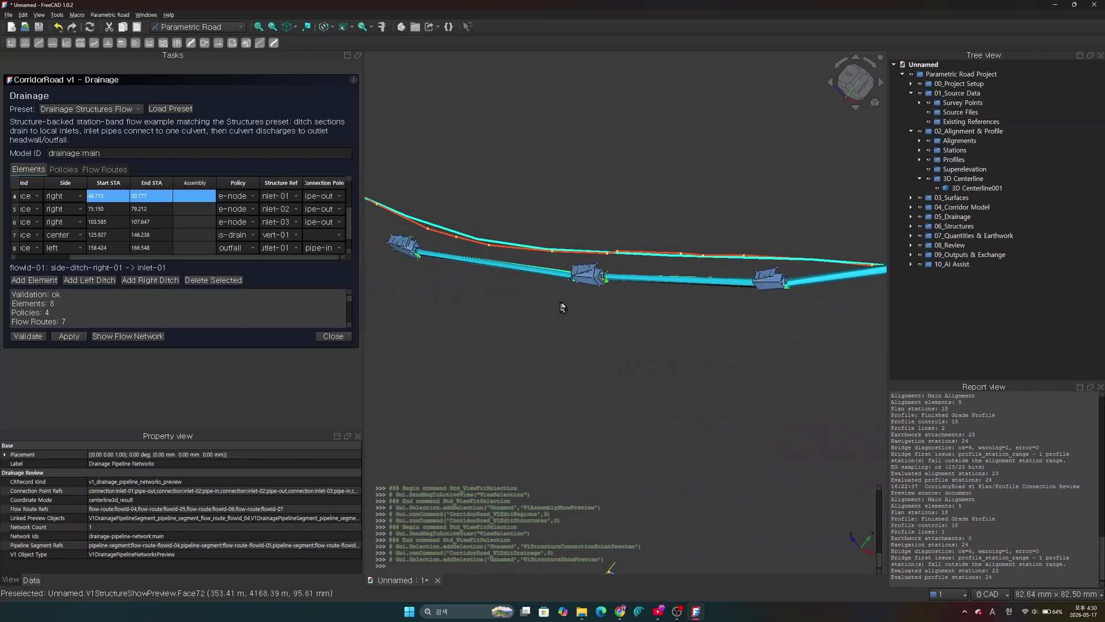
scroll(535, 268, "down", 6)
middle_click_drag(453, 277, 602, 276)
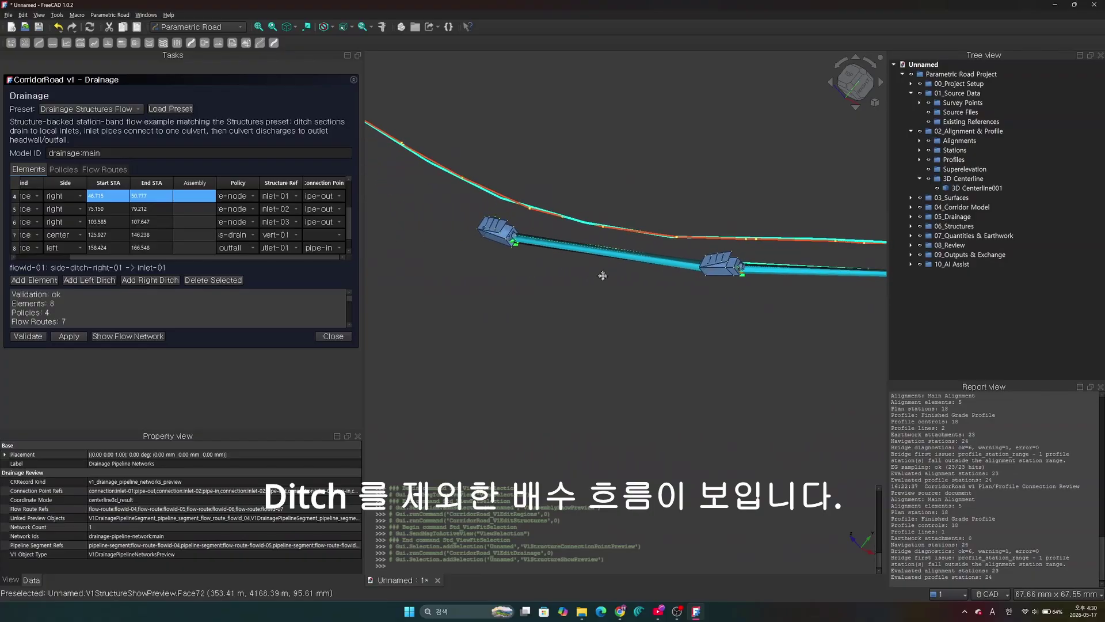
scroll(513, 247, "up", 6)
scroll(514, 250, "down", 4)
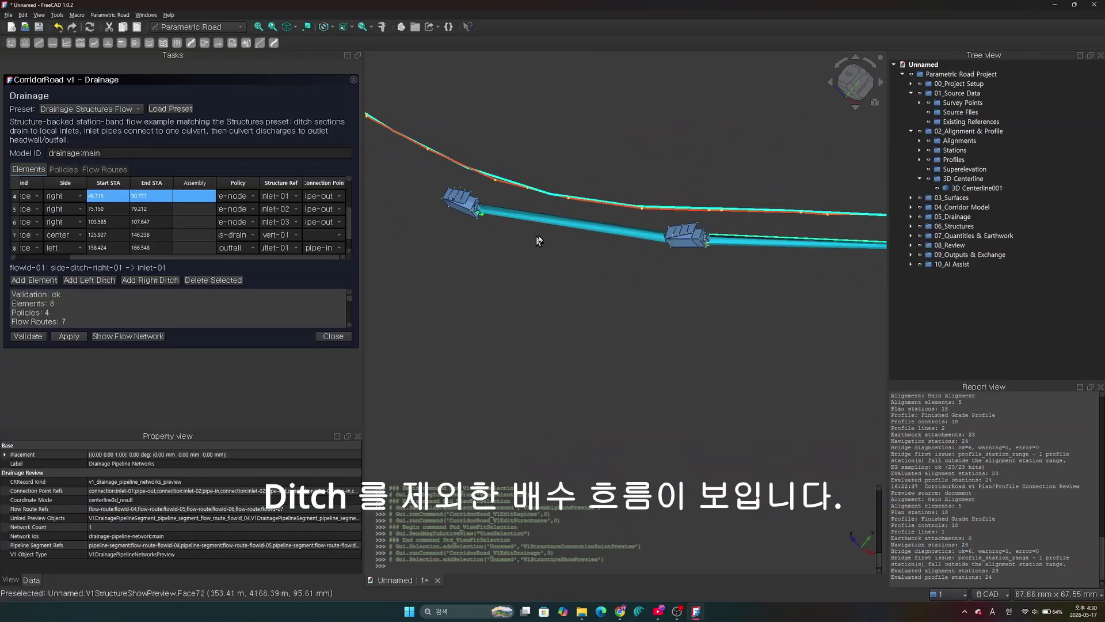
scroll(633, 227, "down", 2)
scroll(633, 228, "up", 3)
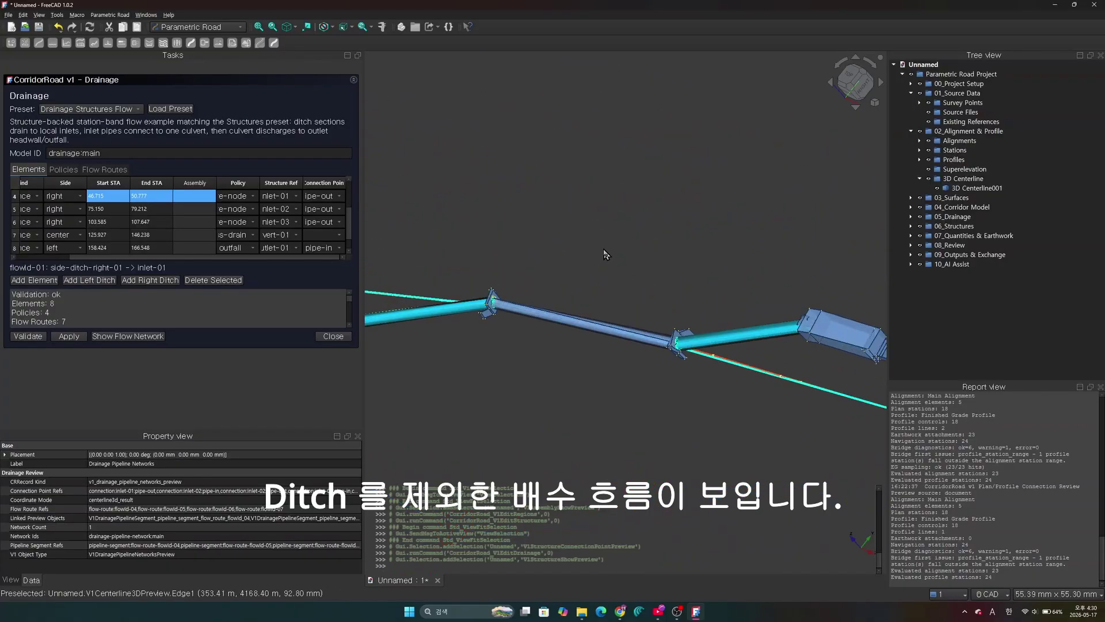
scroll(525, 241, "up", 1)
scroll(525, 241, "down", 4)
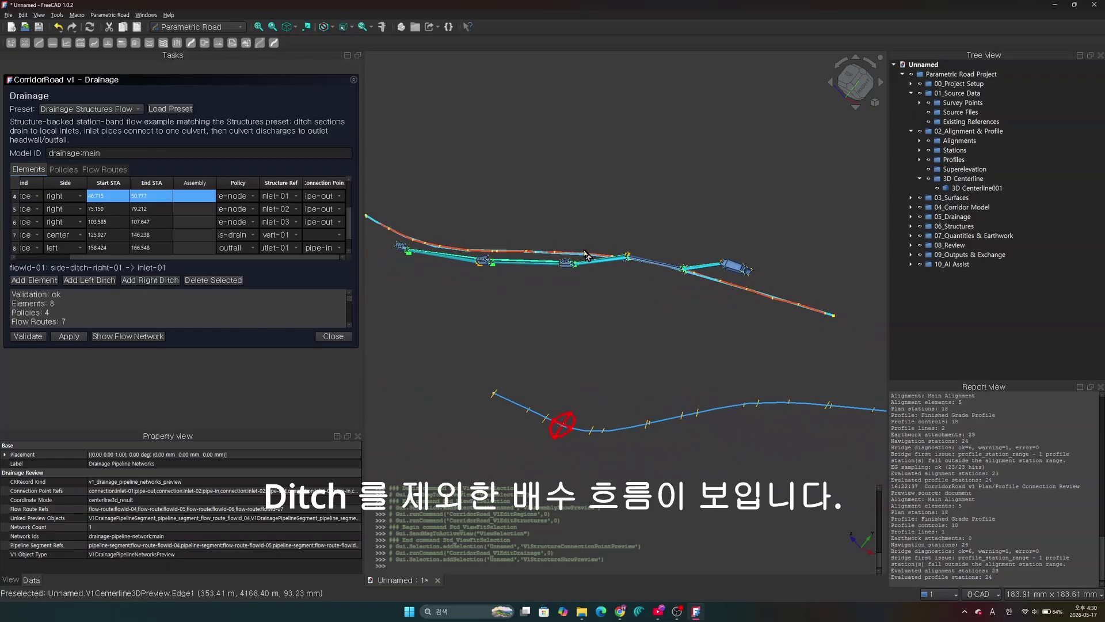
Open the drainage model's flow routes and review the from and to elements of the ditch-to-inlet routes
left_click(109, 168)
left_click(47, 208)
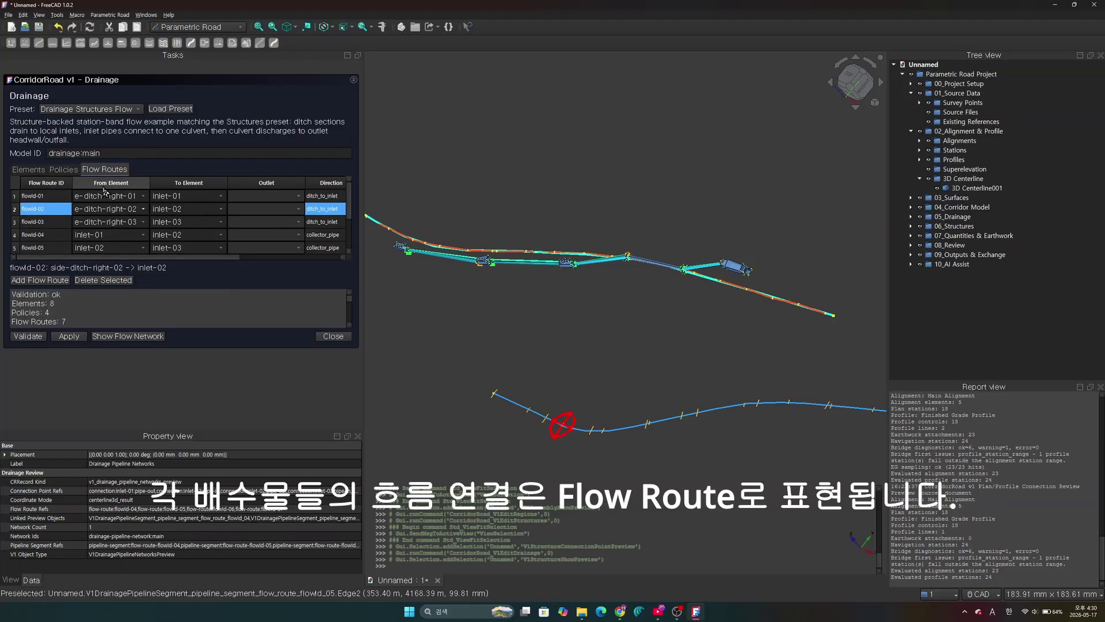
left_click(199, 209)
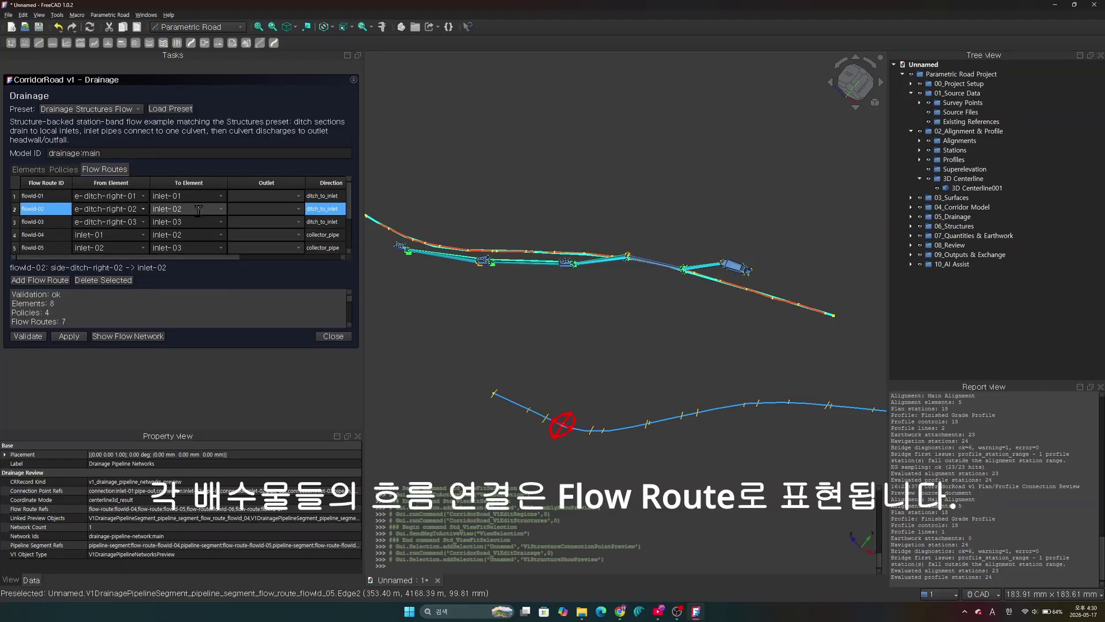
left_click(200, 222)
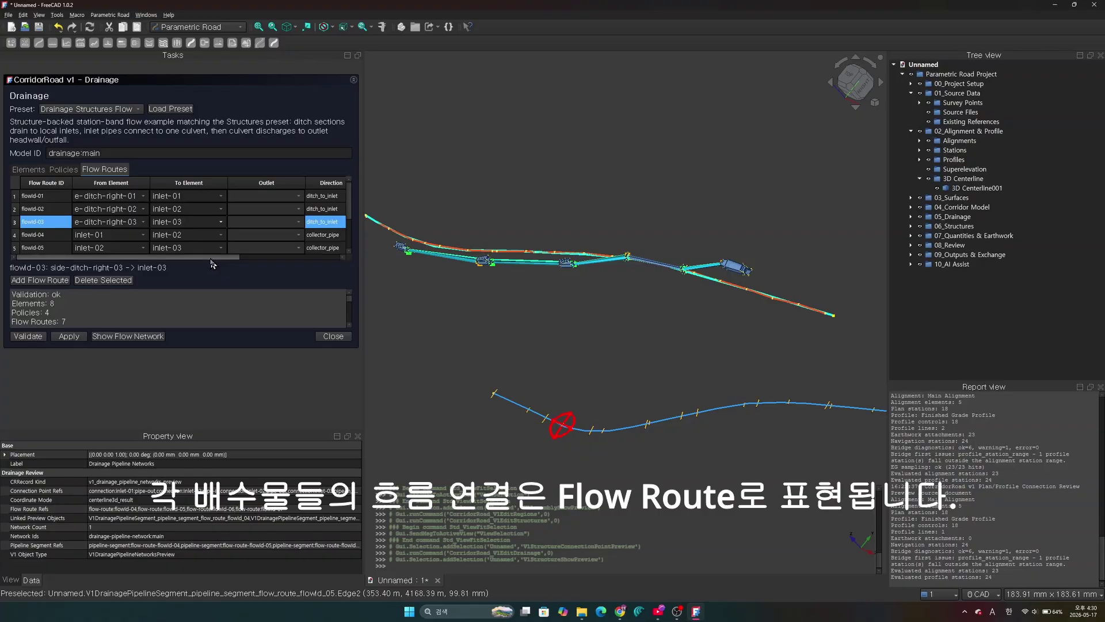
left_click_drag(213, 257, 240, 260)
Go through the flow routes and highlight the flowId-04, flowId-05 and flowId-07 pipe segments in the 3D view
left_click(40, 235)
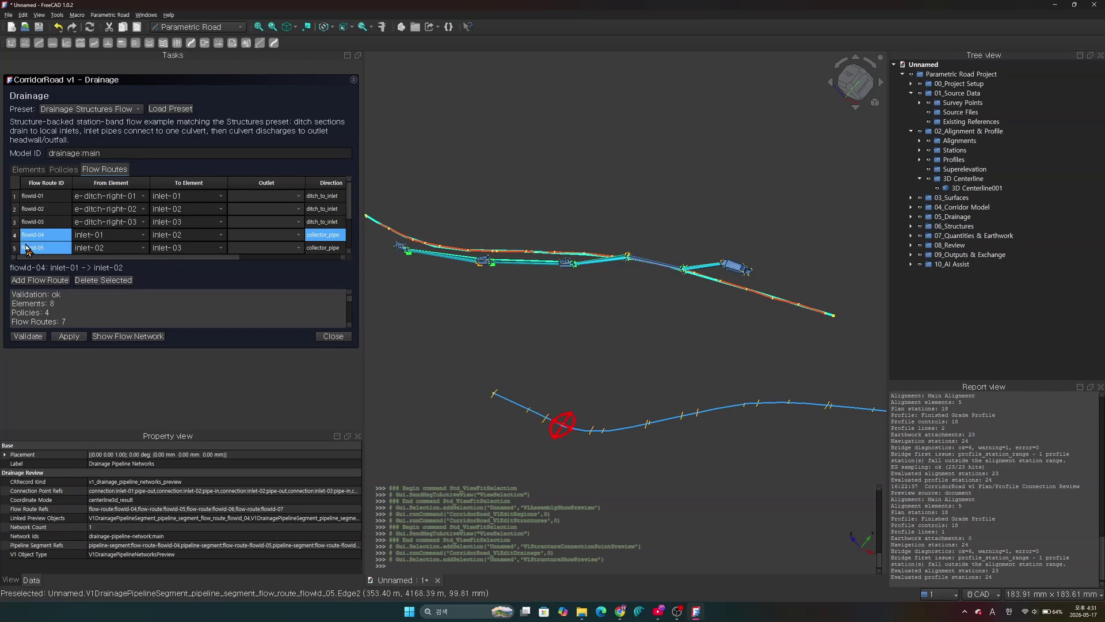
double_click(27, 224)
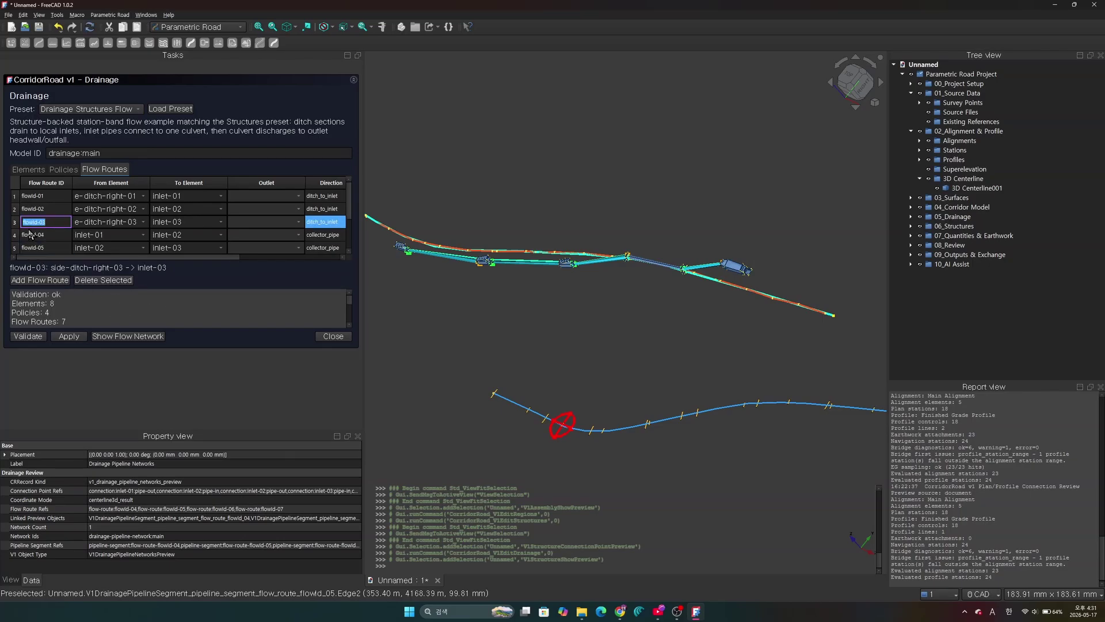
double_click(30, 233)
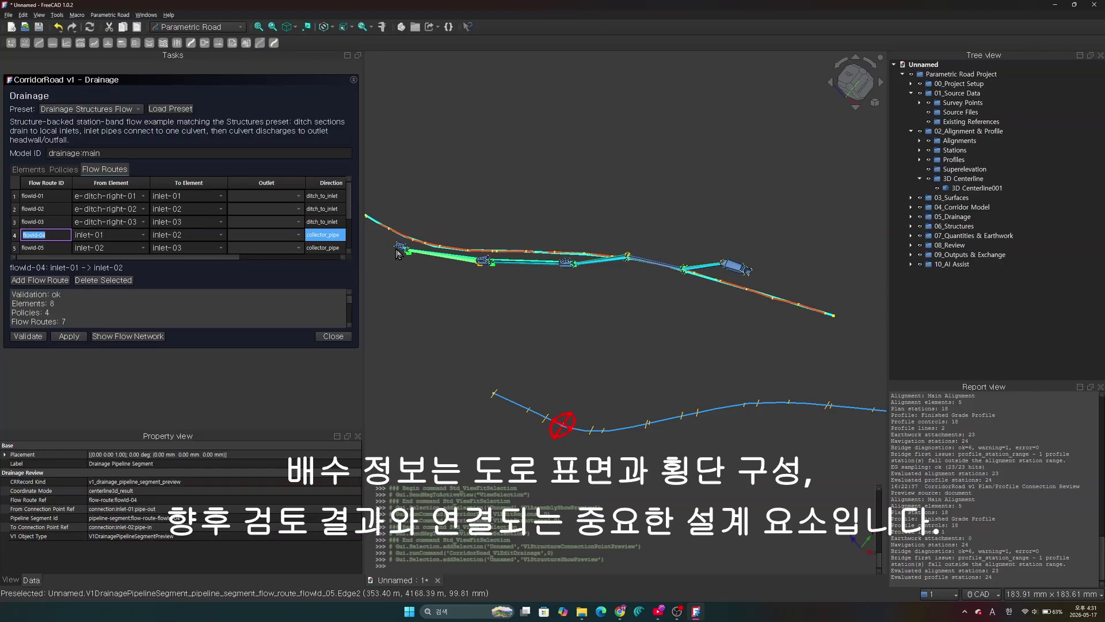
double_click(33, 248)
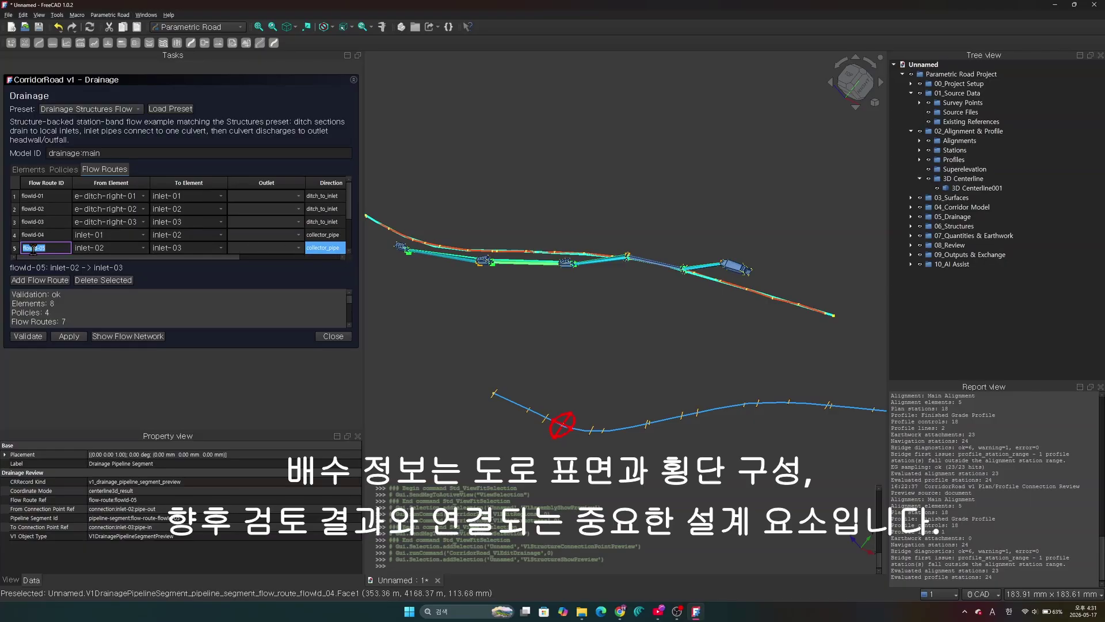
left_click(31, 211)
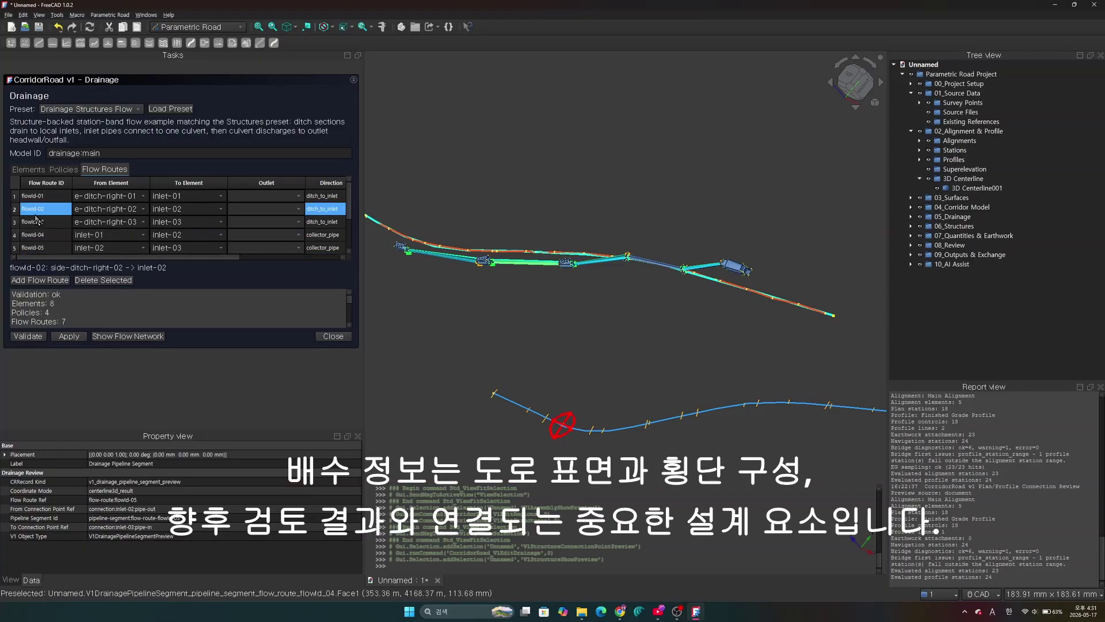
scroll(34, 212, "down", 1)
left_click(35, 248)
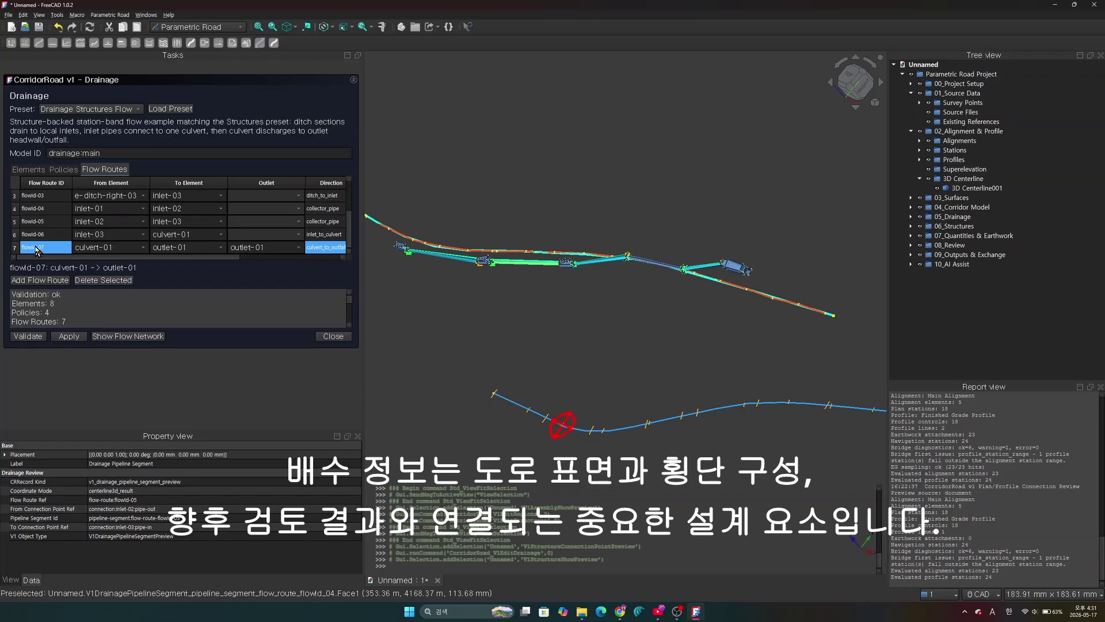
double_click(35, 248)
left_click(151, 378)
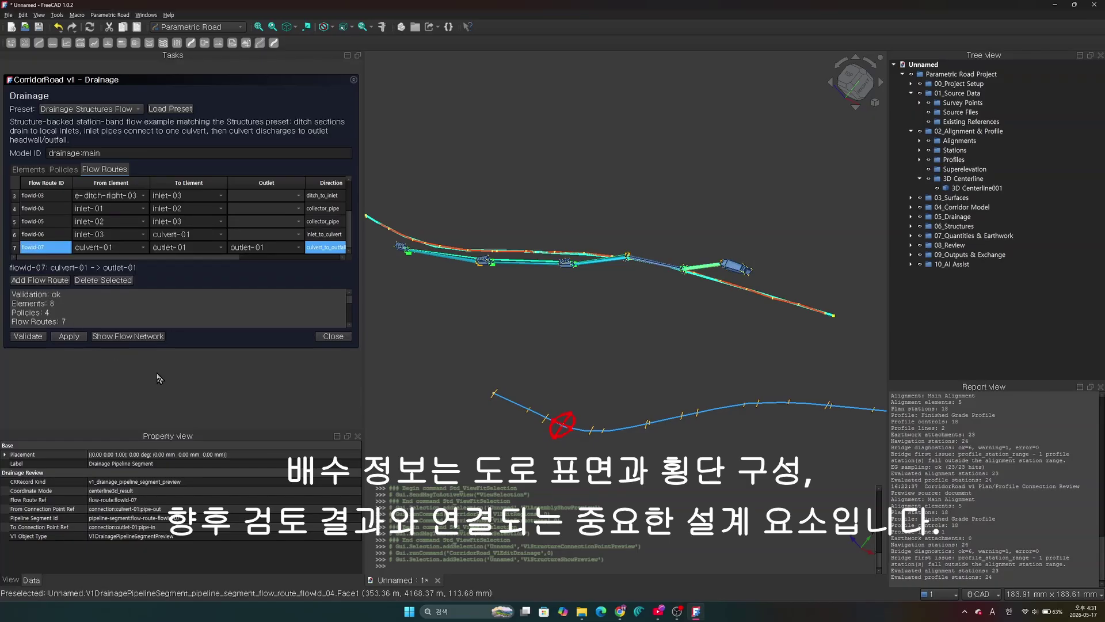
Close the Drainage editor and open Drainage Review to look through its element rows, including inlet-02
left_click(337, 340)
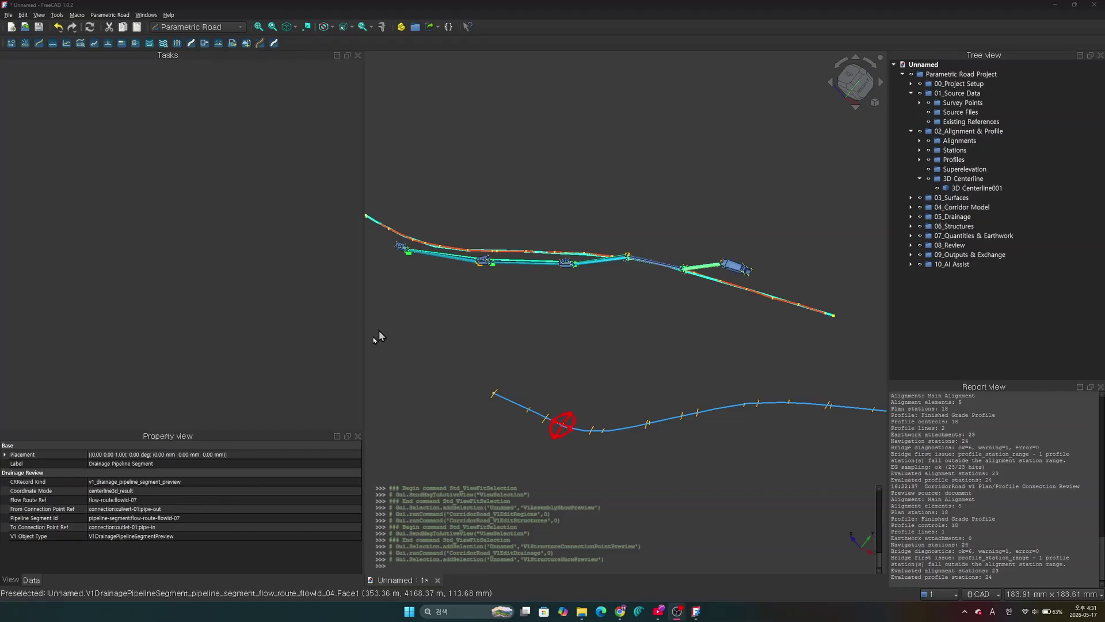
left_click(225, 205)
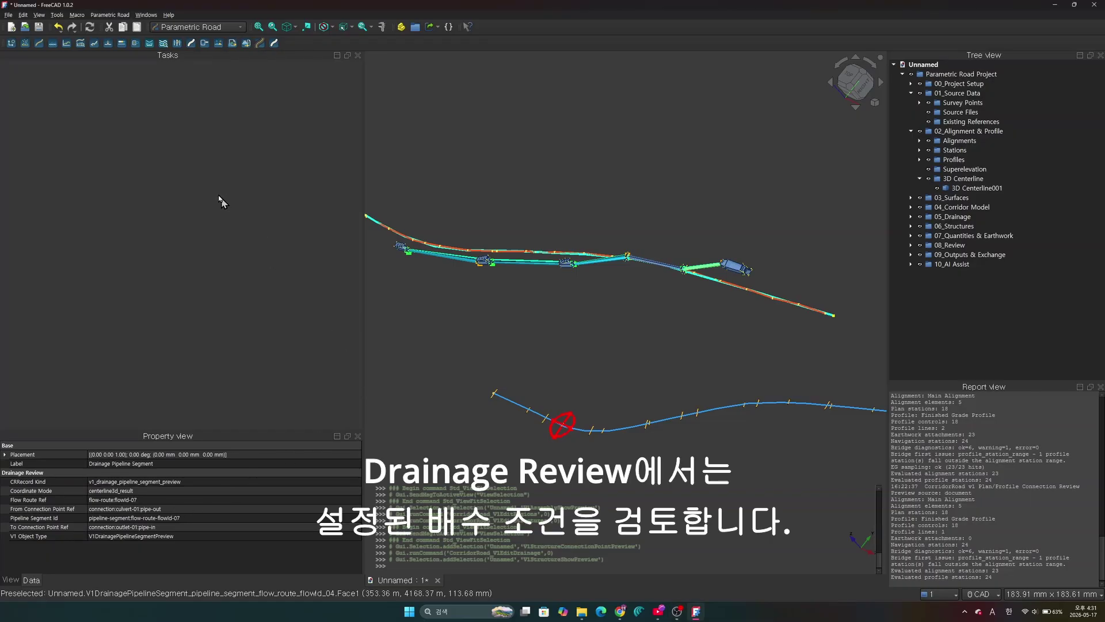
left_click(162, 43)
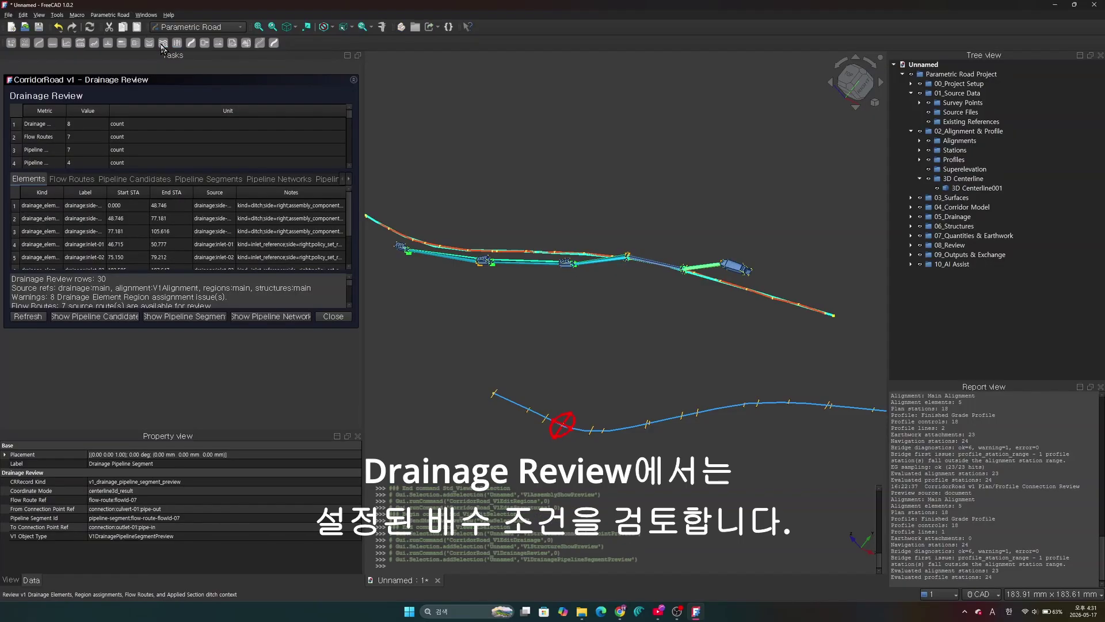
scroll(98, 227, "down", 1)
left_click(99, 224)
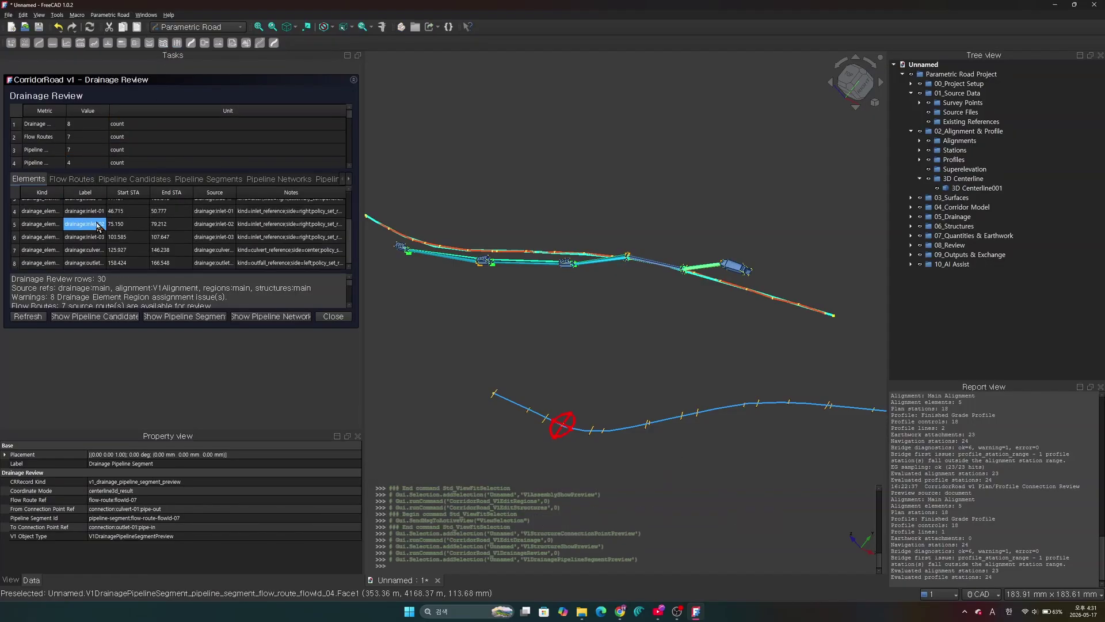
Review the drainage elements and flow routes, plus the pipeline candidates, segments and networks, in Drainage Review
scroll(296, 220, "up", 1)
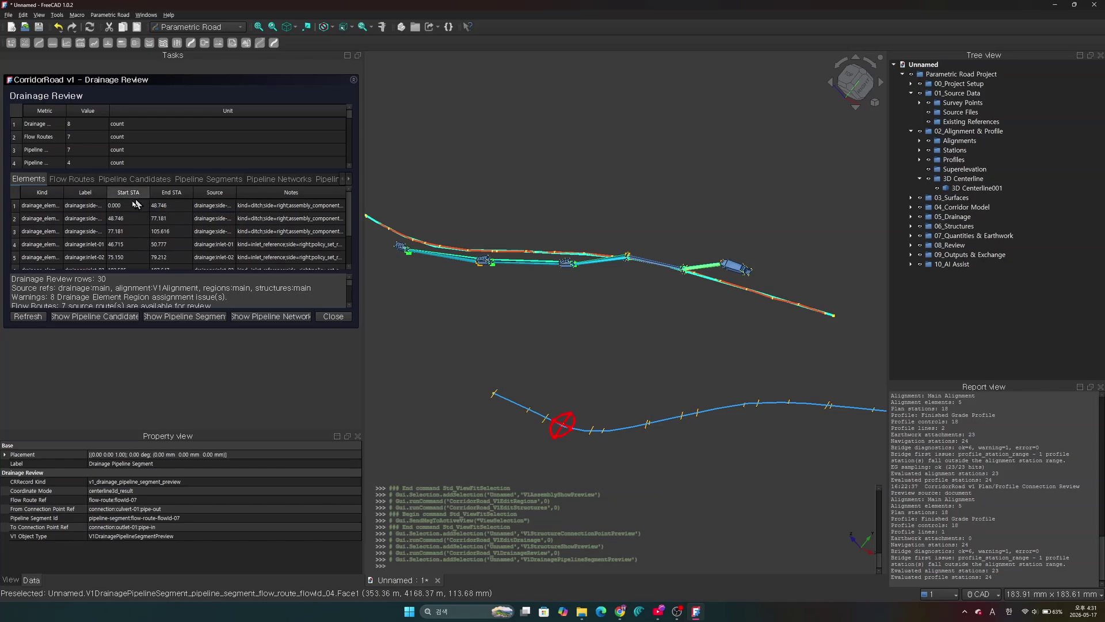
left_click(69, 181)
scroll(86, 221, "down", 1)
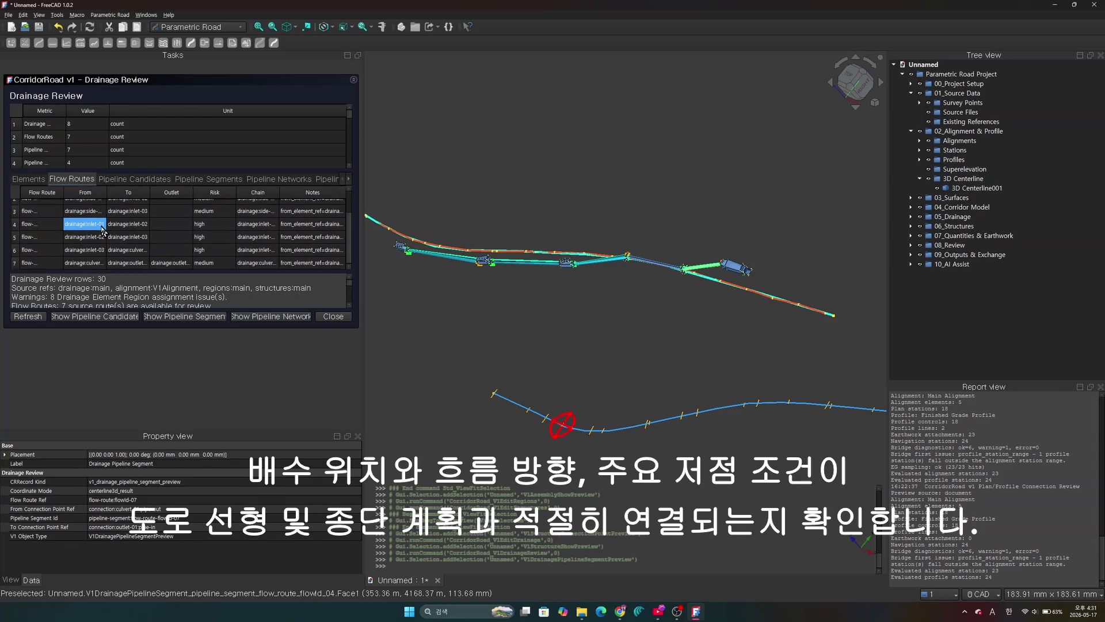
left_click(118, 182)
left_click(193, 181)
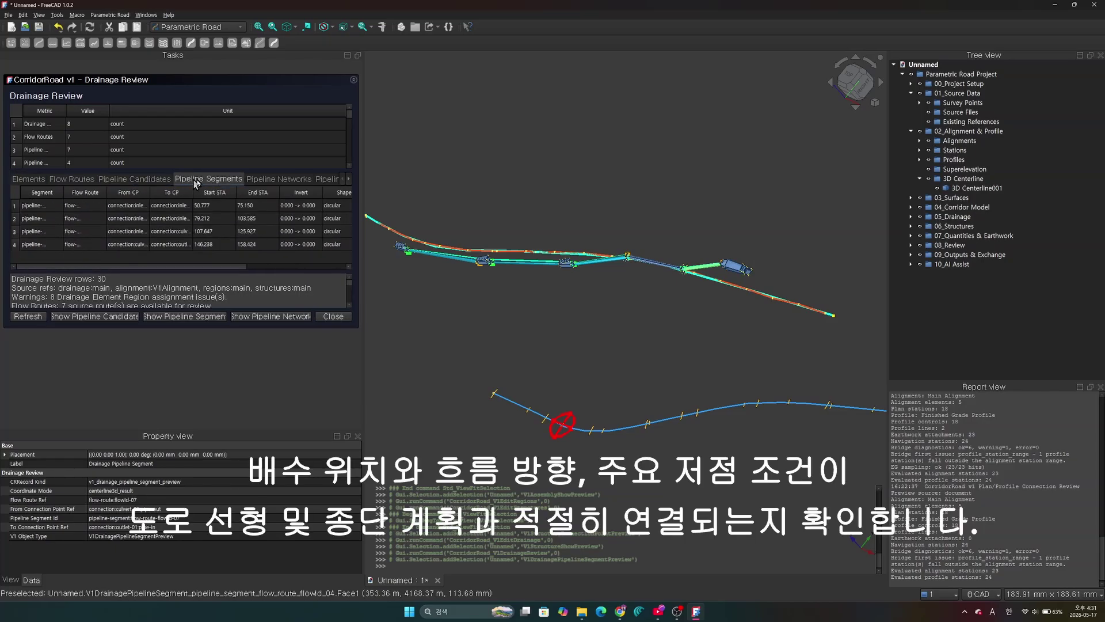
left_click(262, 183)
left_click(327, 181)
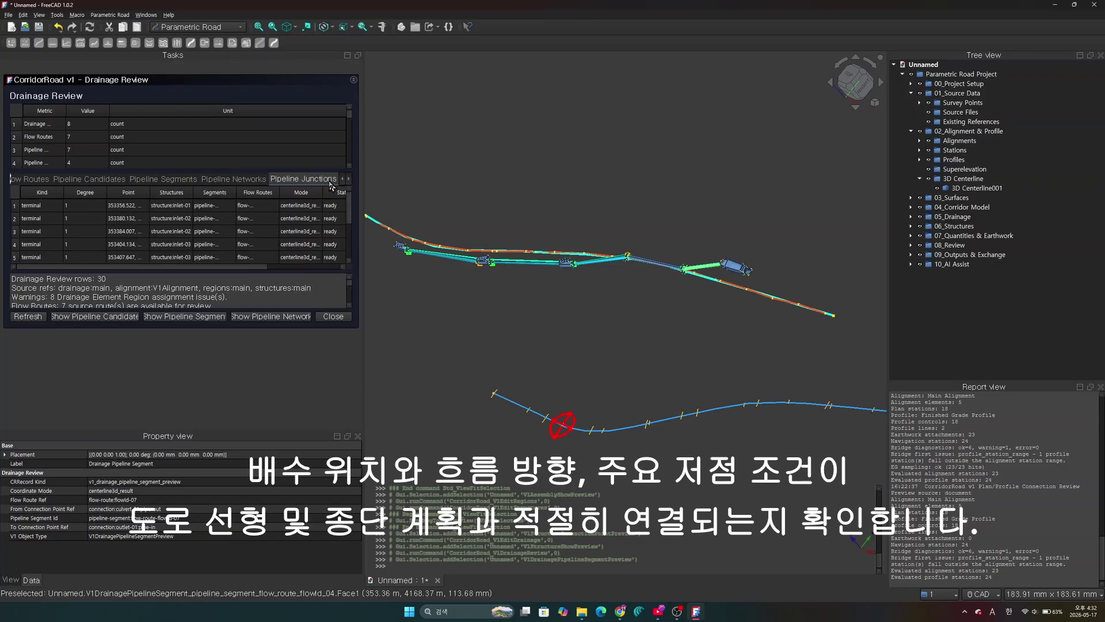
Look through the pipeline junction rows and close Drainage Review
left_click(119, 244)
scroll(117, 242, "down", 1)
scroll(117, 242, "up", 1)
scroll(119, 238, "down", 1)
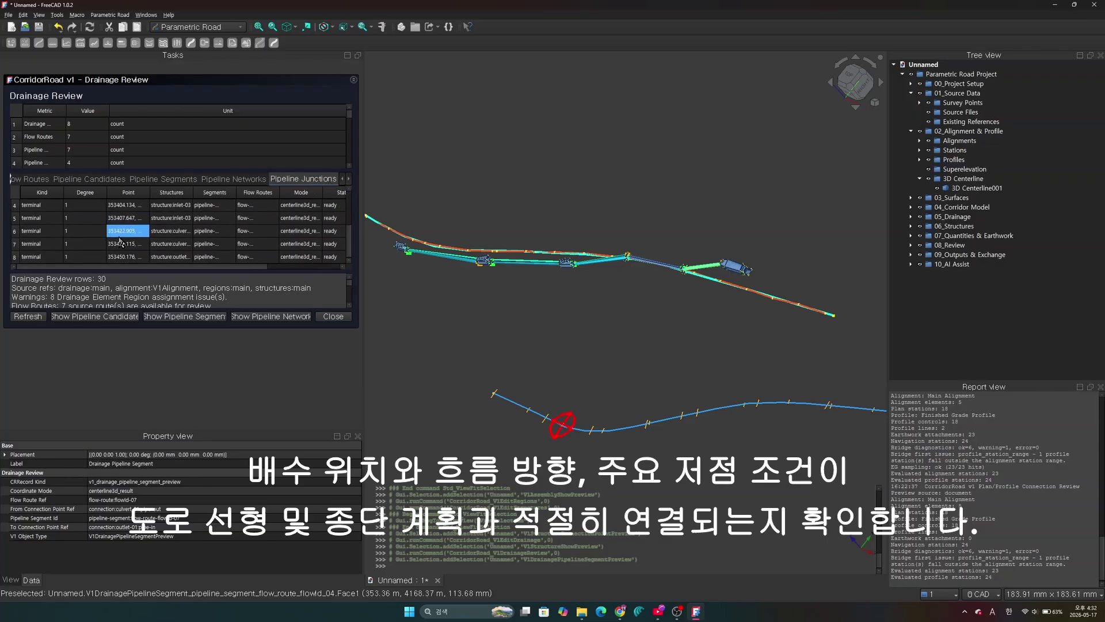
left_click(329, 319)
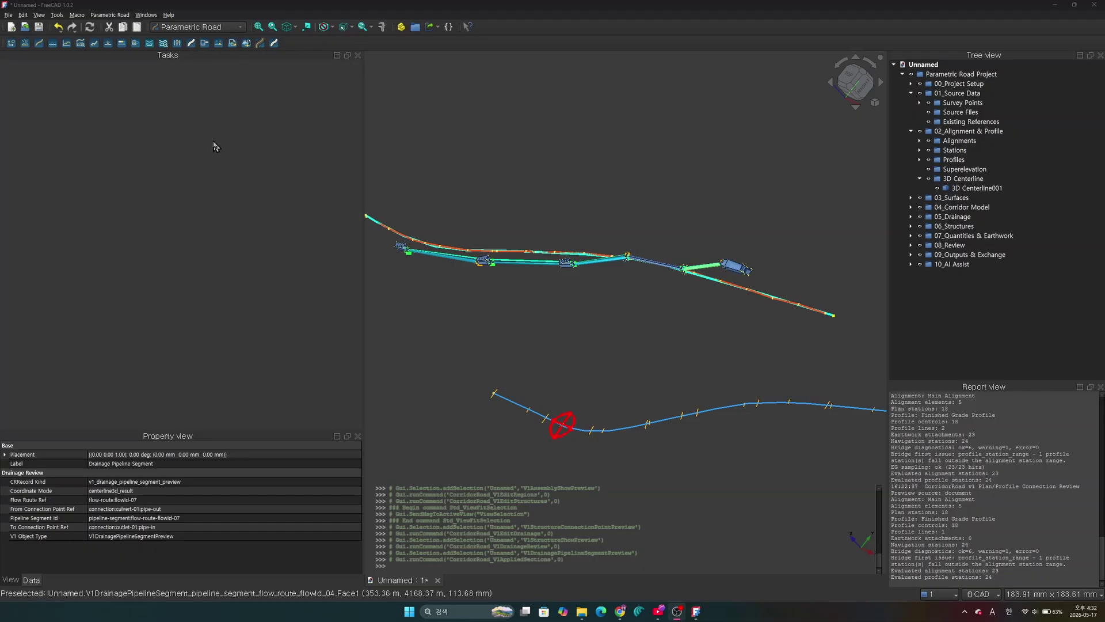
Build the Applied Sections from the alignment, profile, stations, assembly, regions and structures
left_click(177, 46)
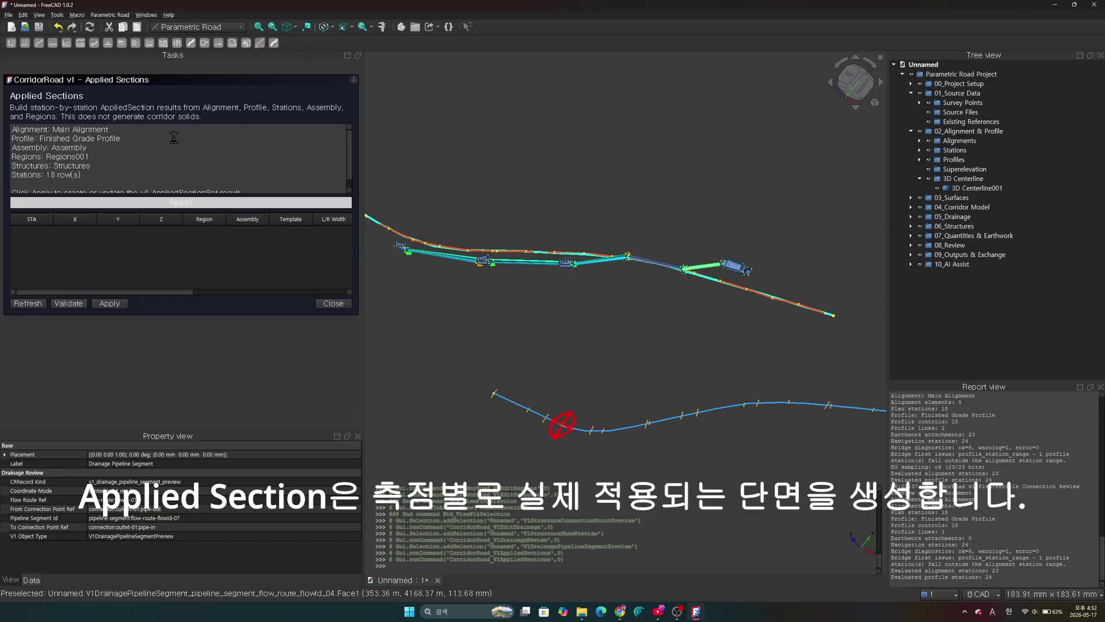
left_click(350, 188)
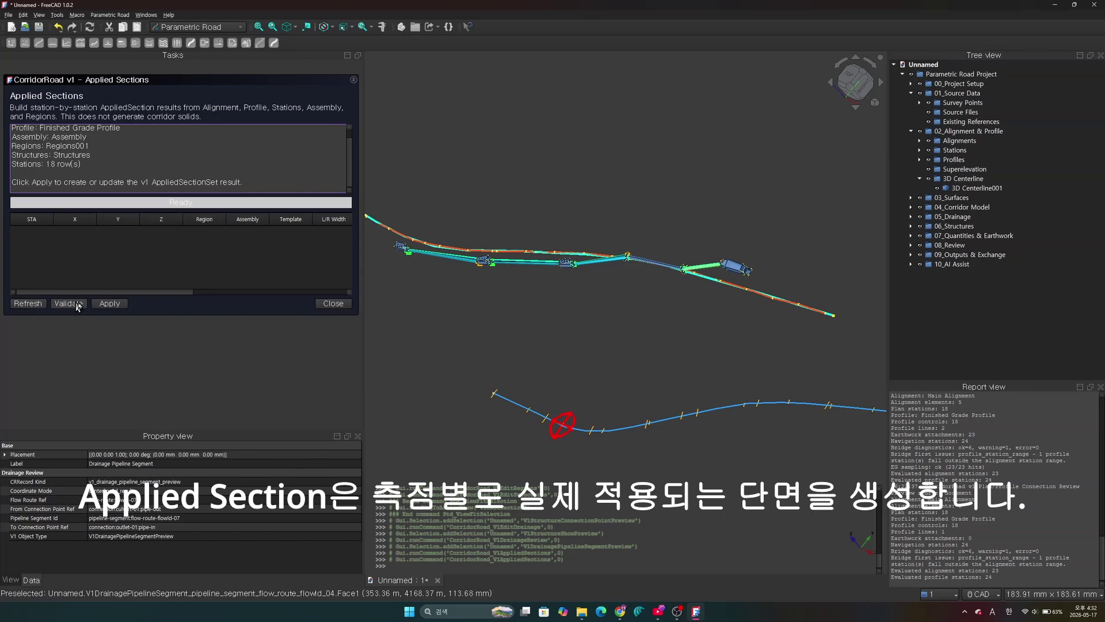
left_click(108, 304)
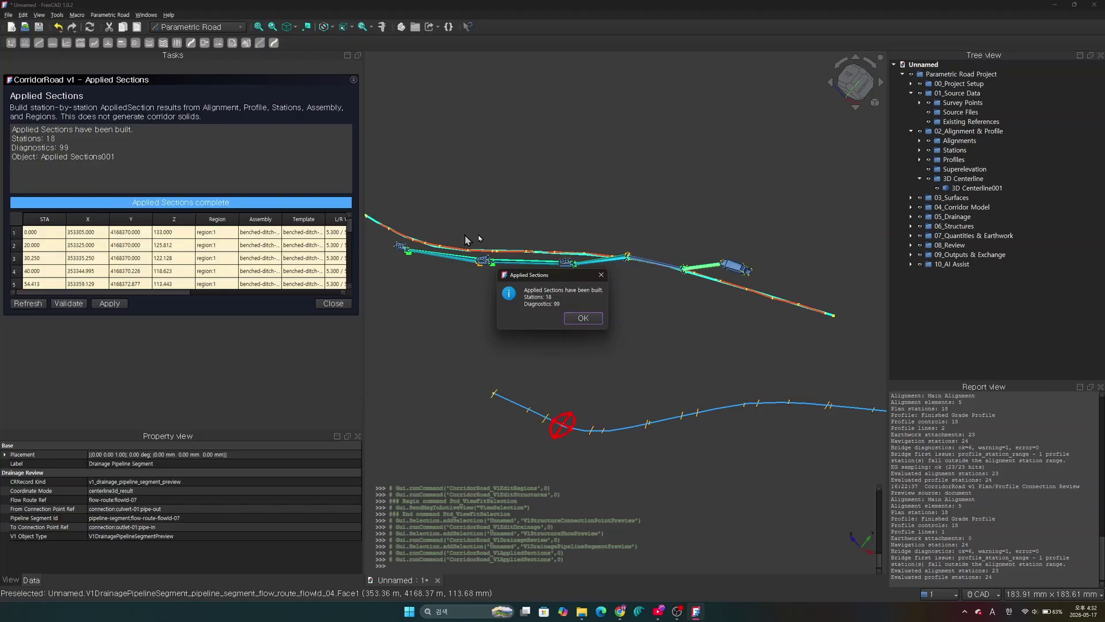
left_click(582, 319)
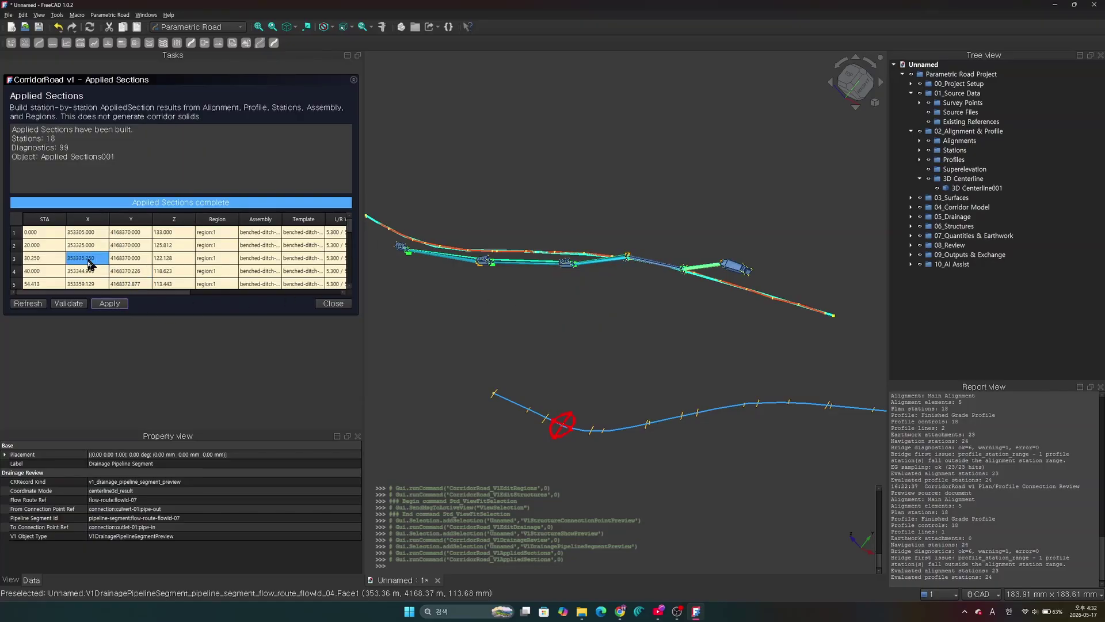
Preview the applied sections at stations 20.000, 0.000 and 100.000 in the 3D view
left_click(51, 246)
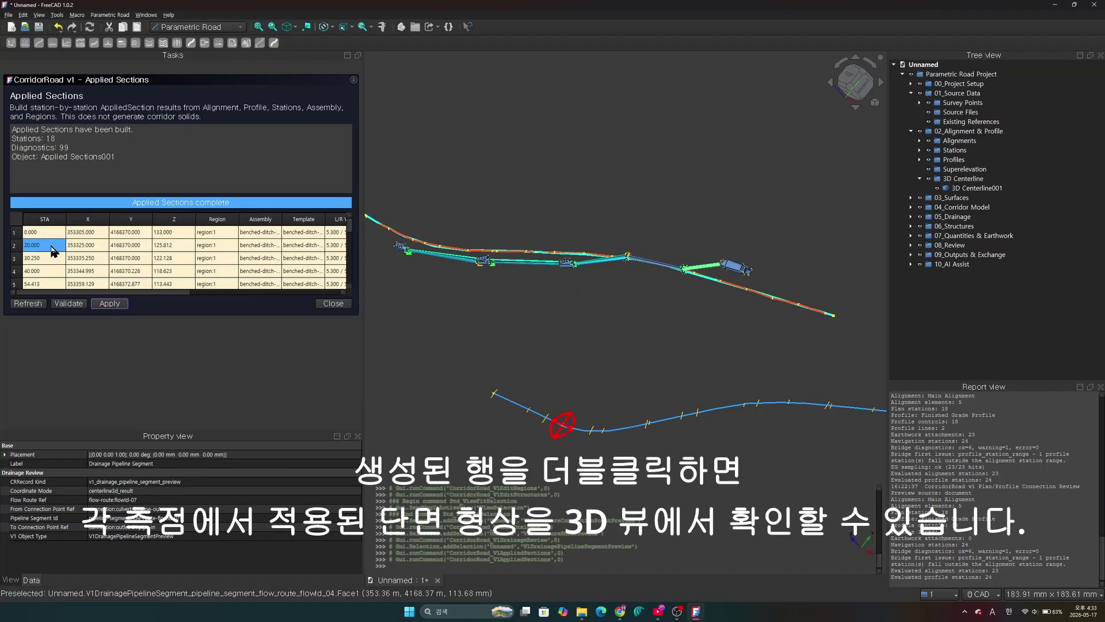
double_click(51, 247)
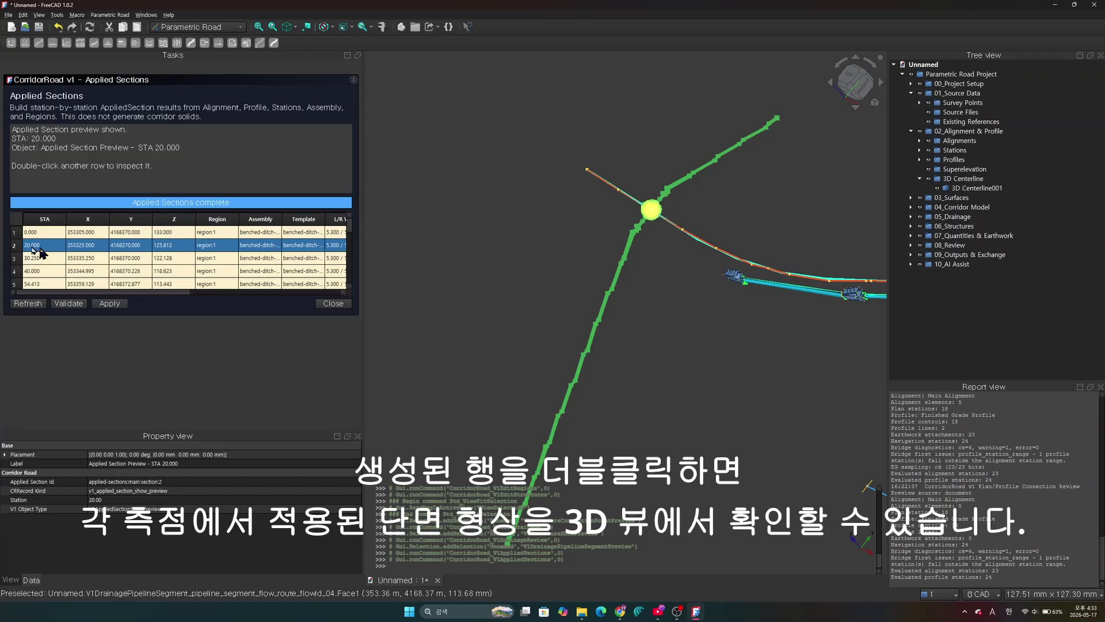
double_click(29, 232)
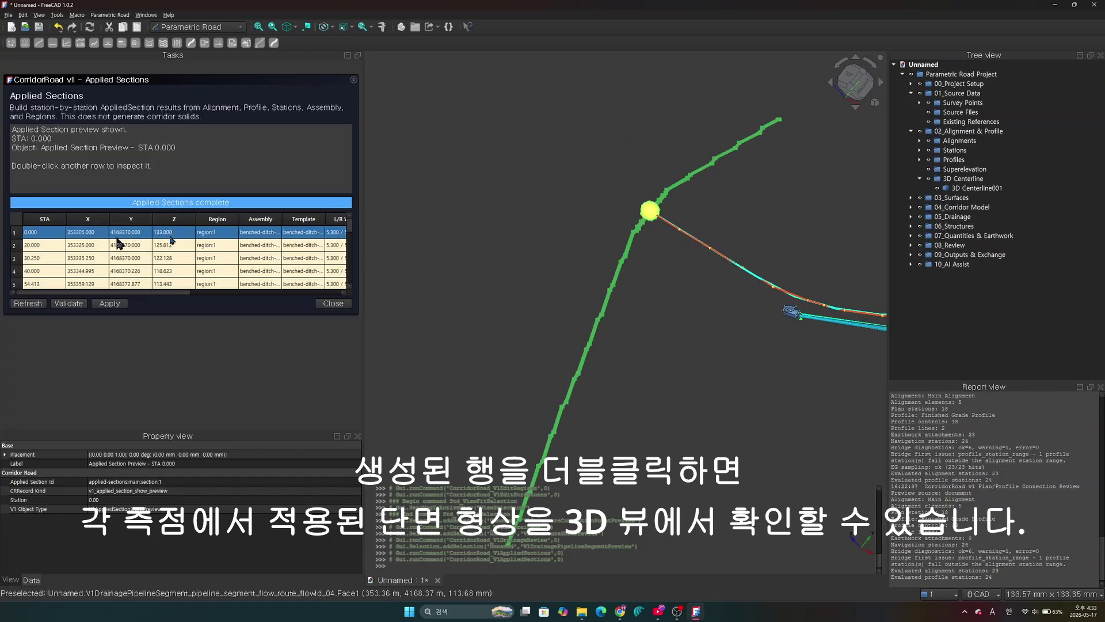
scroll(473, 265, "down", 7)
scroll(46, 268, "down", 2)
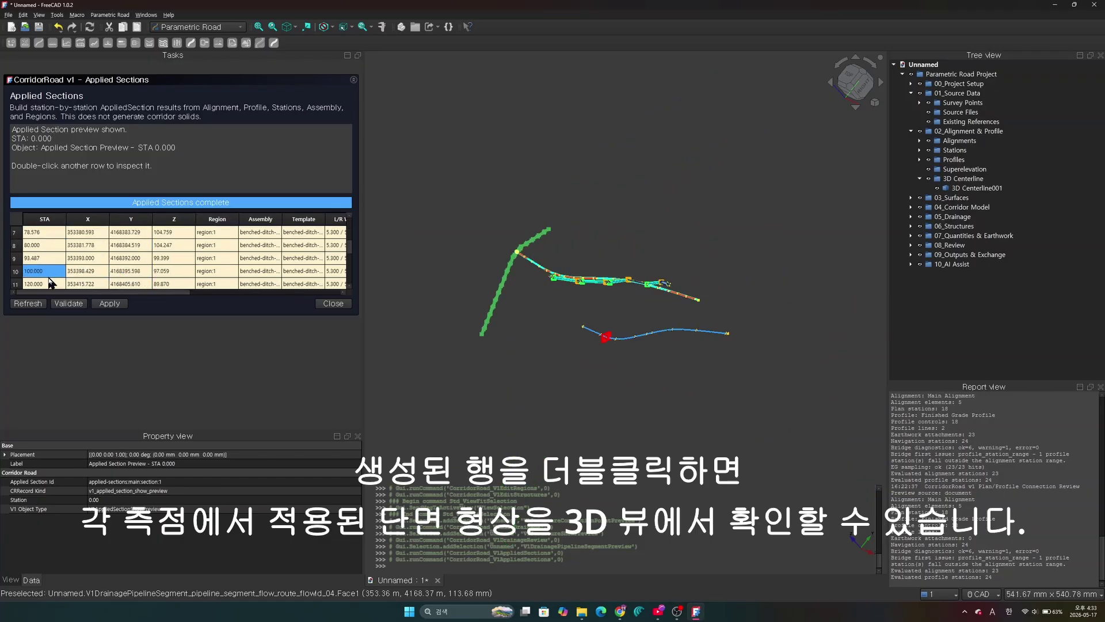
double_click(50, 275)
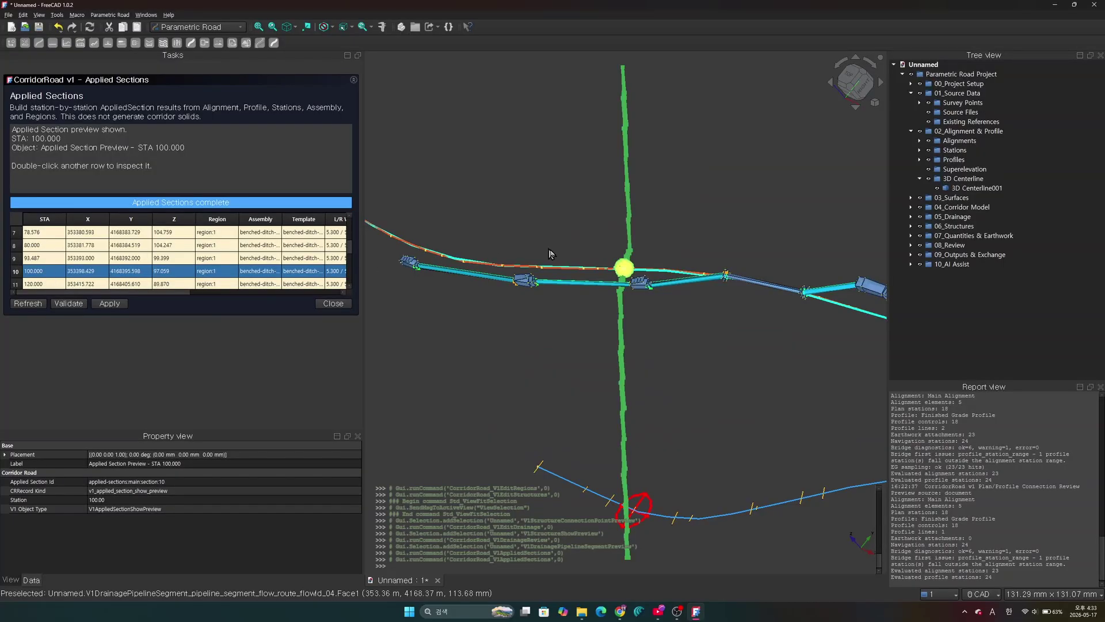
Preview the applied section at station 200.000, check the further section columns and close Applied Sections
scroll(550, 253, "down", 3)
scroll(62, 270, "down", 3)
left_click(62, 278)
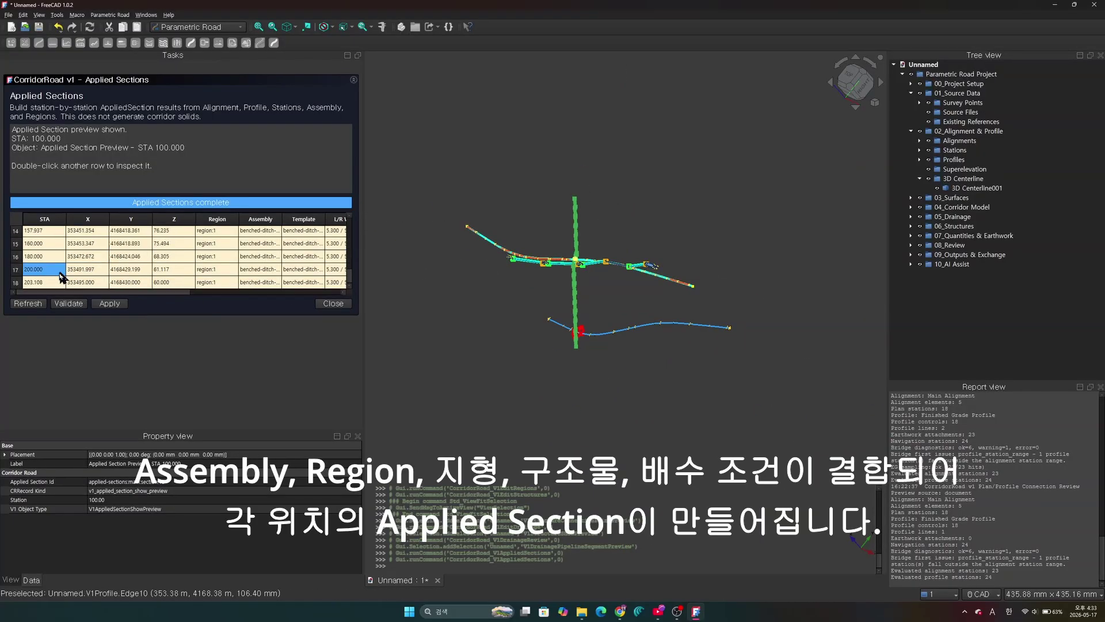
double_click(54, 272)
scroll(600, 249, "down", 5)
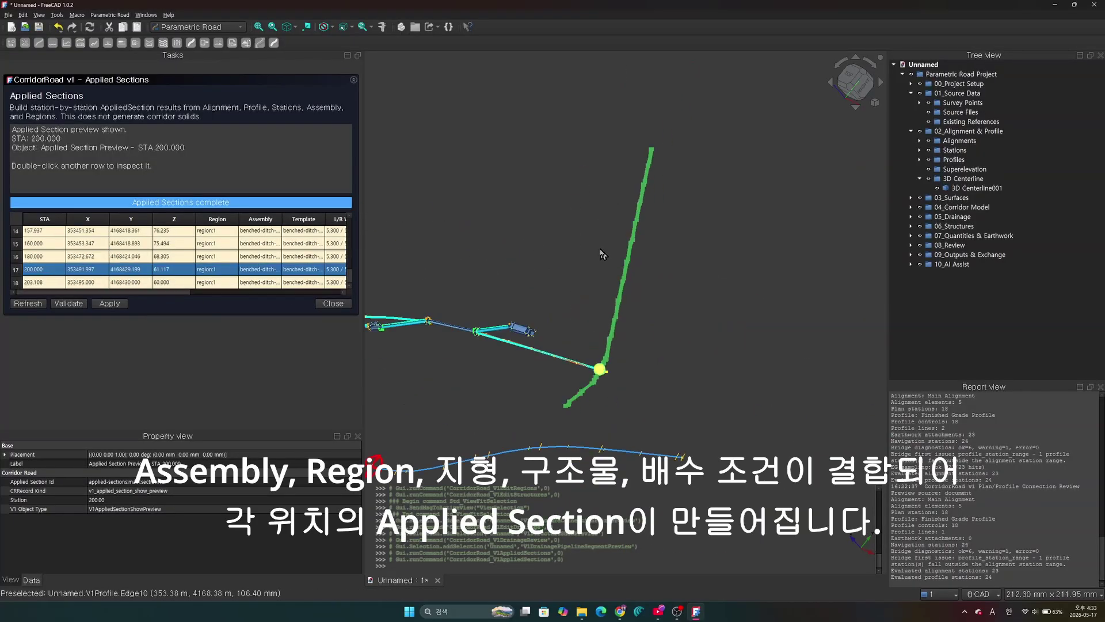
scroll(601, 319, "up", 5)
scroll(591, 309, "down", 5)
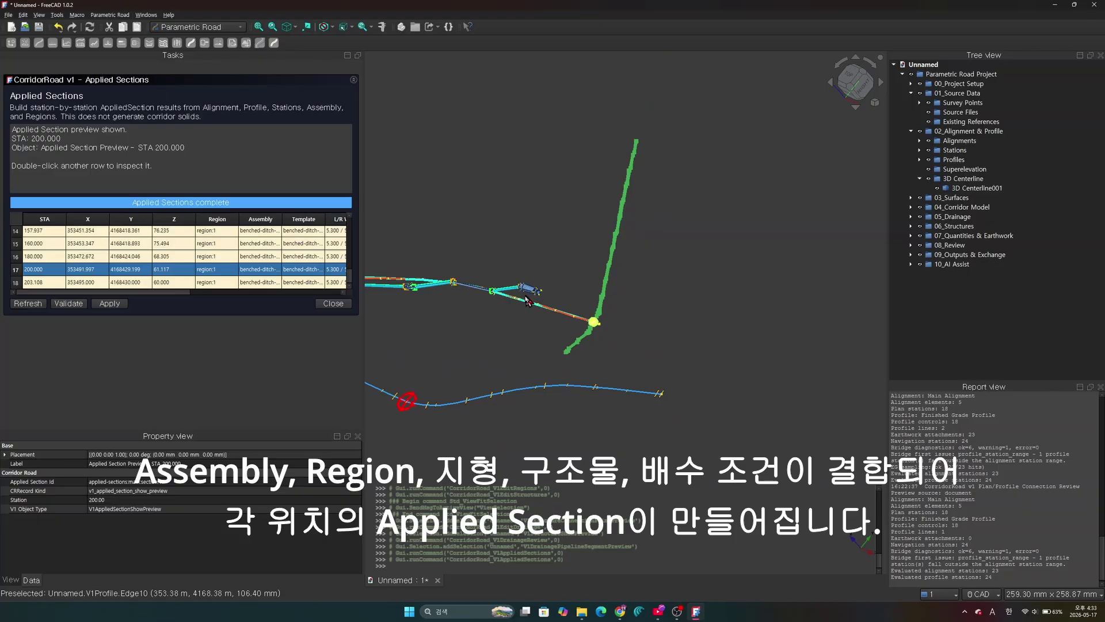
left_click_drag(70, 292, 145, 310)
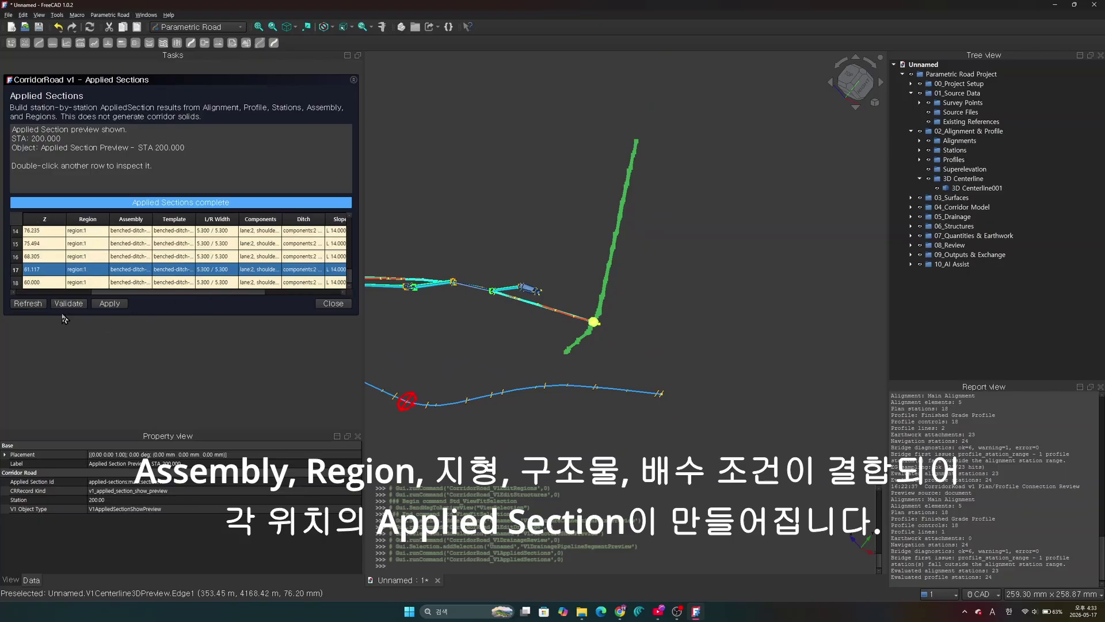
left_click(327, 305)
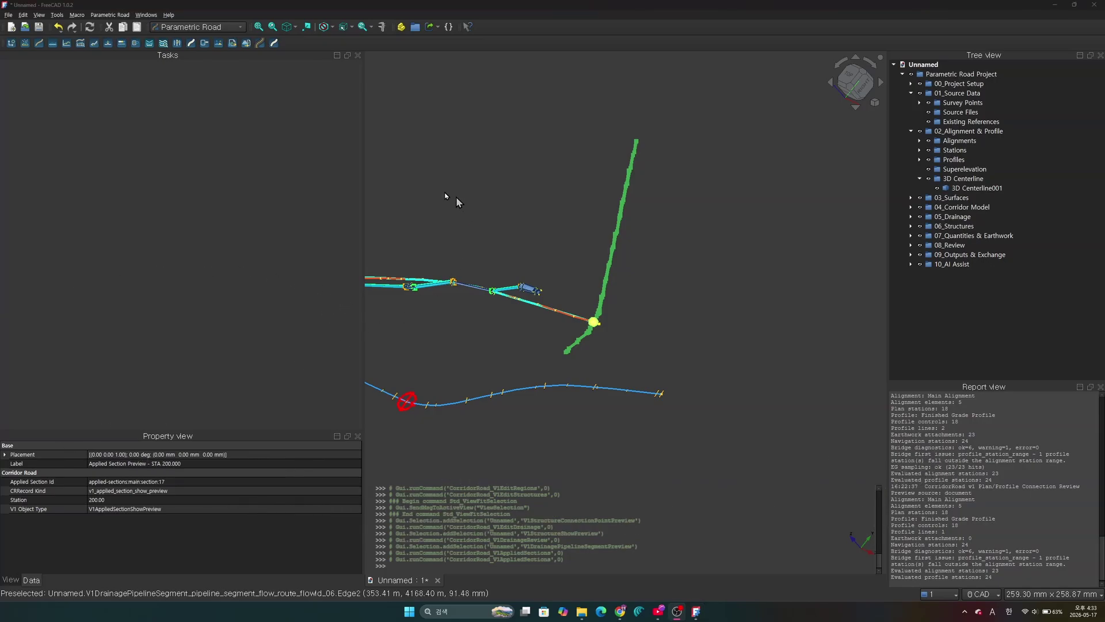
Open Build Parametric and look through its guided review, results, slope issues, regions and drainage diagnostics
left_click(191, 44)
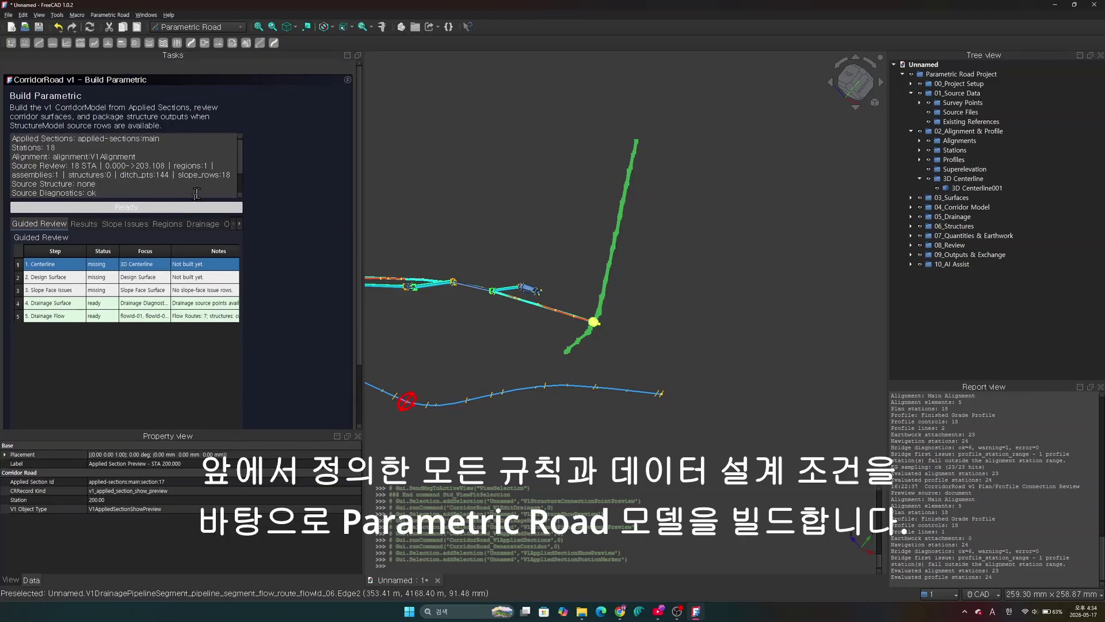
left_click(83, 224)
left_click(125, 224)
left_click(39, 224)
left_click(102, 277)
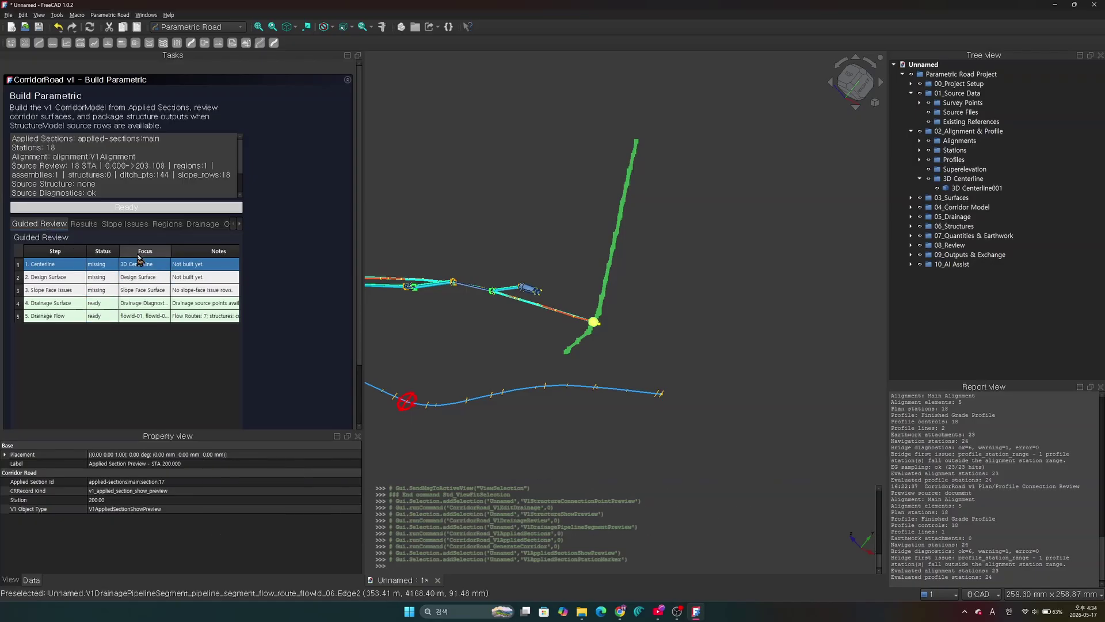
left_click(167, 225)
left_click(201, 226)
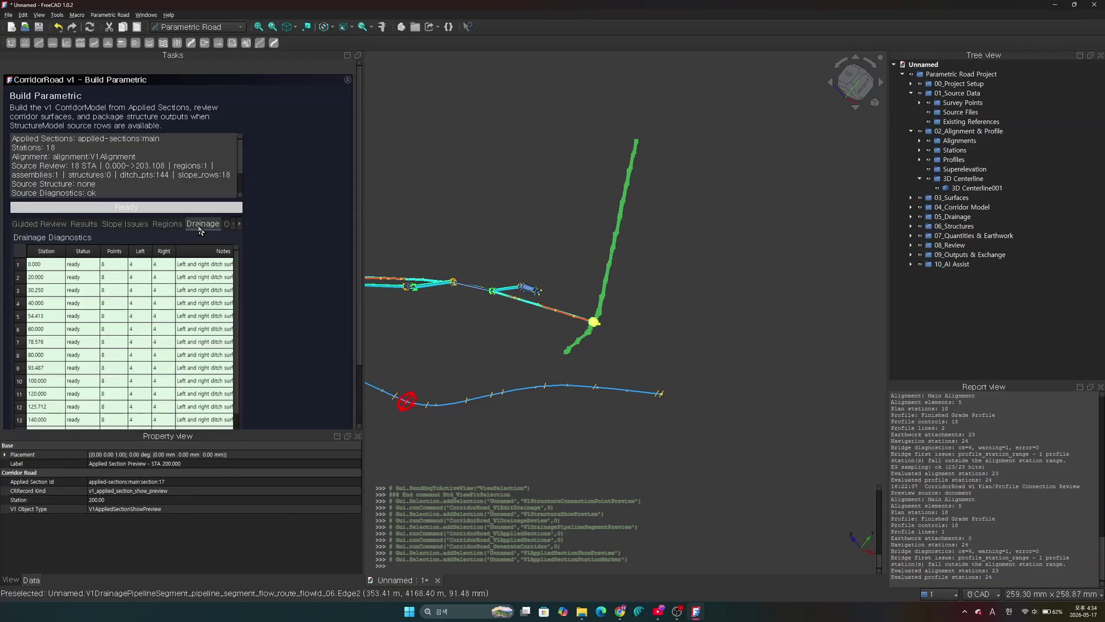
Check the surface sampling options and the preview visibility settings of the parametric build
left_click(238, 226)
left_click(238, 226)
left_click(174, 225)
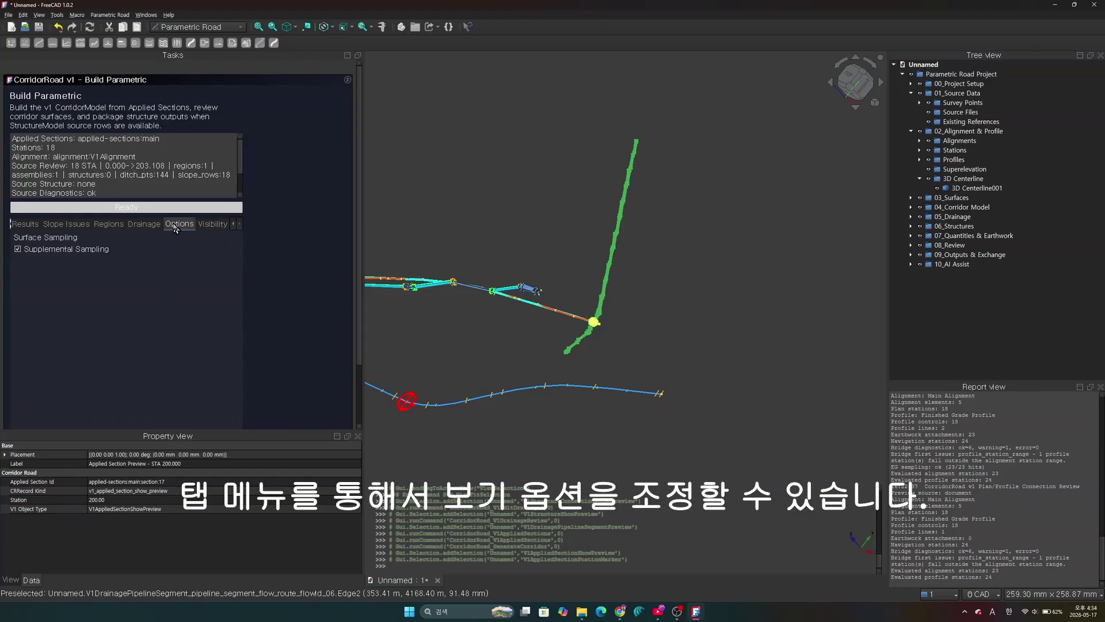
left_click(212, 228)
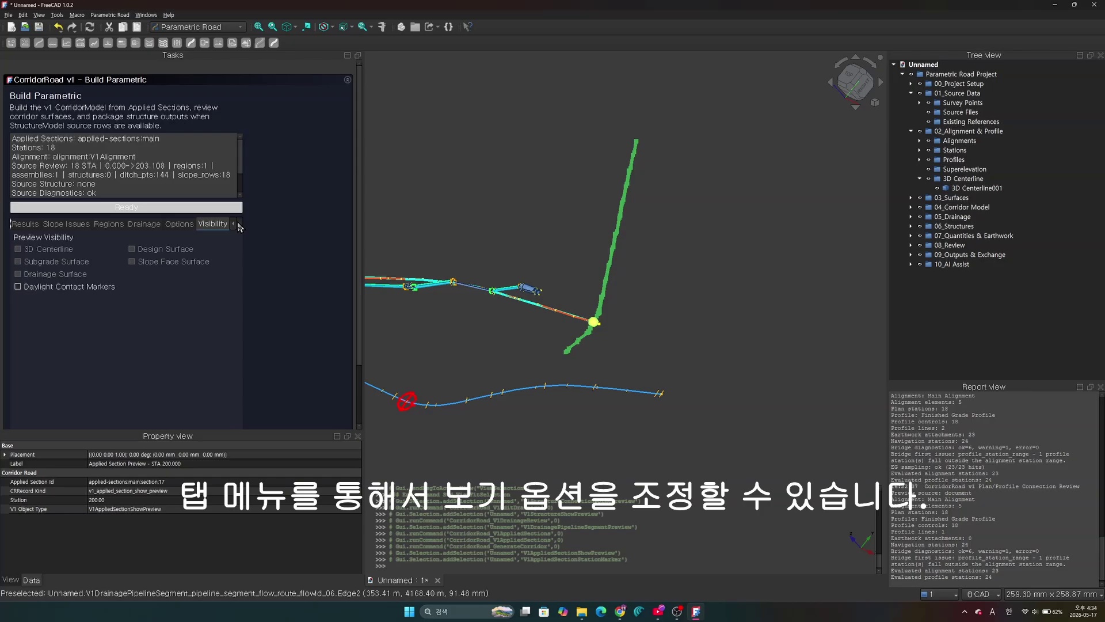
left_click(233, 228)
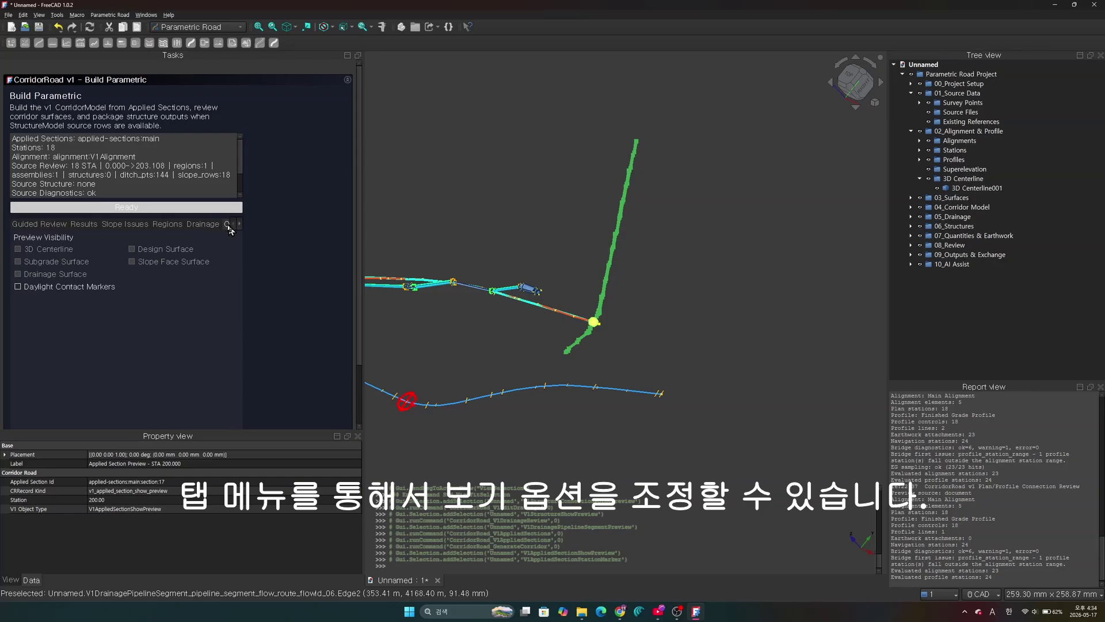
Return to the drainage diagnostics by station and build the corridor model from the applied sections
left_click(203, 224)
left_click(230, 394)
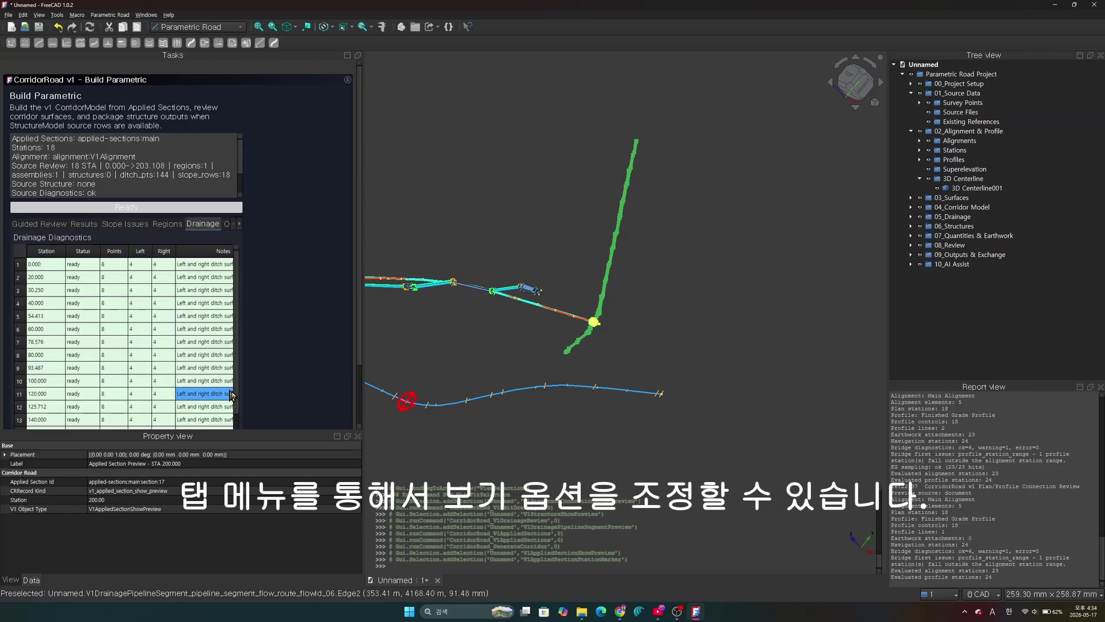
scroll(352, 396, "down", 2)
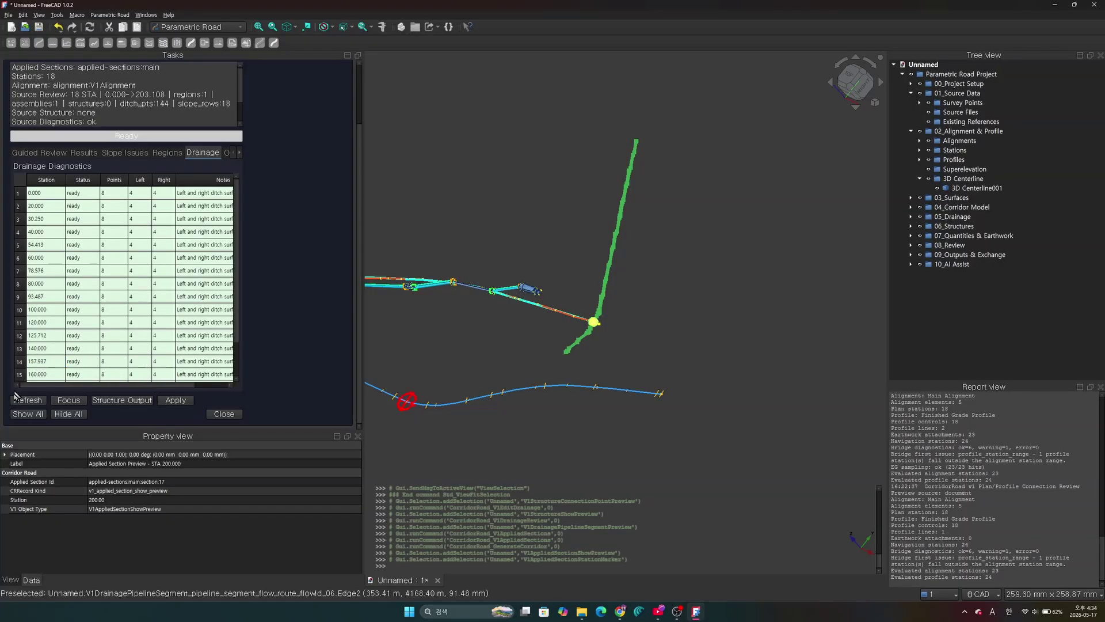
left_click(177, 405)
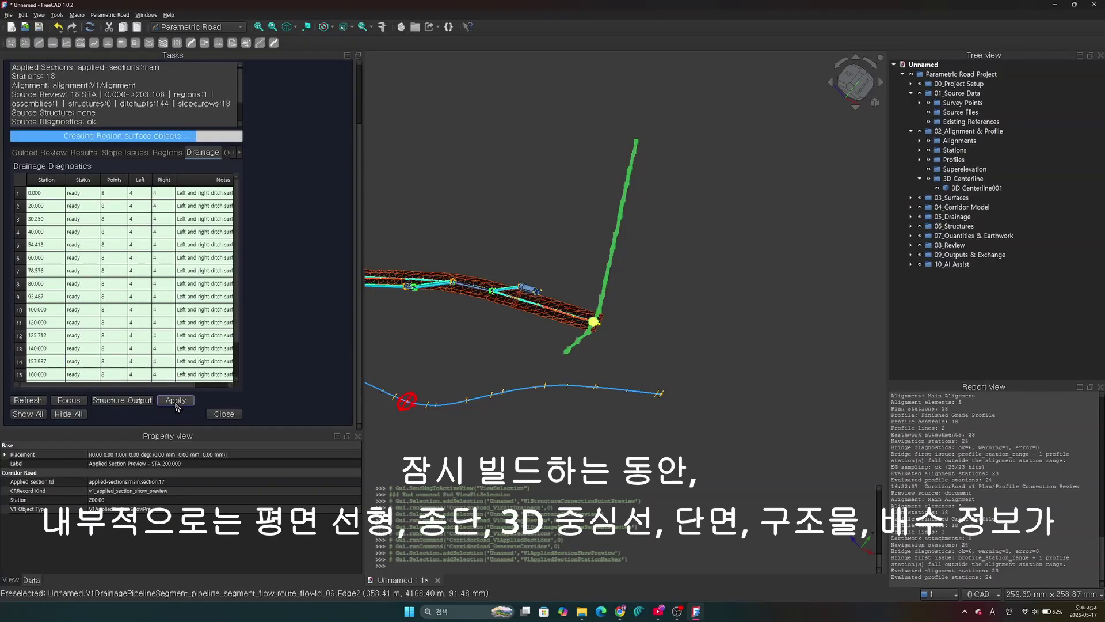
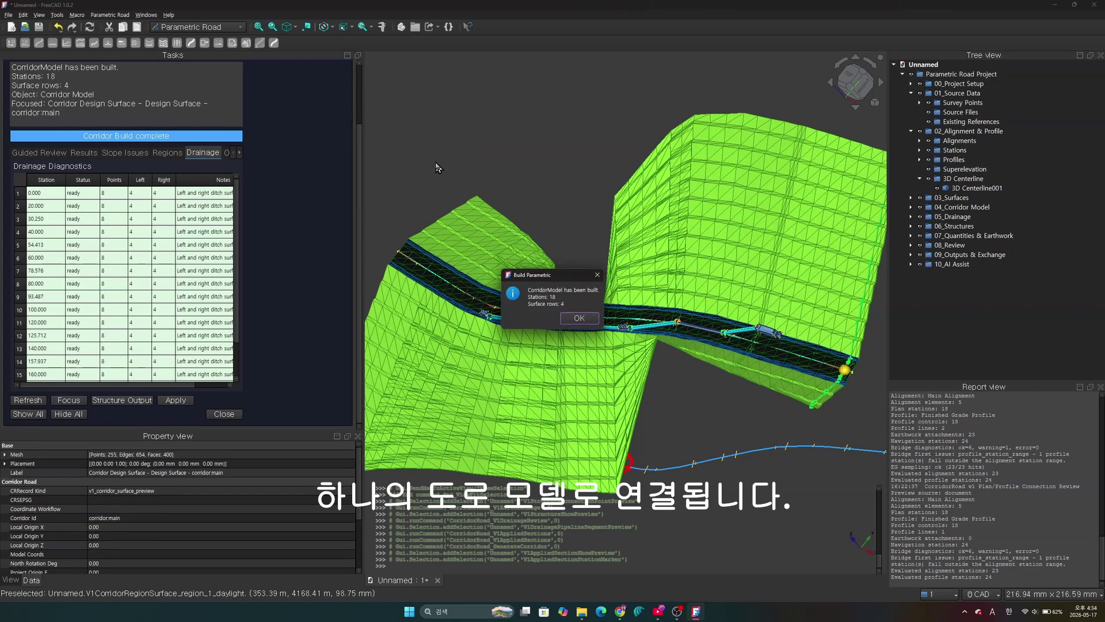
left_click(576, 321)
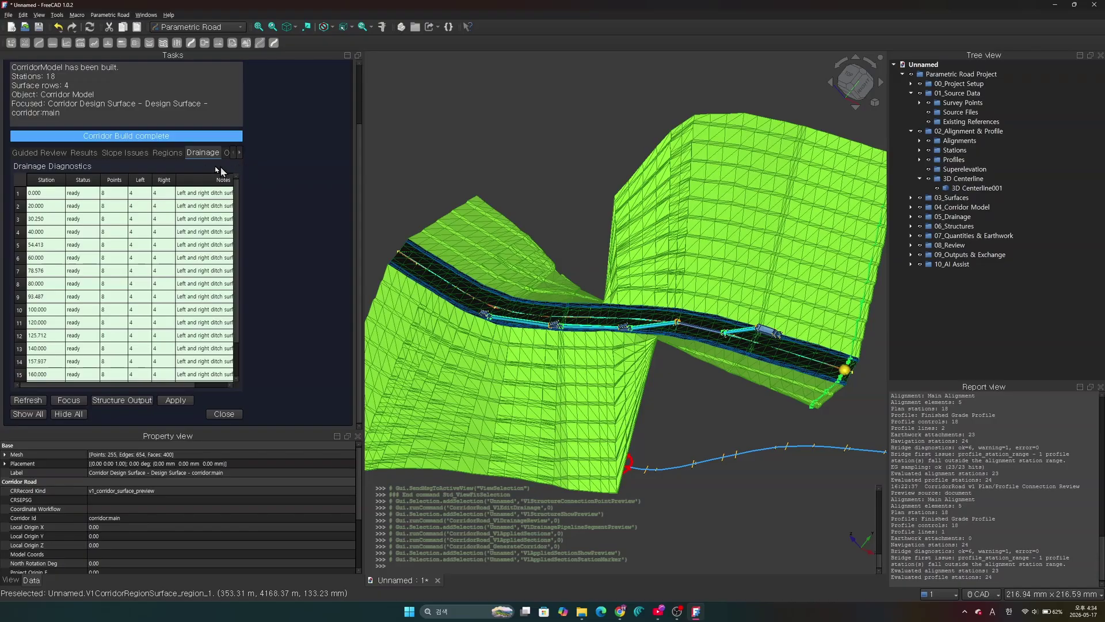
Show the Guided Review of the built corridor and examine the road surface, slope faces and drainage pipes in 3D
left_click(27, 153)
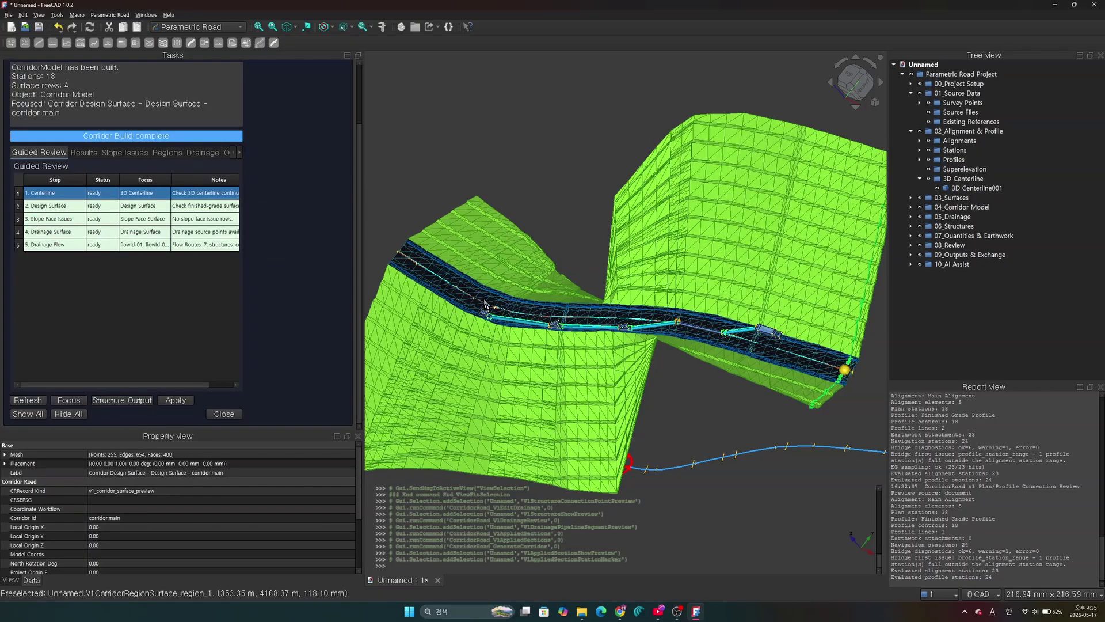
scroll(591, 313, "down", 5)
scroll(601, 358, "up", 5)
middle_click_drag(615, 324, 567, 296)
scroll(520, 248, "up", 6)
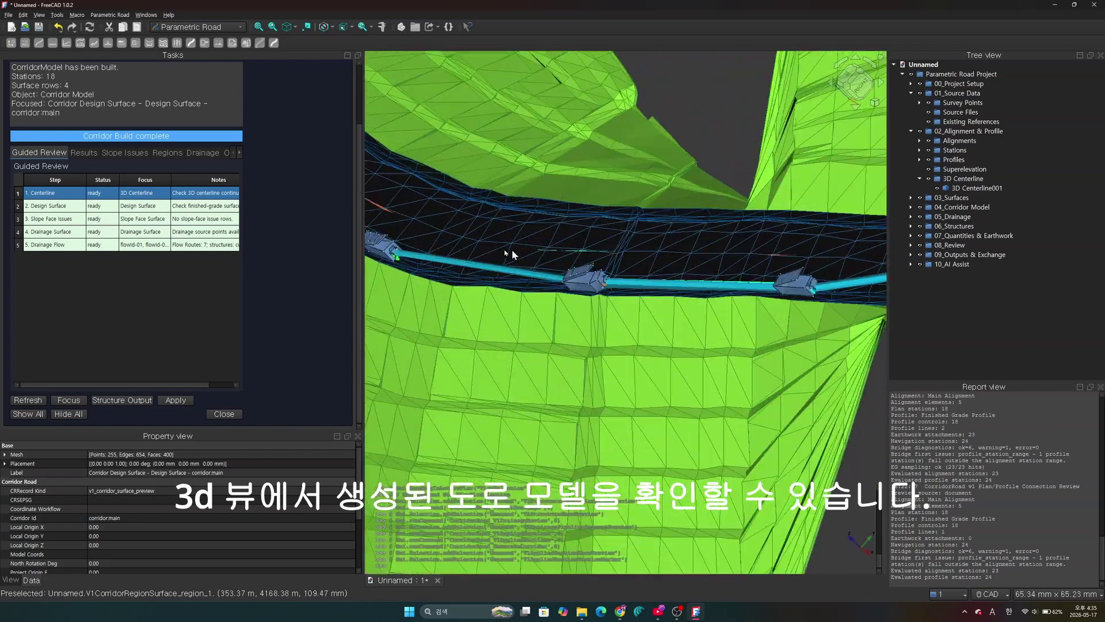
scroll(494, 263, "down", 4)
scroll(597, 282, "down", 2)
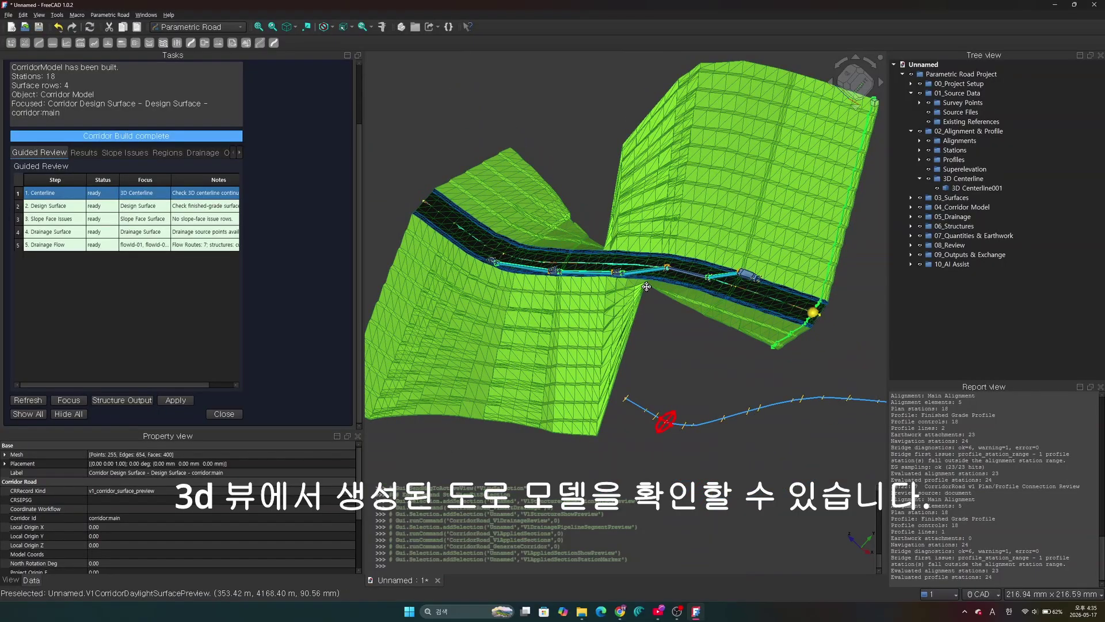
middle_click_drag(597, 282, 555, 301)
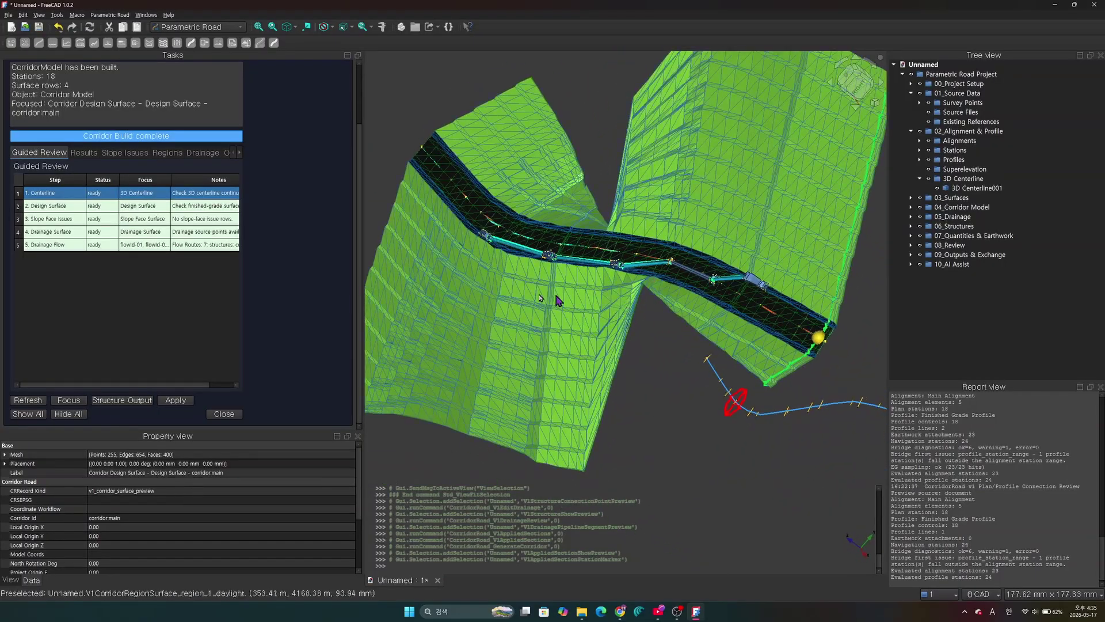
Focus the Drainage Flow step of the Guided Review and examine the highlighted flow routes along the corridor in 3D
left_click(215, 206)
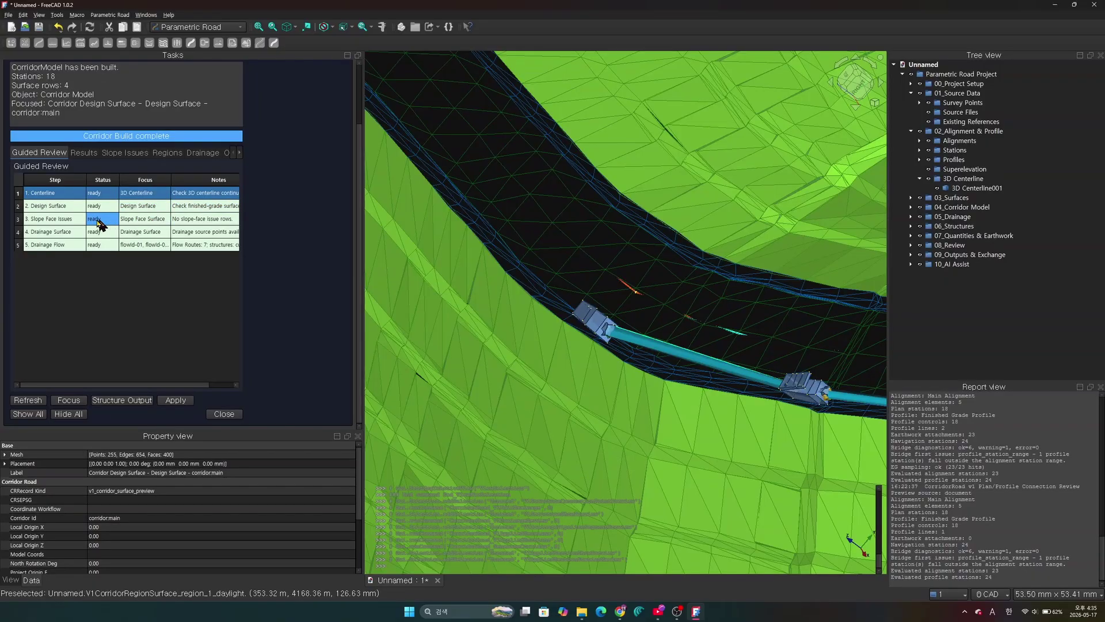
left_click(51, 246)
double_click(50, 247)
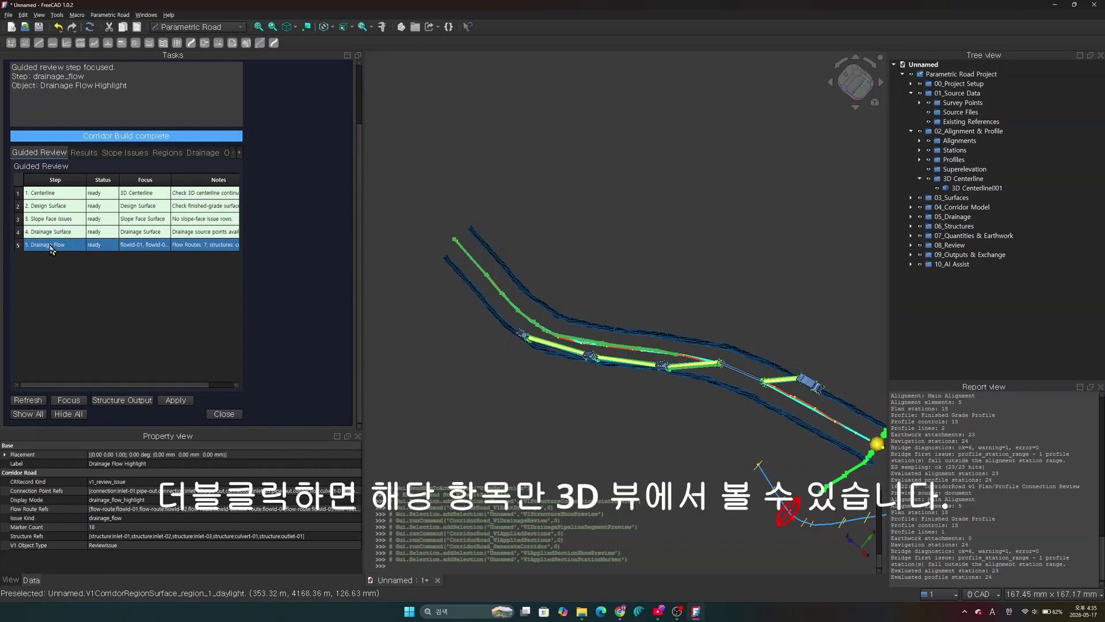
scroll(490, 319, "up", 5)
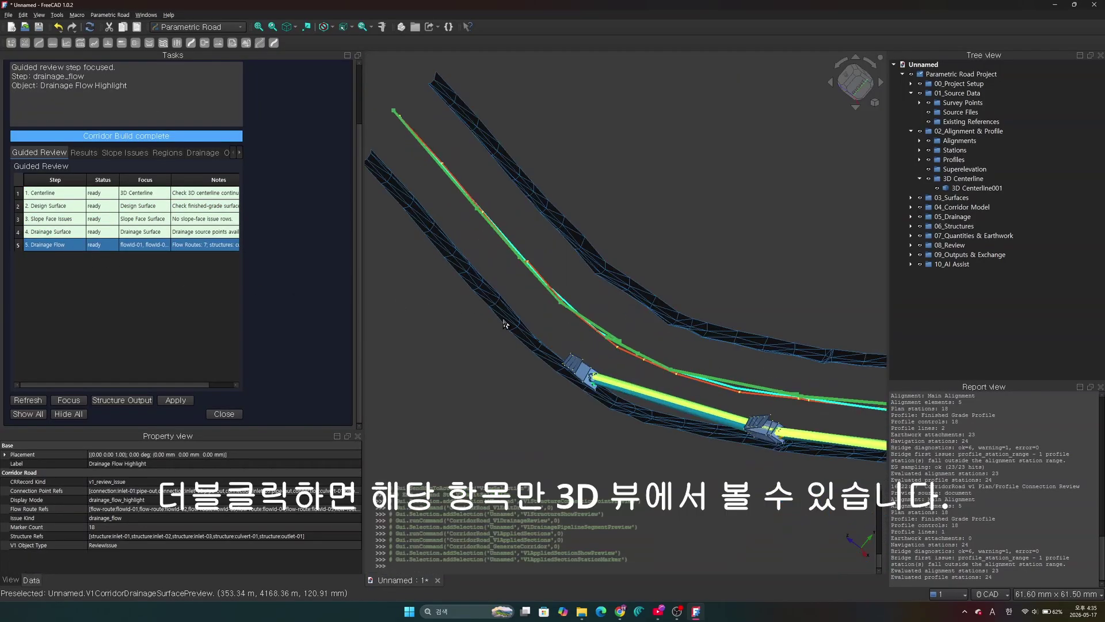
scroll(506, 317, "up", 2)
scroll(517, 309, "down", 4)
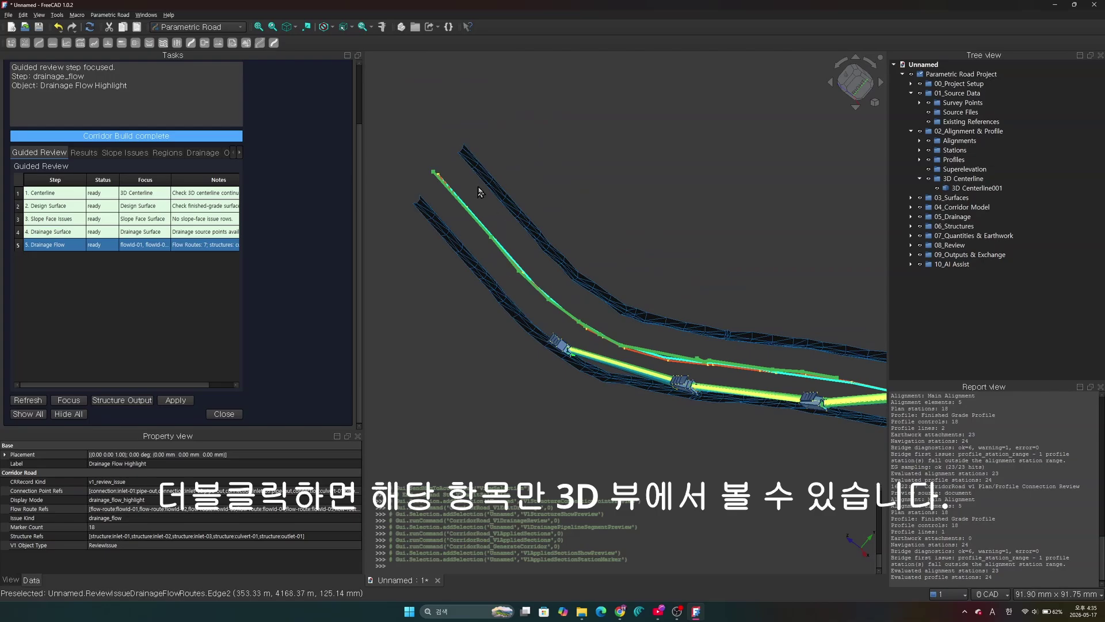
Focus the Drainage Surface review step and hide the 02_Alignment & Profile group to view that surface alone
double_click(57, 232)
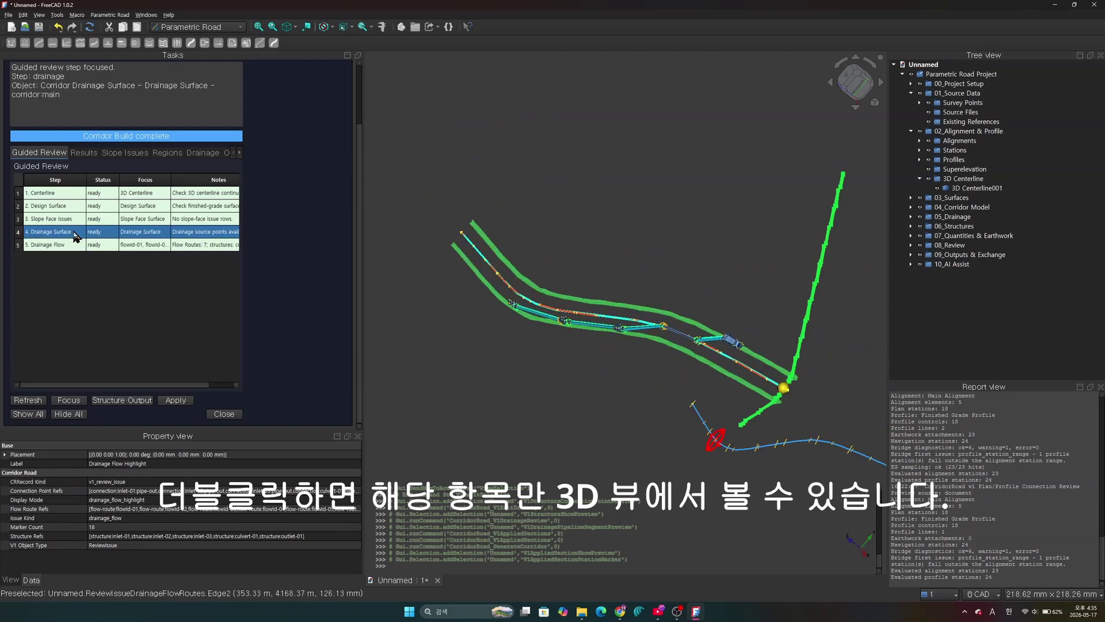
left_click(947, 132)
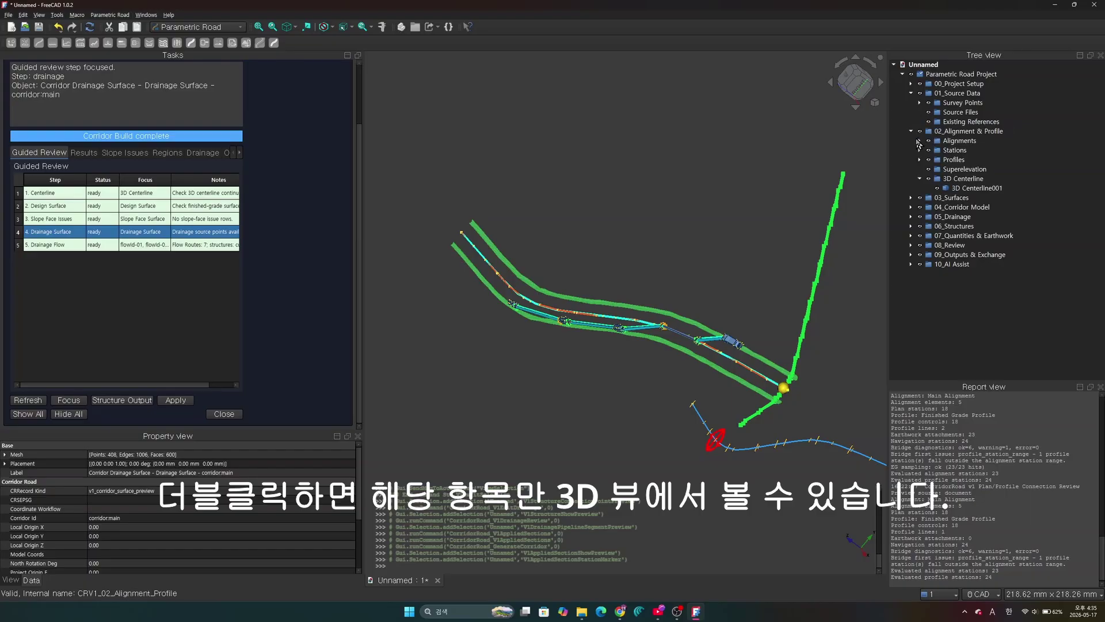
left_click(920, 133)
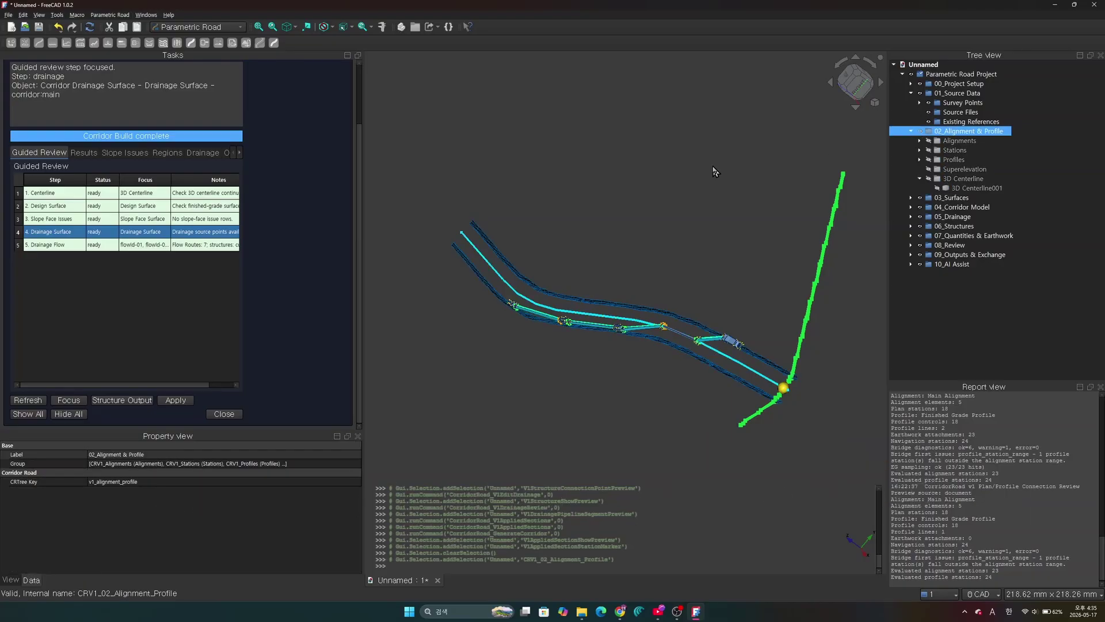
scroll(511, 277, "up", 4)
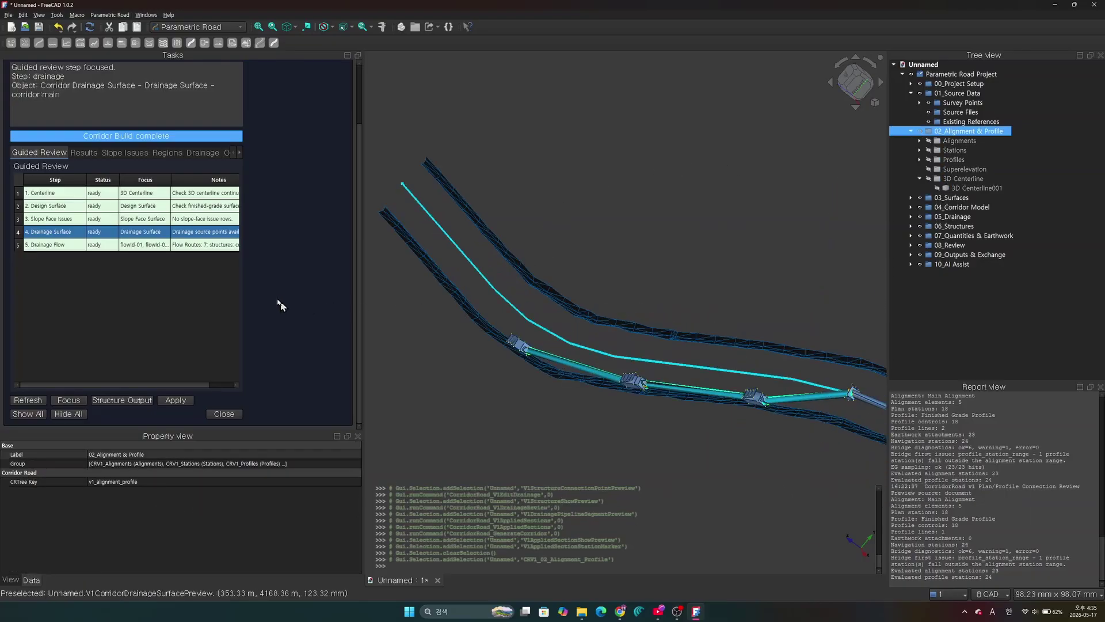
Focus the Slope Face Issues review step and examine the slope faces around the road in 3D
left_click(50, 220)
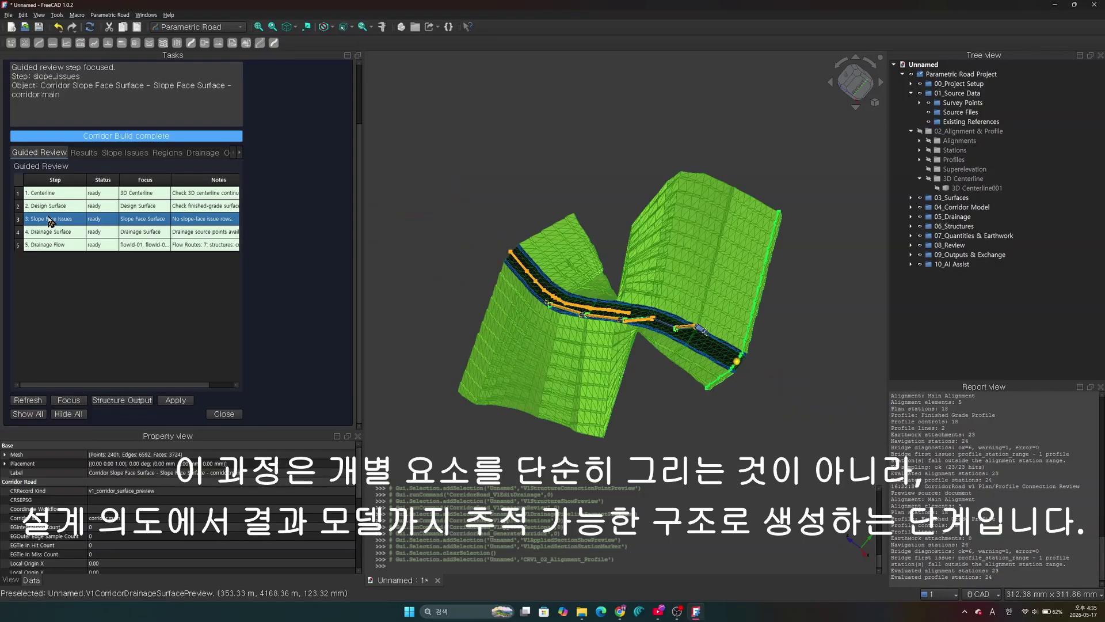
scroll(527, 346, "up", 3)
scroll(525, 357, "down", 1)
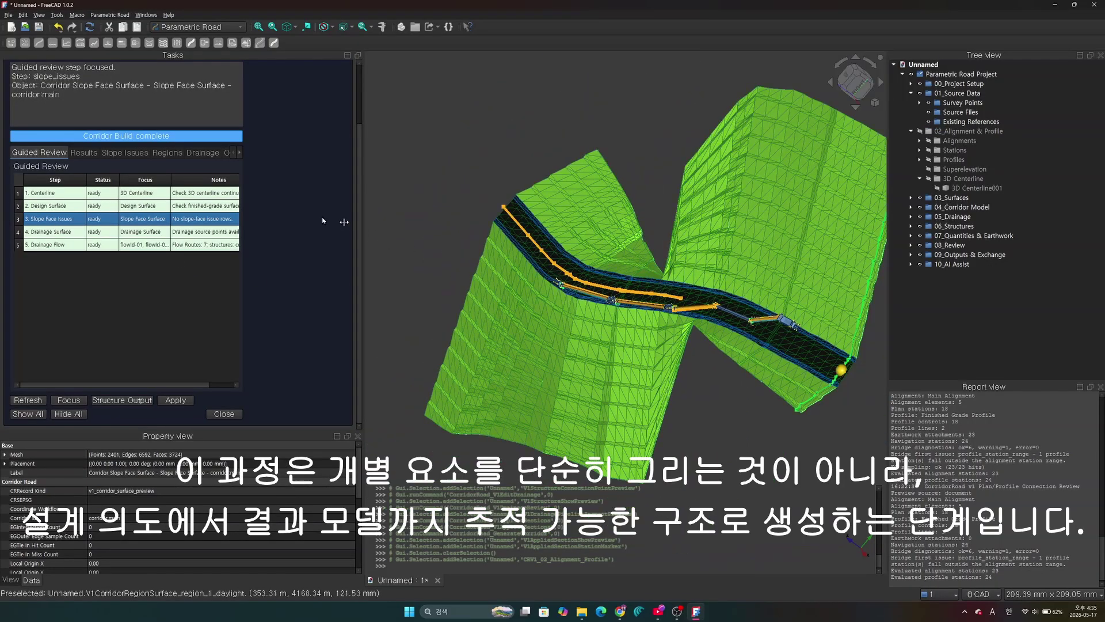
Focus the Design Surface and Centerline review steps in turn, and close the corridor build review
left_click(51, 206)
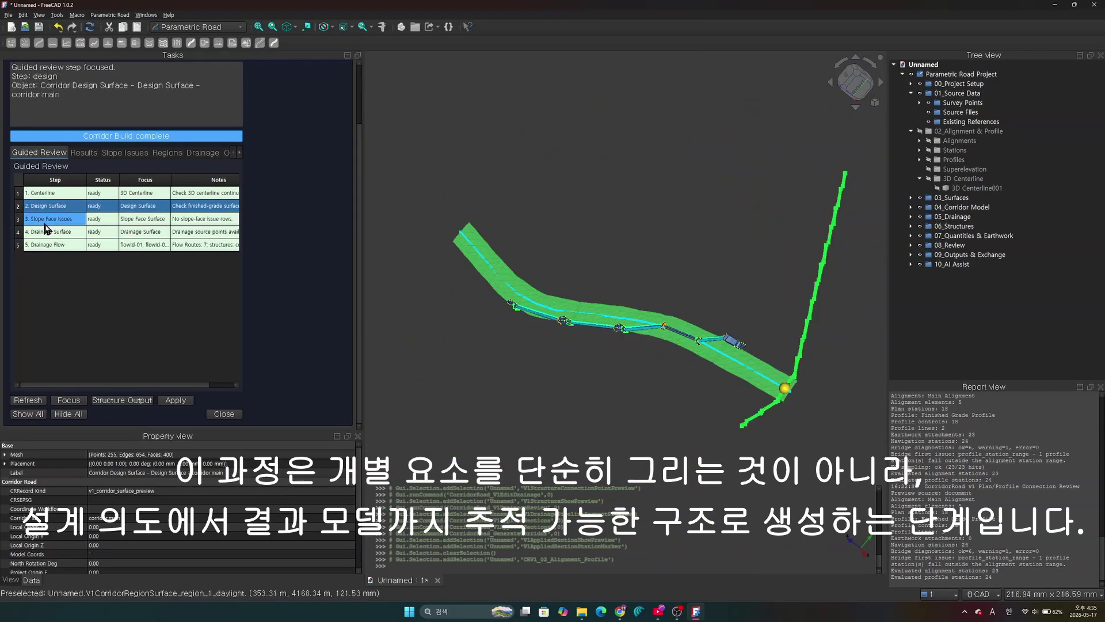
left_click(46, 194)
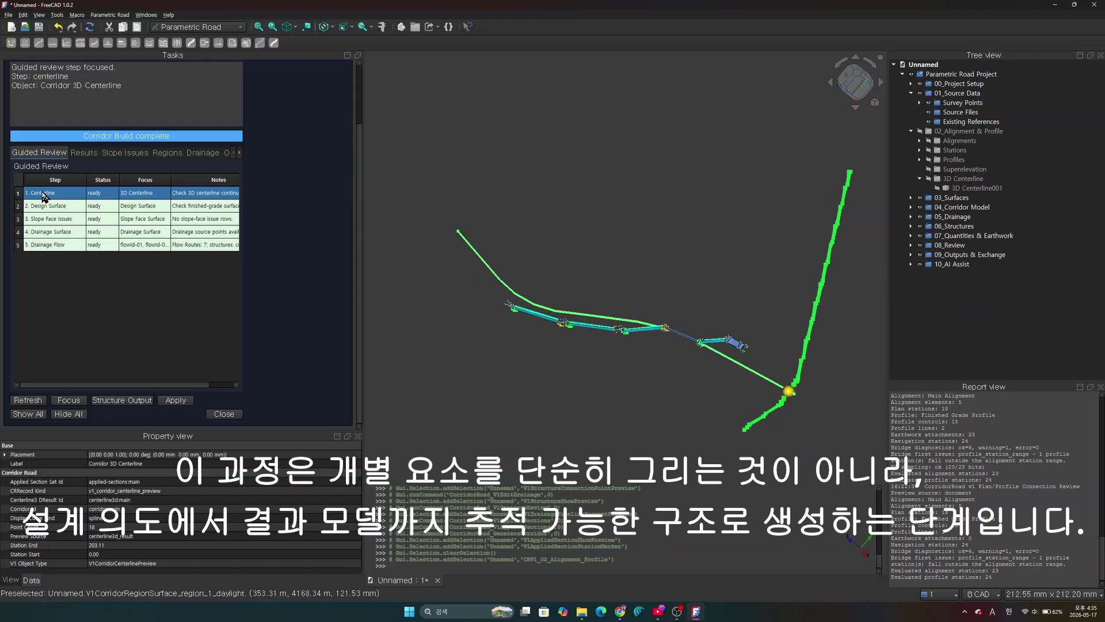
scroll(535, 337, "up", 3)
scroll(541, 338, "down", 3)
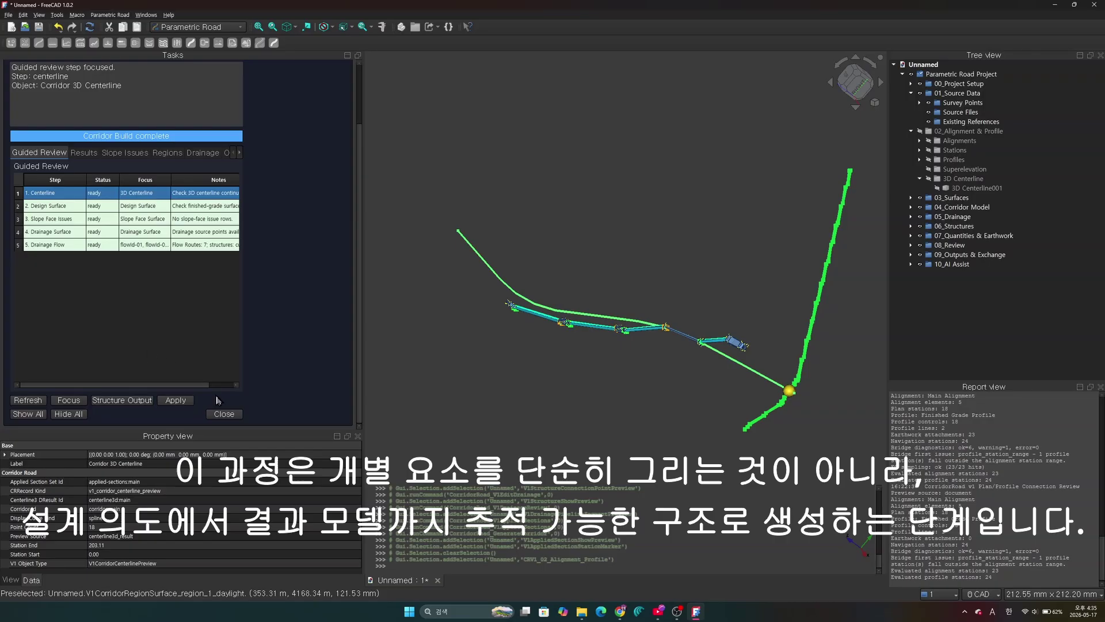
left_click(224, 414)
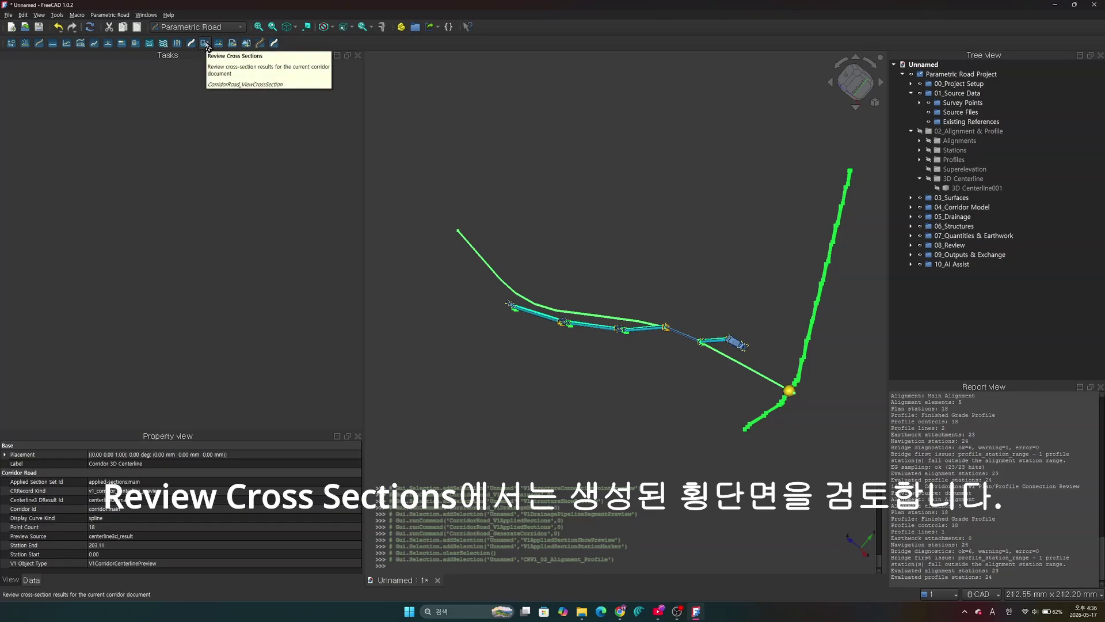
Open Review Cross Sections, fit station STA 20.000 in the 3D view and open its cross section
left_click(205, 44)
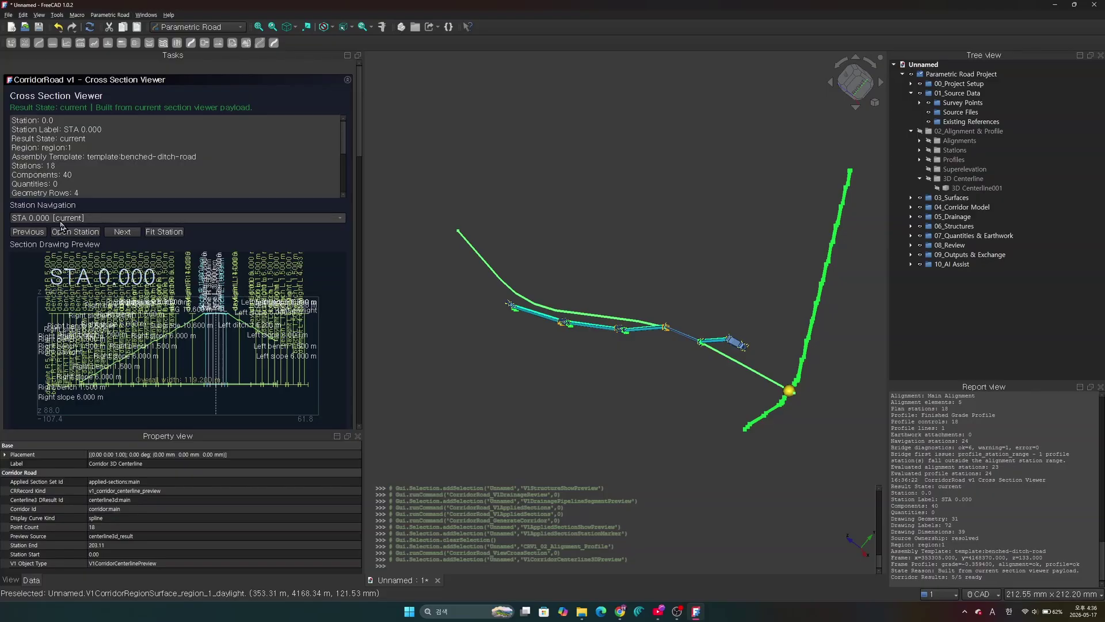
left_click(62, 220)
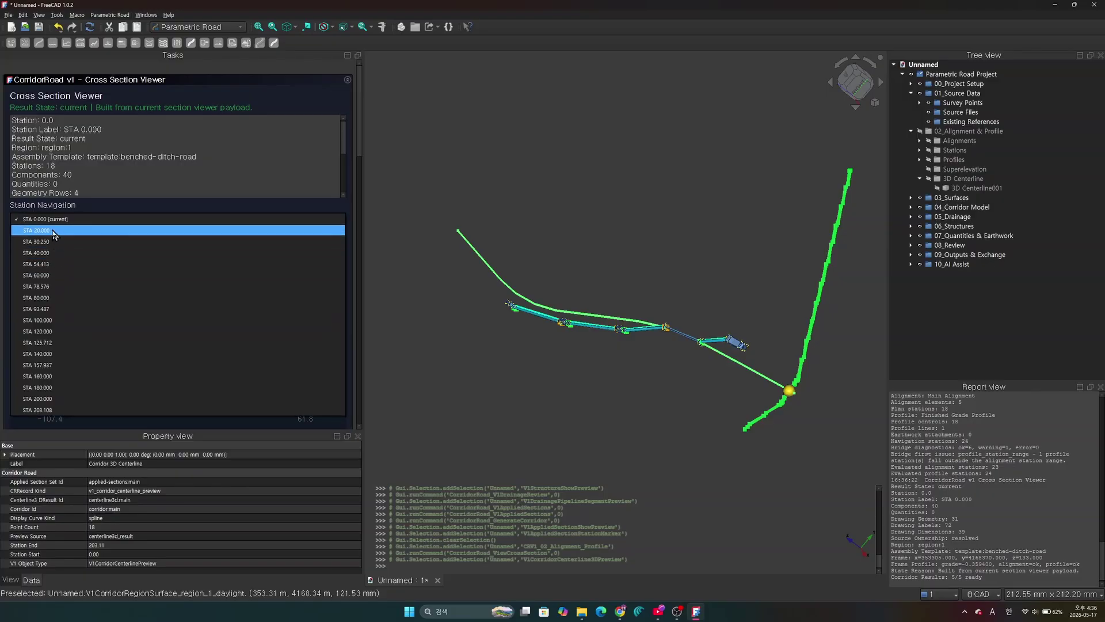
left_click(54, 230)
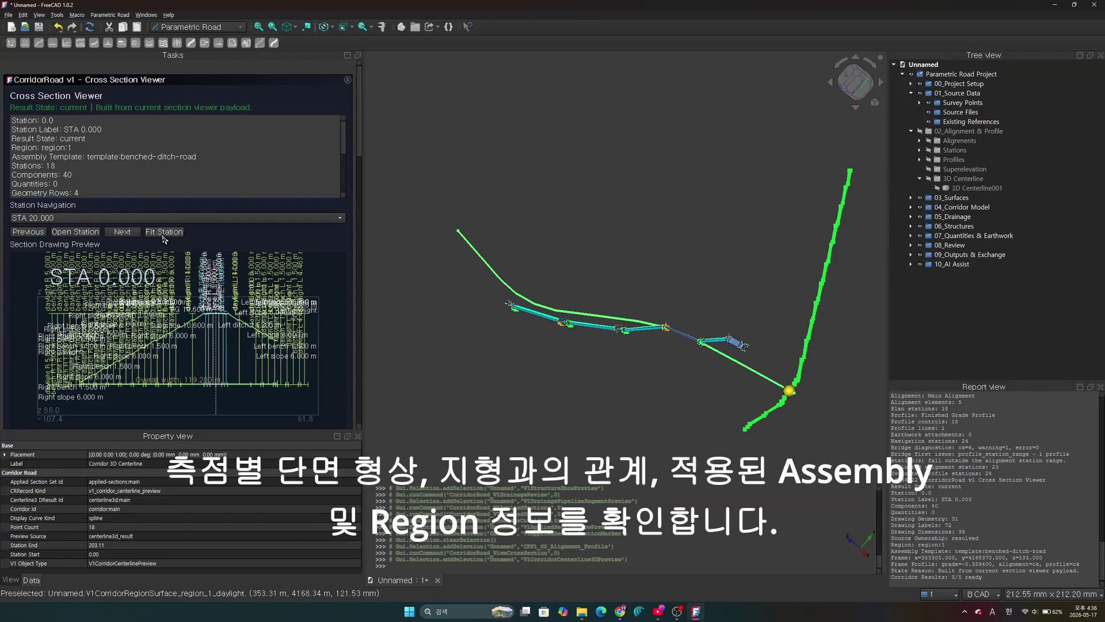
left_click(164, 232)
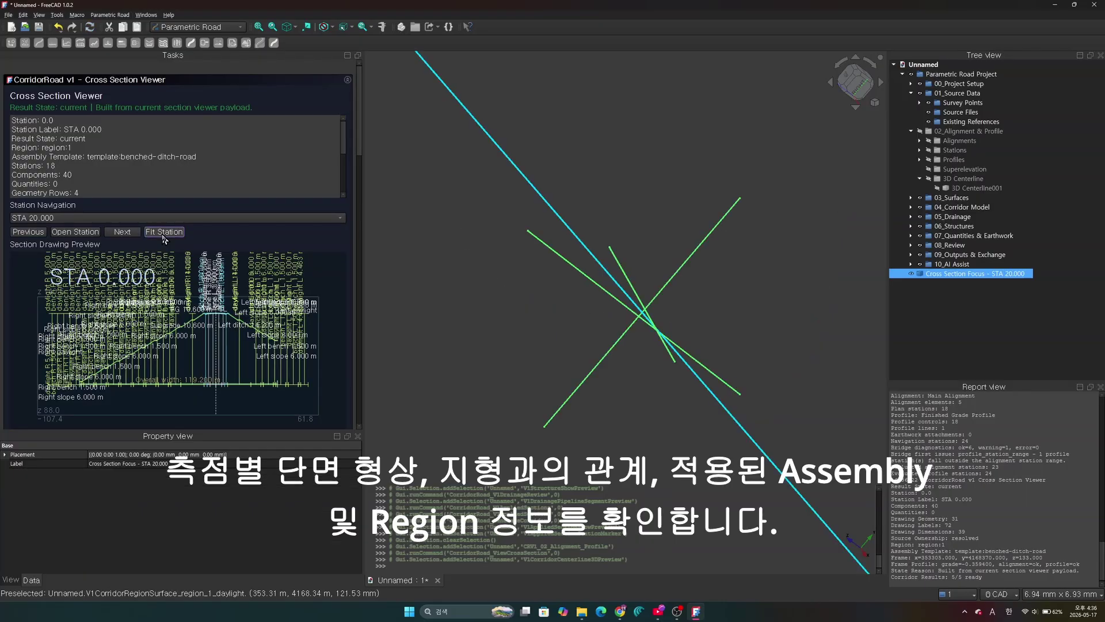
left_click(76, 233)
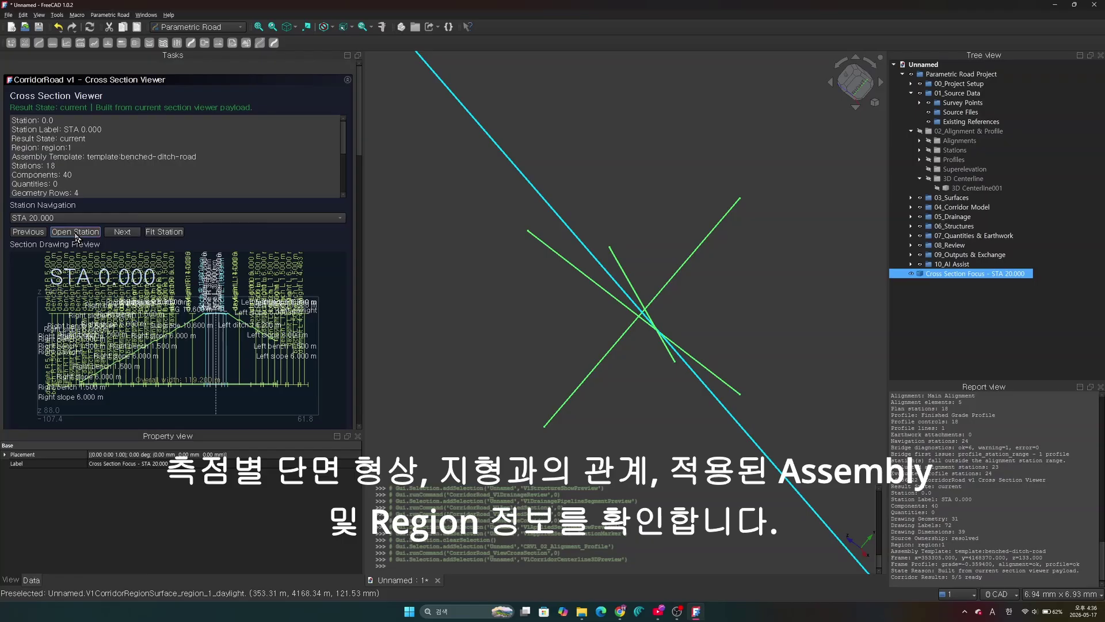
Examine the STA 20.000 section drawing in detail and the position of its focus marker along the 3D centerline
scroll(142, 306, "up", 6)
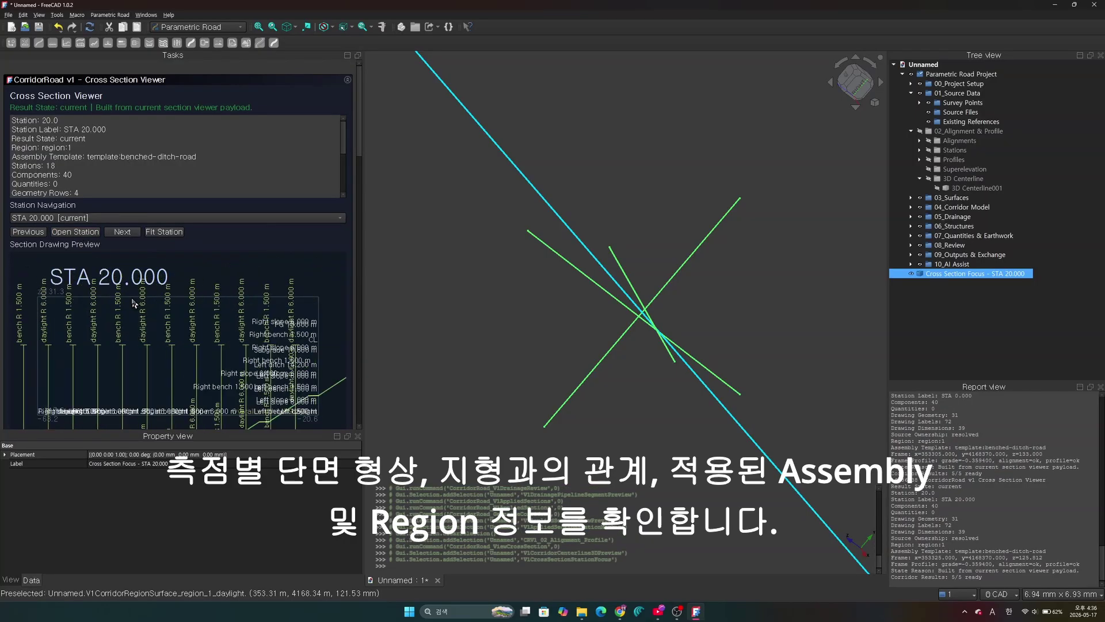
scroll(132, 303, "up", 5)
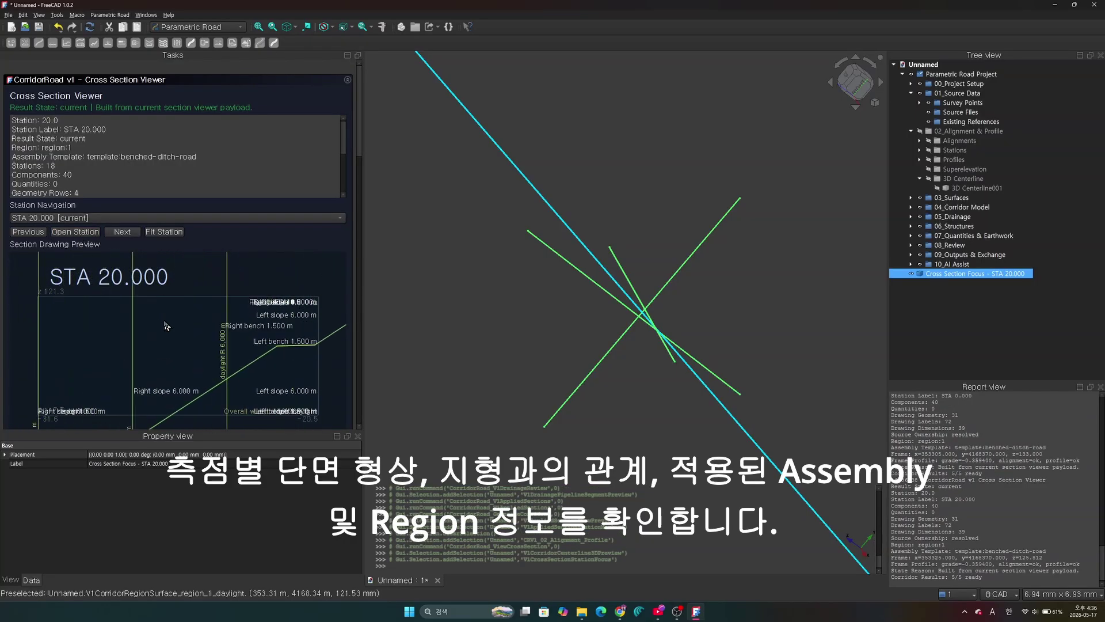
scroll(165, 326, "down", 6)
scroll(638, 319, "down", 2)
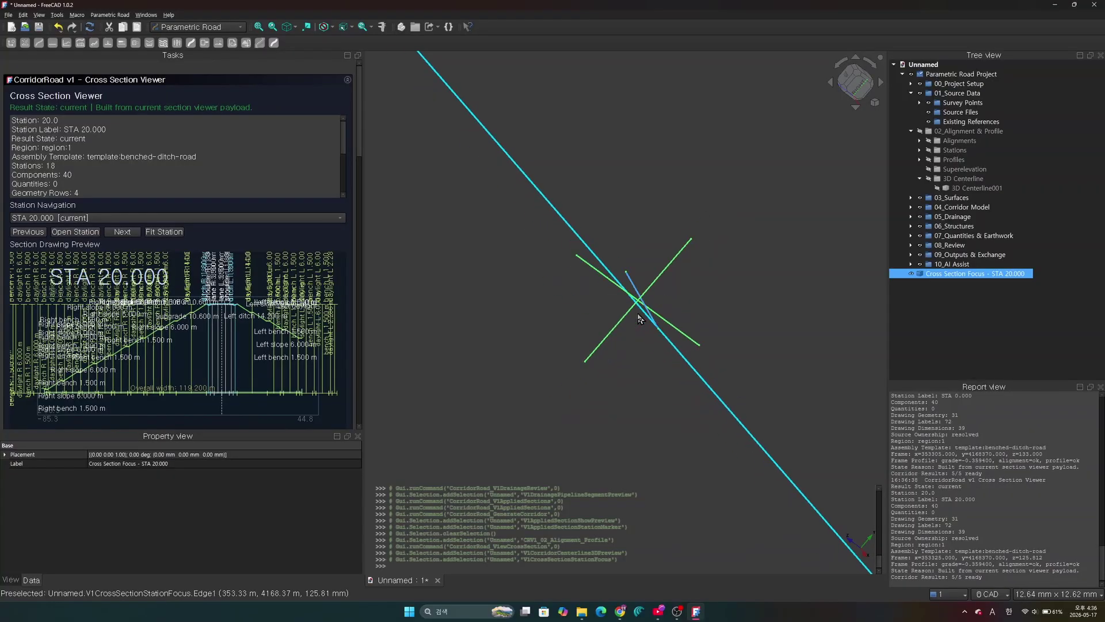
scroll(638, 319, "down", 10)
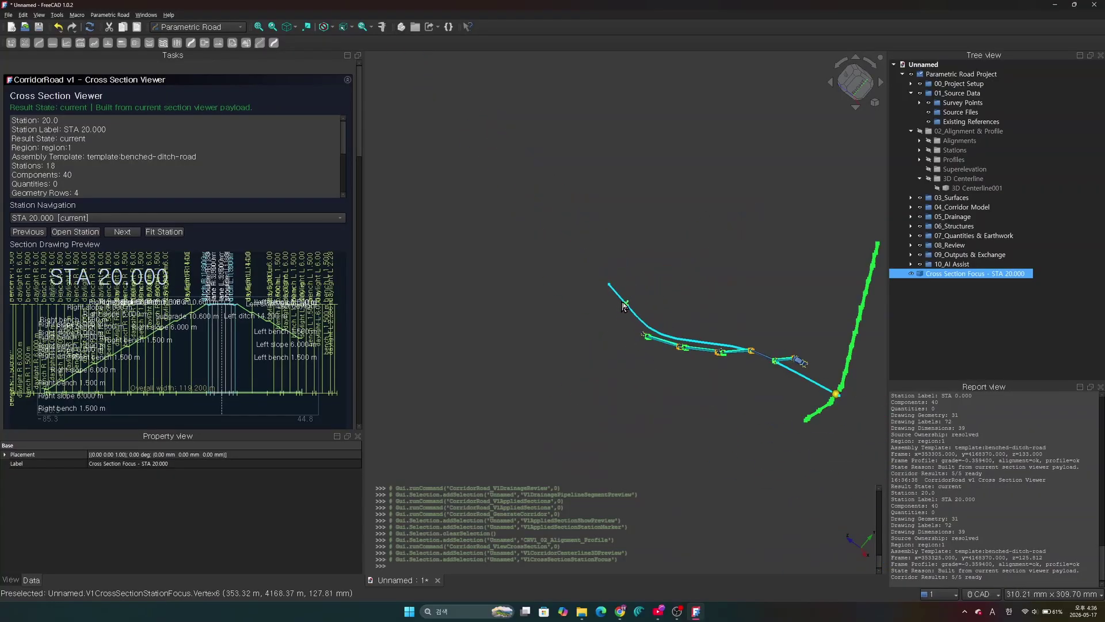
mouse_move(623, 305)
middle_mouse_down()
mouse_move(580, 348)
mouse_move(615, 324)
mouse_move(625, 281)
middle_mouse_up()
scroll(607, 297, "up", 6)
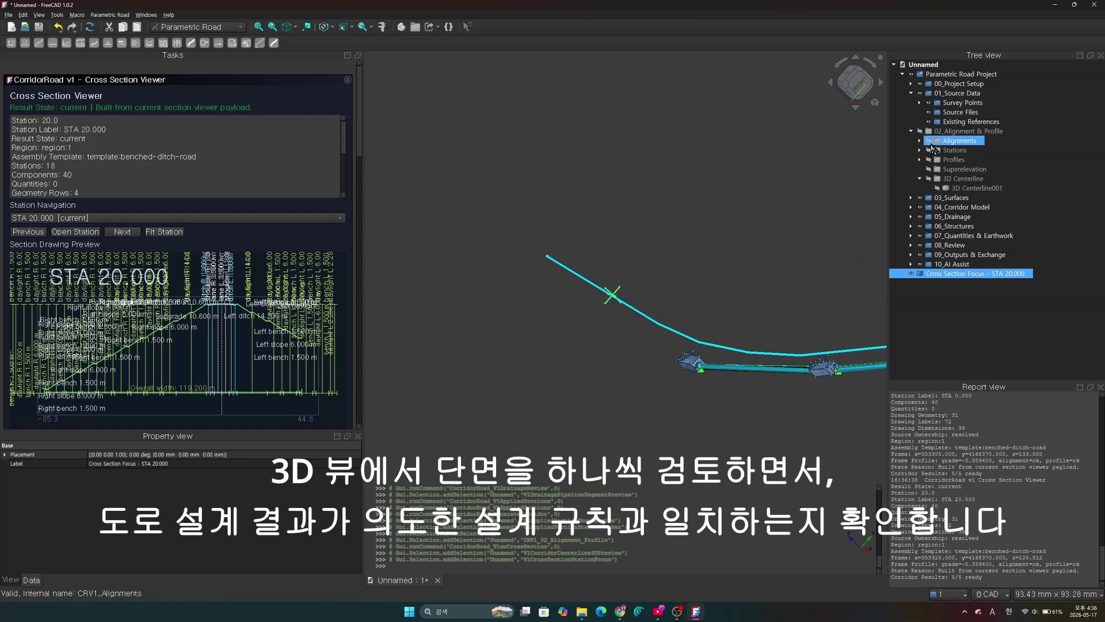
Collapse the 02_Alignment & Profile group, and inspect the next station's section drawing, STA 30.250, in close-up
left_click(912, 131)
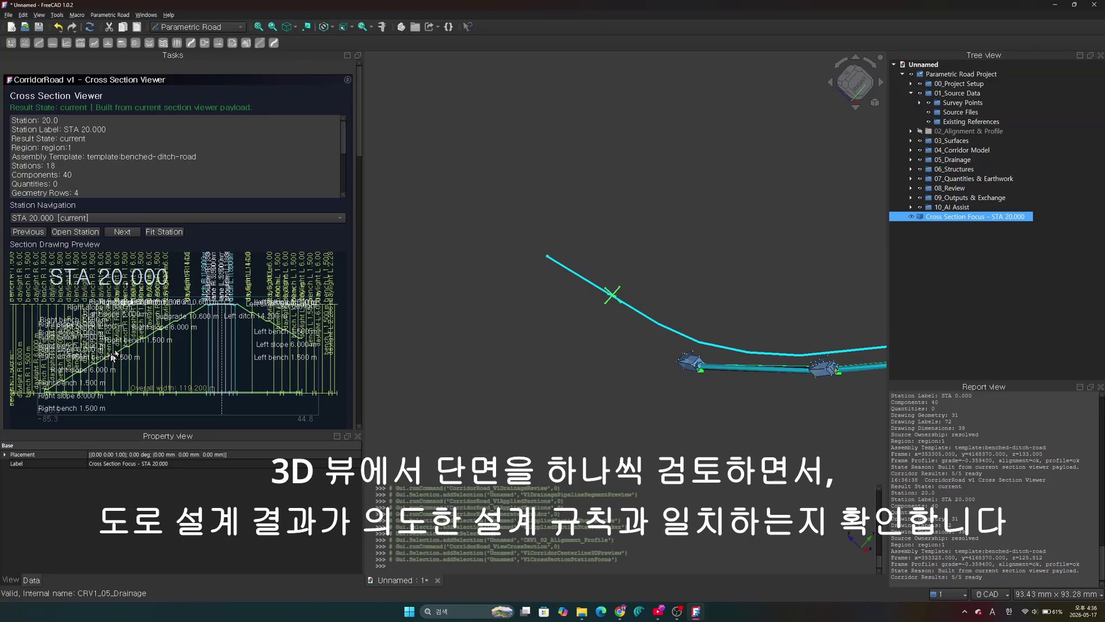
left_click(126, 233)
scroll(118, 322, "down", 3)
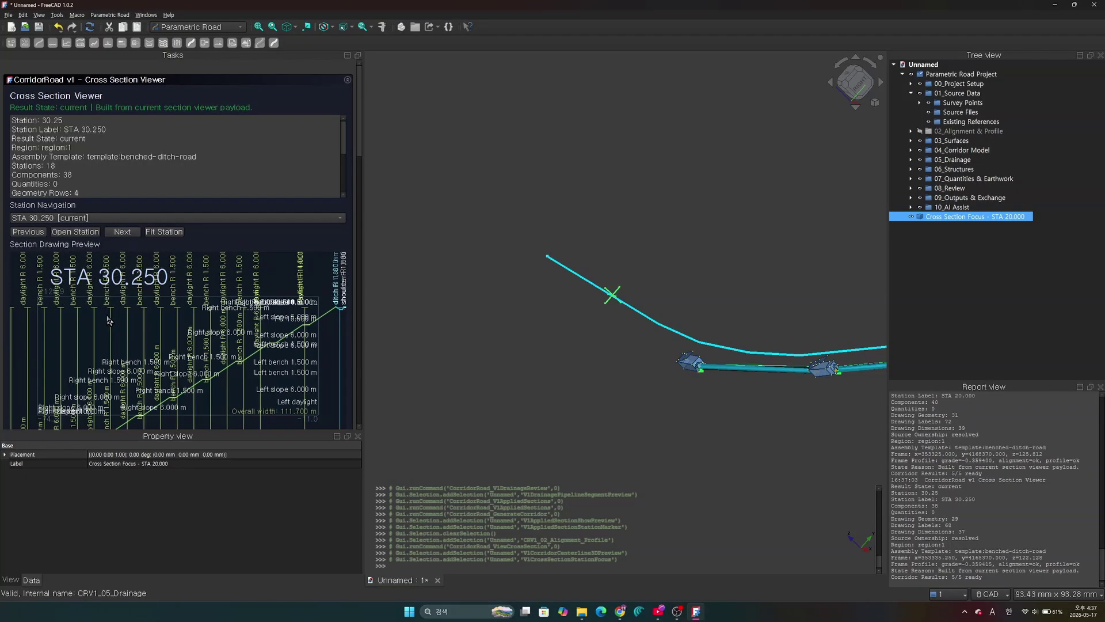
scroll(149, 338, "up", 5)
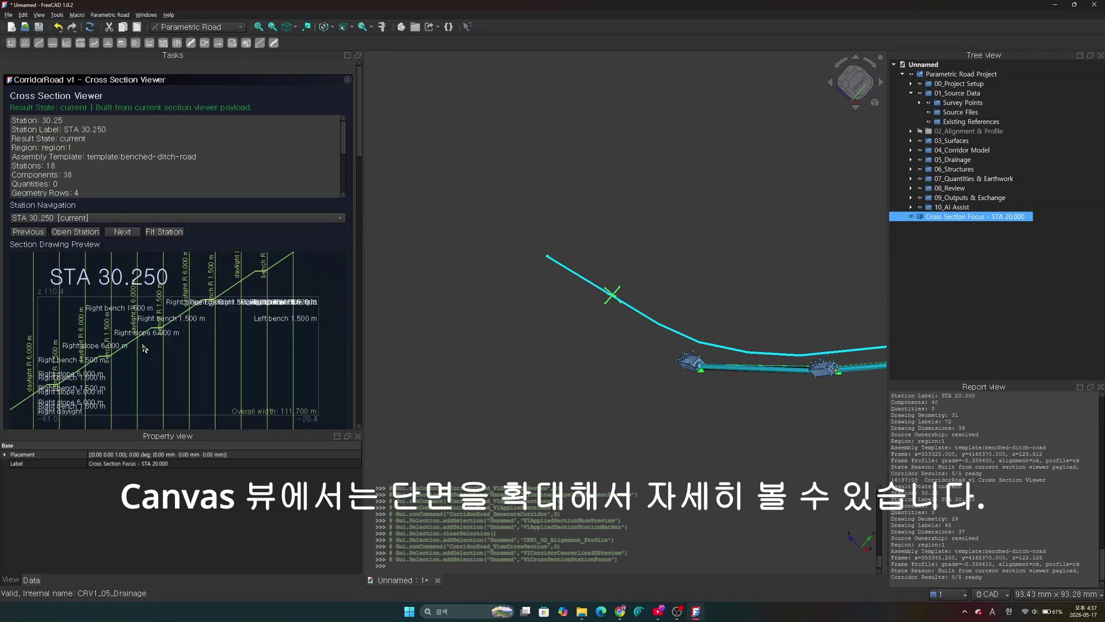
scroll(87, 363, "down", 3)
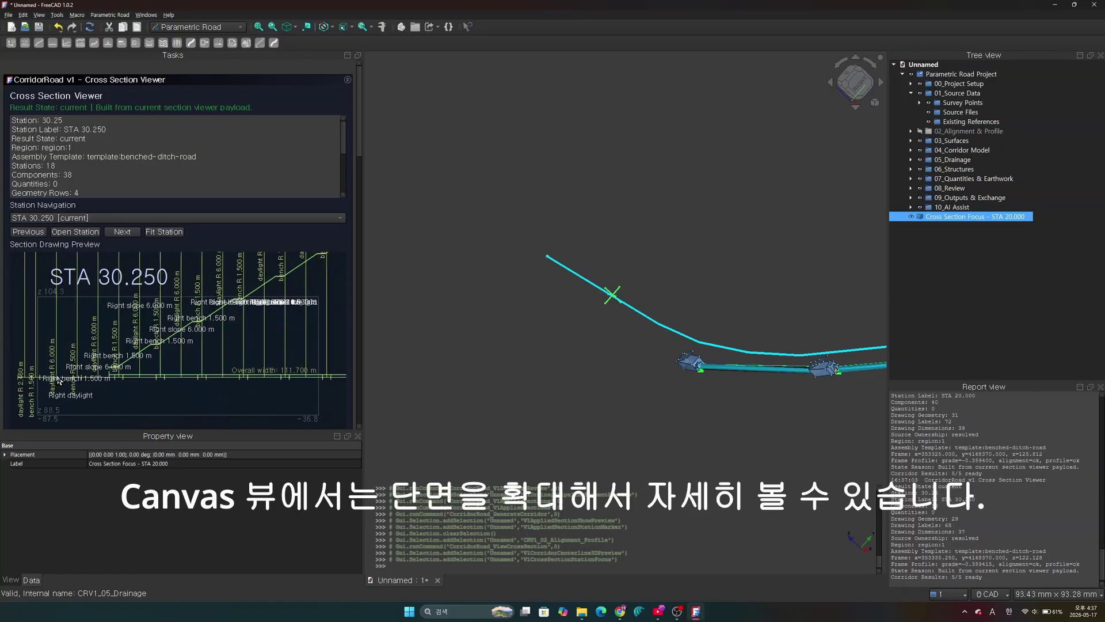
scroll(259, 351, "up", 15)
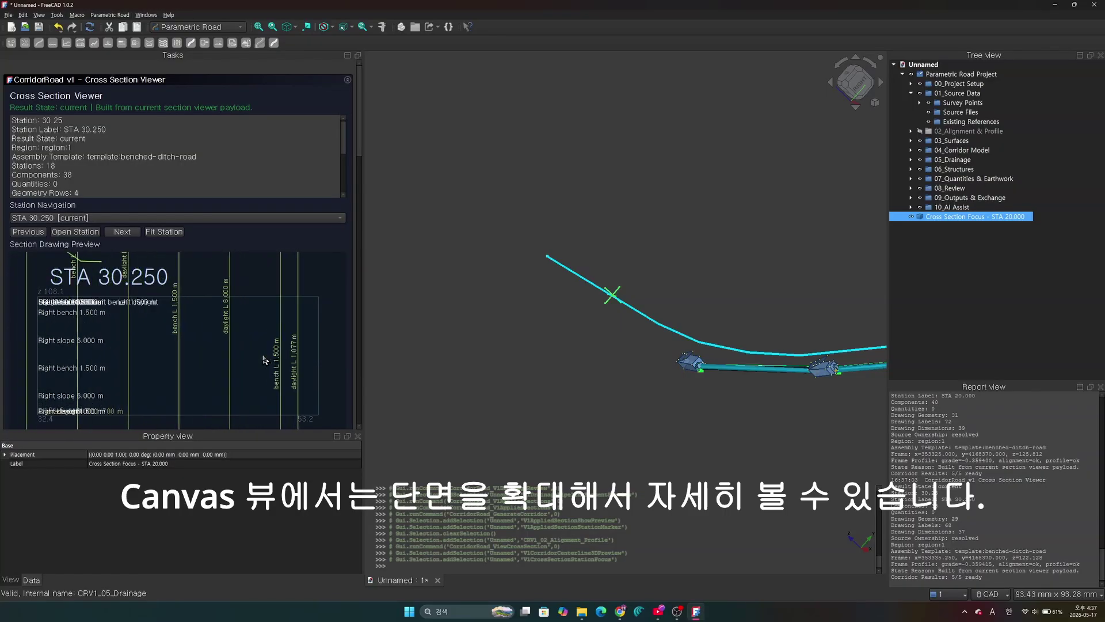
scroll(263, 369, "down", 8)
scroll(261, 402, "up", 8)
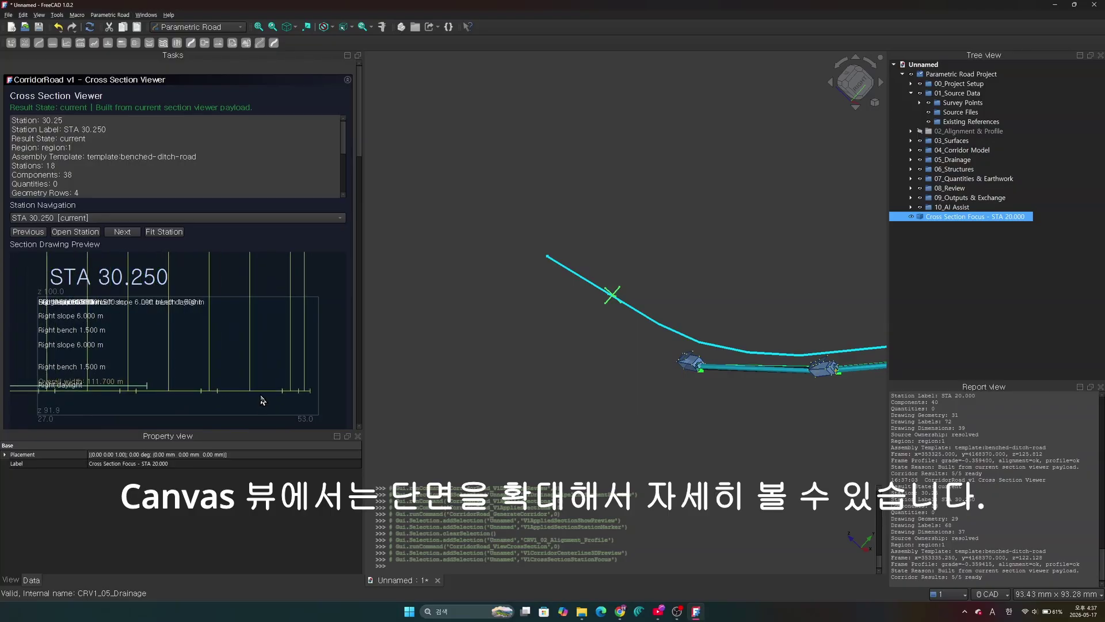
scroll(263, 398, "down", 12)
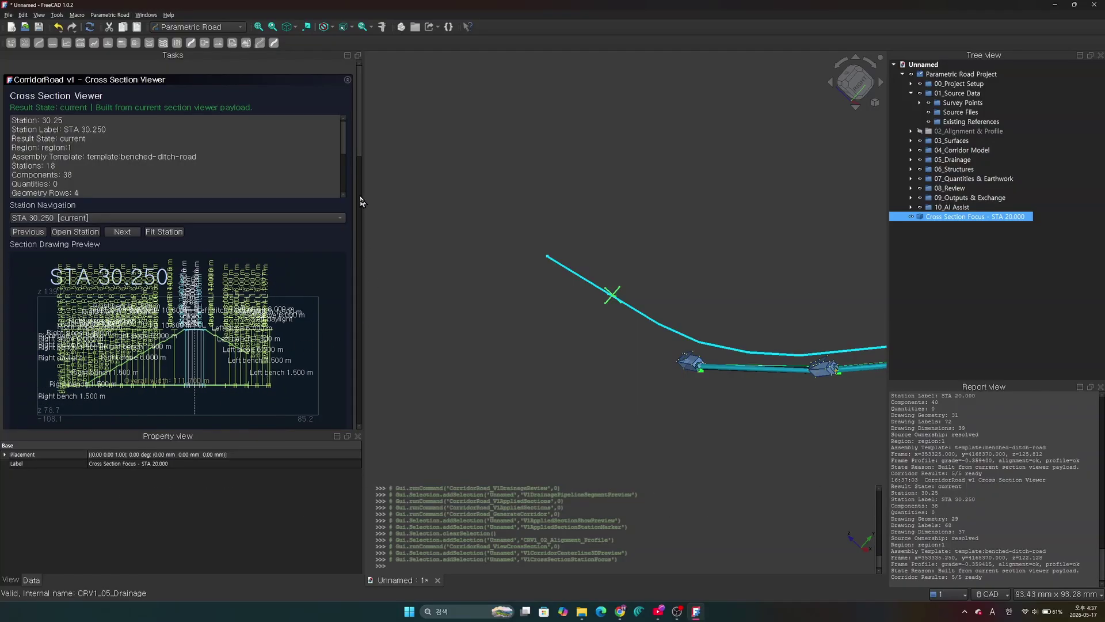
Look through the STA 30.250 labels, dimensions, components, terrain, structure and marker tables, and close the Cross Section Viewer
scroll(361, 205, "down", 8)
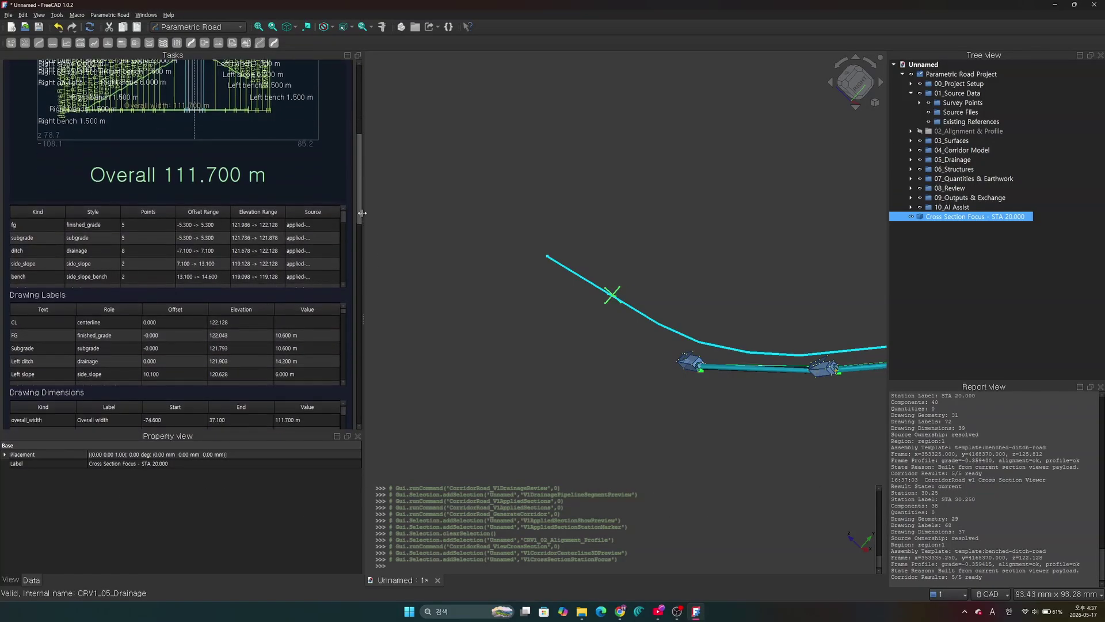
scroll(362, 213, "down", 5)
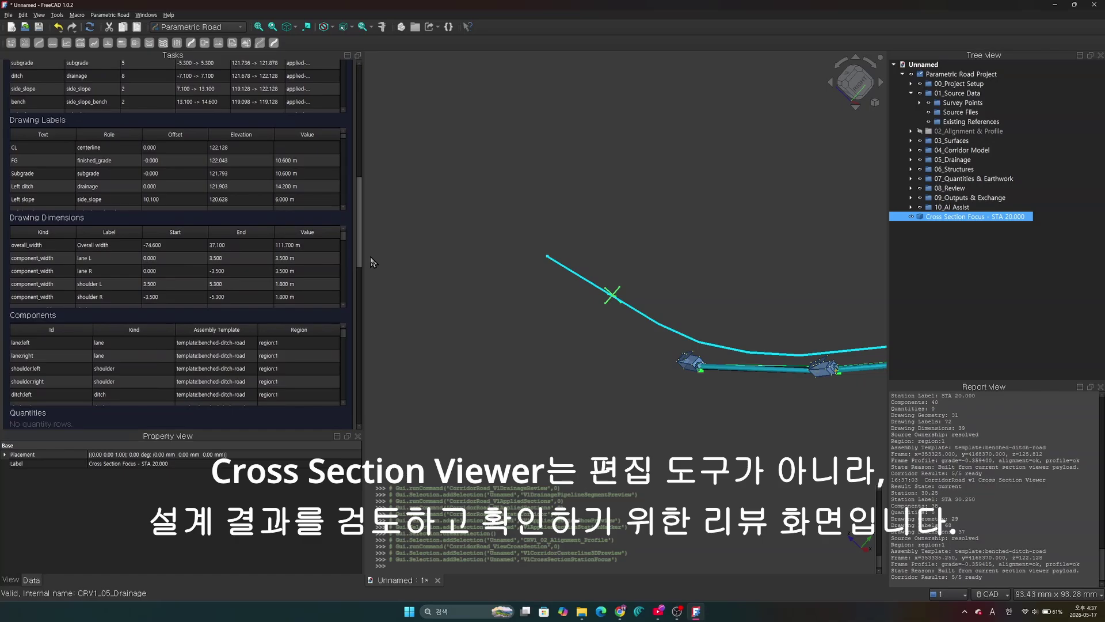
left_click_drag(370, 263, 397, 428)
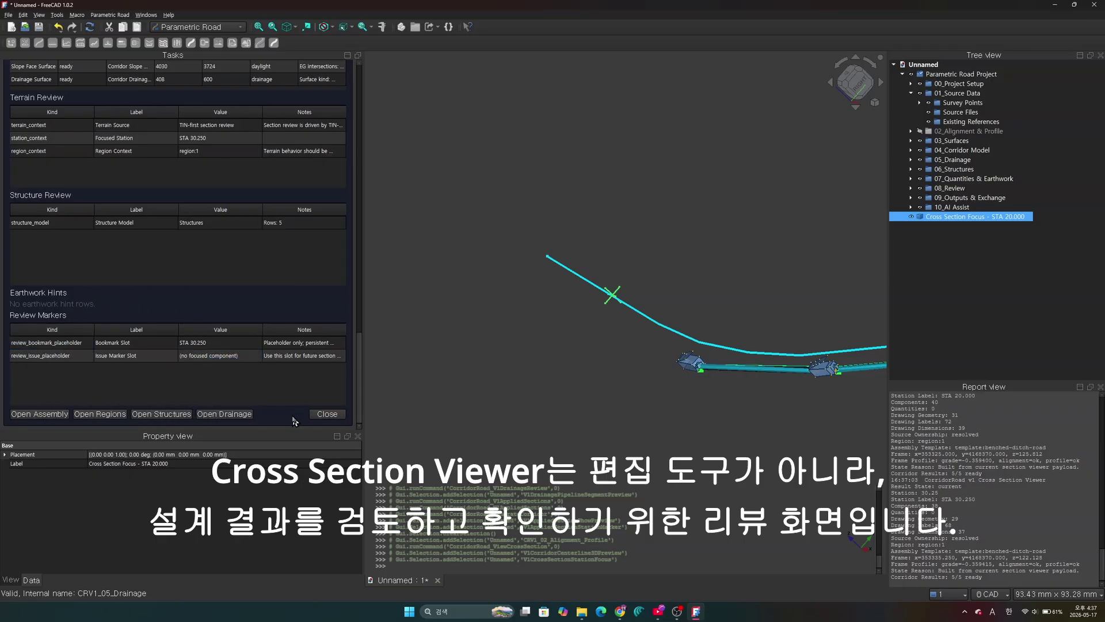
left_click(326, 415)
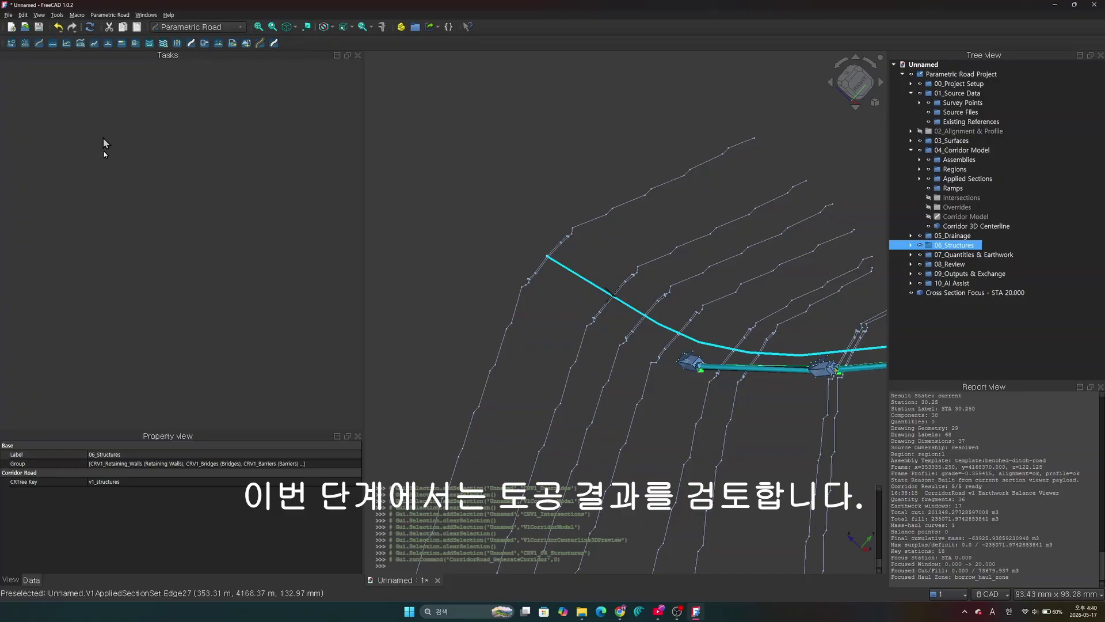
Focus the Earthwork Balance Viewer on STA 20.000, review its earthwork windows, haul zones and mass curve, and close it
left_click(219, 45)
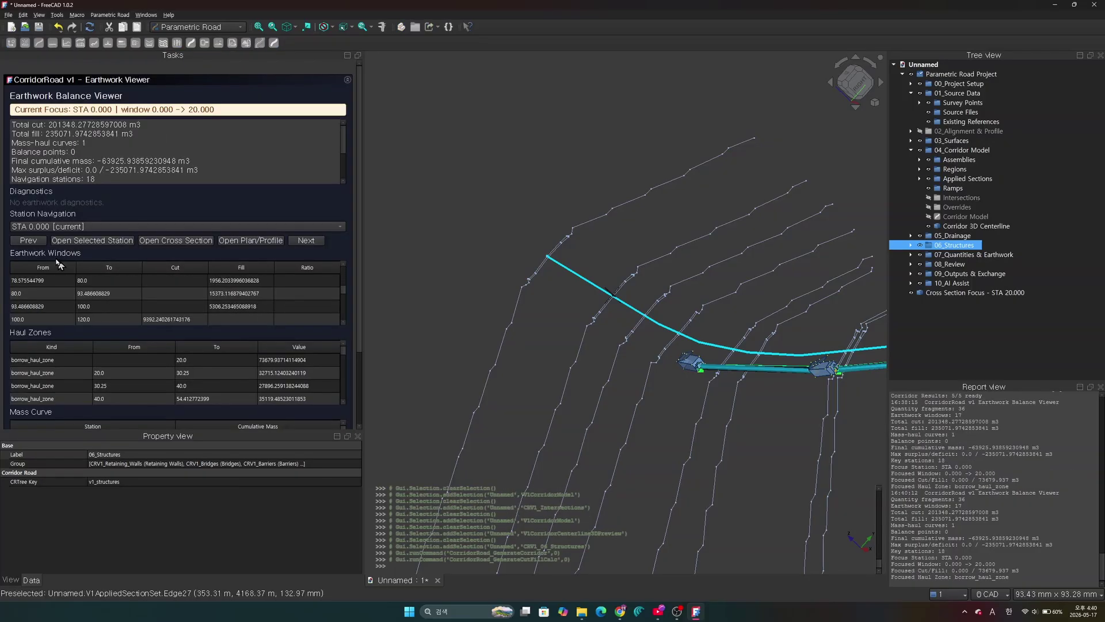
scroll(58, 263, "down", 6)
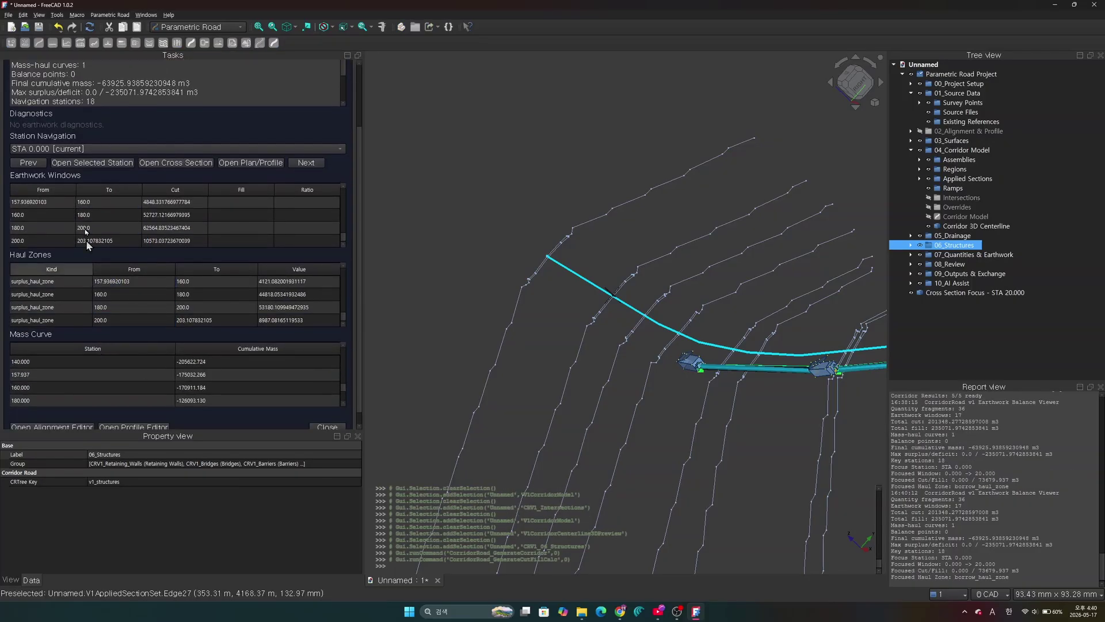
left_click(88, 149)
left_click(94, 241)
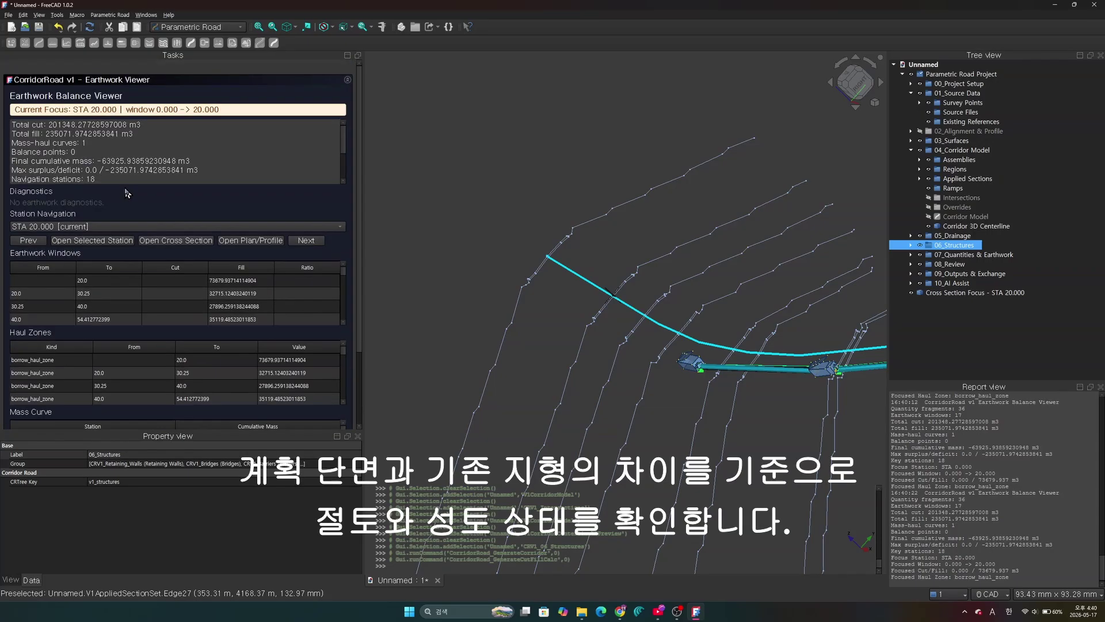
left_click(85, 282)
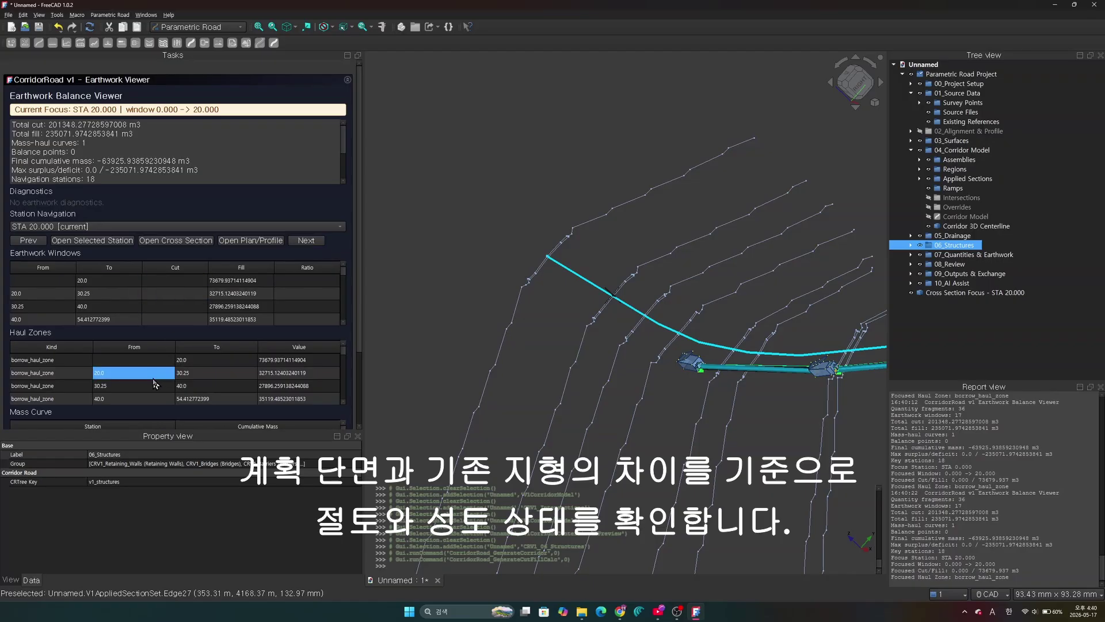
scroll(359, 390, "down", 3)
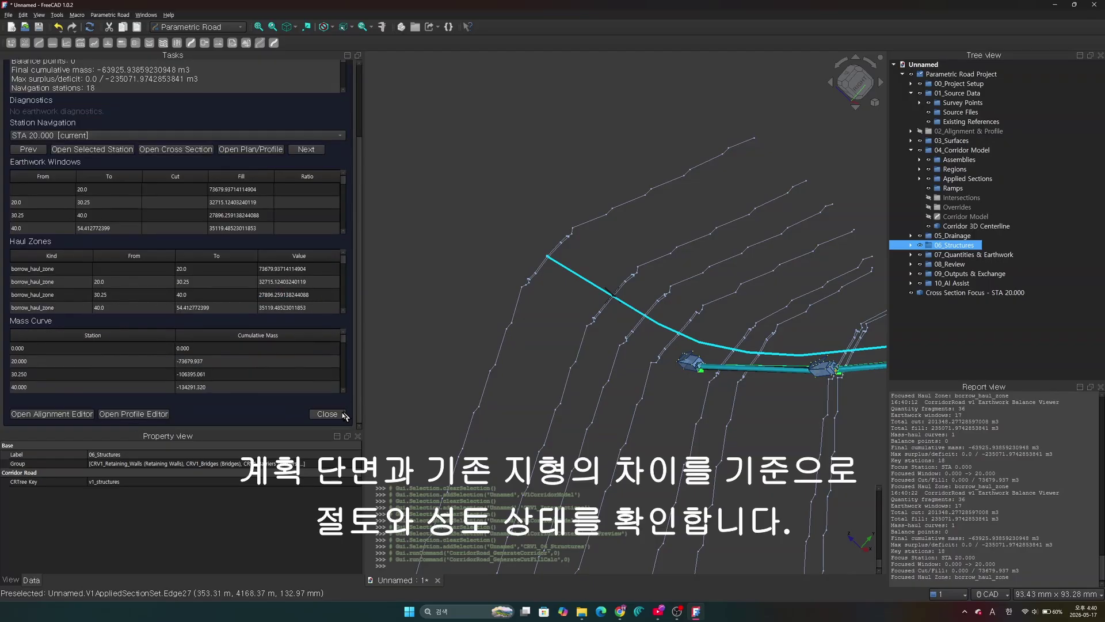
left_click(327, 415)
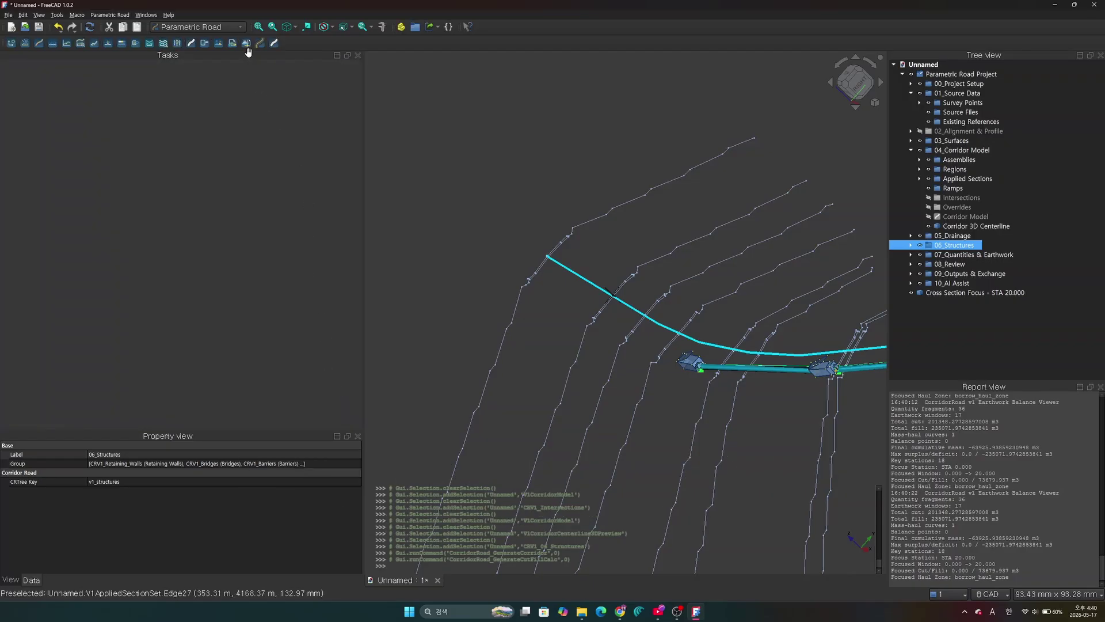
In Build Parametric, focus the Design Surface review step and show the Subgrade, Drainage and Slope Face surfaces and the Daylight Contact Markers
left_click(191, 44)
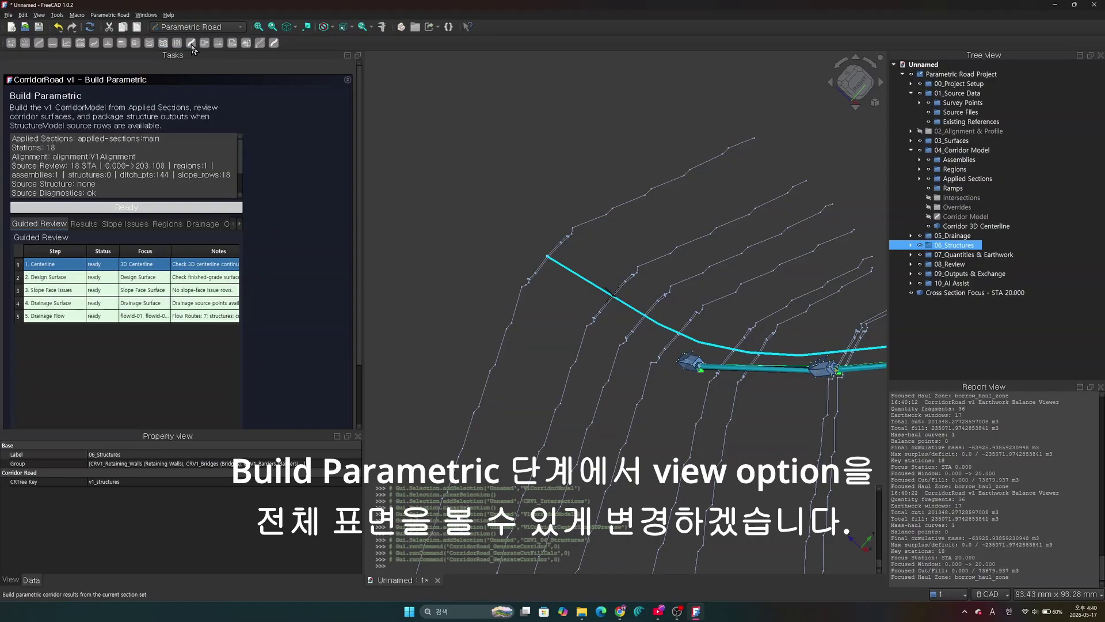
left_click(41, 279)
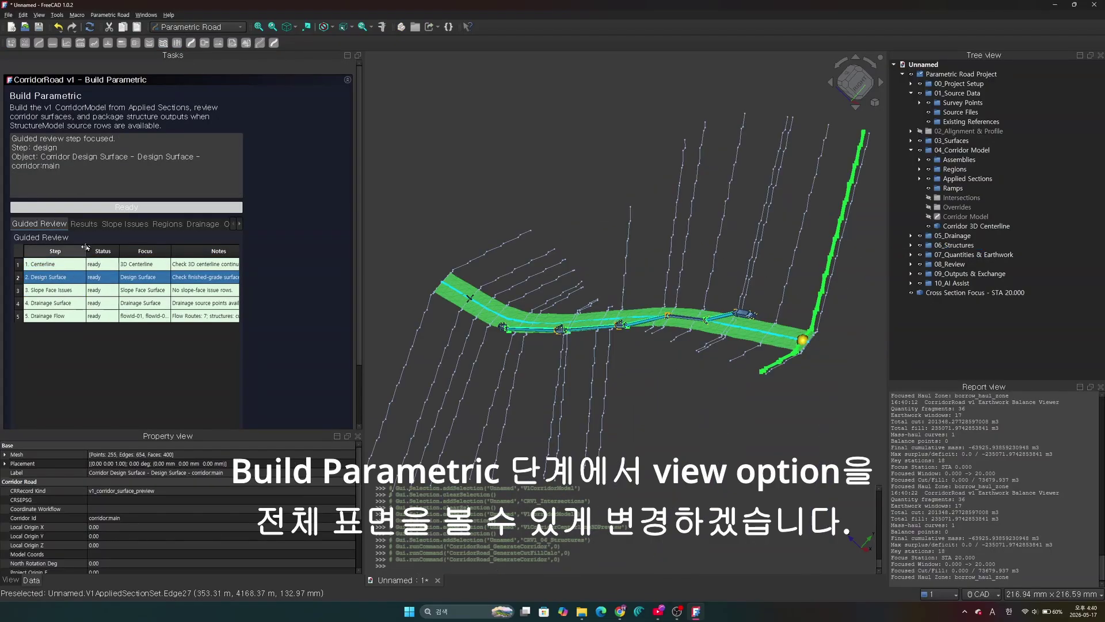
left_click(240, 229)
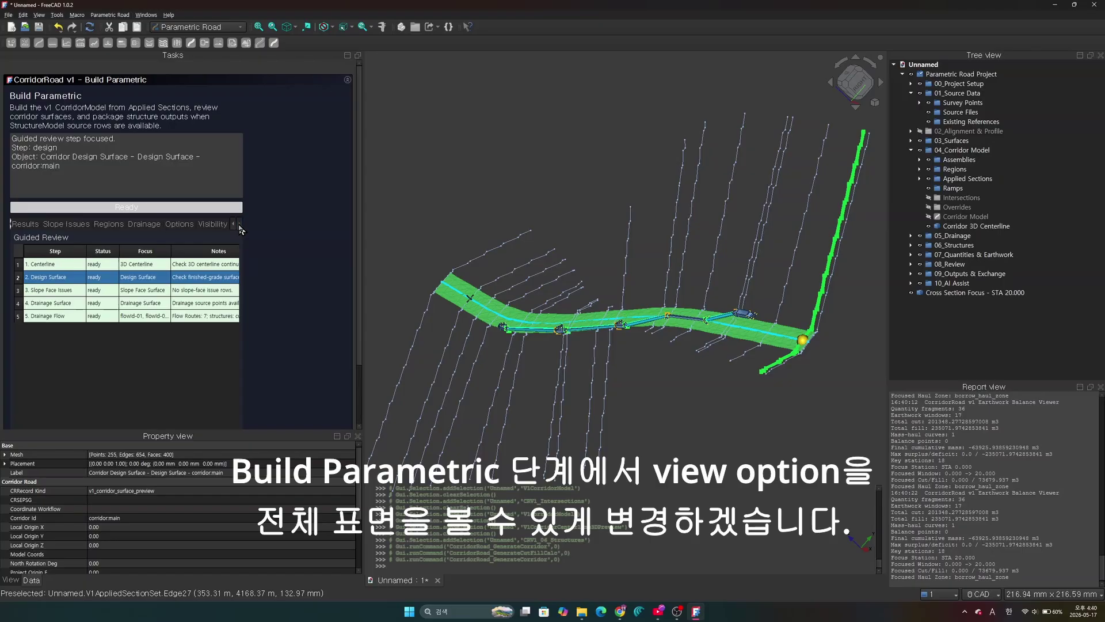
left_click(224, 228)
left_click(34, 263)
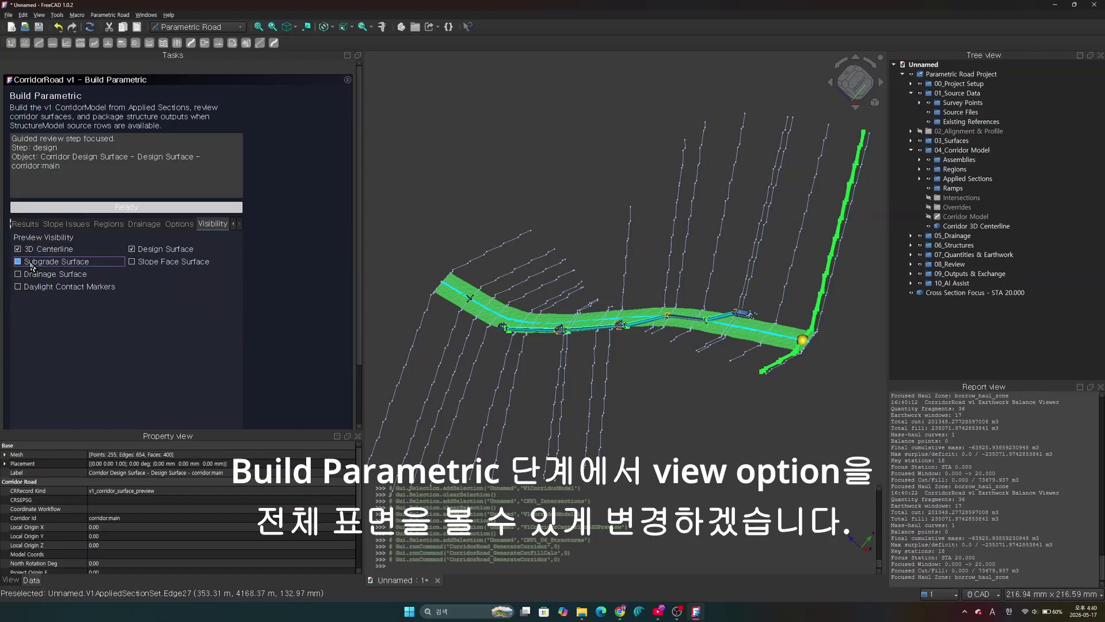
left_click(32, 276)
left_click(29, 287)
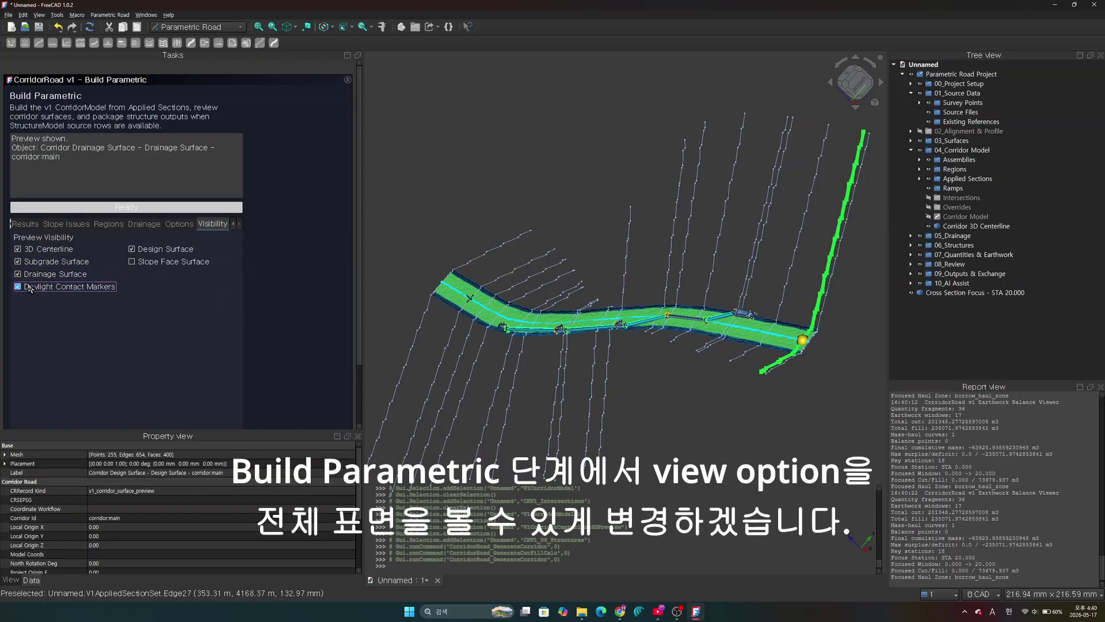
left_click(138, 263)
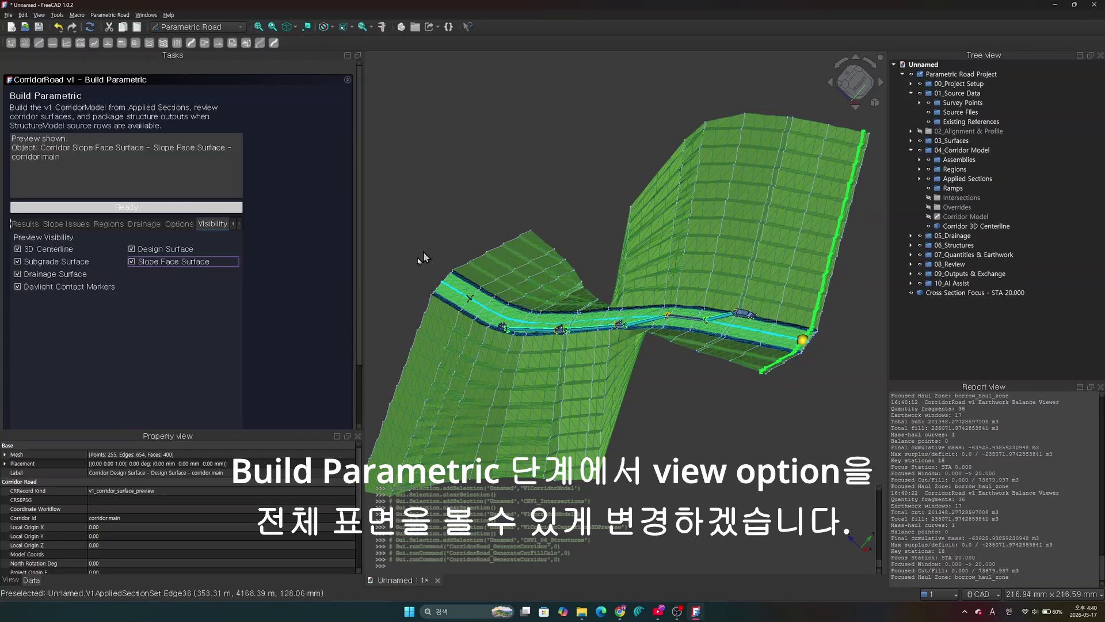
scroll(356, 405, "down", 5)
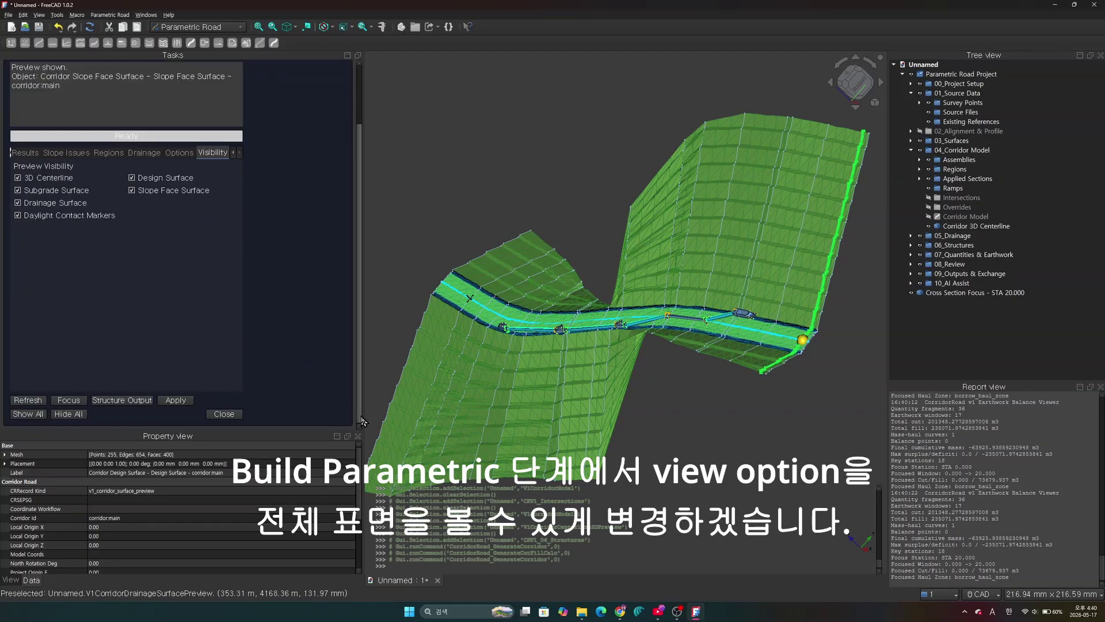
left_click(230, 416)
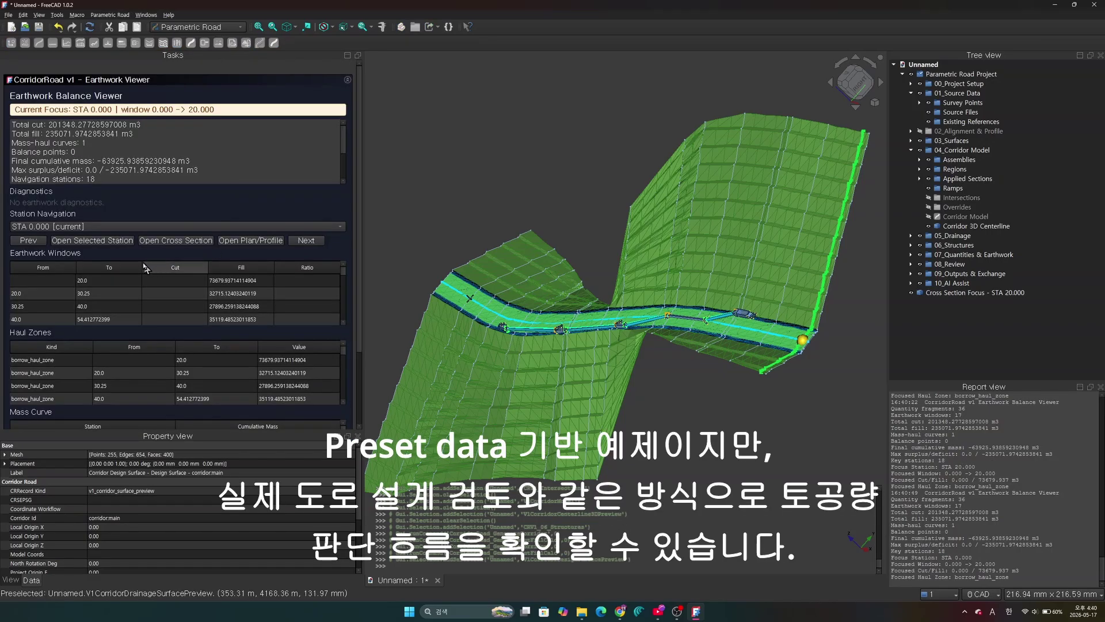
Look through the Mass Curve, Haul Zones and Earthwork Windows tables down to the final stations, and close the Earthwork Balance Viewer
scroll(172, 288, "down", 3)
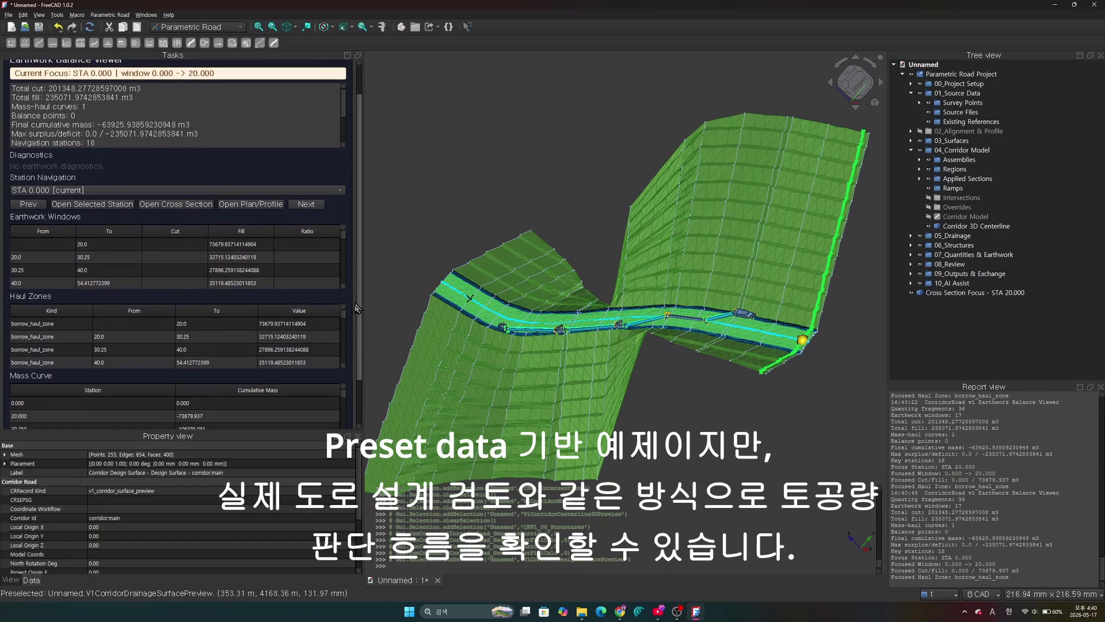
left_click(48, 352)
left_click(47, 363)
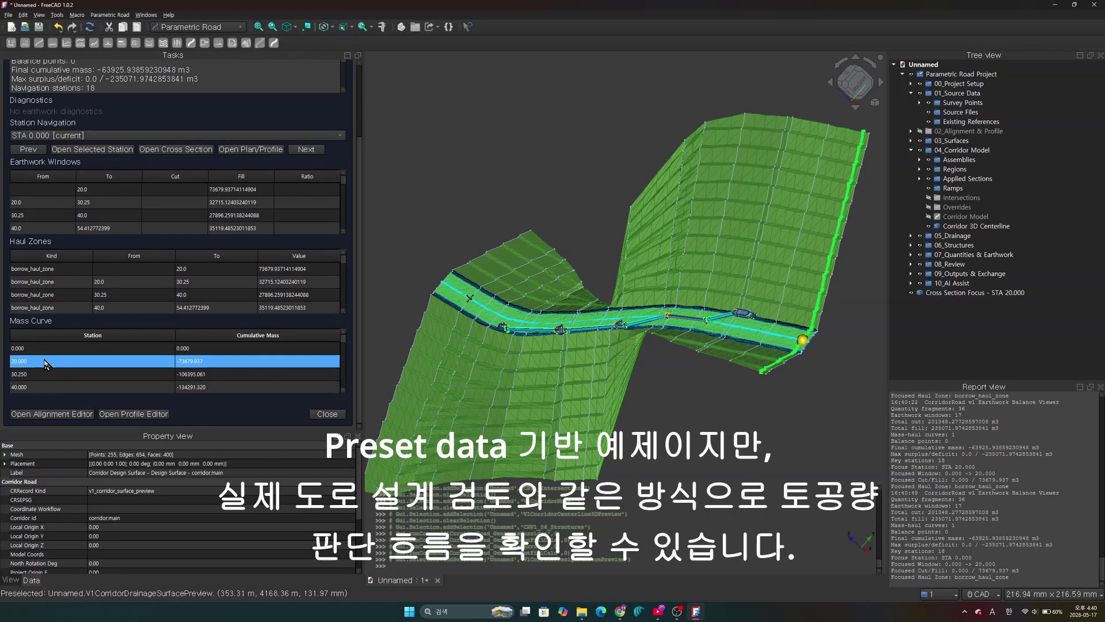
scroll(49, 366, "down", 2)
left_click(51, 295)
scroll(52, 291, "down", 3)
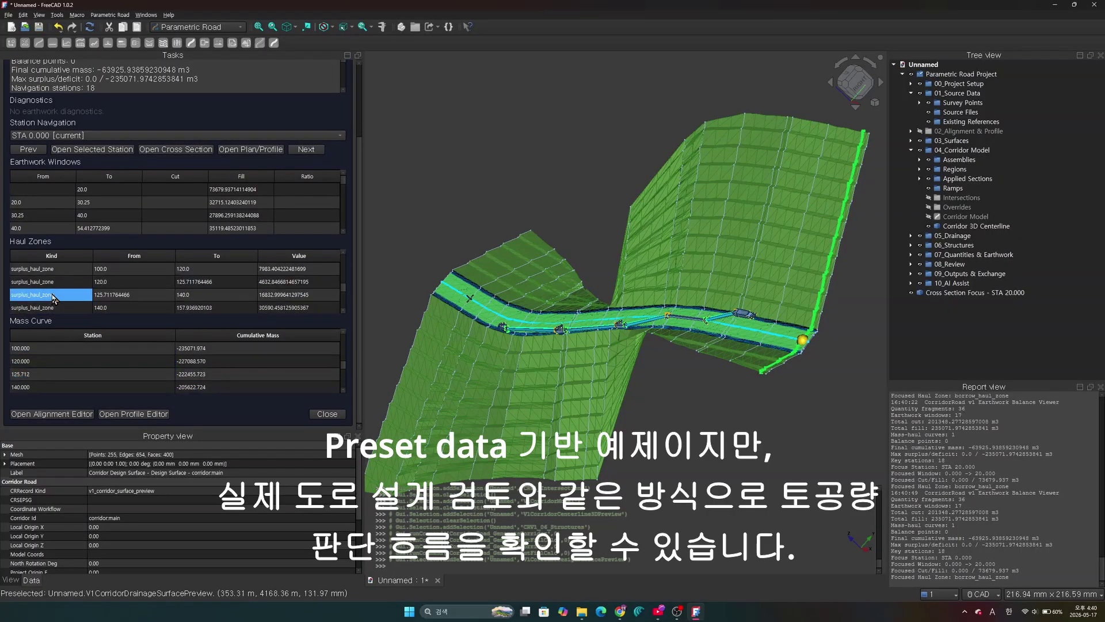
left_click(53, 205)
scroll(54, 209, "down", 4)
left_click(53, 203)
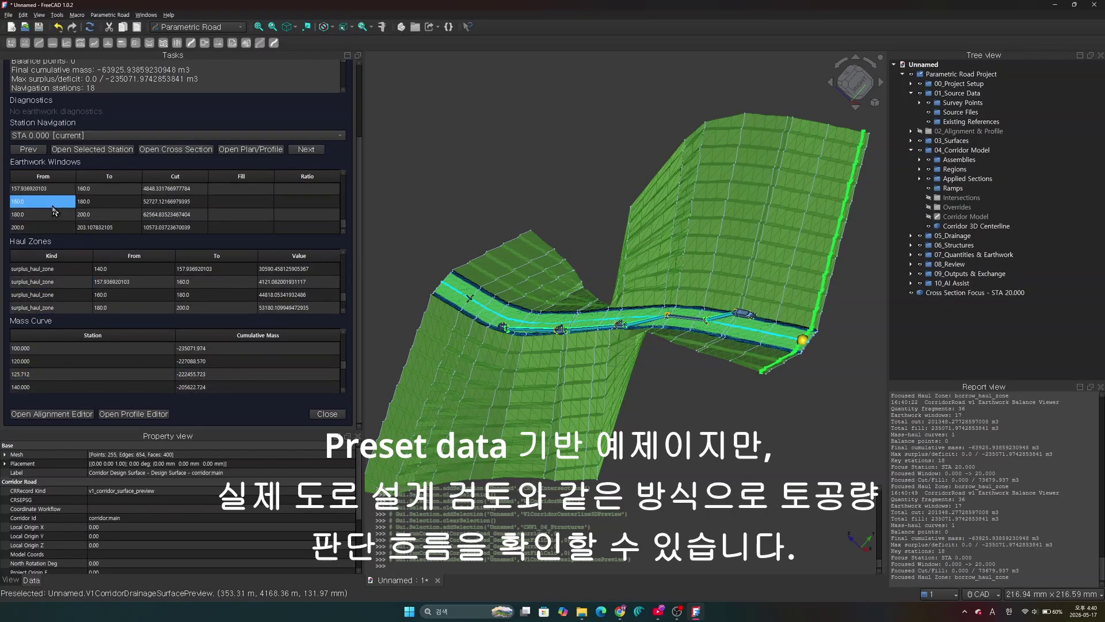
scroll(84, 352, "down", 2)
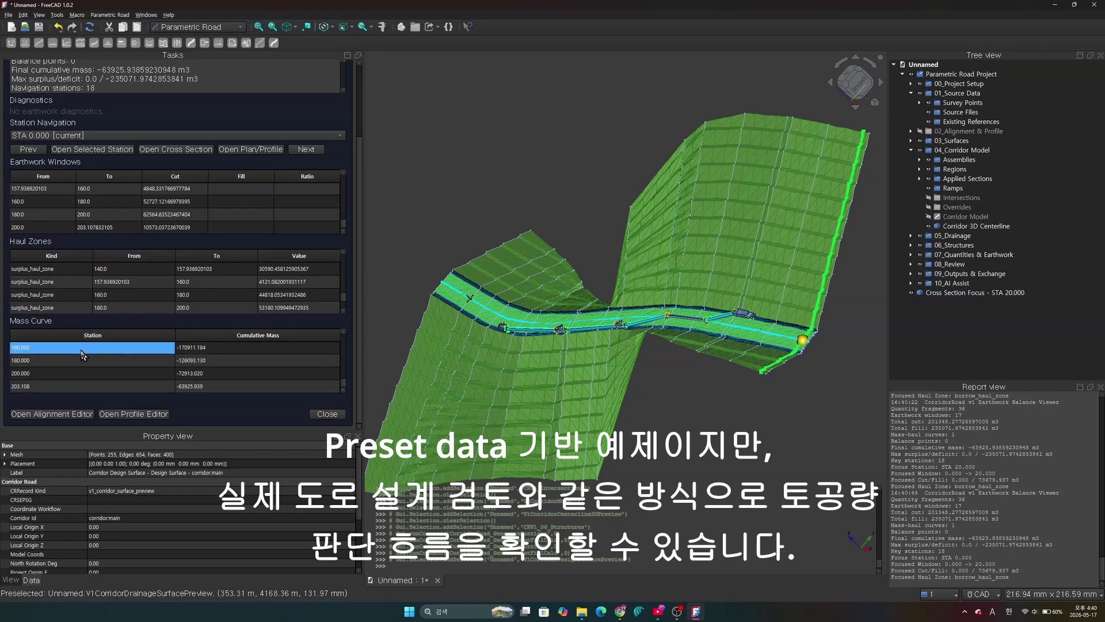
left_click(73, 366)
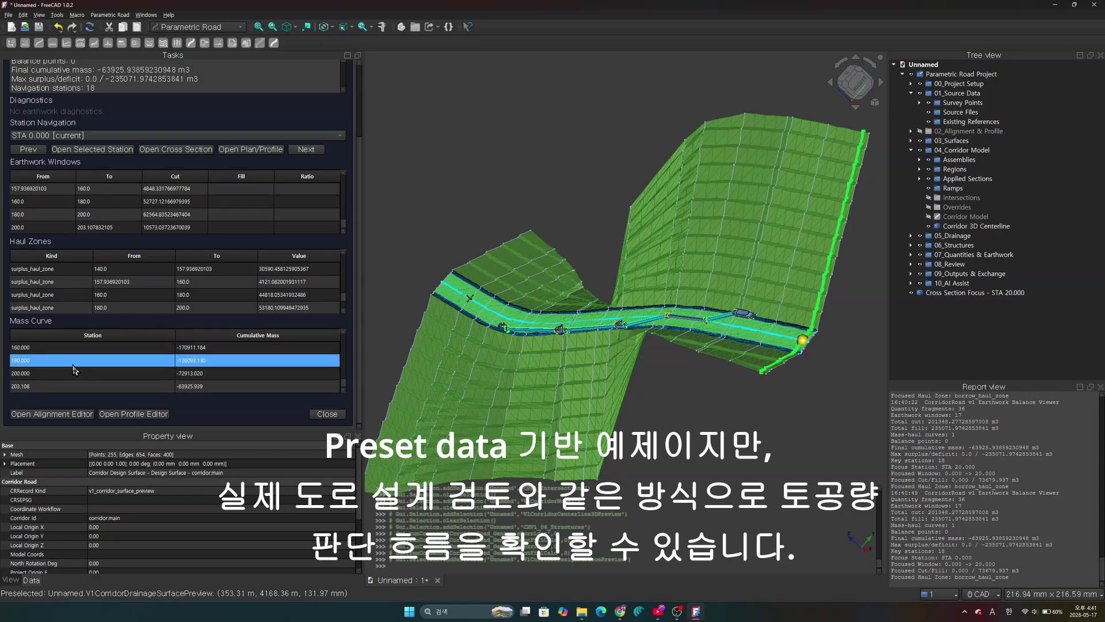
left_click(327, 414)
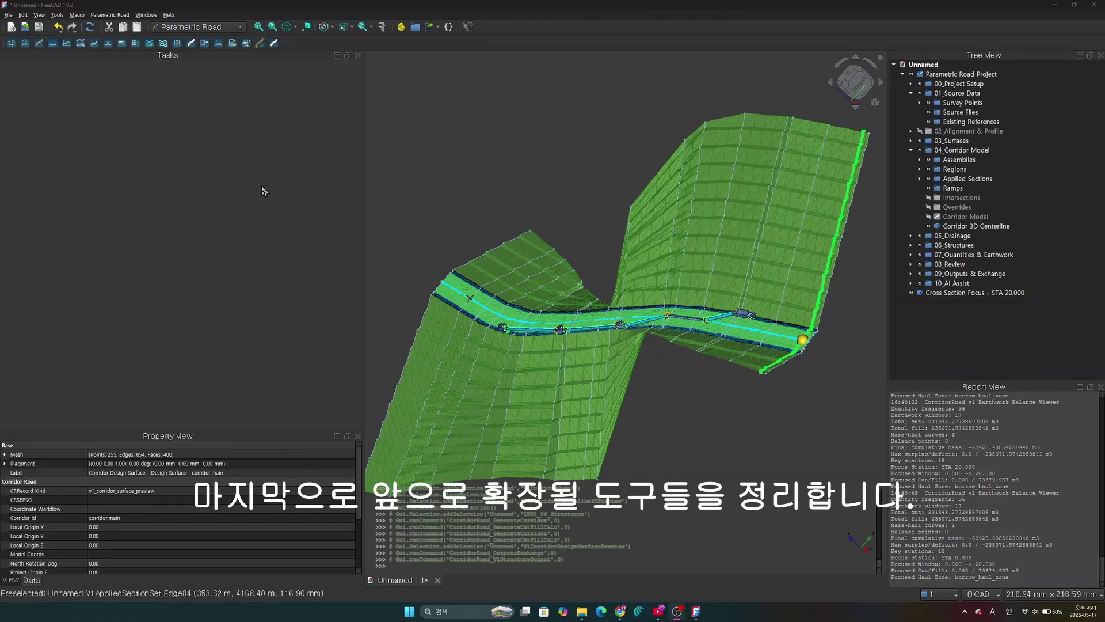
Look over the Outputs & Exchange, Structure Output and AI Assist stages, closing each one without building or exporting anything
left_click(262, 194)
left_click(232, 44)
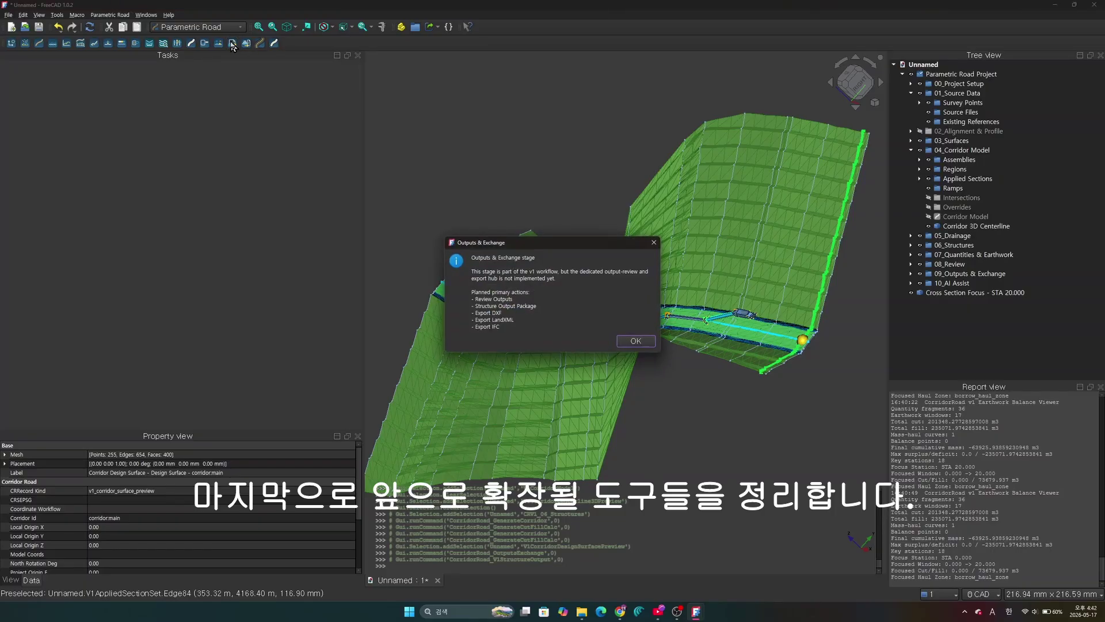
left_click(636, 342)
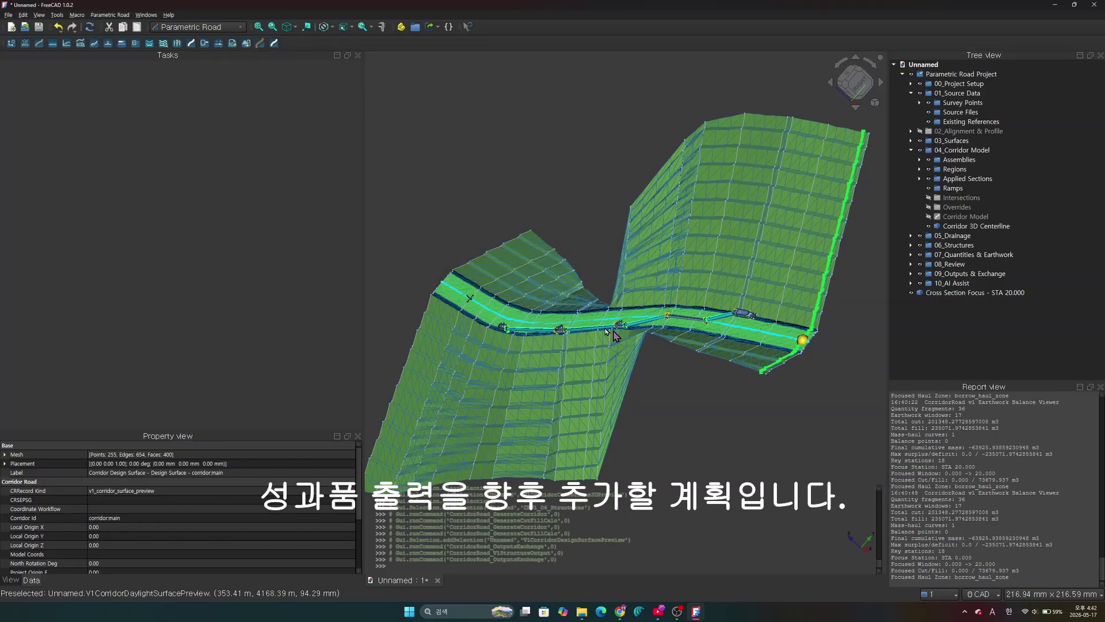
left_click(247, 44)
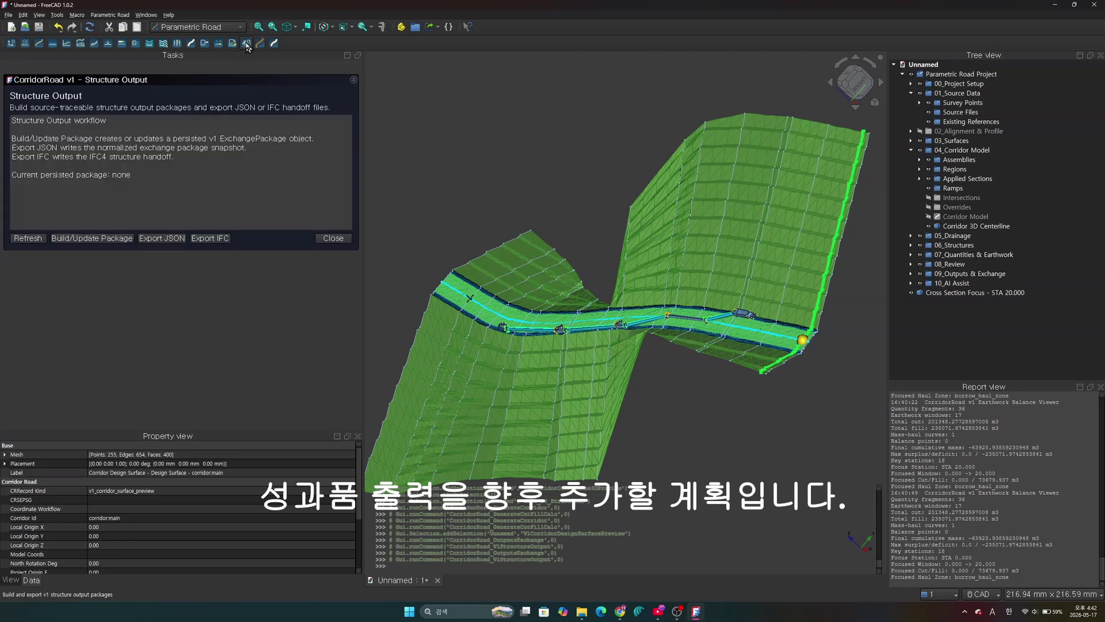
left_click(56, 227)
left_click(330, 238)
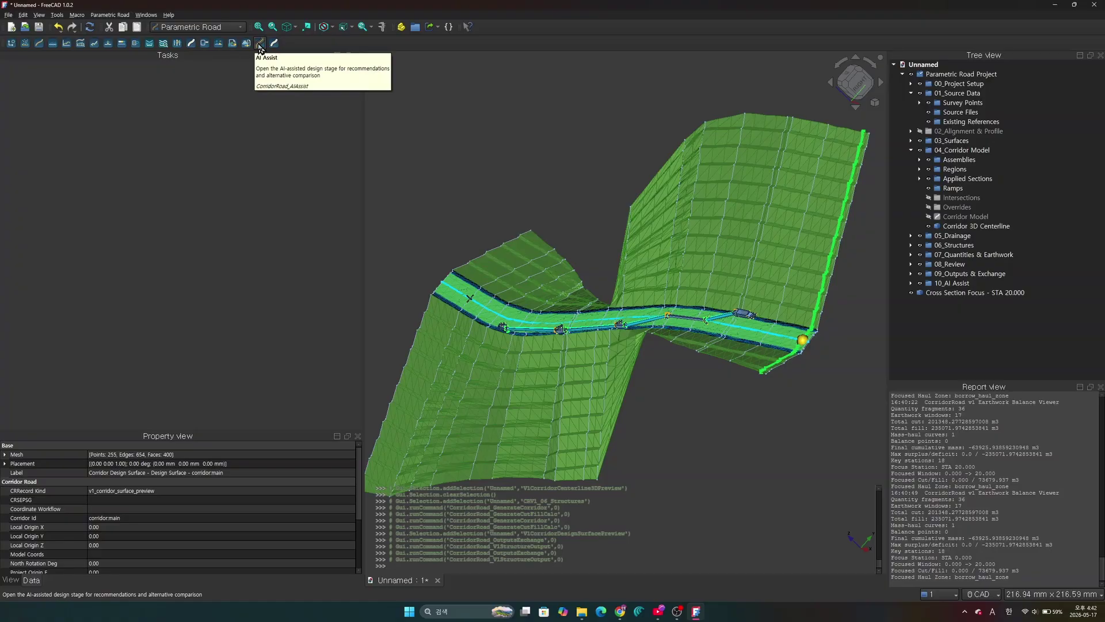
left_click(260, 44)
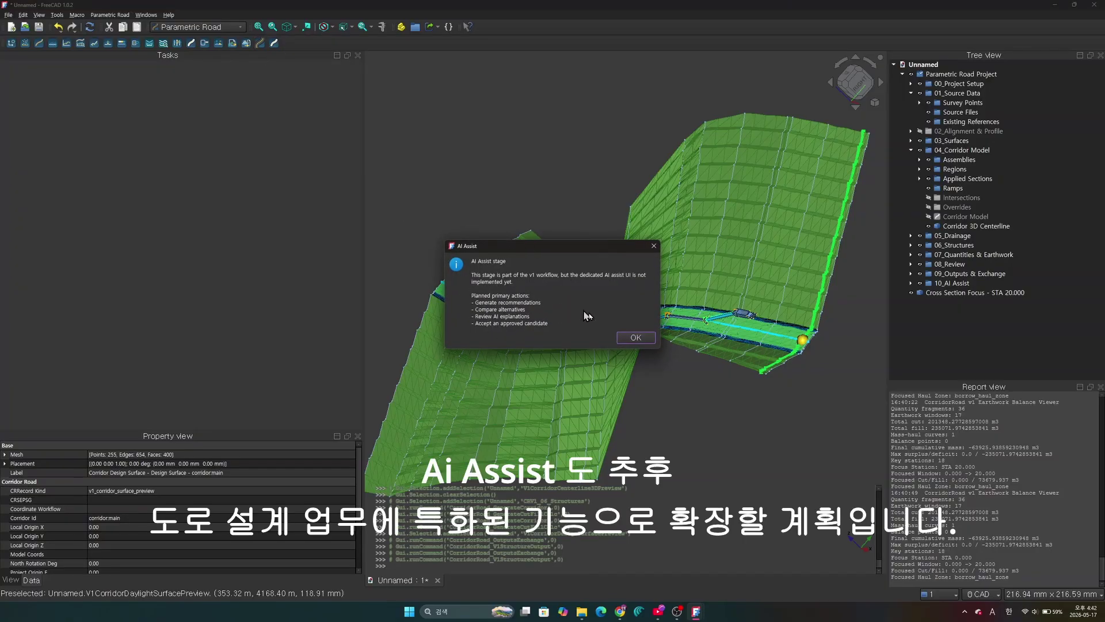
left_click(635, 338)
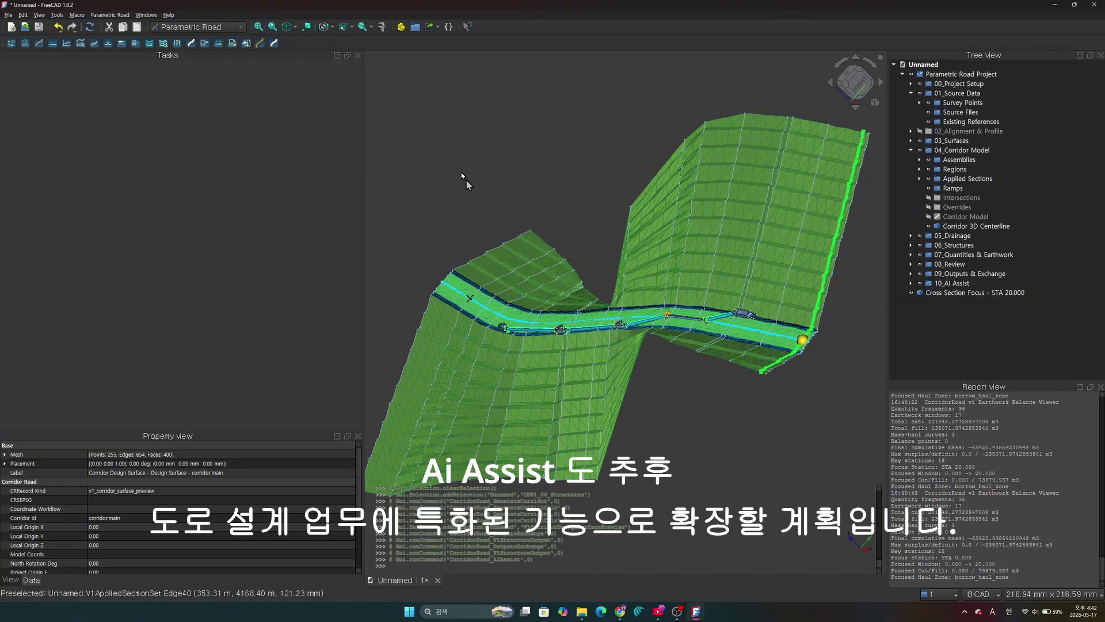
Open Watertight Solids and enable the structure body targets inlet-02, inlet-03, culvert-01 and outlet-01
left_click(273, 42)
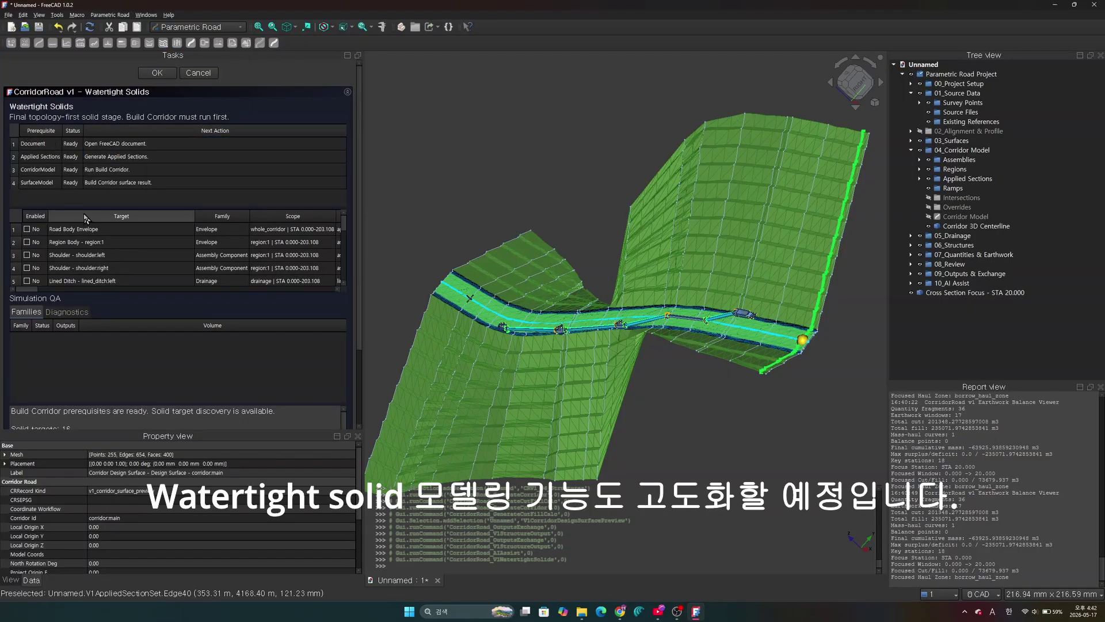
left_click(131, 255)
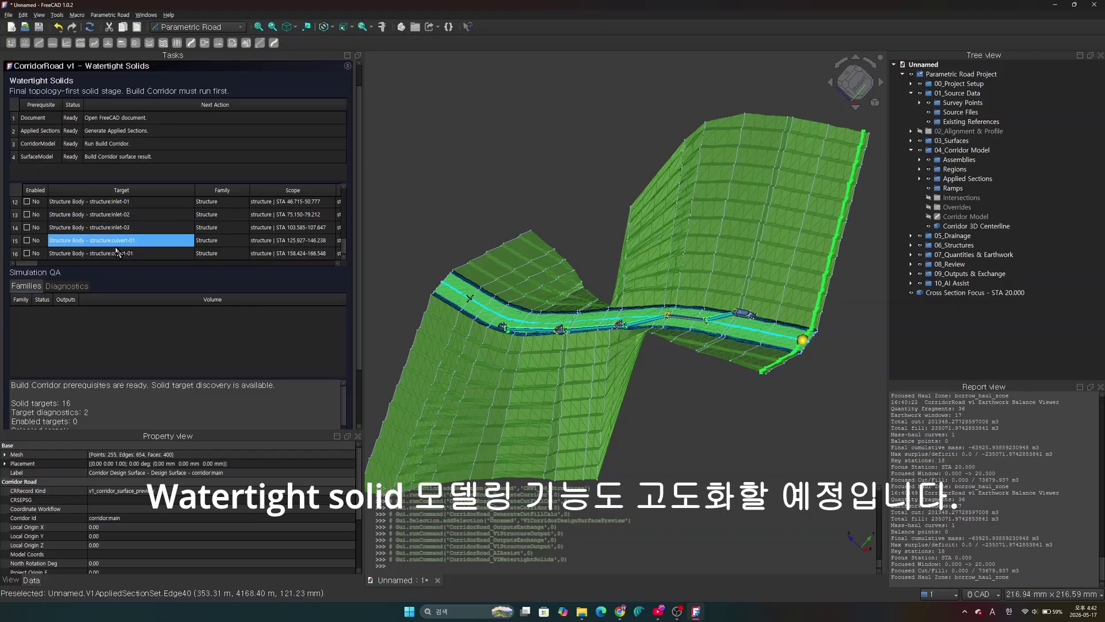
left_click(110, 245)
scroll(81, 230, "down", 4)
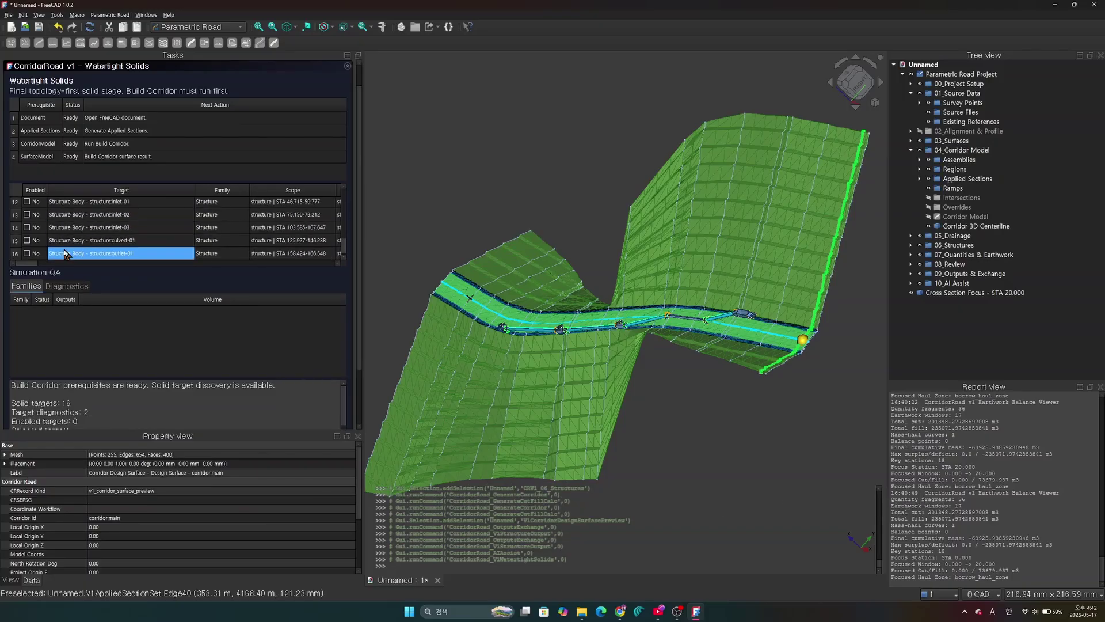
scroll(67, 254, "down", 2)
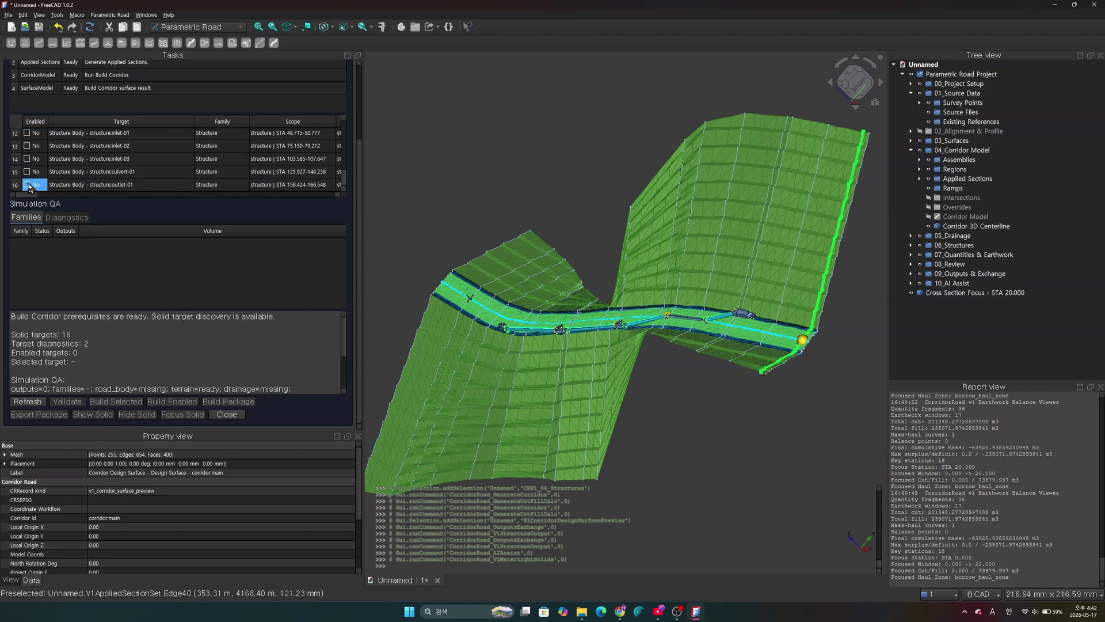
left_click(26, 185)
left_click(26, 171)
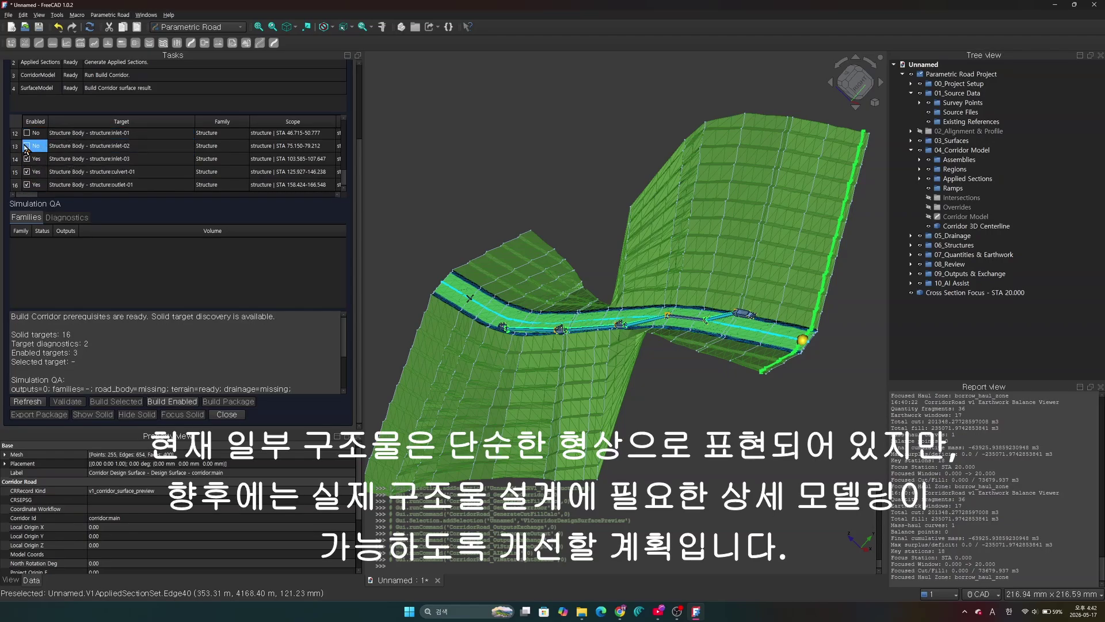
left_click(26, 146)
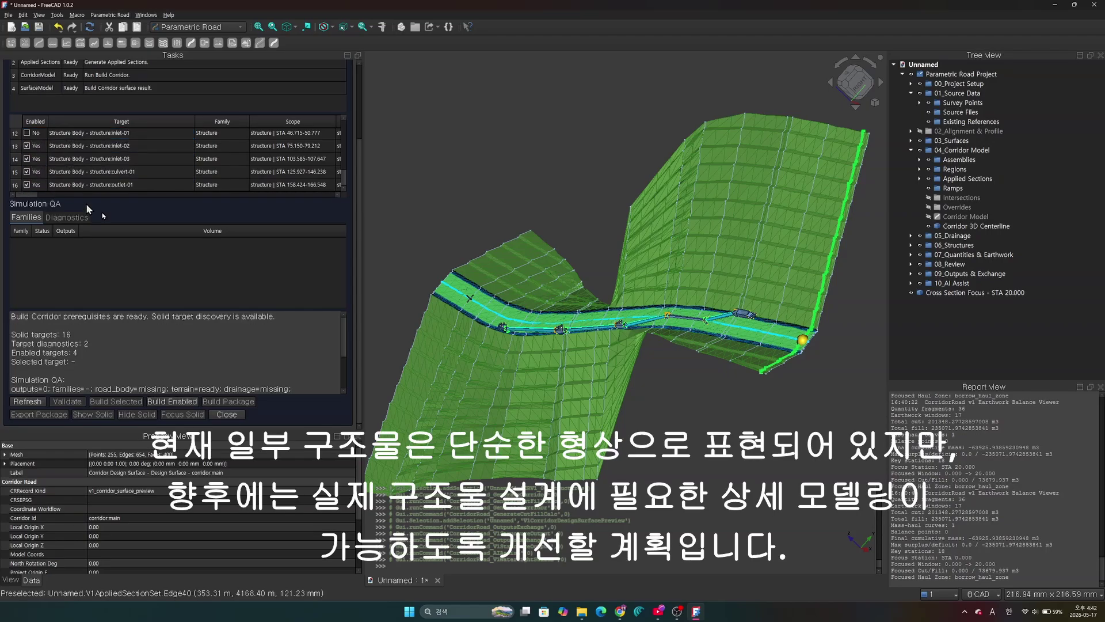
Build watertight solids for all enabled structure targets and build the package from them
left_click(167, 402)
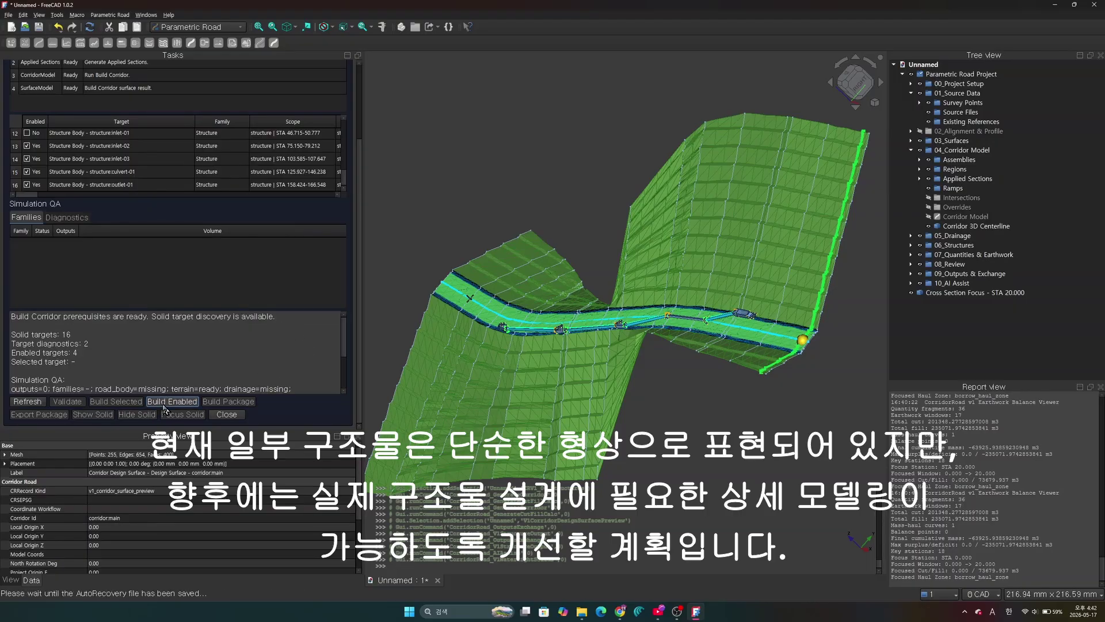
left_click(214, 404)
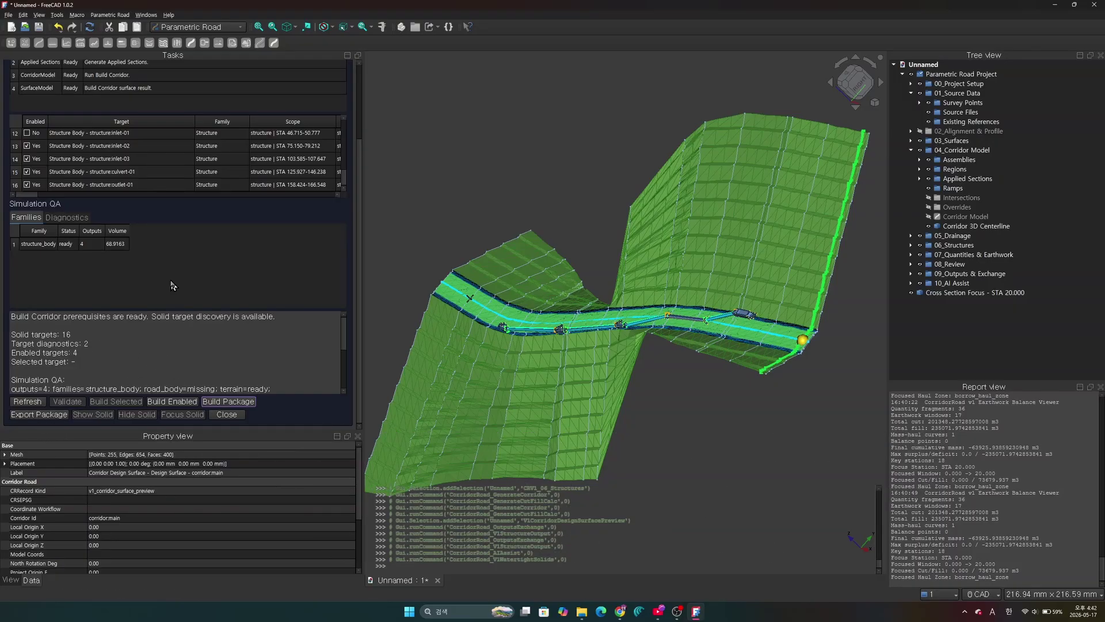
Select the structure body target culvert-01 and examine its watertight solid up close in the 3D view
left_click(115, 173)
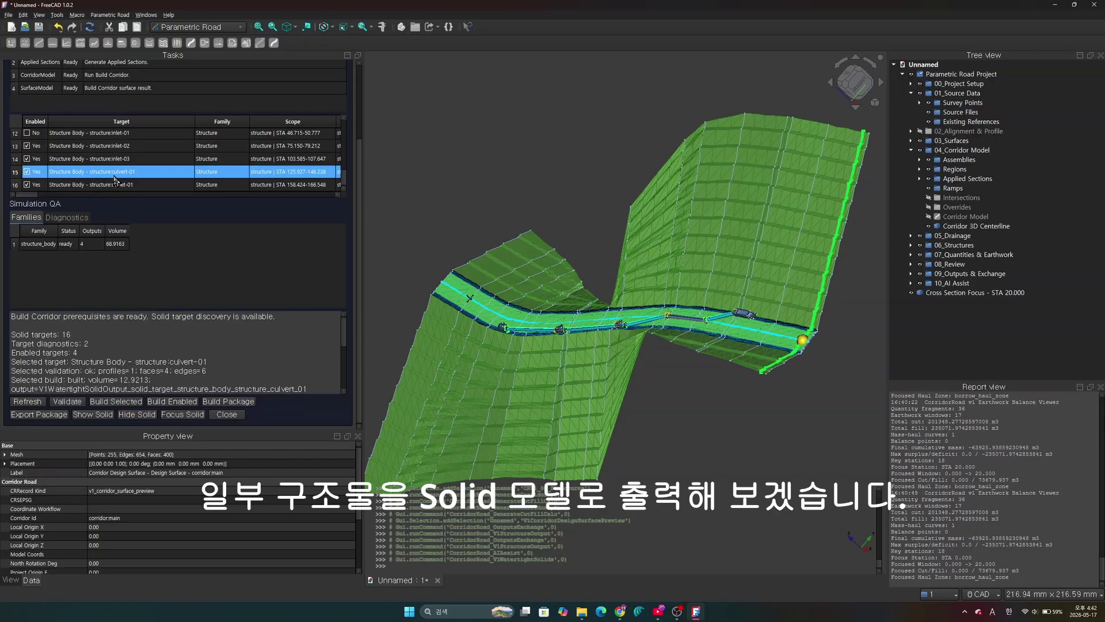
scroll(623, 324, "up", 5)
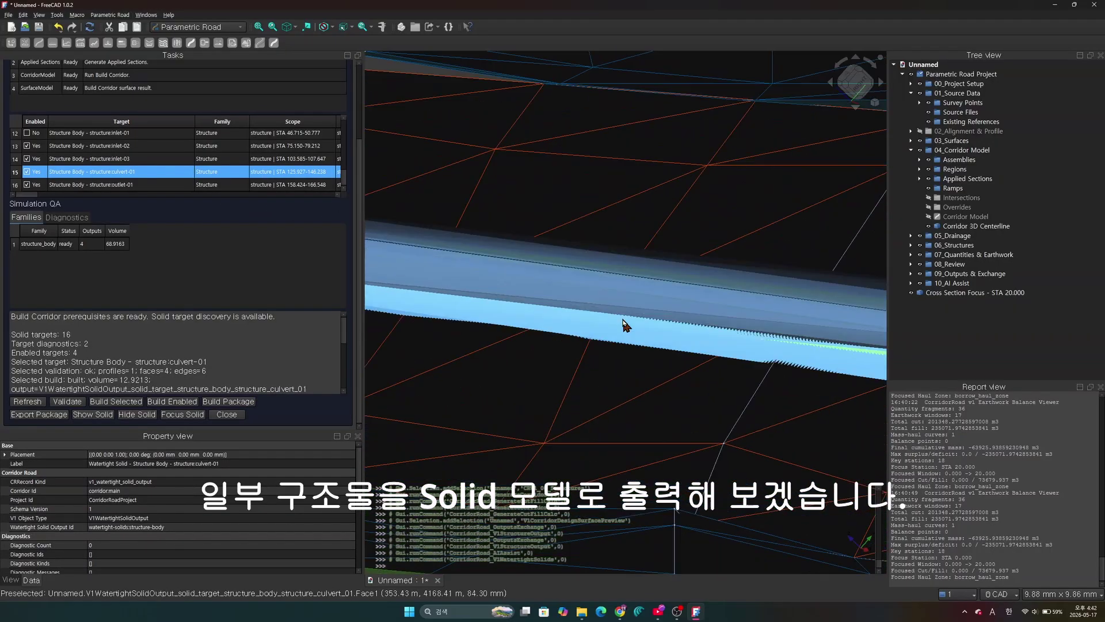
scroll(614, 305, "down", 6)
mouse_move(615, 298)
middle_mouse_down()
mouse_move(612, 326)
mouse_move(611, 313)
middle_mouse_up()
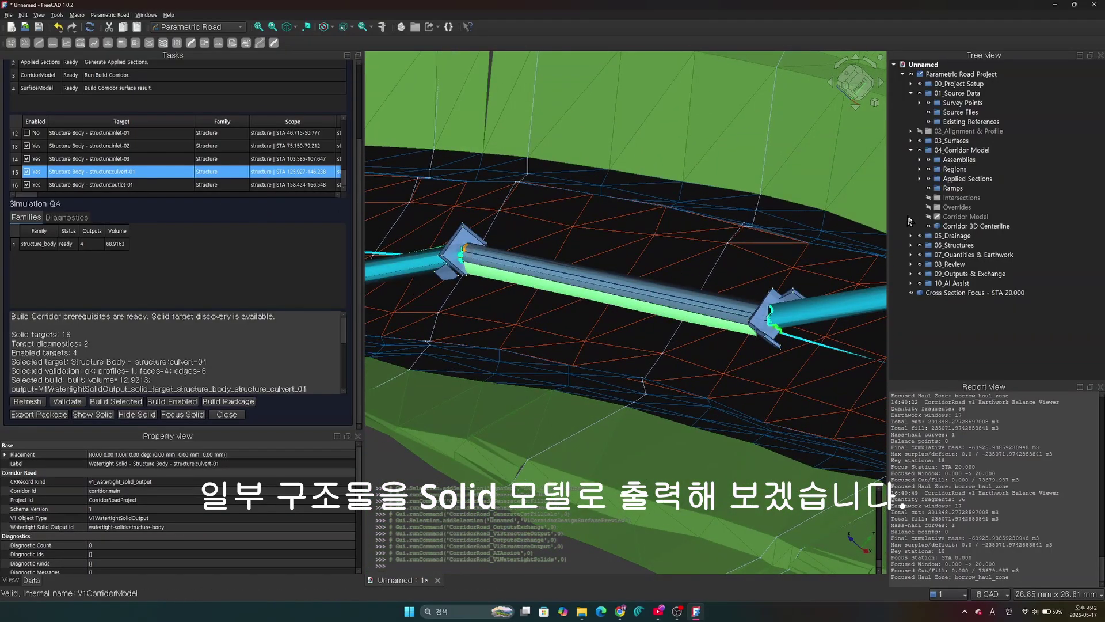
Hide the 04_Corridor Model, 03_Surfaces, 05_Drainage and 06_Structures groups to isolate the watertight solids
left_click(919, 151)
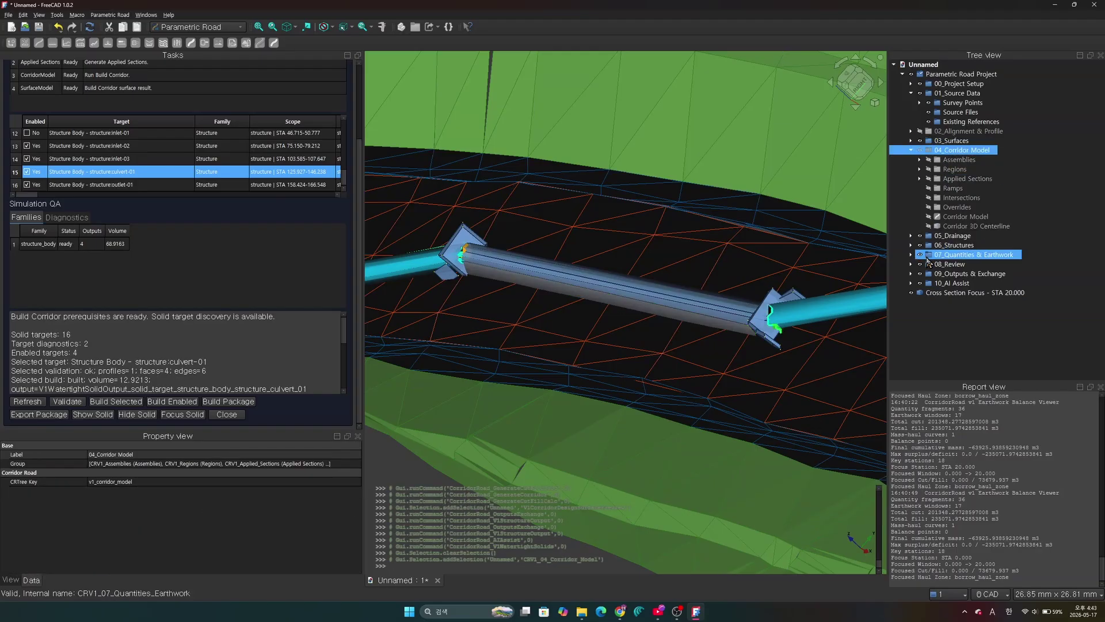
left_click(920, 141)
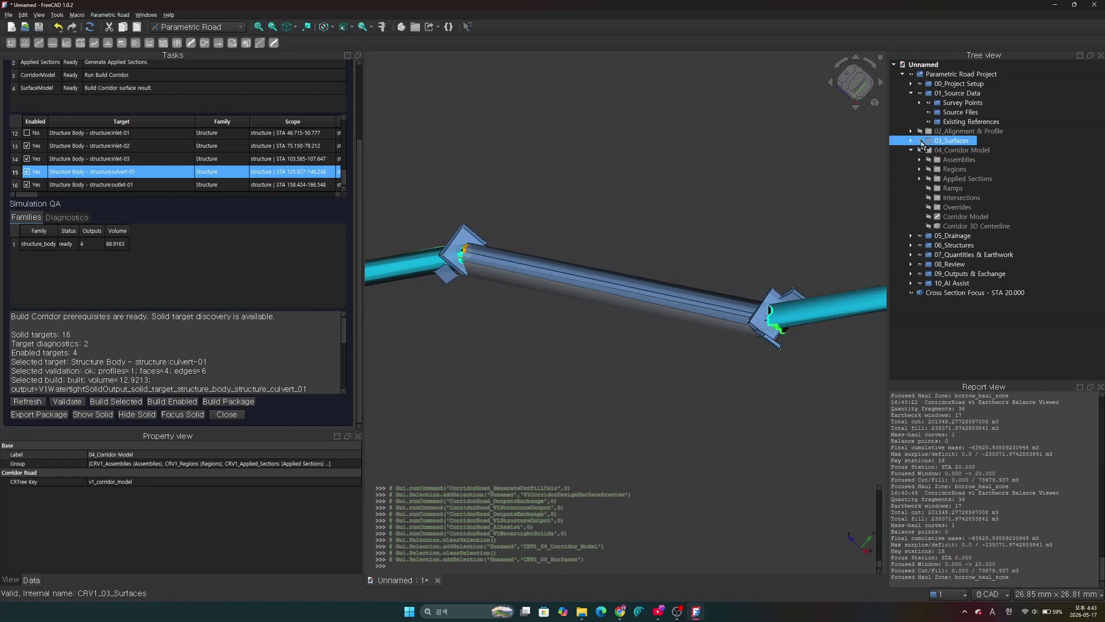
scroll(767, 309, "down", 5)
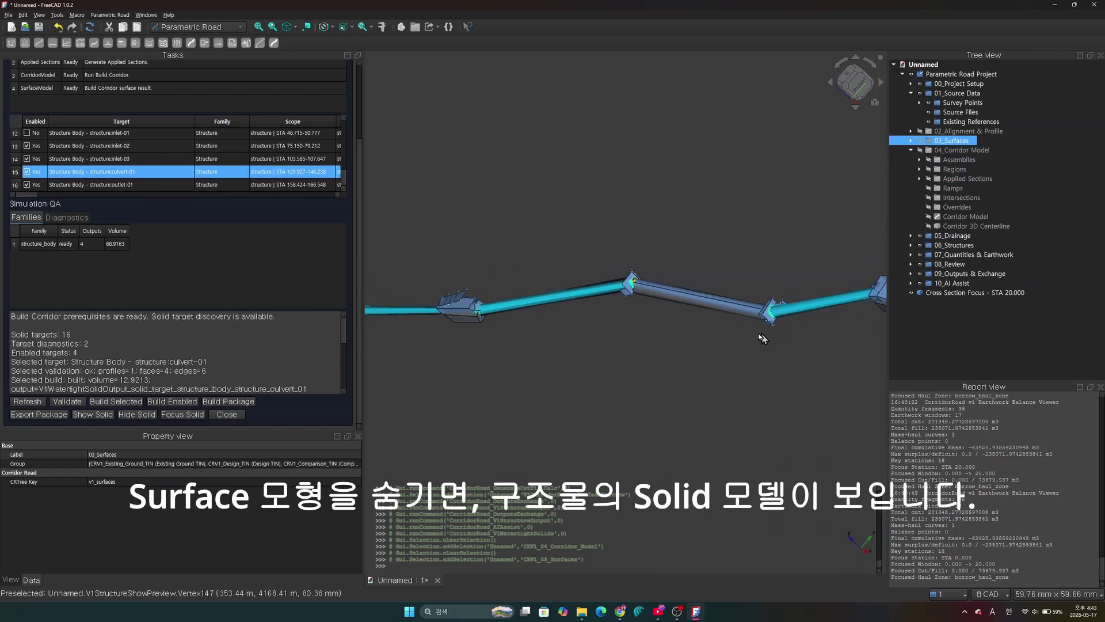
scroll(781, 302, "down", 2)
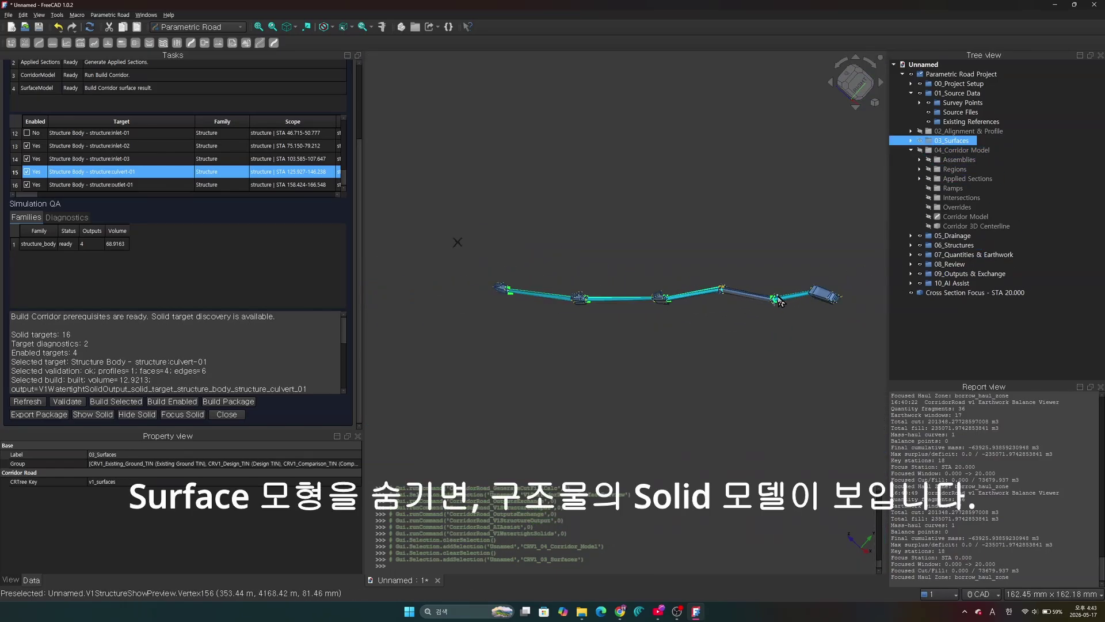
left_click(920, 236)
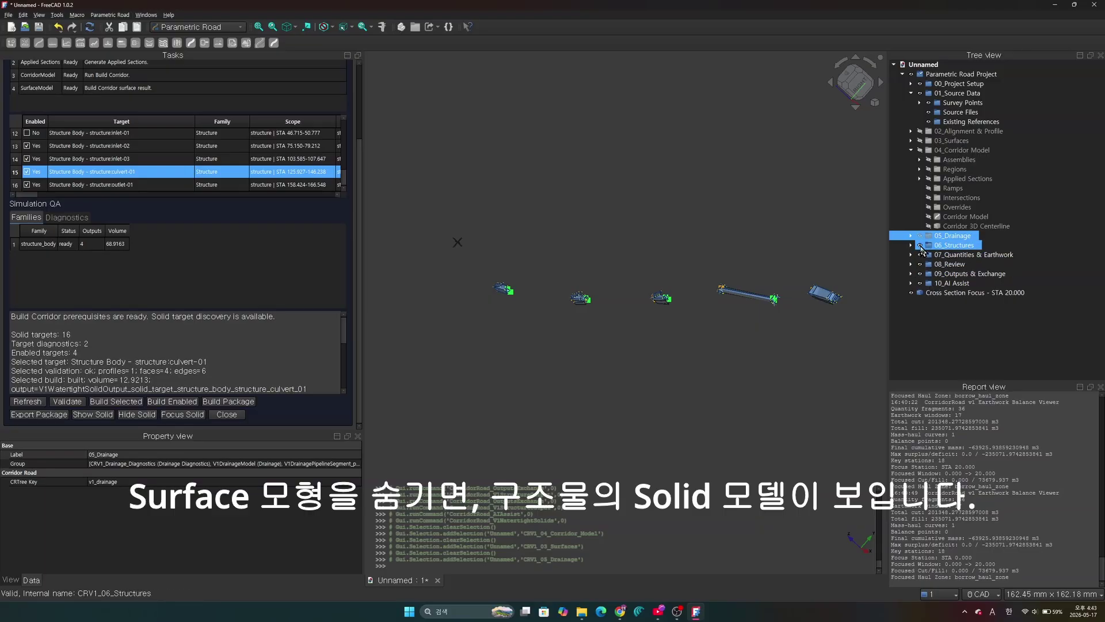
left_click(920, 245)
scroll(767, 302, "up", 3)
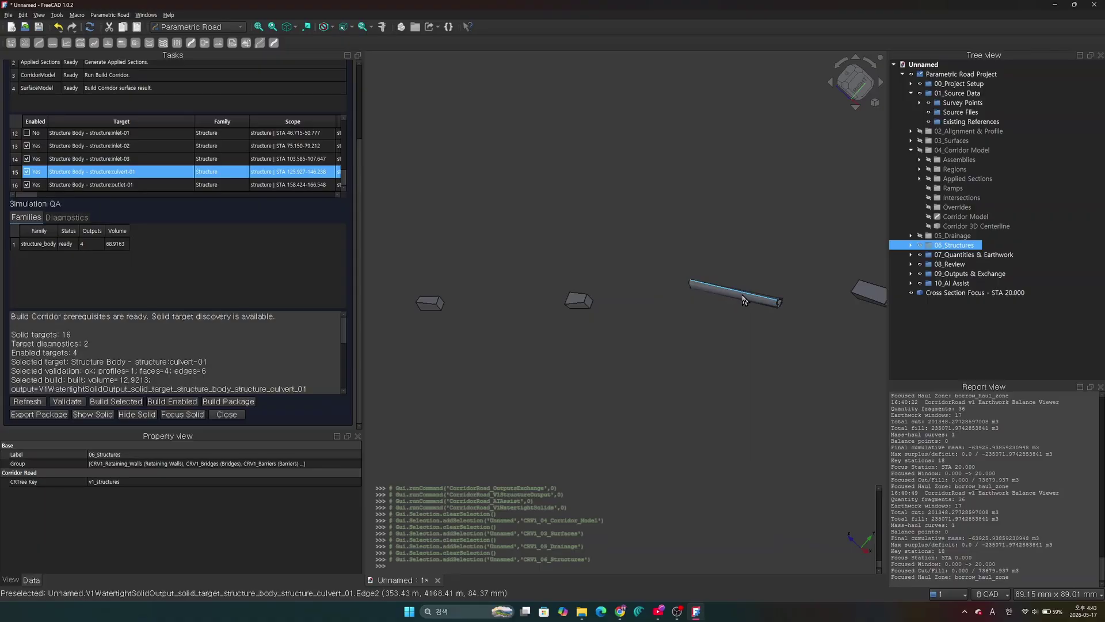
Select the culvert-01 watertight solid and examine its hollow end and full length from several angles
left_click(743, 299)
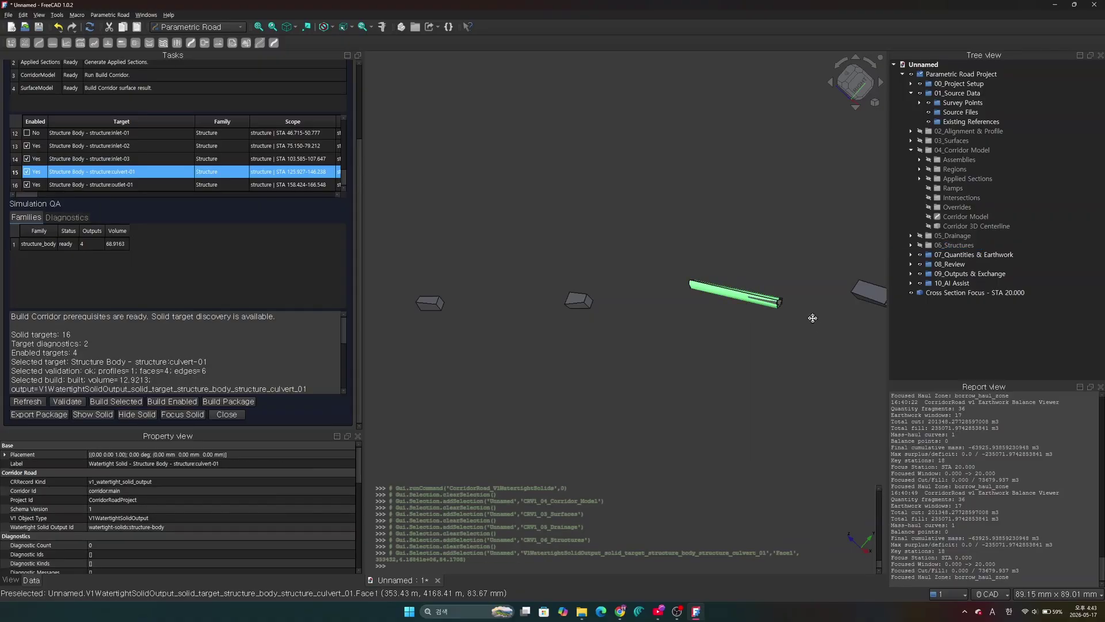
middle_click_drag(813, 317, 716, 323)
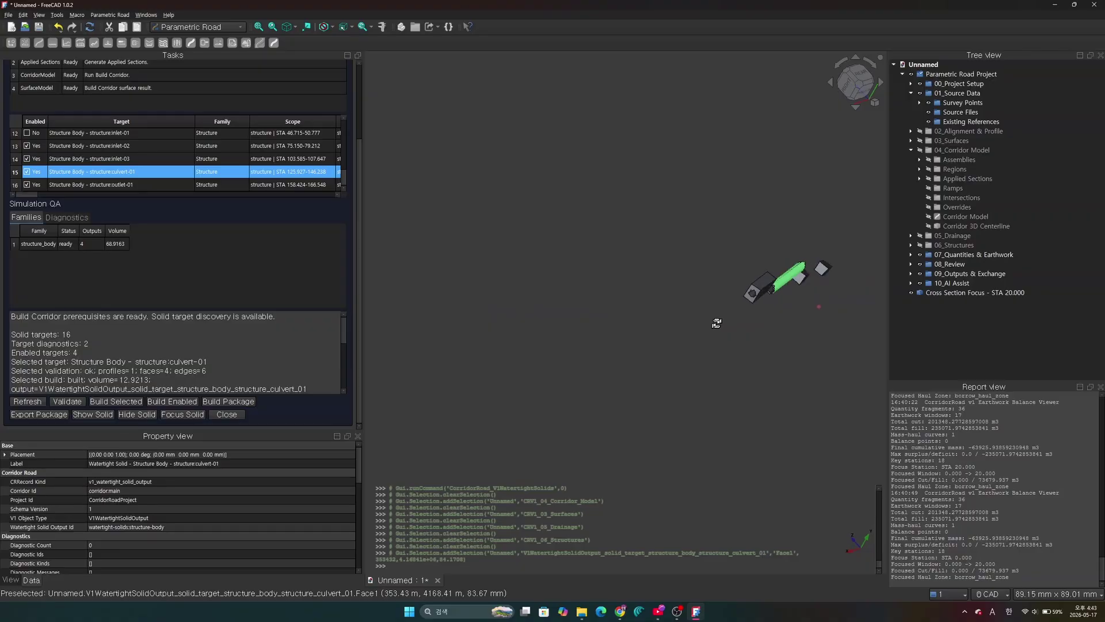
scroll(813, 304, "up", 10)
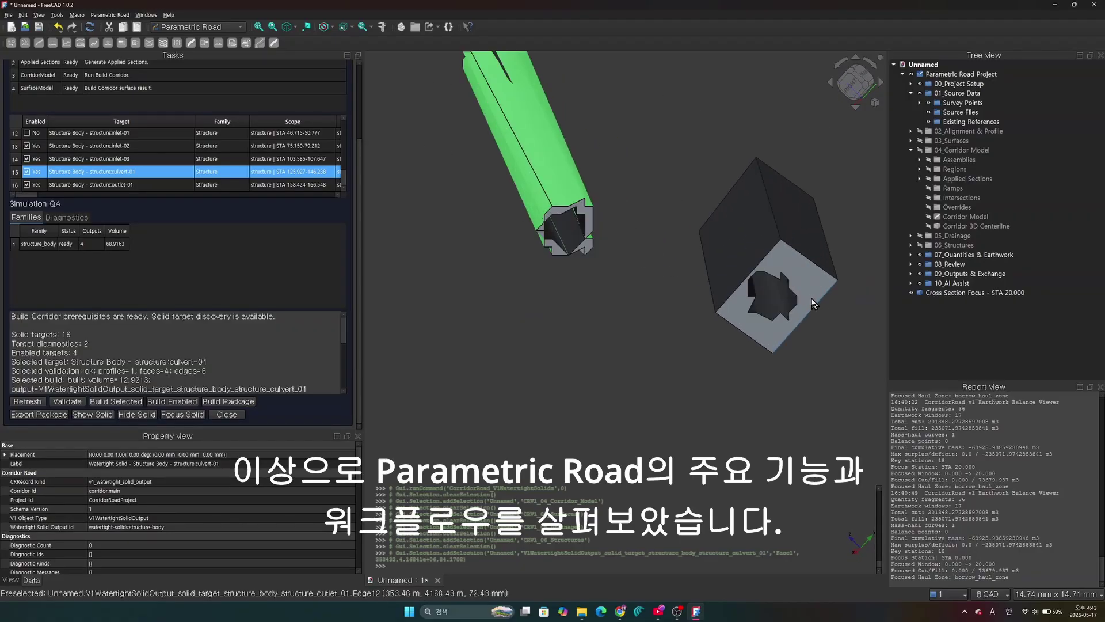
scroll(812, 303, "down", 10)
scroll(734, 285, "up", 8)
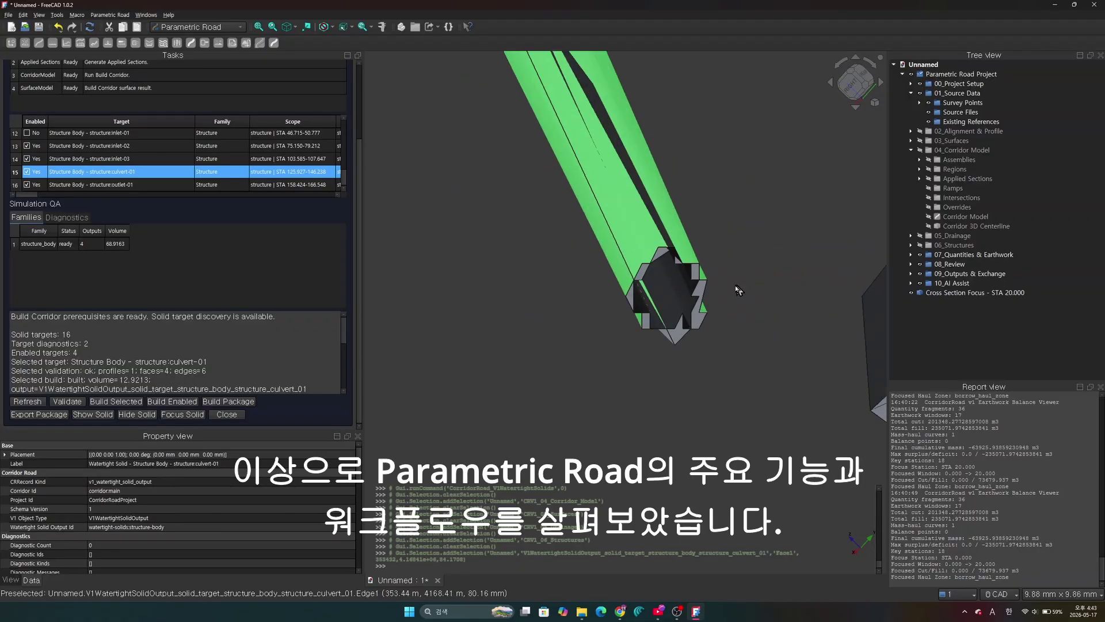
middle_click_drag(735, 285, 683, 316)
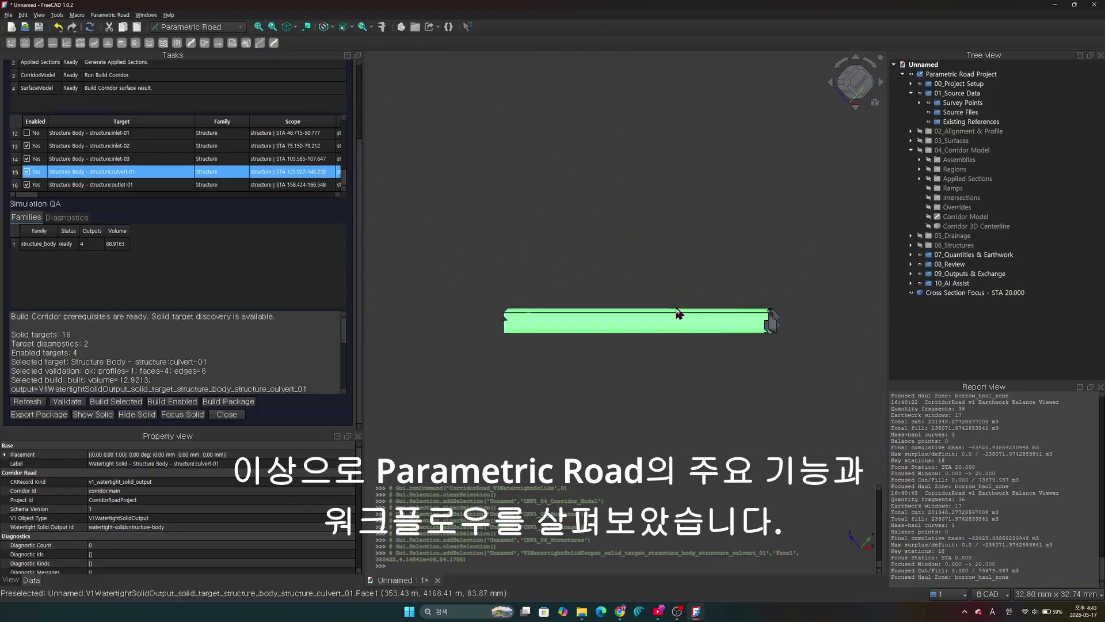
Expand the 10_AI Assist and 09_Outputs & Exchange groups of the project to view their contents
left_click(911, 284)
left_click(911, 274)
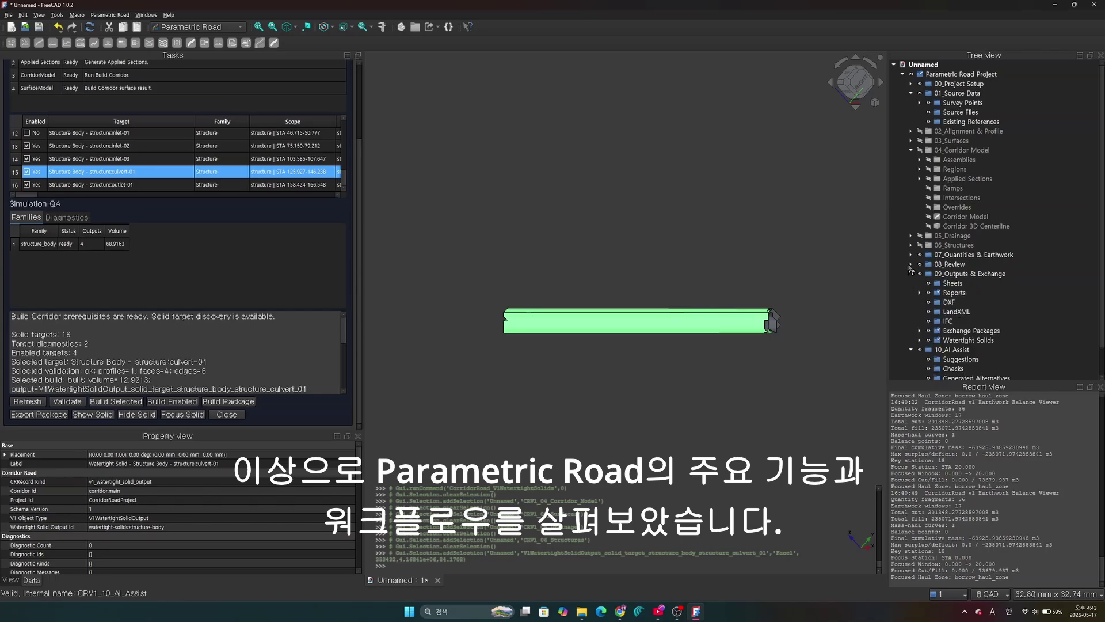